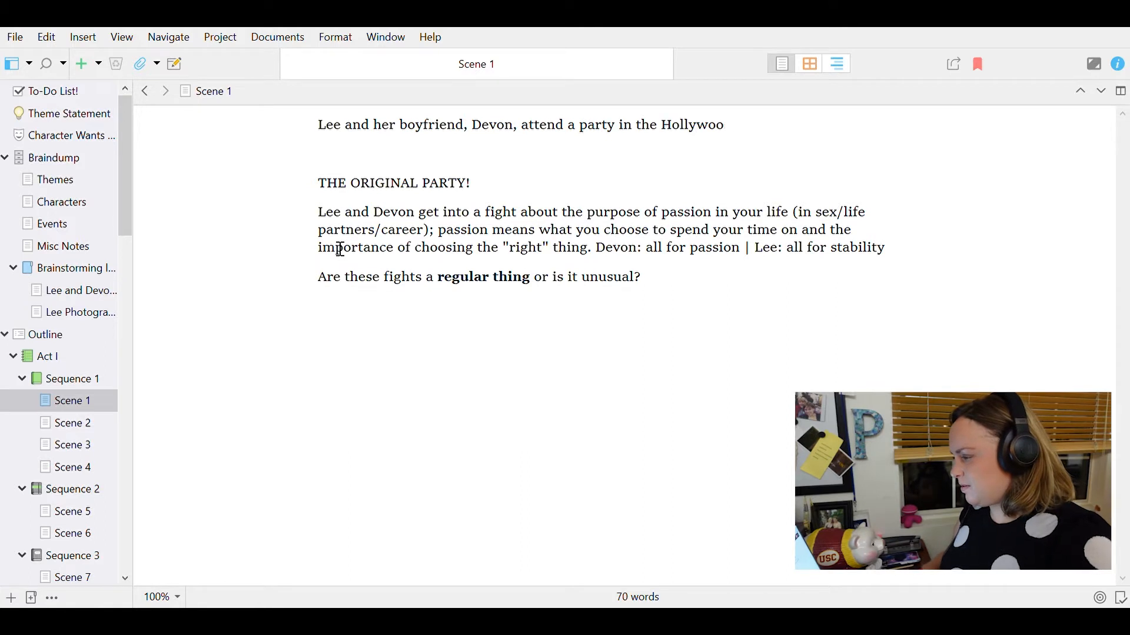
- Continue the opening with "Hollywood Hills at the home of Zach - a former Disney channel star-turned certified Hollywood leading man and heartthrob" and introduce his older brother
{"action": "type", "text": "lls at the home of Zach,"}
{"action": "key", "text": "BackSpace"}
{"action": "type", "text": "- a former Disney channel star"}
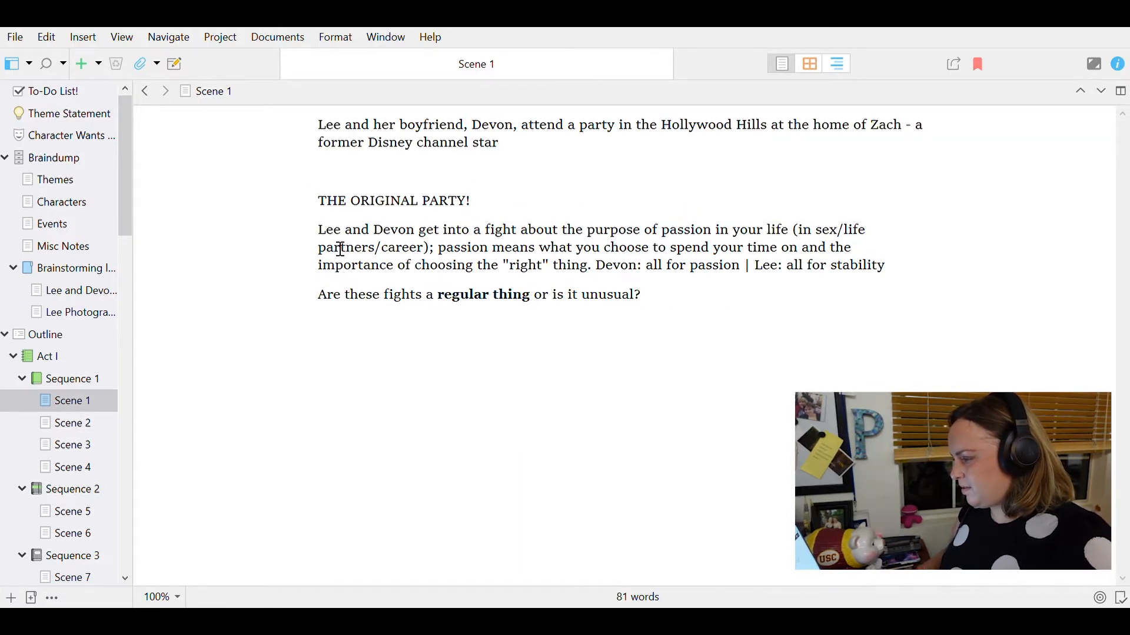
{"action": "type", "text": "-turned certified Hollywood leading man and "}
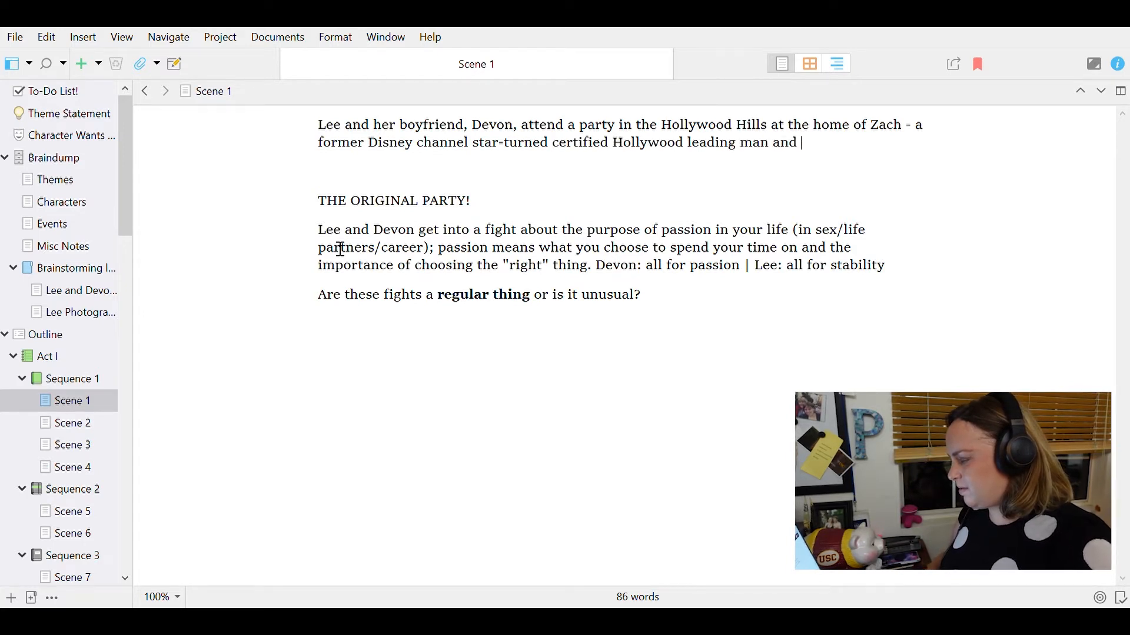
{"action": "type", "text": "heartthrob. Zach's older brother, Jonah, is Devon's best friend."}
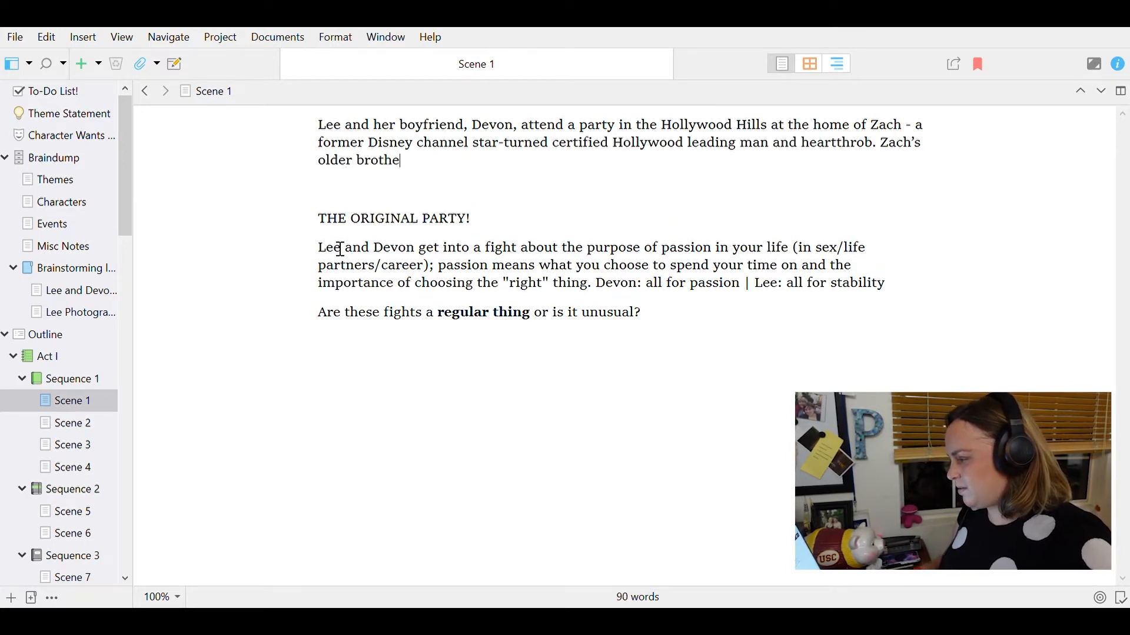
- Put the names LEE, DEVON, ZACH and JONAH in capitals in the opening paragraph and end it with "is Devon's best friend."
{"action": "double_click", "coordinate": [328, 125]}
{"action": "type", "text": "LEE"}
{"action": "double_click", "coordinate": [511, 125]}
{"action": "type", "text": "DEVON"}
{"action": "double_click", "coordinate": [898, 125]}
{"action": "type", "text": "ZACH"}
{"action": "double_click", "coordinate": [554, 161]}
{"action": "type", "text": "JONAH, is Devon’s best friend."}
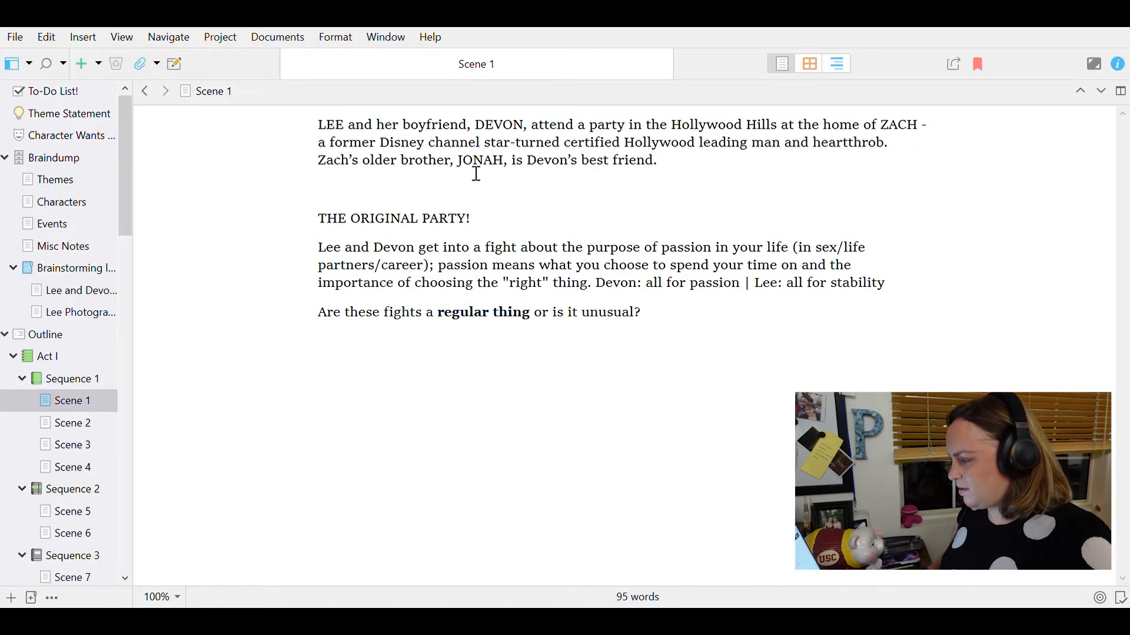
- Start a second paragraph with "When we meet Lee and Devon, they are in the middle of a"
{"action": "key", "text": "End"}
{"action": "key", "text": "Return"}
{"action": "type", "text": "When we meet Lee and Devon, they are in the middle of a"}
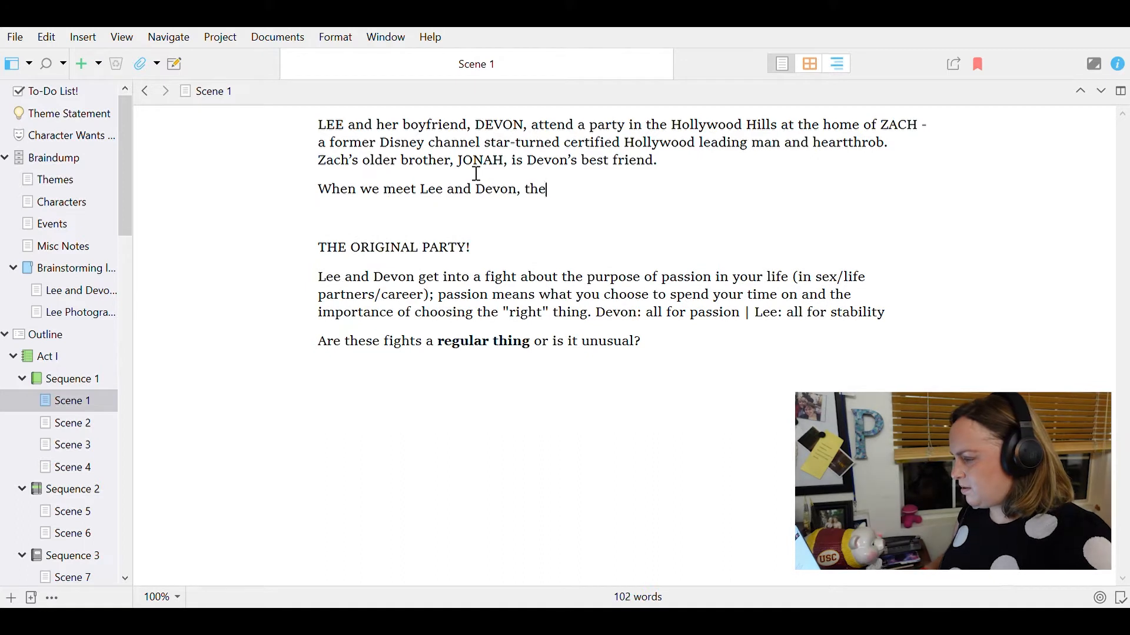
- Add the characters' ages in parentheses after their capitalized names: 33 for LEE, DEVON and JONAH, and 28 for ZACH
{"action": "left_click", "coordinate": [353, 126]}
{"action": "type", "text": "(33)"}
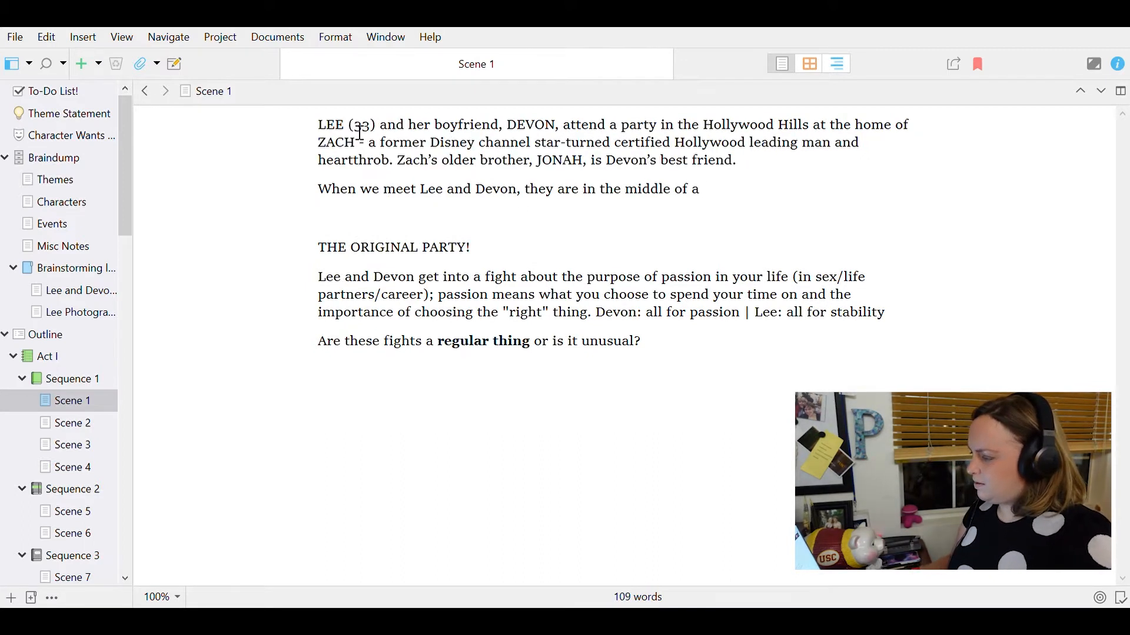
{"action": "left_click", "coordinate": [556, 126]}
{"action": "type", "text": "(33)"}
{"action": "left_click", "coordinate": [381, 143]}
{"action": "type", "text": "(28"}
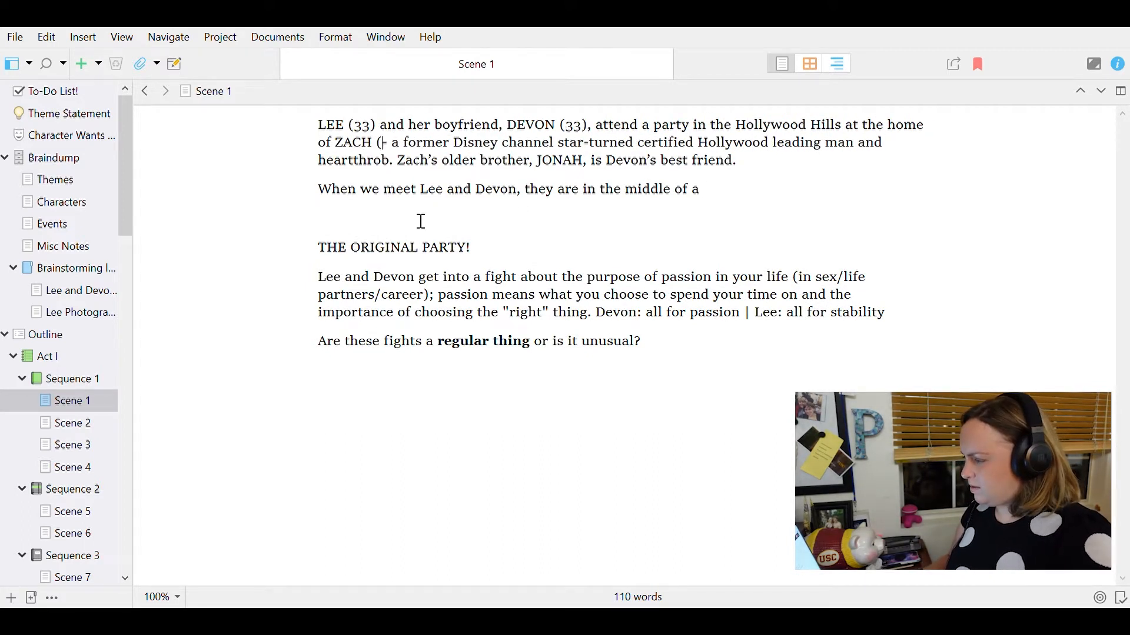
{"action": "type", "text": ")"}
{"action": "left_click", "coordinate": [585, 161]}
{"action": "type", "text": "("}
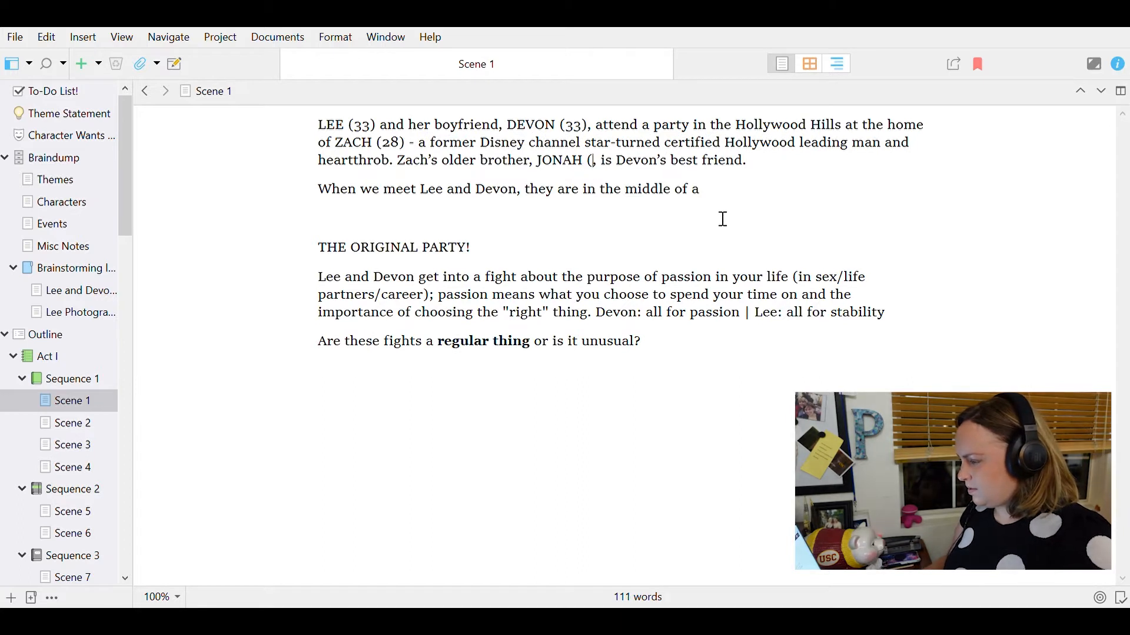
{"action": "type", "text": "33)"}
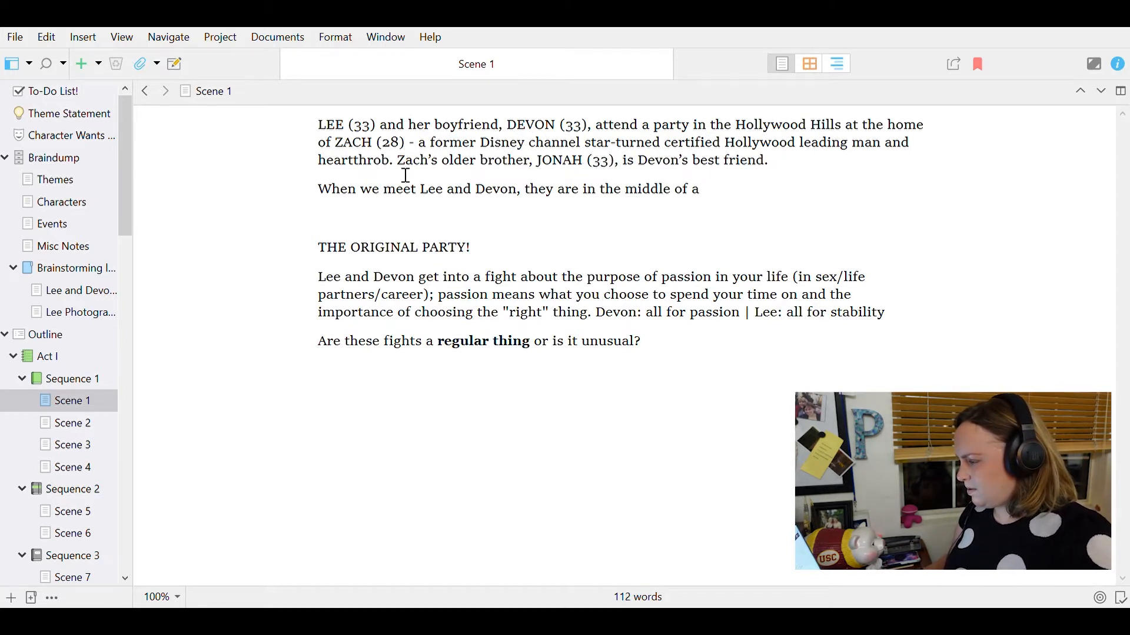
- Replace the comma after "Lee and Devon" in the second paragraph with the aside "- who are both lawyers -"
{"action": "key", "text": "ctrl+Left"}
{"action": "key", "text": "ctrl+Left"}
{"action": "key", "text": "ctrl+Left"}
{"action": "key", "text": "ctrl+Left"}
{"action": "key", "text": "ctrl+Left"}
{"action": "key", "text": "ctrl+Left"}
{"action": "key", "text": "ctrl+Left"}
{"action": "key", "text": "BackSpace"}
{"action": "key", "text": "BackSpace"}
{"action": "type", "text": "- who are both lawer"}
{"action": "key", "text": "BackSpace"}
{"action": "key", "text": "BackSpace"}
{"action": "type", "text": "yers -"}
- Extend the end of the second paragraph so it reads "in the middle of an intense argument about"
{"action": "key", "text": "End"}
{"action": "type", "text": "passionate argument"}
{"action": "key", "text": "ctrl+shift+Left"}
{"action": "key", "text": "ctrl+shift+Left"}
{"action": "key", "text": "BackSpace"}
{"action": "key", "text": "BackSpace"}
{"action": "type", "text": "n intense argument about"}
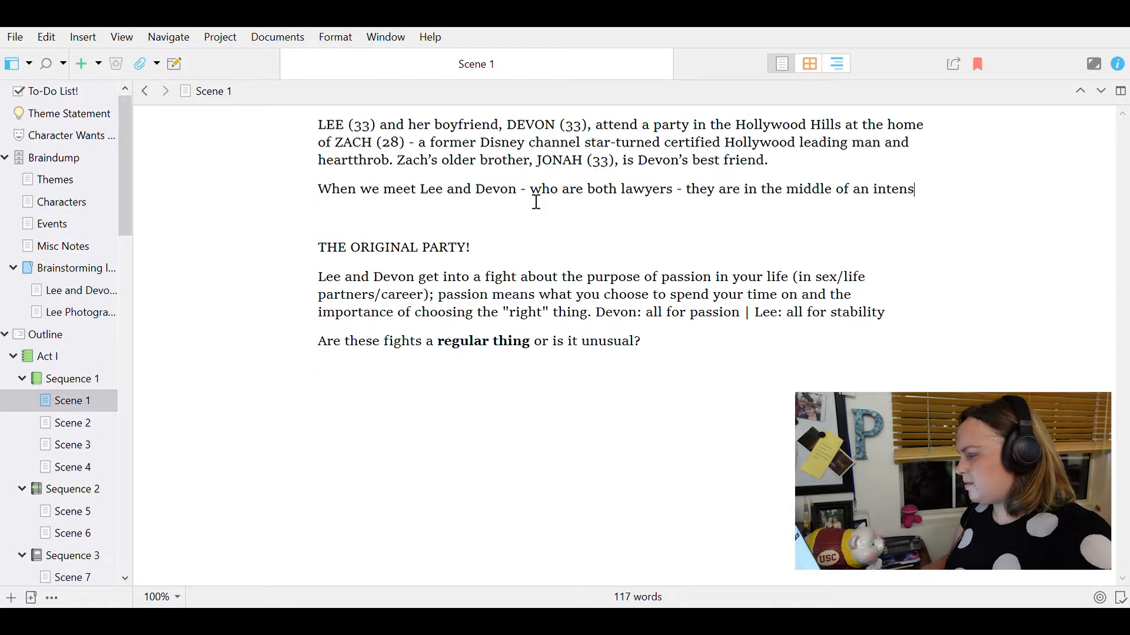
- Delete "THE ORIGINAL PARTY!" and "Lee and Devon get into a fight about" so the sentence runs into "the purpose of passion"
{"action": "key", "text": "shift+Right"}
{"action": "key", "text": "shift+Down"}
{"action": "key", "text": "shift+Down"}
{"action": "key", "text": "ctrl+shift+Right"}
{"action": "key", "text": "ctrl+shift+Right"}
{"action": "key", "text": "ctrl+shift+Right"}
{"action": "key", "text": "ctrl+shift+Right"}
{"action": "key", "text": "ctrl+shift+Right"}
{"action": "key", "text": "ctrl+shift+Right"}
{"action": "key", "text": "ctrl+shift+Right"}
{"action": "key", "text": "ctrl+shift+Right"}
{"action": "key", "text": "ctrl+shift+Right"}
{"action": "key", "text": "BackSpace"}
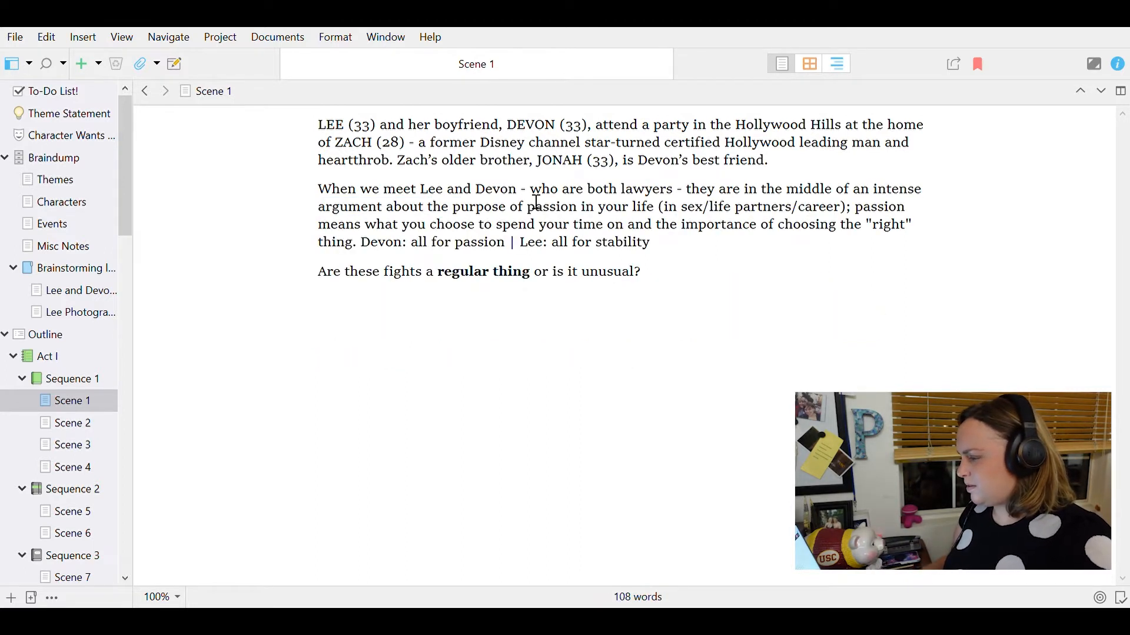
- End the sentence after "career)" with a period, capitalize "Passion", and delete the question line about whether the fights are a regular thing
{"action": "key", "text": "BackSpace"}
{"action": "type", "text": "."}
{"action": "key", "text": "Delete"}
{"action": "key", "text": "Delete"}
{"action": "type", "text": "P"}
{"action": "key", "text": "shift+Home"}
{"action": "key", "text": "BackSpace"}
{"action": "key", "text": "BackSpace"}
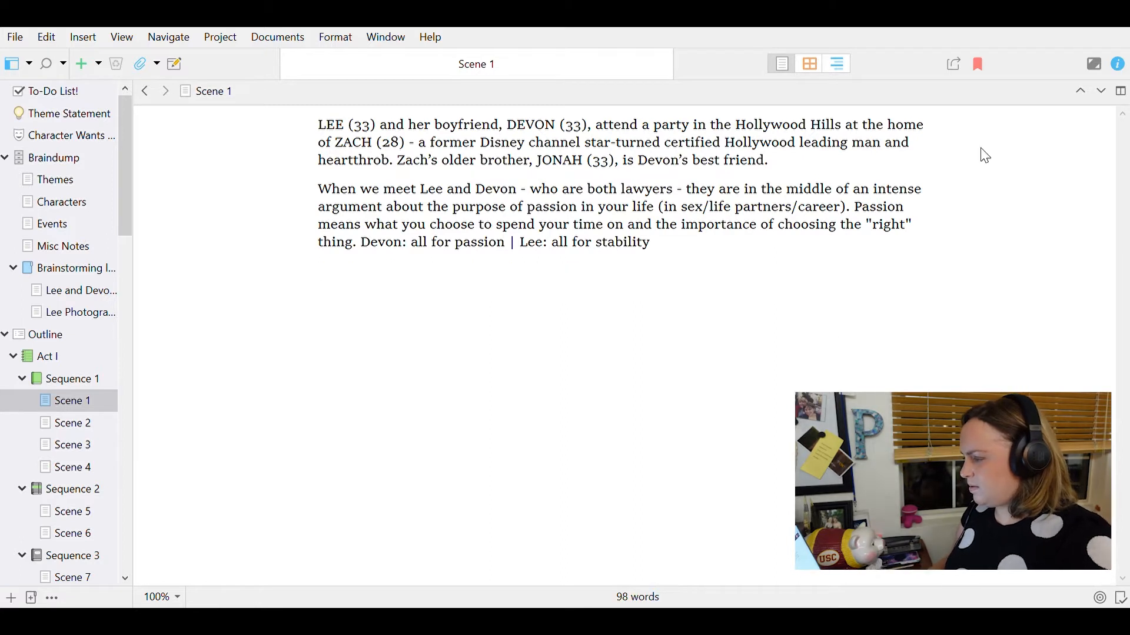
- Remove the colon after "Devon" in the old notes and separate the text from "Passion means" onward with a blank line
{"action": "left_click", "coordinate": [410, 242]}
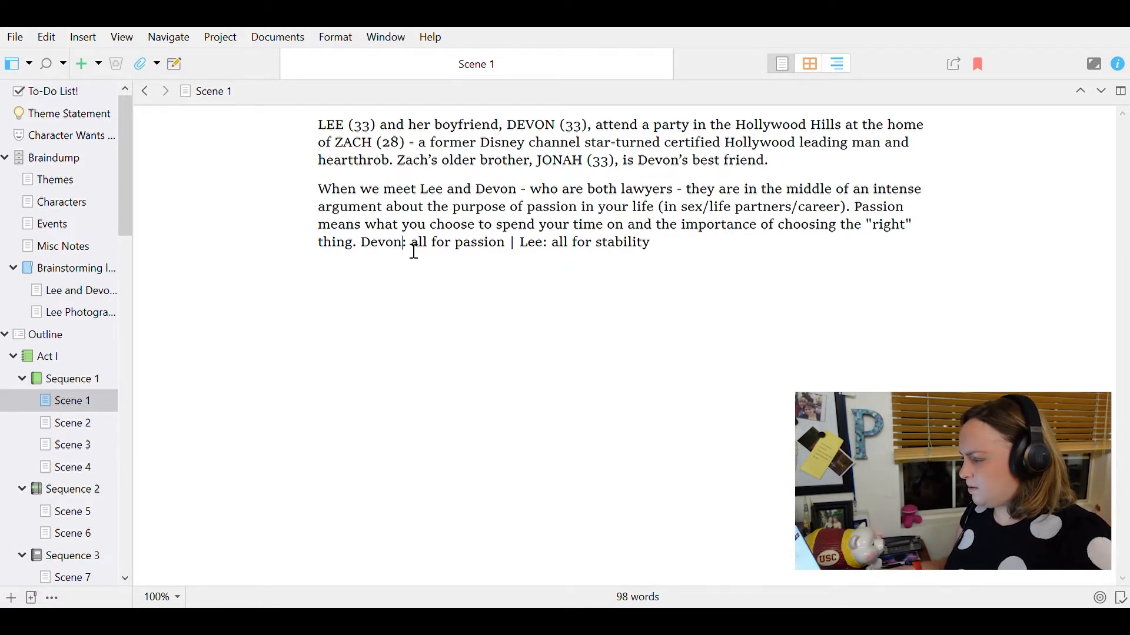
{"action": "key", "text": "BackSpace"}
{"action": "left_click", "coordinate": [854, 207]}
{"action": "key", "text": "Return"}
{"action": "key", "text": "Return"}
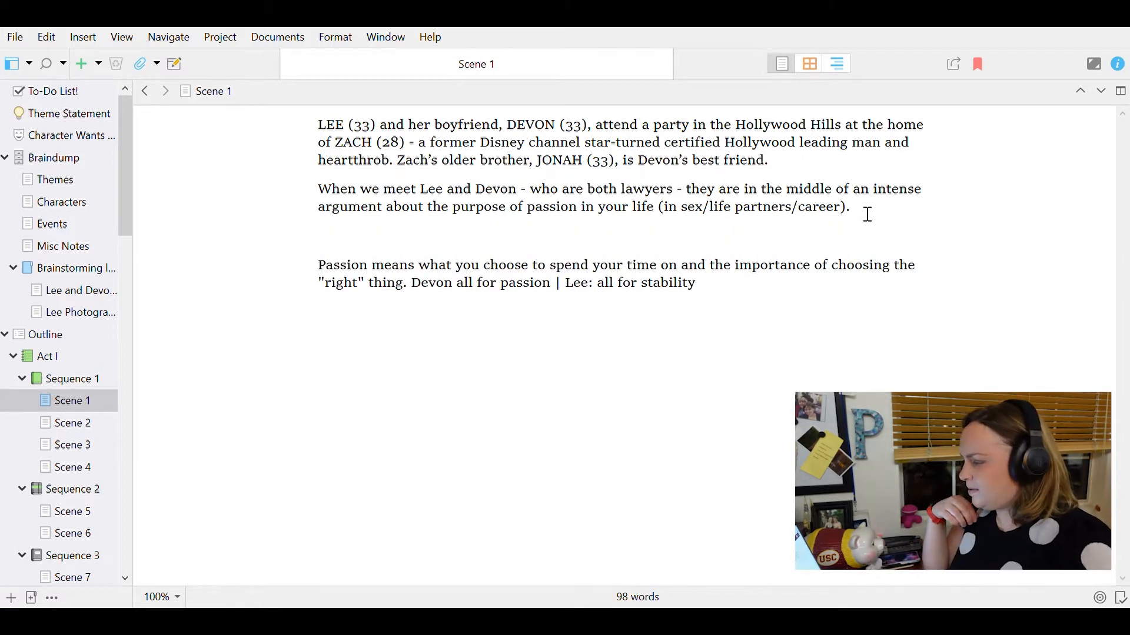
- Add "Devon is making an argument in favor of passion (defined as: what you choose to spend your time on)" after "partners/career)."
{"action": "type", "text": "Devon is making an argument in favor of passion"}
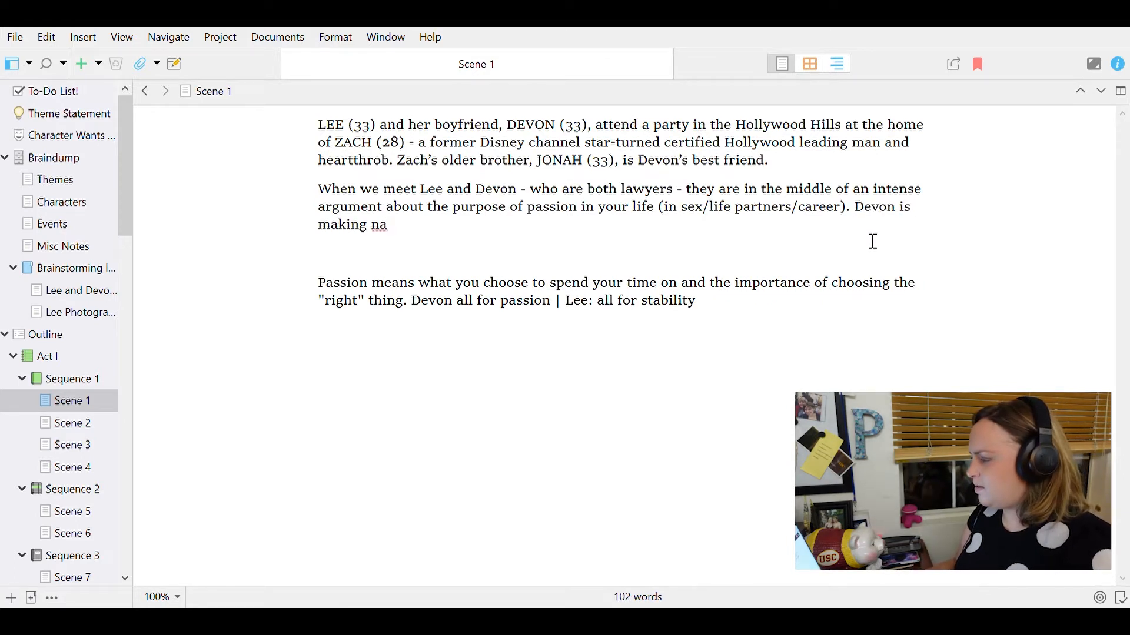
{"action": "type", "text": " (as defined: what you choose to spend your time on)"}
{"action": "left_click", "coordinate": [613, 227]}
{"action": "key", "text": "BackSpace"}
{"action": "key", "text": "BackSpace"}
{"action": "key", "text": "BackSpace"}
{"action": "left_click", "coordinate": [644, 235]}
{"action": "type", "text": "as"}
{"action": "key", "text": "Down"}
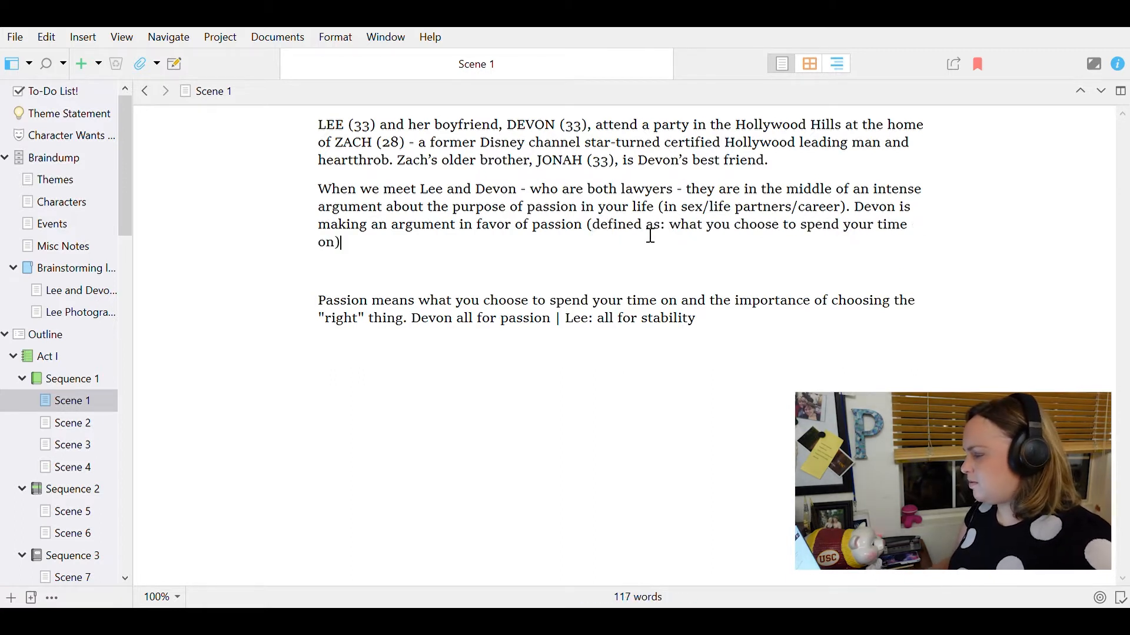
- Continue with "while Lee argues that passion is only important insofar as" and delete the leftover notes below it
{"action": "type", "text": "while Lee argues that passion is only"}
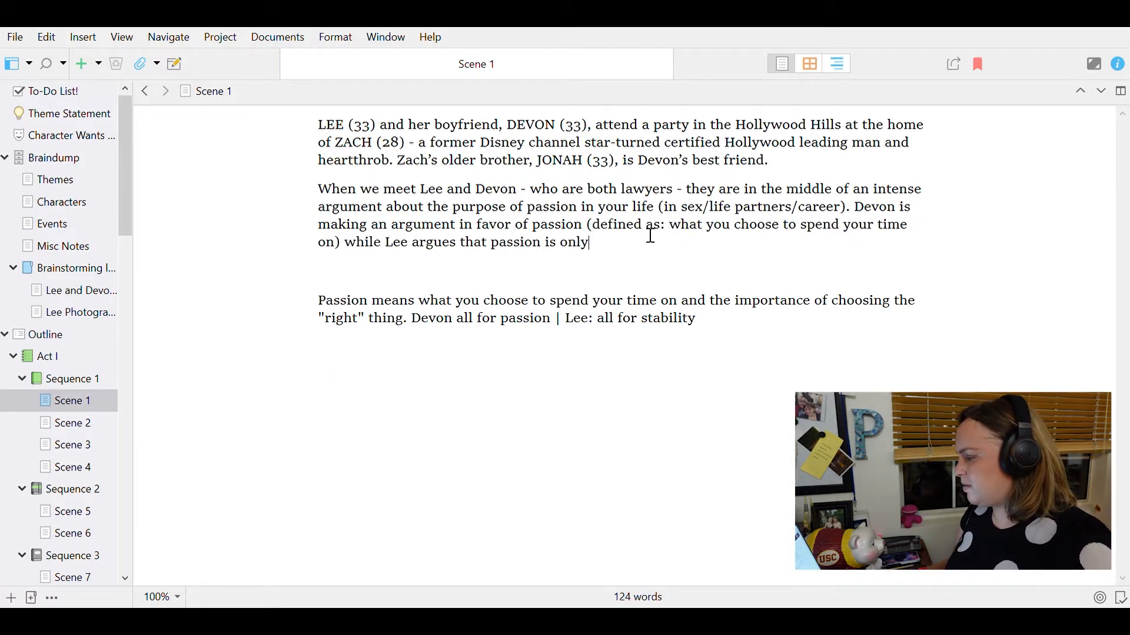
{"action": "type", "text": " important insofar as"}
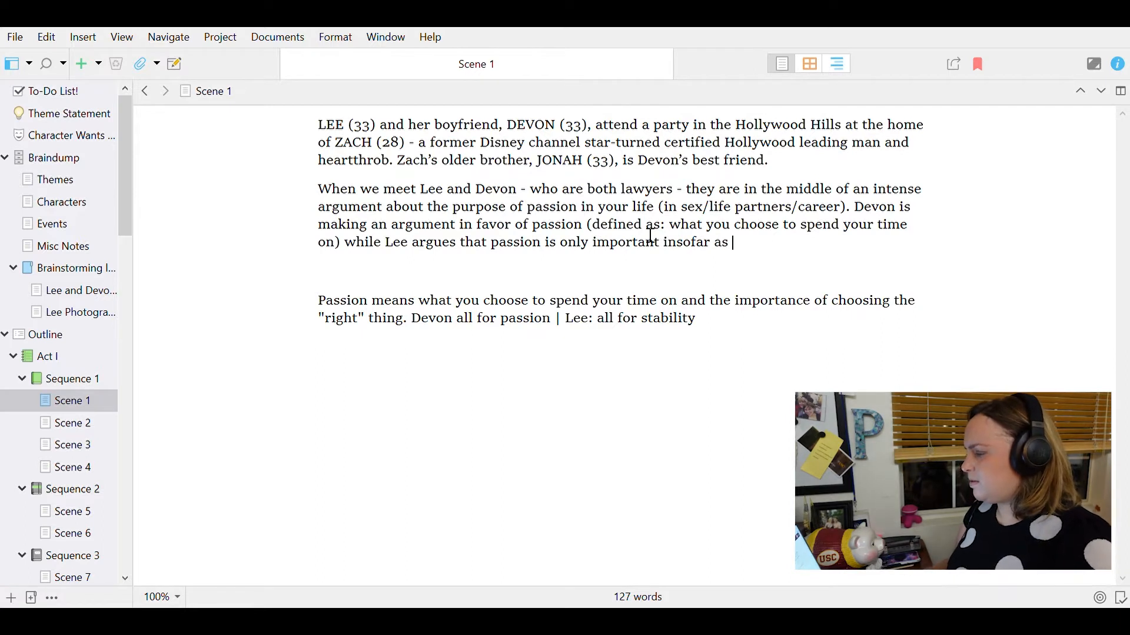
{"action": "key", "text": "shift+ctrl+End"}
{"action": "key", "text": "BackSpace"}
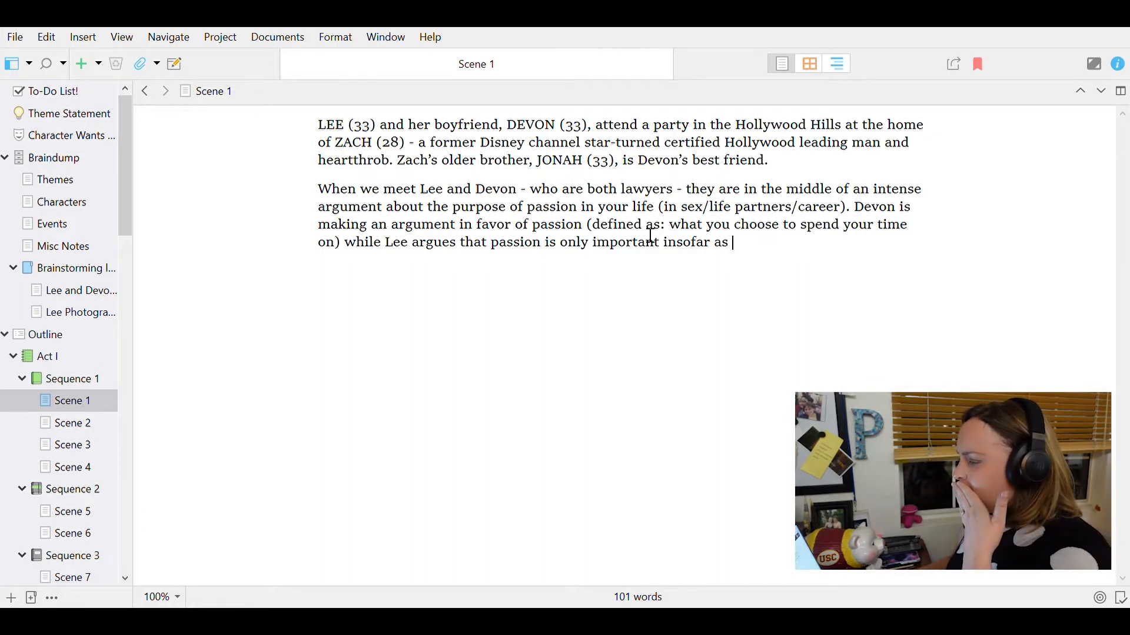
- Finish the paragraph with "you have stability in your life. Passion is not as important as food/shelter/etc. on the Maslow hierarchy of needs, for example."
{"action": "type", "text": "you have stability in your"}
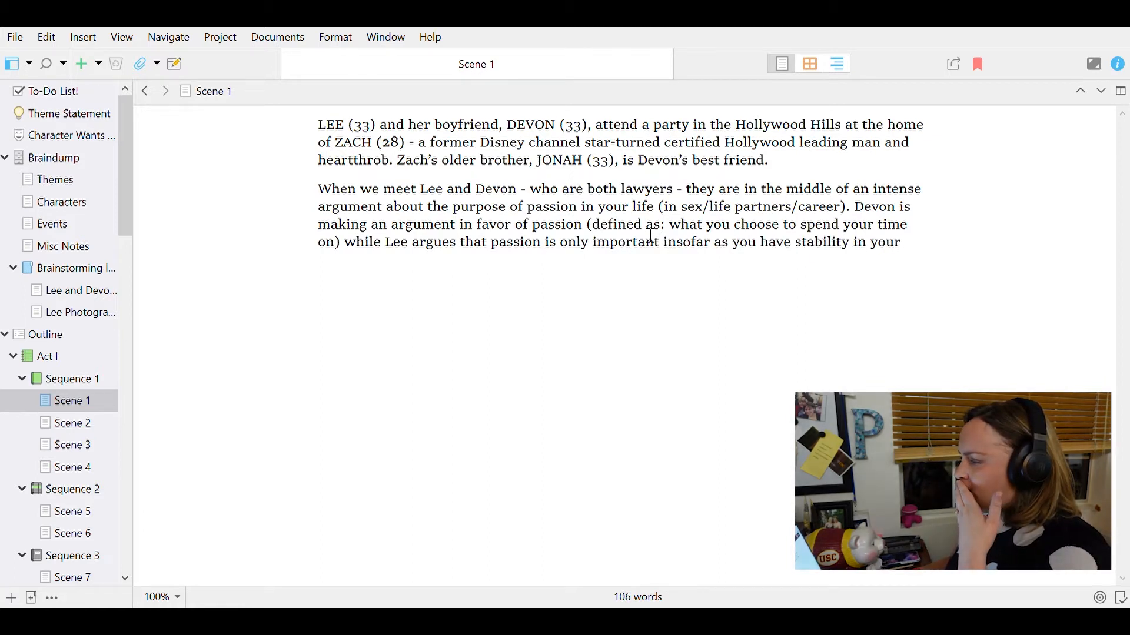
{"action": "type", "text": " life. Passion is not as important as "}
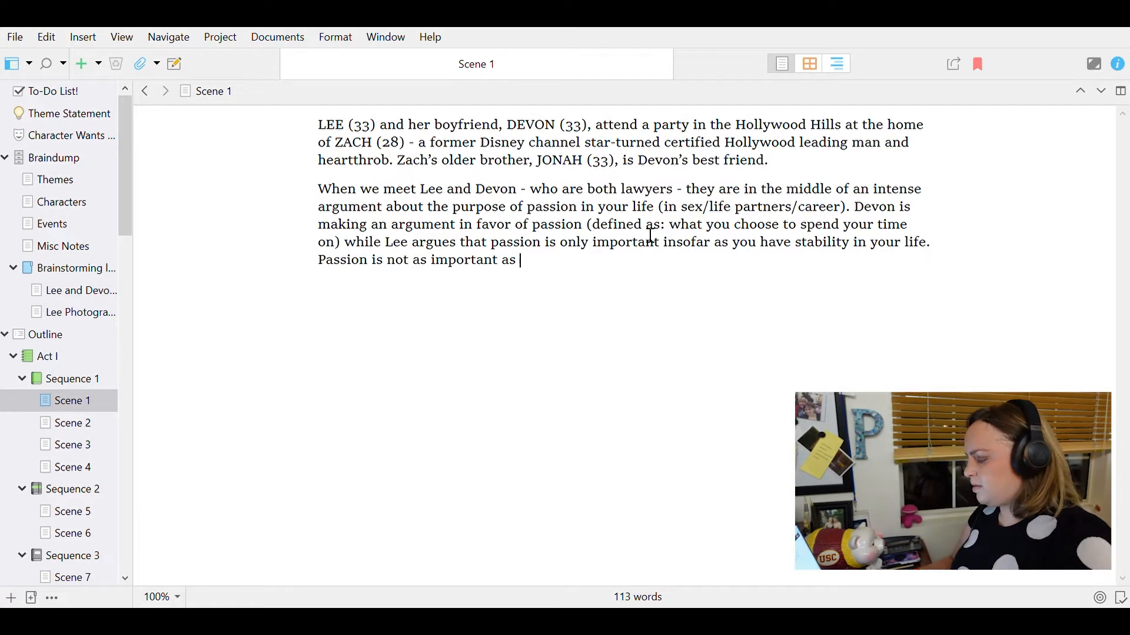
{"action": "type", "text": "food/shelter/etc. On the"}
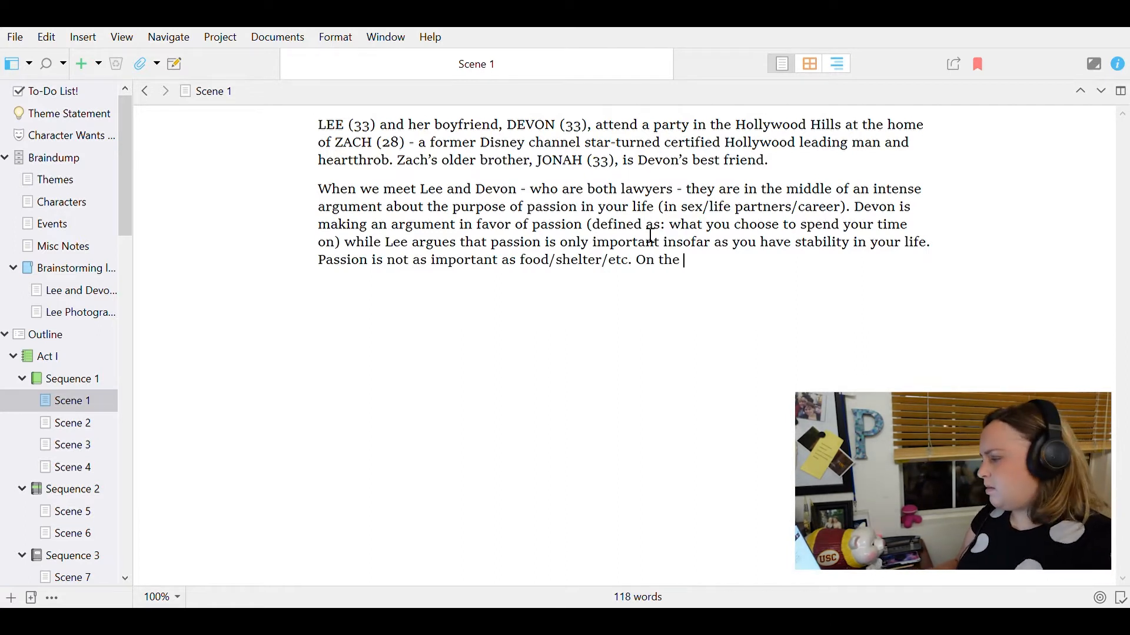
{"action": "key", "text": "BackSpace"}
{"action": "key", "text": "BackSpace"}
{"action": "key", "text": "BackSpace"}
{"action": "key", "text": "BackSpace"}
{"action": "key", "text": "BackSpace"}
{"action": "key", "text": "BackSpace"}
{"action": "key", "text": "BackSpace"}
{"action": "type", "text": "on the "}
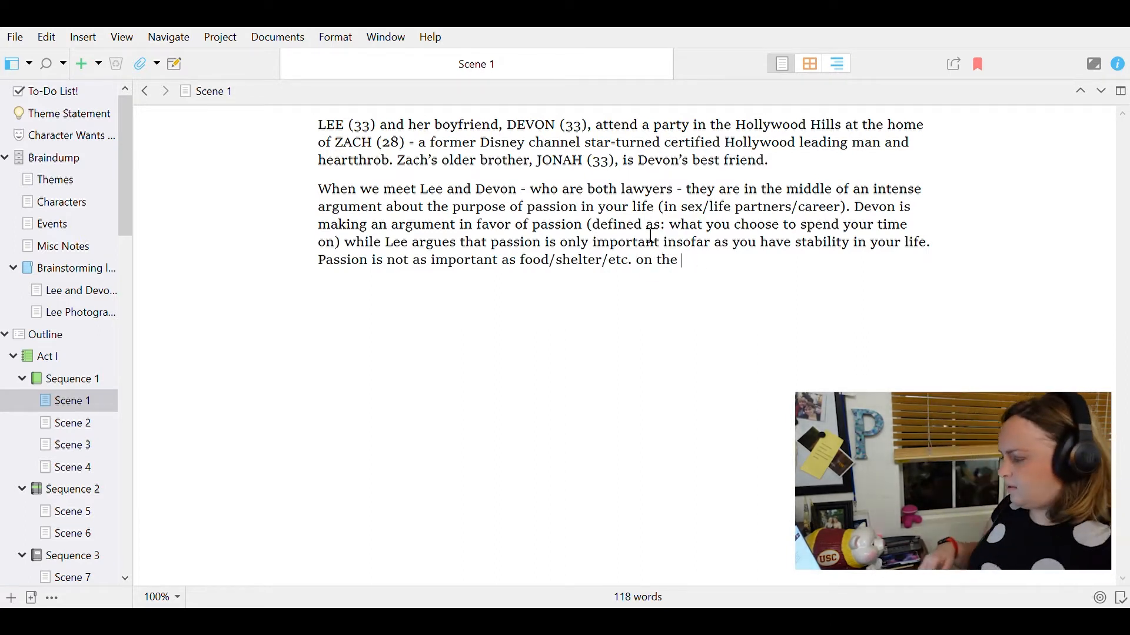
{"action": "type", "text": "Maslow hierarchy of needs, for example"}
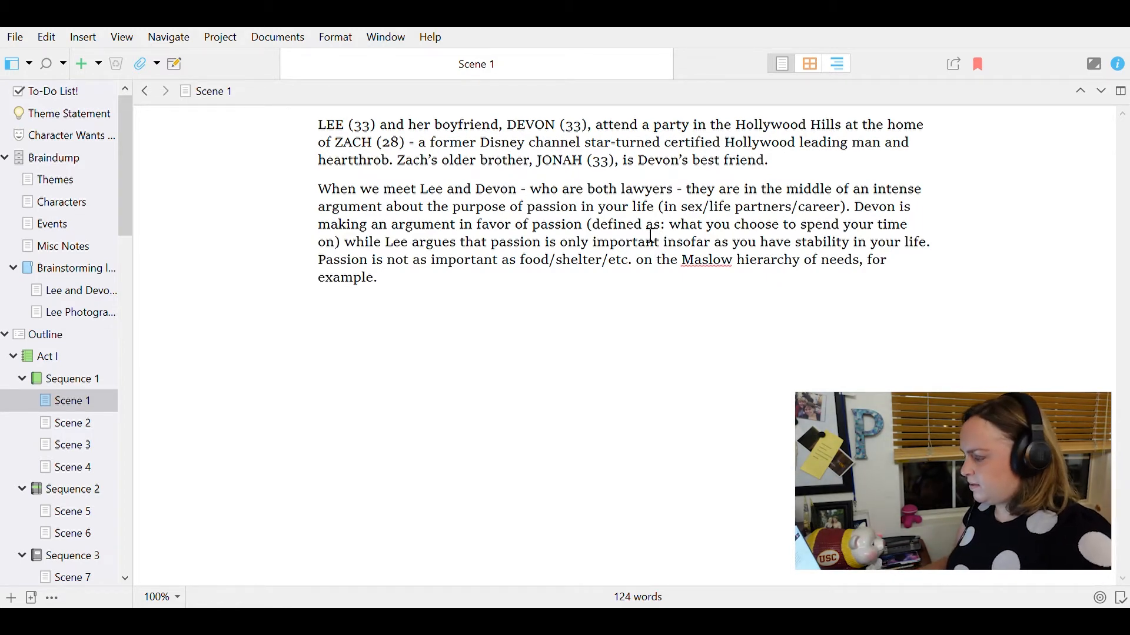
{"action": "type", "text": "."}
- Start a new paragraph: "The fight is more intense than a typical argument and we get a sense from Lee and Devon's friend group reactions that they're"
{"action": "key", "text": "Return"}
{"action": "type", "text": "These fights"}
{"action": "key", "text": "shift+Home"}
{"action": "type", "text": "The fight is more intense than a typical argument and we get a sense"}
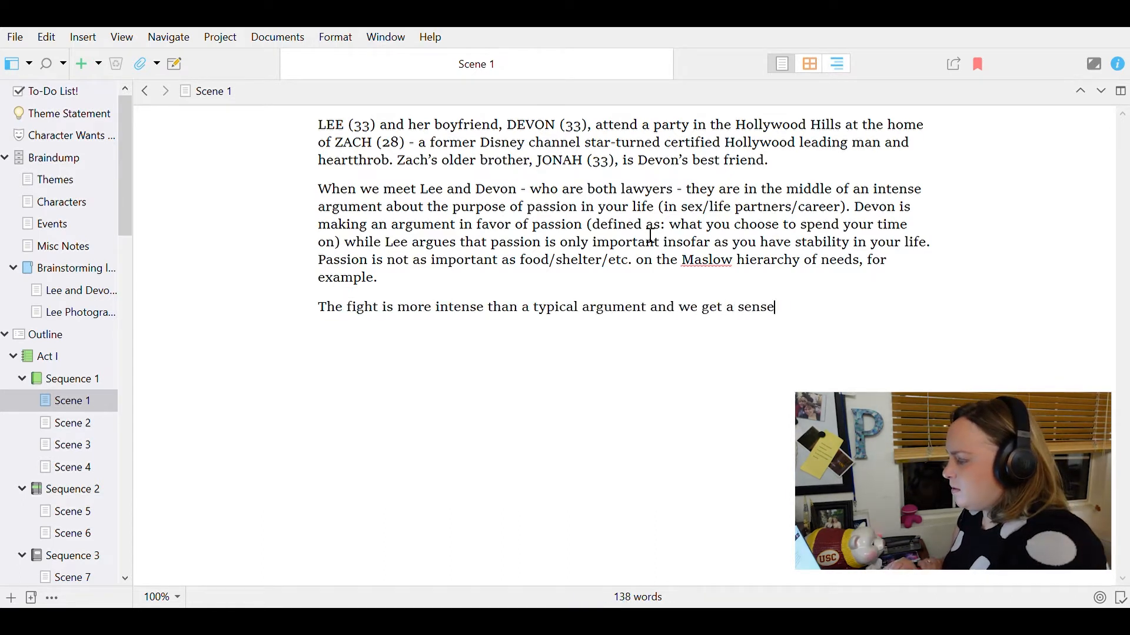
{"action": "type", "text": " from Lee and Devon's friend group reactions that they're"}
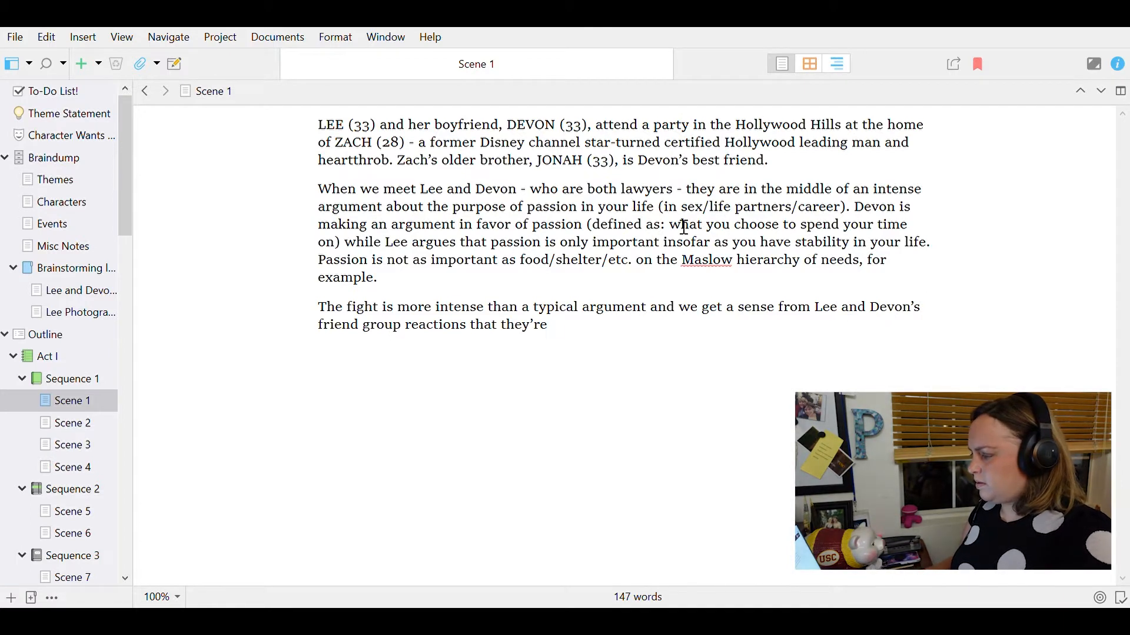
- Reword the end of the third paragraph to "Lee's and Devon's friends' reactions that", dropping "they're"
{"action": "left_click_drag", "start_coordinate": [845, 314], "coordinate": [903, 311]}
{"action": "type", "text": "'"}
{"action": "key", "text": "ctrl+z"}
{"action": "left_click", "coordinate": [841, 318]}
{"action": "type", "text": "'s"}
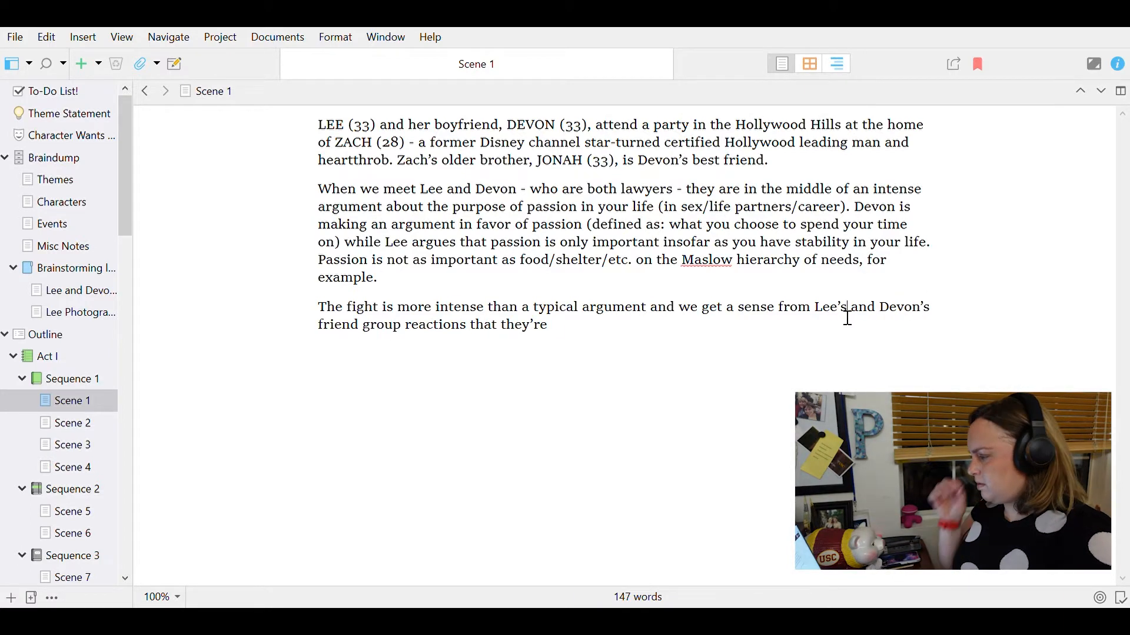
{"action": "double_click", "coordinate": [388, 336]}
{"action": "key", "text": "BackSpace"}
{"action": "key", "text": "BackSpace"}
{"action": "type", "text": "s'"}
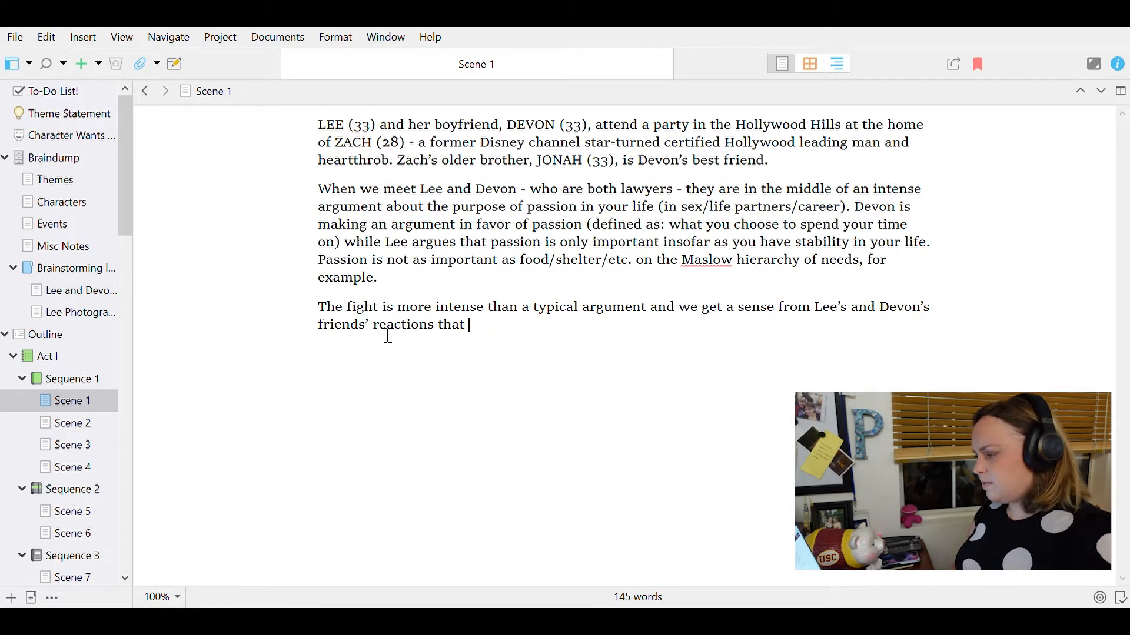
- Continue the third paragraph with "this kind of nitpicky/ugly fight is the norm lately. We also"
{"action": "type", "text": "this kind of"}
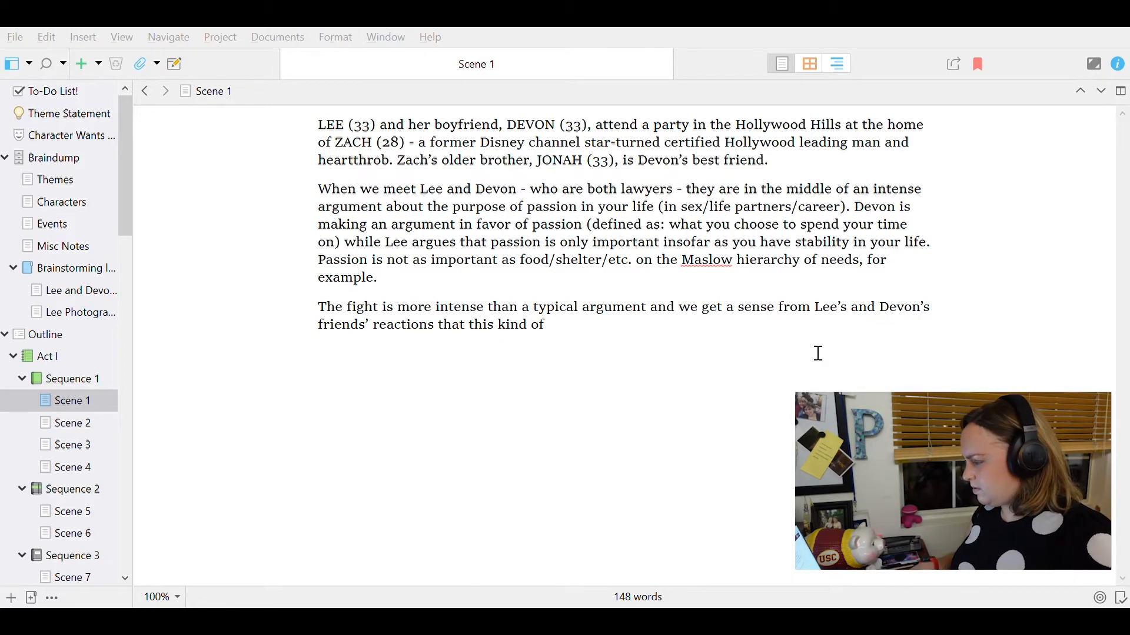
{"action": "type", "text": "ni"}
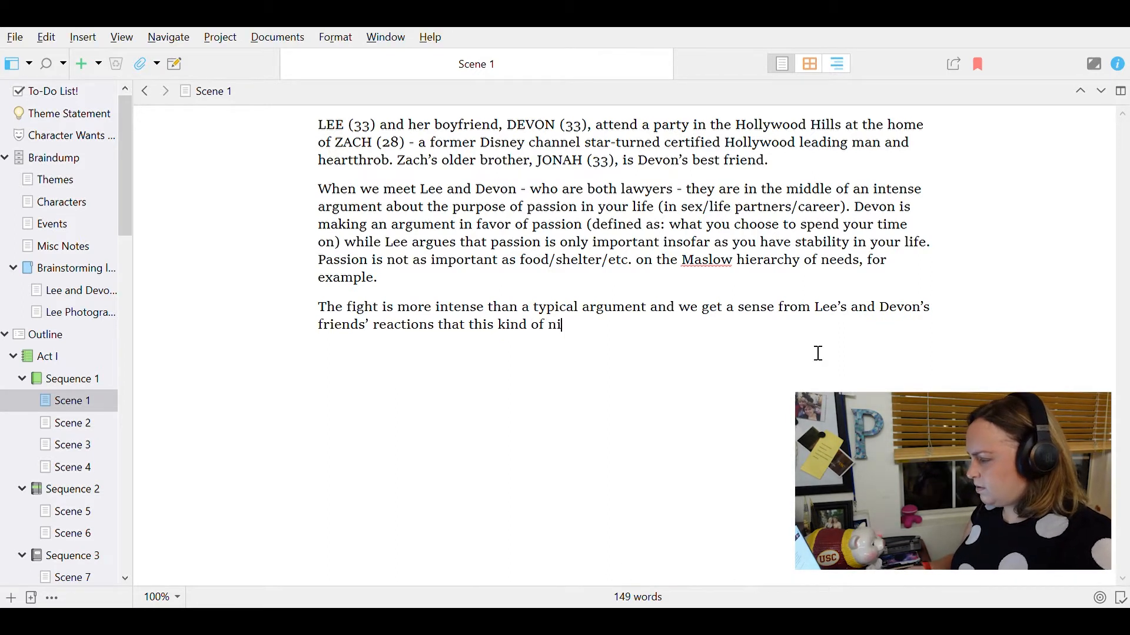
{"action": "type", "text": "tpicky/ugly fight is the norm lately. We also"}
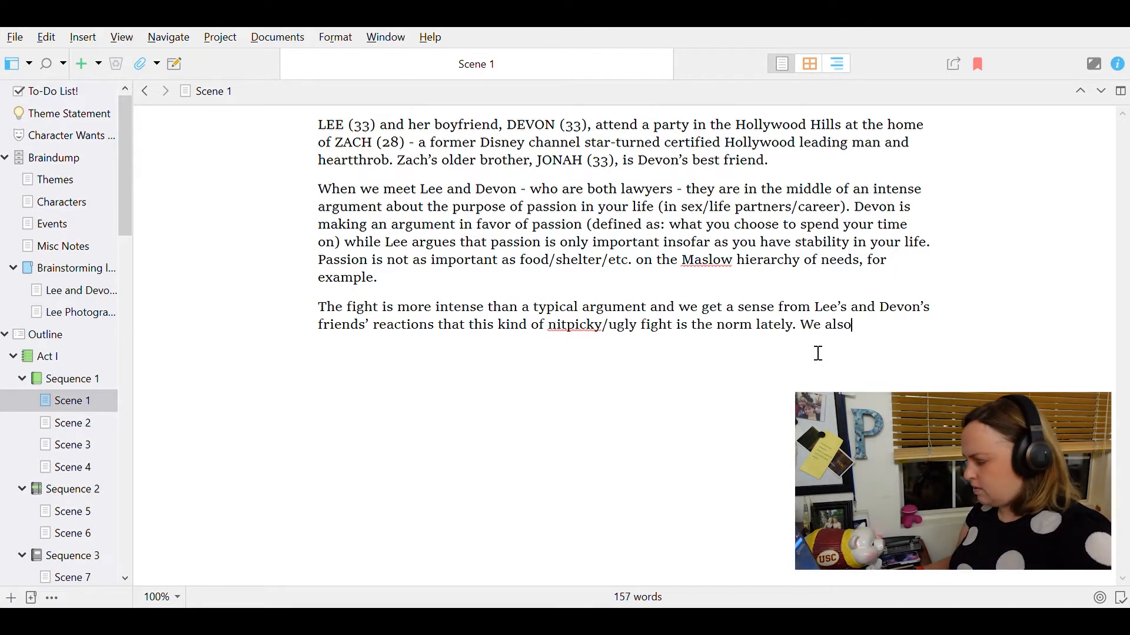
- Continue with "sense that Lee is generally dissatisfied with her life at this point and she's looking to make a lot of changes,"
{"action": "type", "text": " sense that Lee is generally dissatisfied with he"}
{"action": "type", "text": "r life at this point and she's looking to make a lot"}
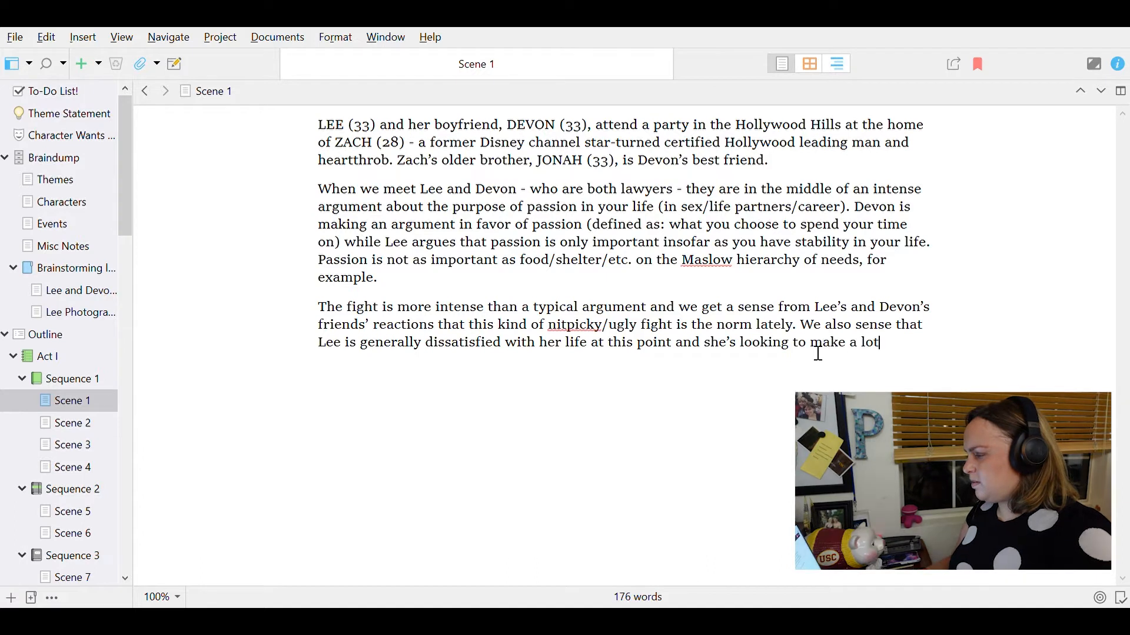
{"action": "type", "text": " of changes, not just"}
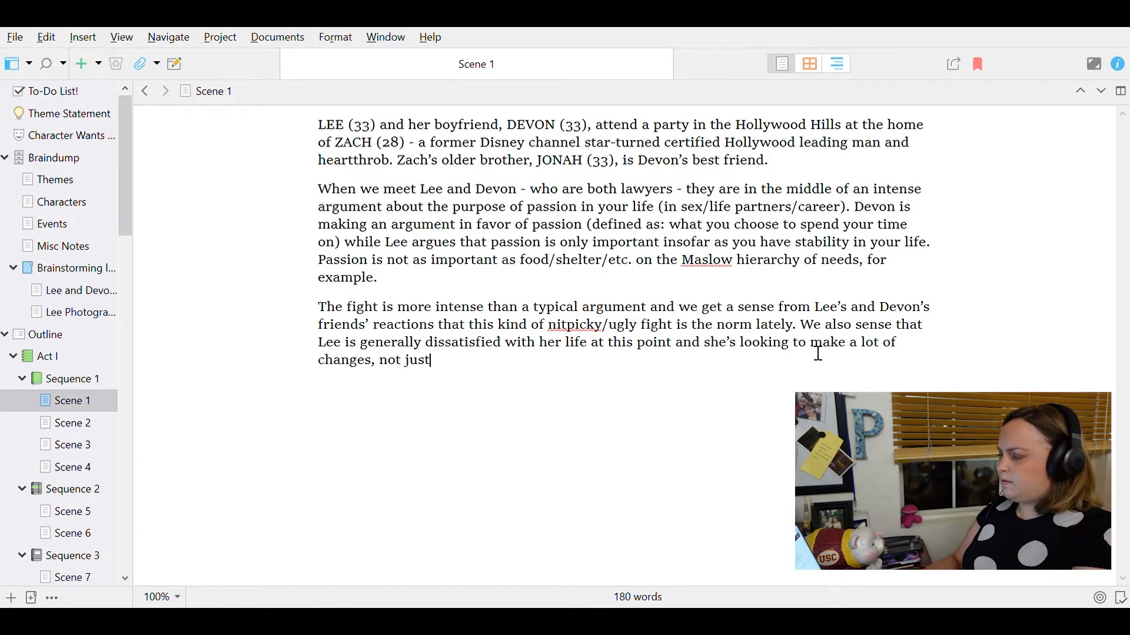
{"action": "key", "text": "BackSpace"}
{"action": "key", "text": "BackSpace"}
{"action": "key", "text": "BackSpace"}
{"action": "key", "text": "BackSpace"}
{"action": "key", "text": "BackSpace"}
{"action": "key", "text": "BackSpace"}
{"action": "key", "text": "BackSpace"}
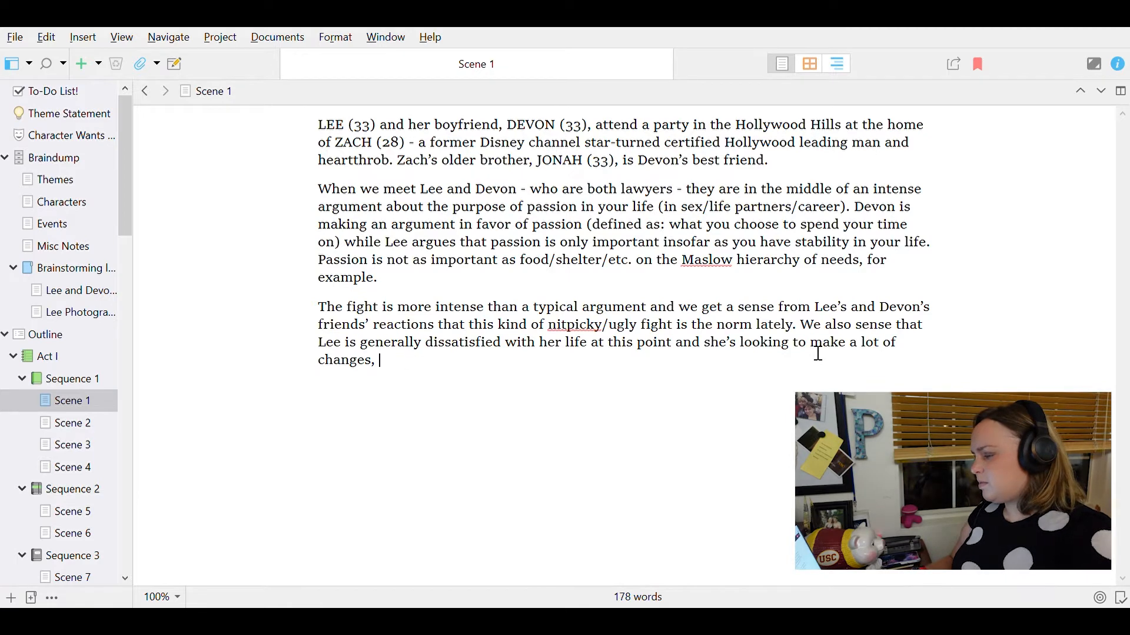
- Change "she's looking" to "she'd love" and end the sentence with "but doesn't feel free to."
{"action": "left_click", "coordinate": [787, 347]}
{"action": "key", "text": "BackSpace"}
{"action": "key", "text": "BackSpace"}
{"action": "key", "text": "BackSpace"}
{"action": "key", "text": "BackSpace"}
{"action": "key", "text": "BackSpace"}
{"action": "key", "text": "BackSpace"}
{"action": "key", "text": "BackSpace"}
{"action": "key", "text": "BackSpace"}
{"action": "key", "text": "BackSpace"}
{"action": "type", "text": "d love"}
{"action": "left_click", "coordinate": [775, 357]}
{"action": "type", "text": "but doesn't feel free to."}
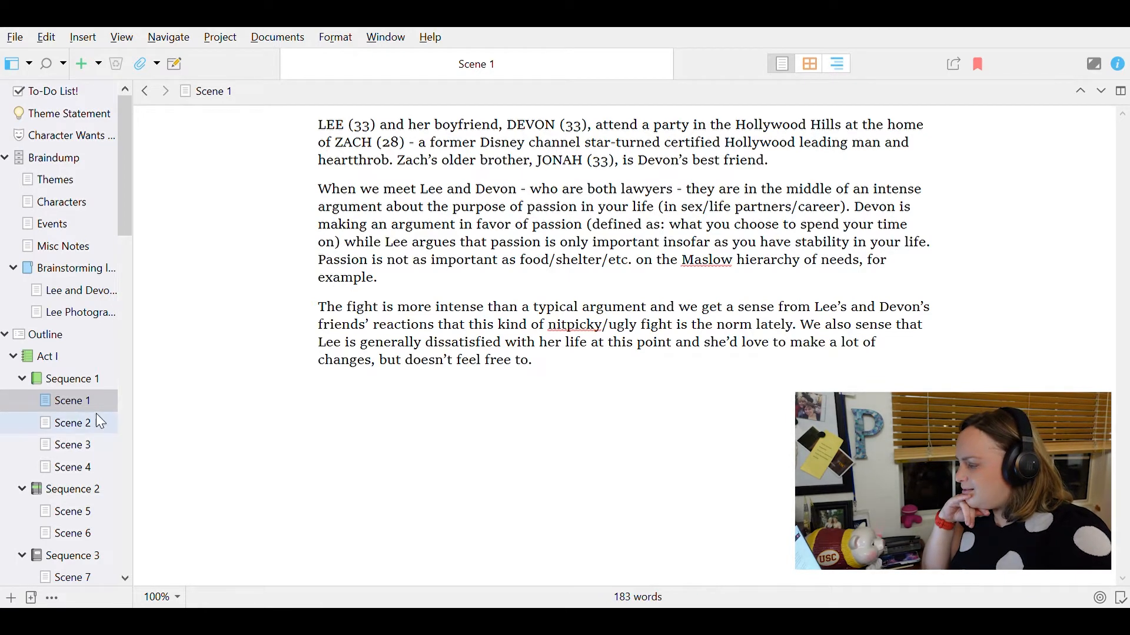
- Start Scene 2 with "On the other side of the room, Jonah performs a stand-up set for his friends and Zach. Zach isn't impressed, but everyone else"
{"action": "left_click", "coordinate": [73, 422]}
{"action": "triple_click", "coordinate": [311, 135]}
{"action": "type", "text": "On the other side of the room, J"}
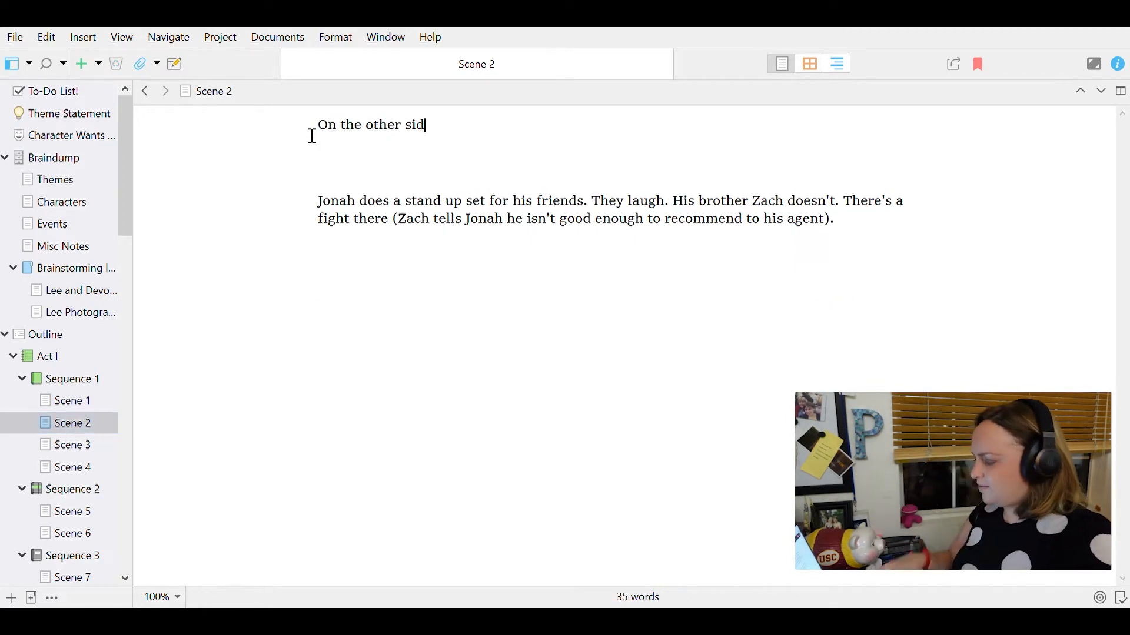
{"action": "type", "text": "onah performs a stand-"}
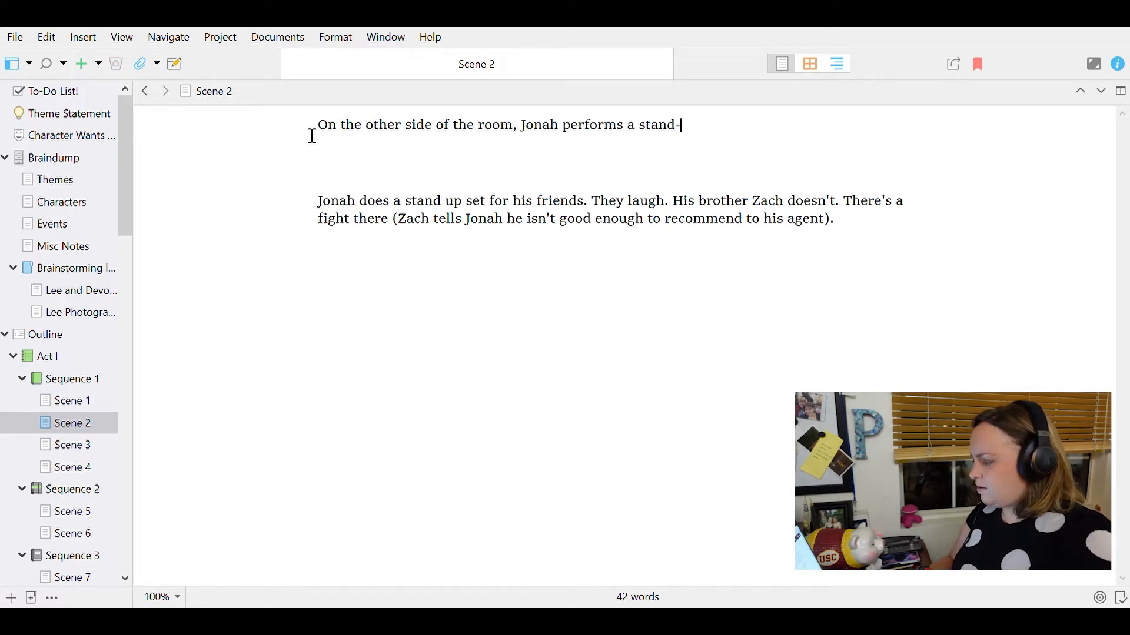
{"action": "type", "text": "up set for his friends and Zach. Zach isn't impressed, but everyone else "}
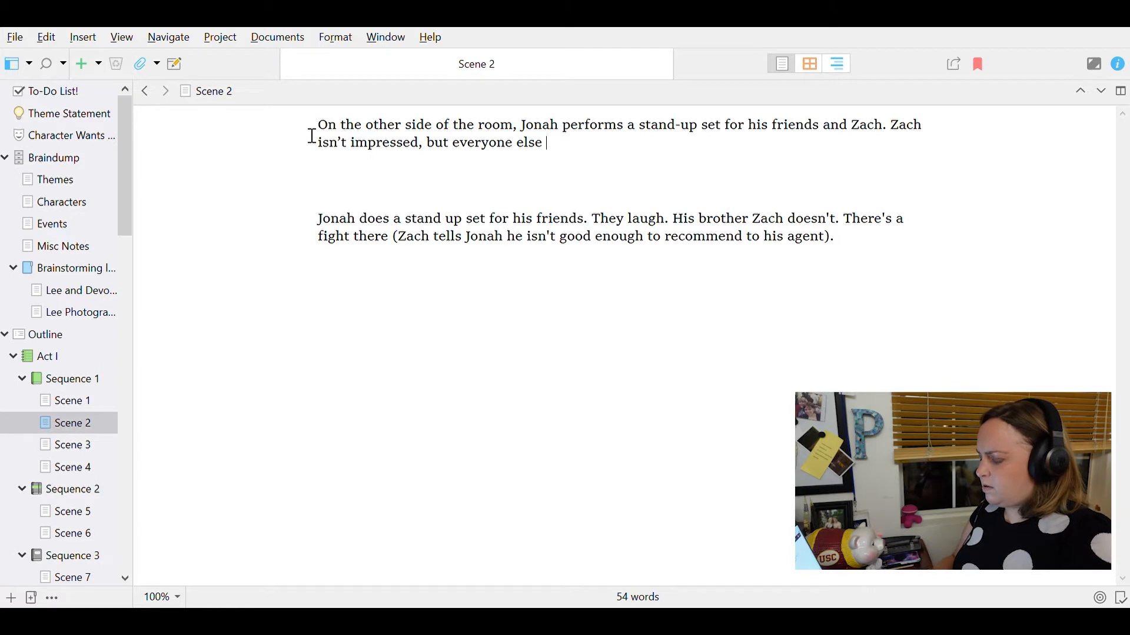
- Continue with "laughs. The jokes are fine, but they're self-deprecating and impersonal. Jonah feels great about his set, but then approache"
{"action": "type", "text": "laughs. The jokes are fine,"}
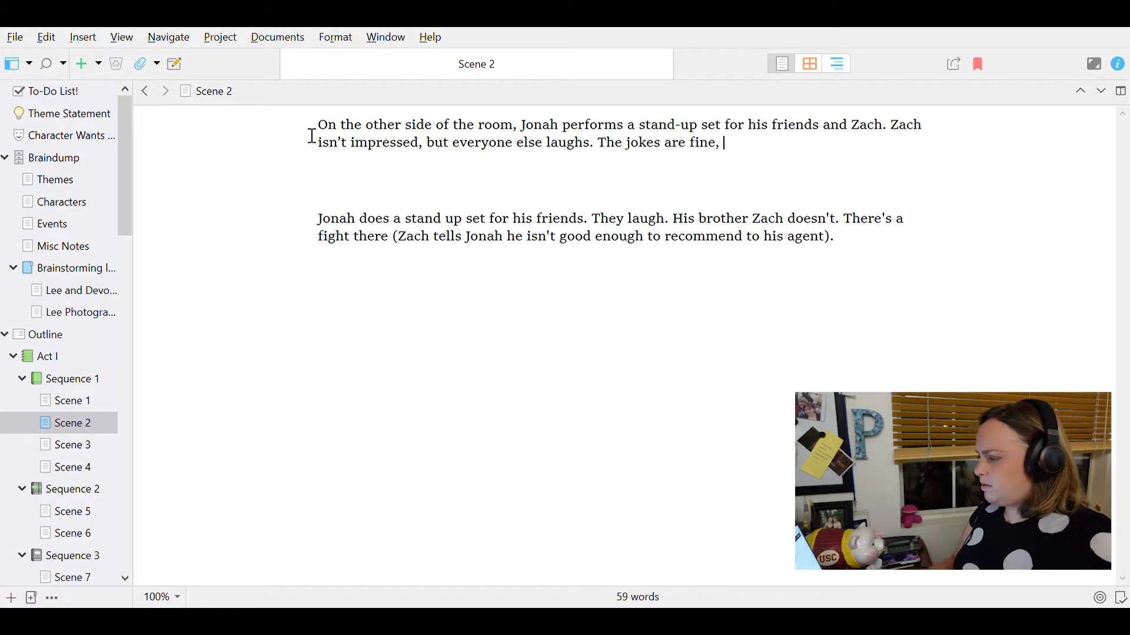
{"action": "type", "text": " but they're self-deprecating"}
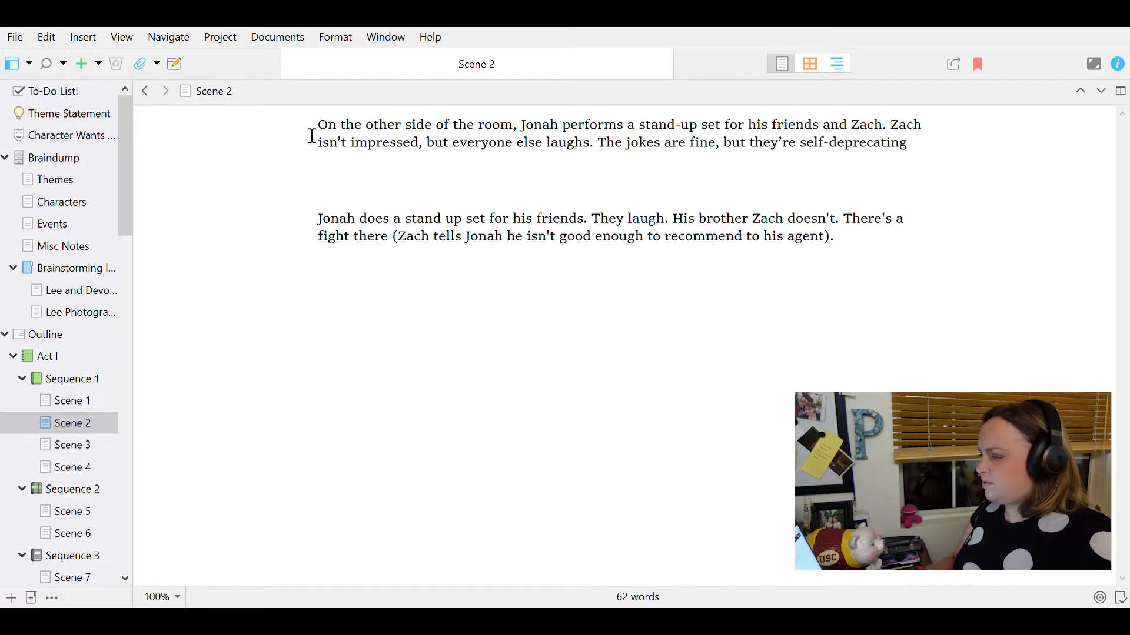
{"action": "type", "text": " and"}
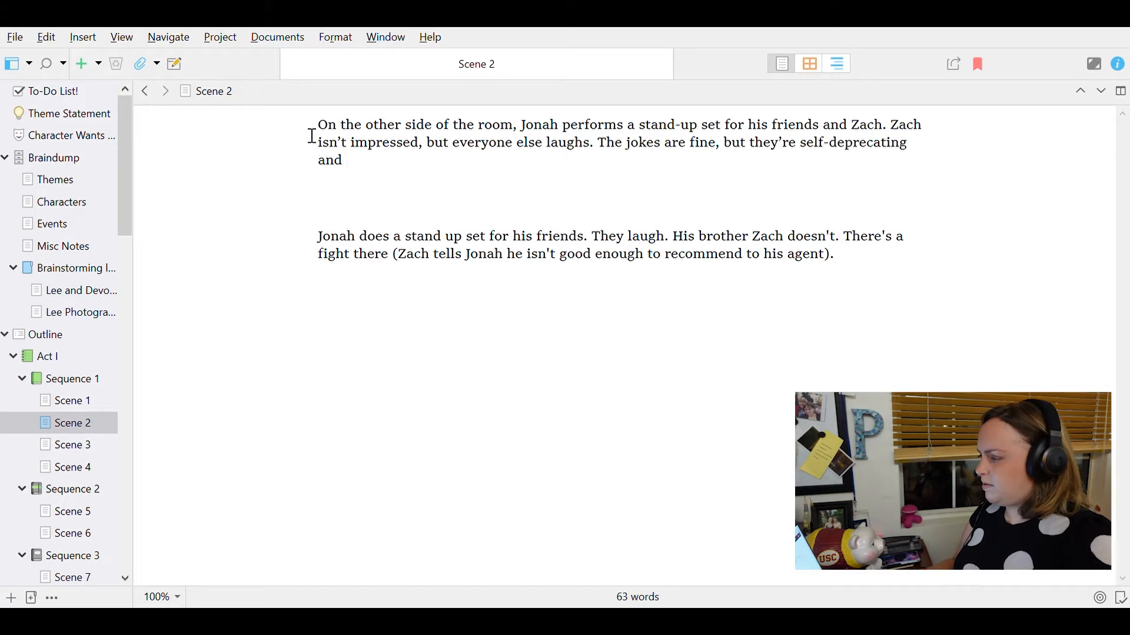
{"action": "type", "text": " impersonal. Jonah feels great a"}
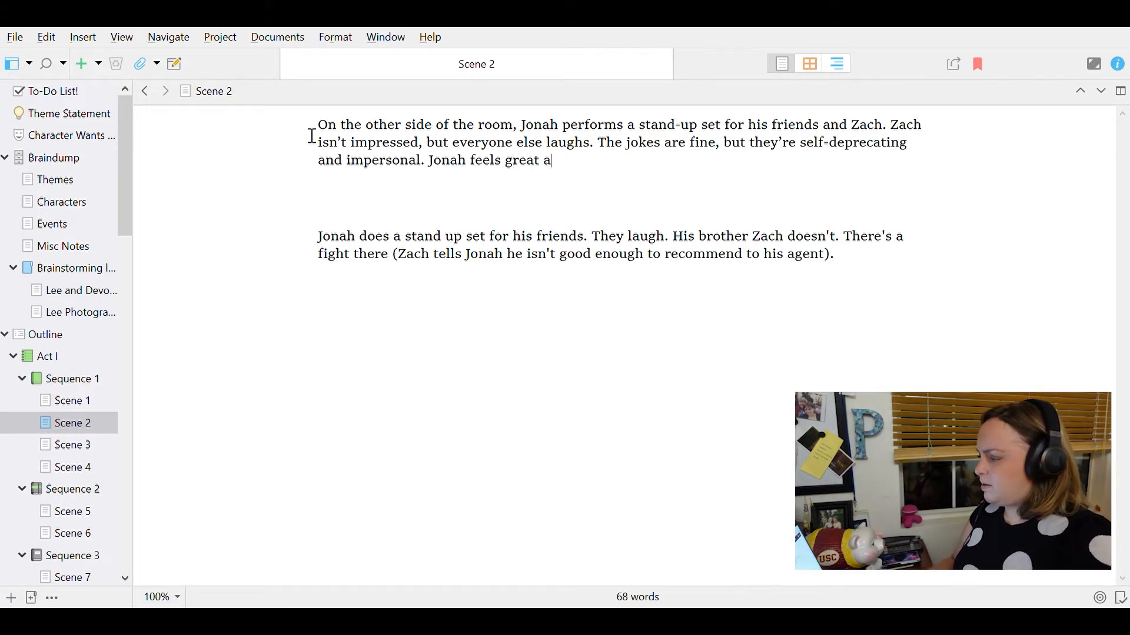
{"action": "type", "text": "bout his set, but then approache"}
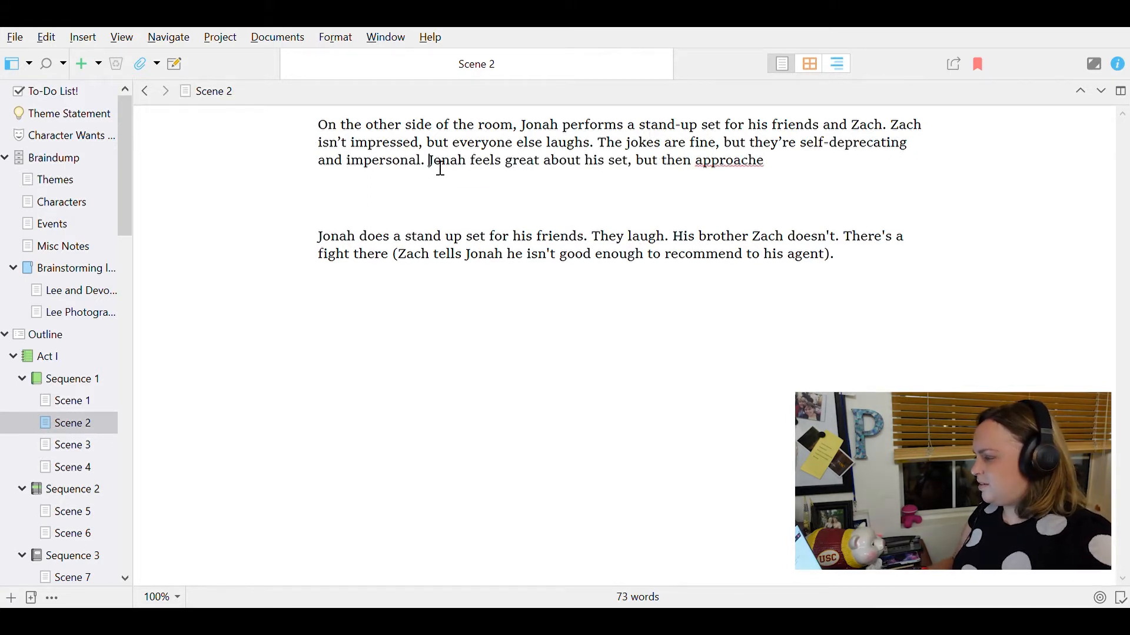
- Start a new paragraph at "Jonah feels great" and replace its ending after "set" with "and asks Zach whether he can"
{"action": "left_click", "coordinate": [434, 161]}
{"action": "key", "text": "Return"}
{"action": "key", "text": "End"}
{"action": "key", "text": "BackSpace"}
{"action": "key", "text": "BackSpace"}
{"action": "key", "text": "BackSpace"}
{"action": "key", "text": "BackSpace"}
{"action": "key", "text": "BackSpace"}
{"action": "key", "text": "BackSpace"}
{"action": "key", "text": "BackSpace"}
{"action": "key", "text": "BackSpace"}
{"action": "key", "text": "BackSpace"}
{"action": "key", "text": "BackSpace"}
{"action": "key", "text": "BackSpace"}
{"action": "key", "text": "BackSpace"}
{"action": "key", "text": "BackSpace"}
{"action": "key", "text": "BackSpace"}
{"action": "key", "text": "BackSpace"}
{"action": "key", "text": "BackSpace"}
{"action": "key", "text": "BackSpace"}
{"action": "key", "text": "BackSpace"}
{"action": "key", "text": "BackSpace"}
{"action": "key", "text": "BackSpace"}
{"action": "type", "text": "and asks Zach whether he can"}
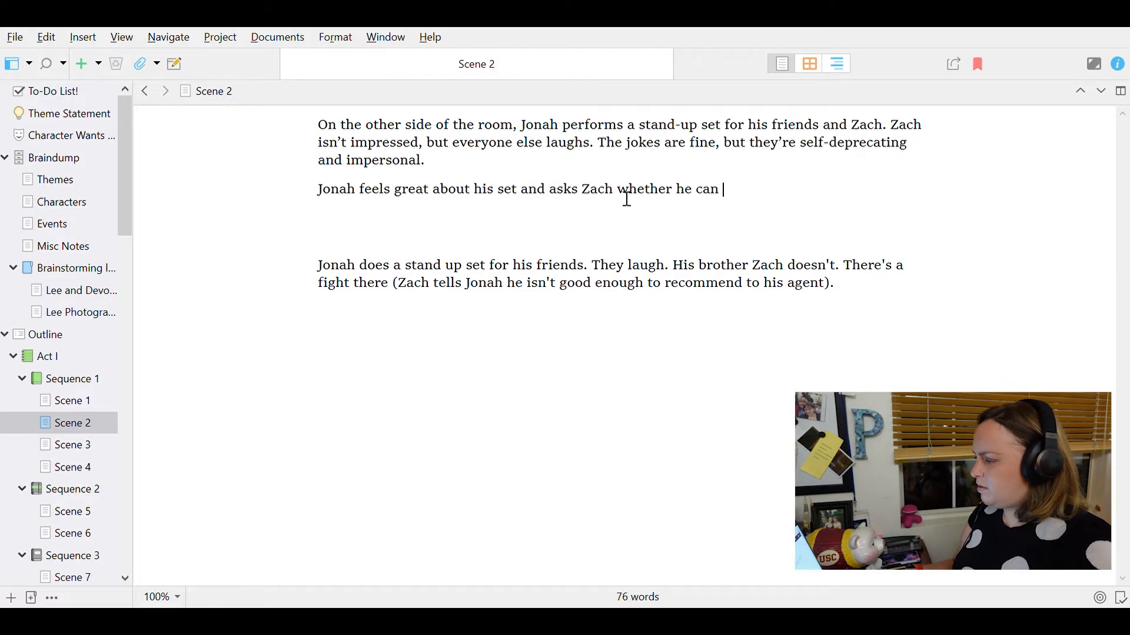
- Replace "whether he can" with "what he thinks - could Zach set up a meeting for Jonah with his agent. Zach declines and says the material isn't there yet"
{"action": "double_click", "coordinate": [638, 192]}
{"action": "type", "text": "what he thinks - could Zach "}
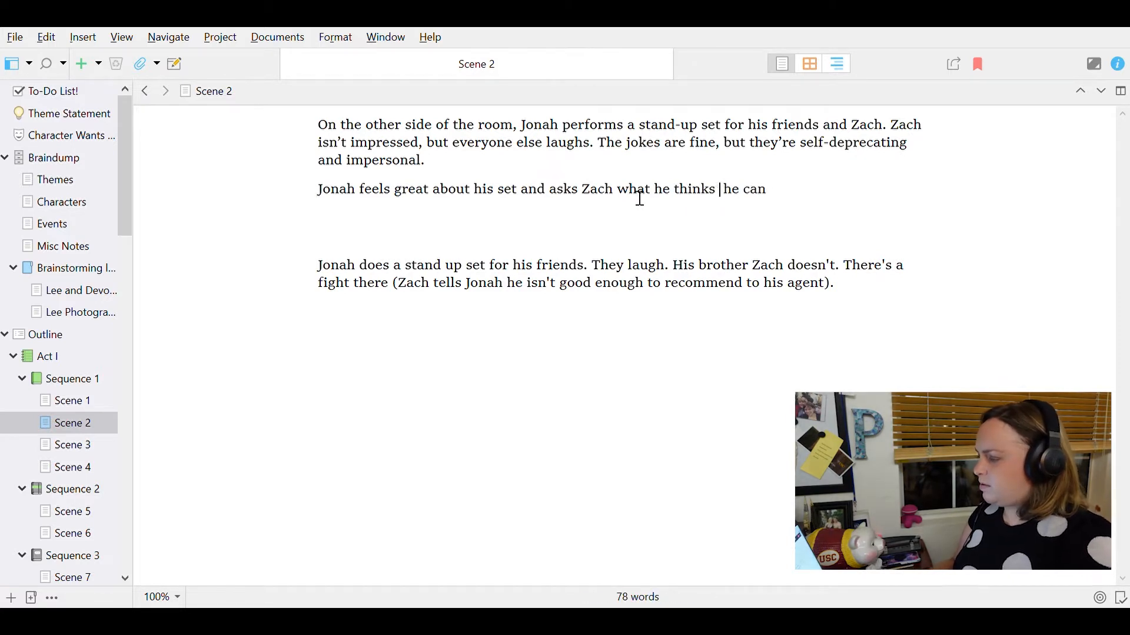
{"action": "type", "text": "set up a meeting for Jonah with his agent."}
{"action": "key", "text": "shift+End"}
{"action": "type", "text": "Zach declines and says the material isn't there yet"}
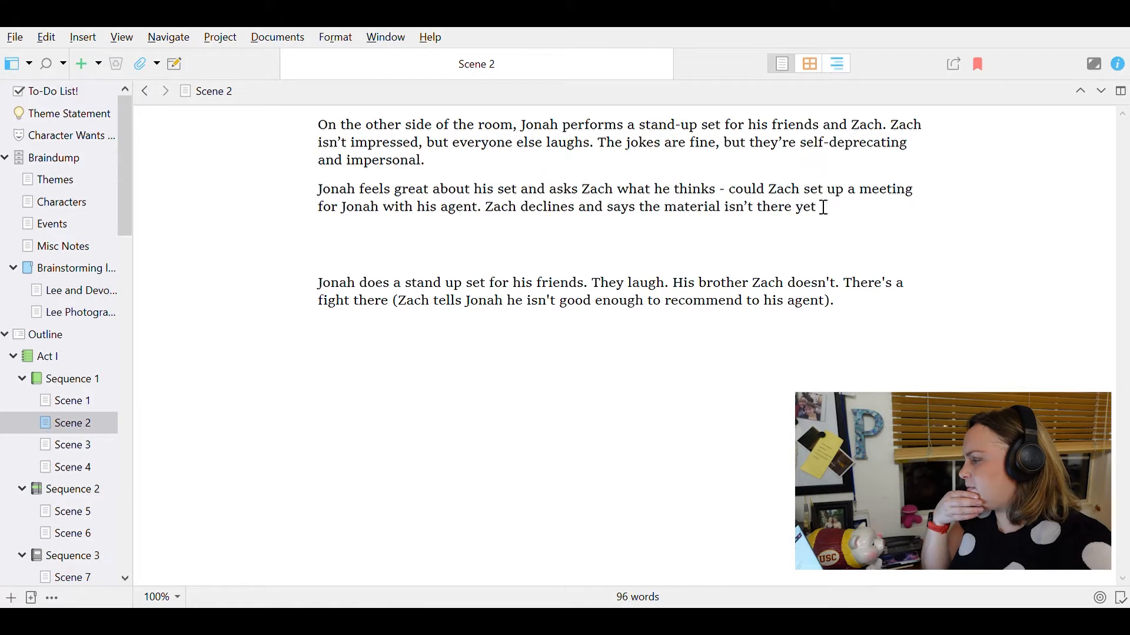
- Change "and impersonal" in the first paragraph to "and, despite being about him and his family, they feel impersonal"
{"action": "left_click", "coordinate": [355, 169]}
{"action": "key", "text": "BackSpace"}
{"action": "type", "text": ", despite being about him and fhis"}
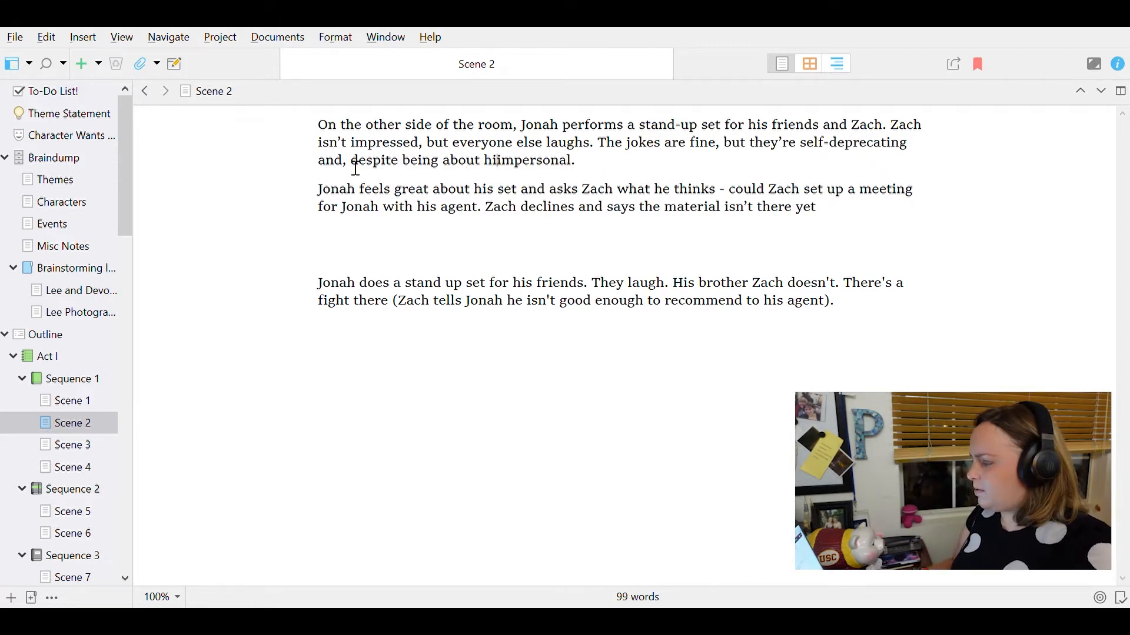
{"action": "key", "text": "BackSpace"}
{"action": "key", "text": "BackSpace"}
{"action": "key", "text": "BackSpace"}
{"action": "key", "text": "BackSpace"}
{"action": "type", "text": "his family, they feel im"}
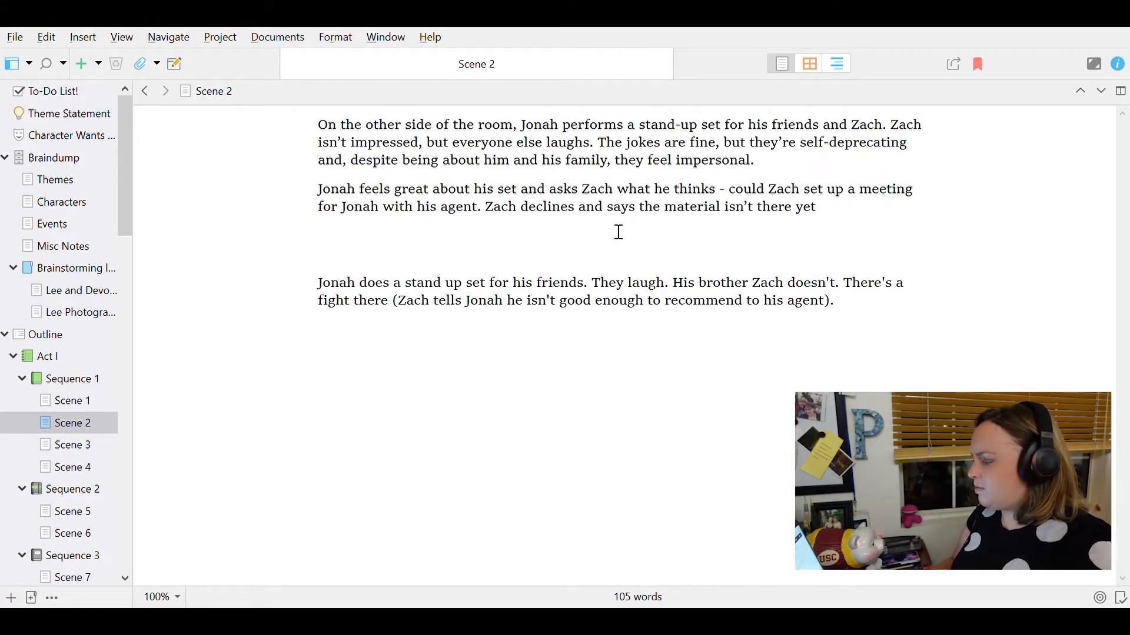
- Change "there yet" to "ready yet." in the second paragraph and continue with "Jonah and Zach get"
{"action": "double_click", "coordinate": [781, 212]}
{"action": "type", "text": "ready"}
{"action": "key", "text": "End"}
{"action": "type", "text": ". Jonah and Zach get"}
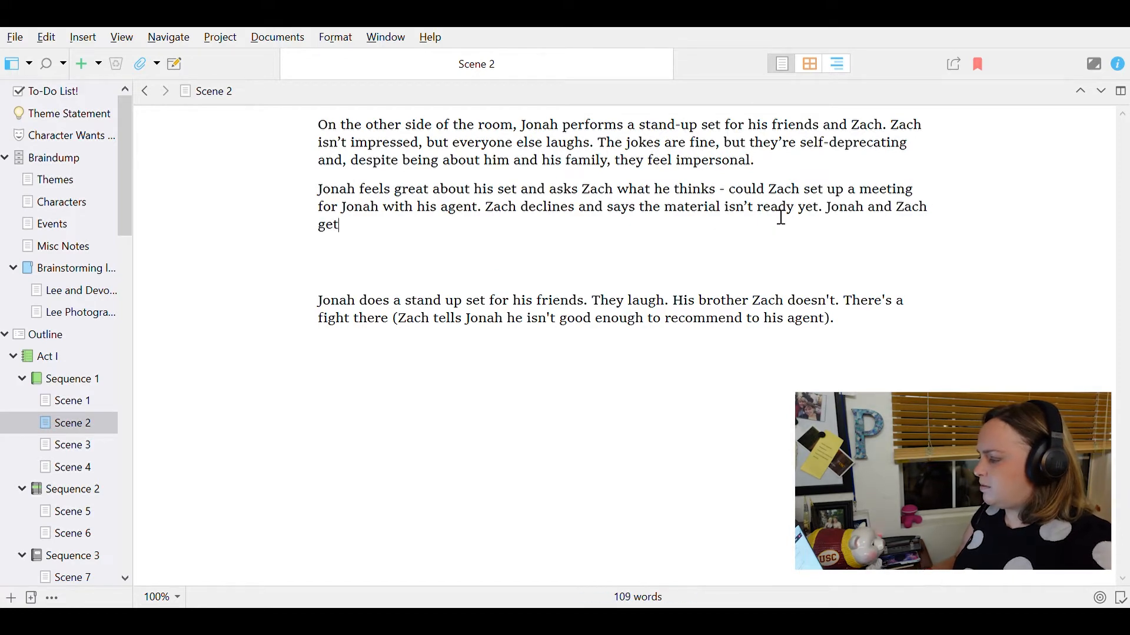
- Add "into a brotherly tiff. We learn here that Jonah works for Zach as his assistant and lives in his house." and delete the notes below
{"action": "type", "text": " inot a brotherly tiff. We learn her"}
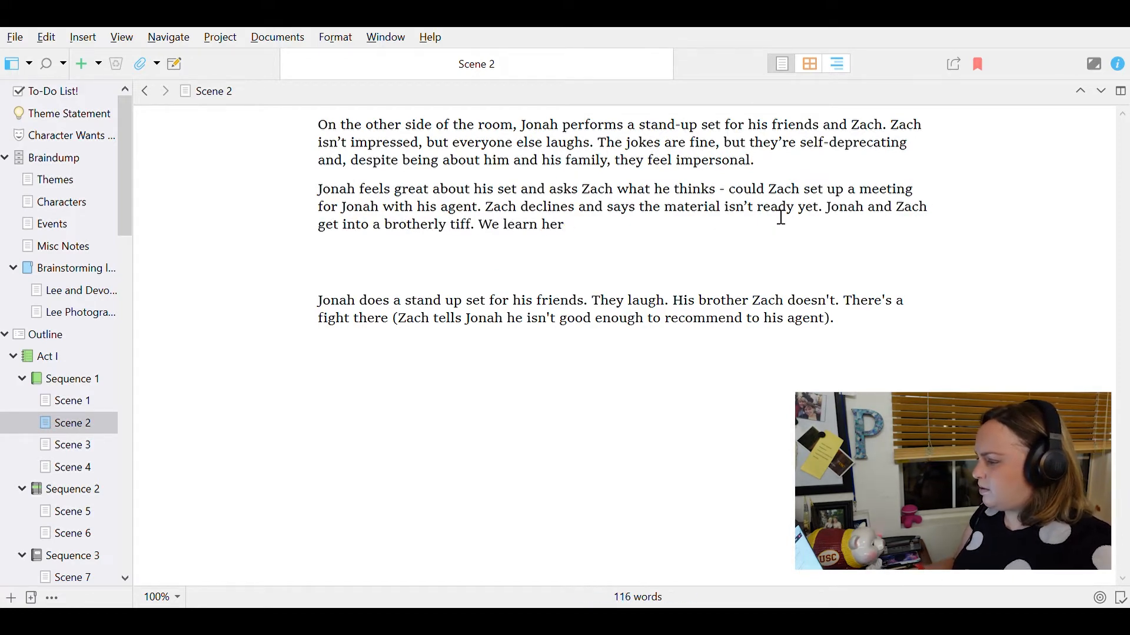
{"action": "type", "text": "e that Jonah works for Zach as his assistant"}
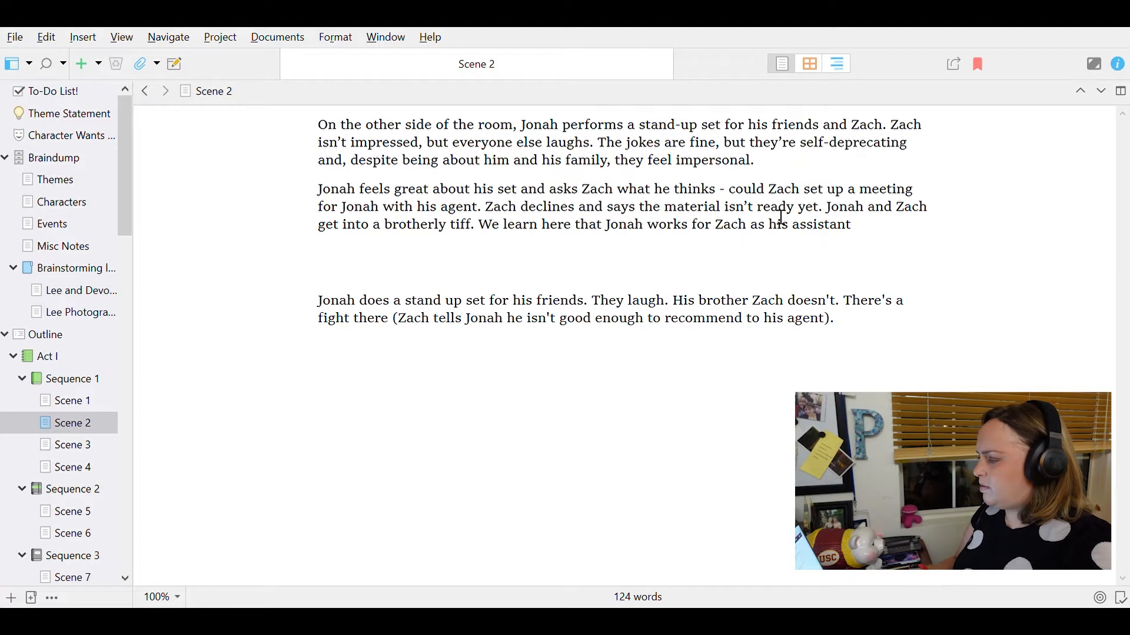
{"action": "type", "text": " and lives in his house."}
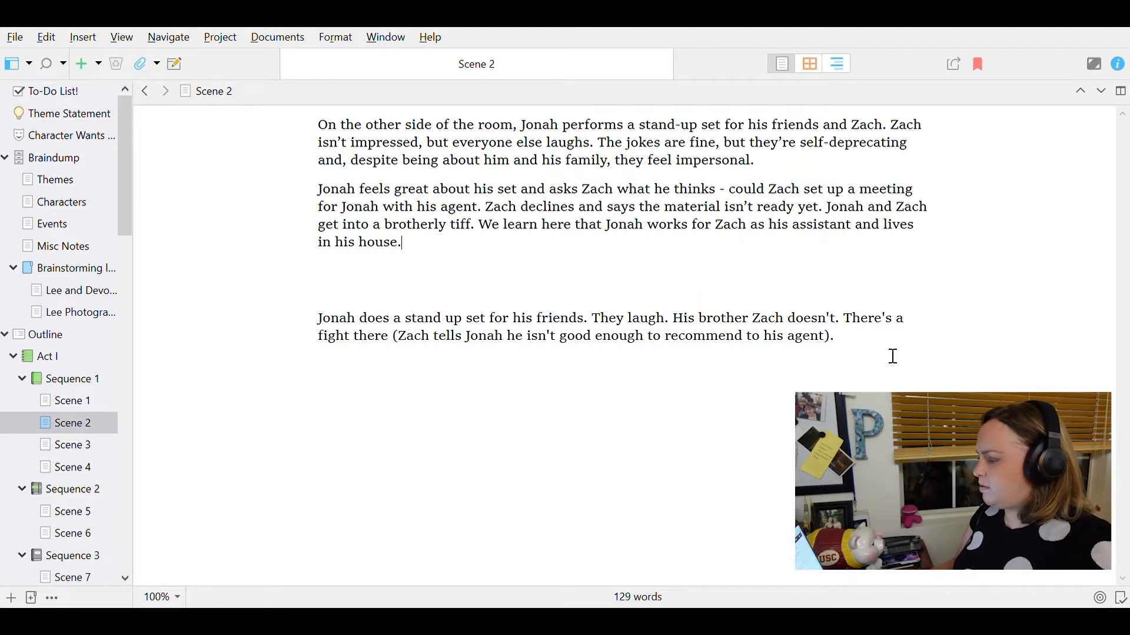
{"action": "left_click_drag", "start_coordinate": [892, 356], "coordinate": [829, 275]}
{"action": "key", "text": "BackSpace"}
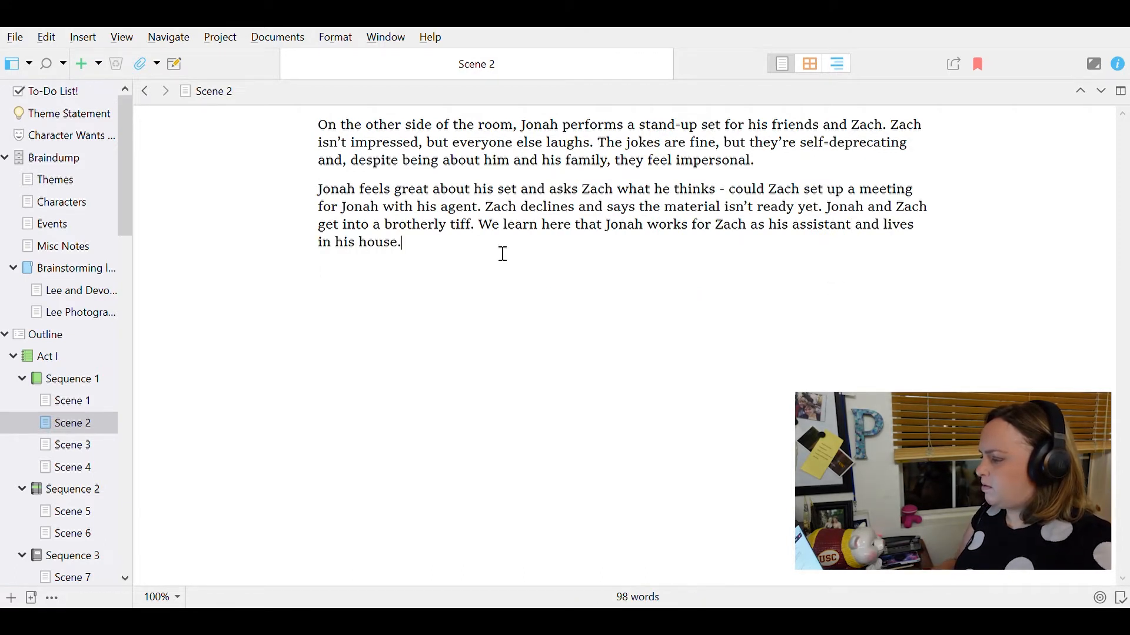
{"action": "key", "text": "BackSpace"}
{"action": "type", "text": "that feels"}
{"action": "key", "text": "BackSpace"}
{"action": "key", "text": "BackSpace"}
{"action": "key", "text": "BackSpace"}
{"action": "key", "text": "BackSpace"}
{"action": "key", "text": "BackSpace"}
{"action": "key", "text": "BackSpace"}
{"action": "key", "text": "BackSpace"}
{"action": "key", "text": "BackSpace"}
{"action": "key", "text": "BackSpace"}
{"action": "key", "text": "BackSpace"}
{"action": "key", "text": "BackSpace"}
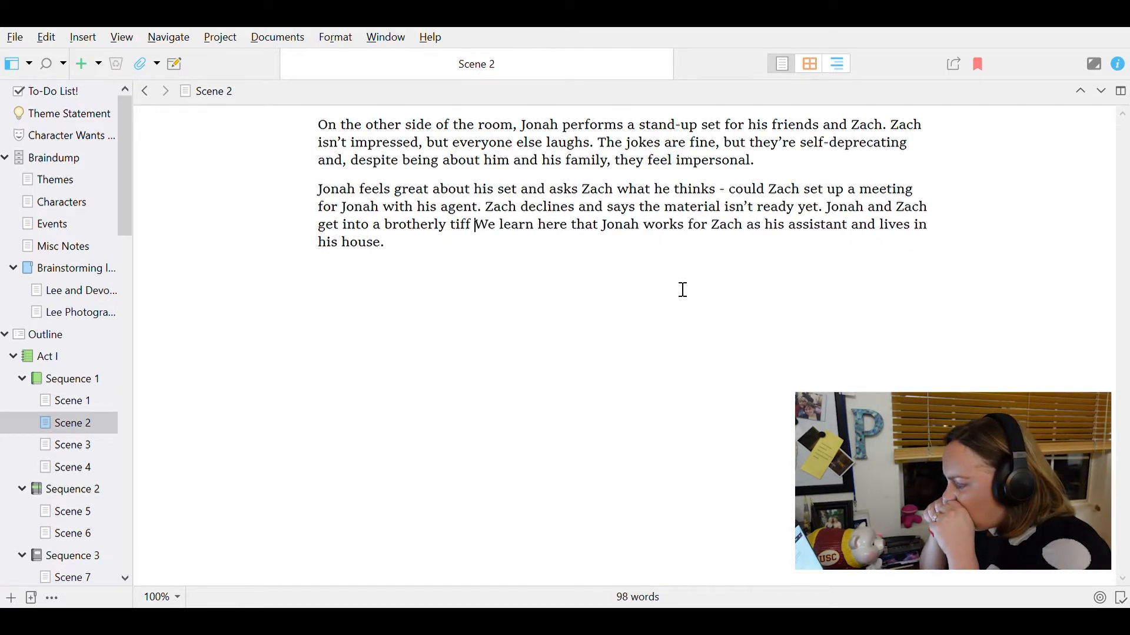
{"action": "type", "text": "; ZAch"}
{"action": "key", "text": "BackSpace"}
{"action": "key", "text": "BackSpace"}
{"action": "key", "text": "BackSpace"}
{"action": "key", "text": "BackSpace"}
{"action": "key", "text": "BackSpace"}
{"action": "key", "text": "BackSpace"}
{"action": "key", "text": "BackSpace"}
- After "brotherly tiff", insert the sentence "Jonah clearly is pained that Zach - his little brother - is much more successful than him."
{"action": "type", "text": ". Jonah clearly is pained t"}
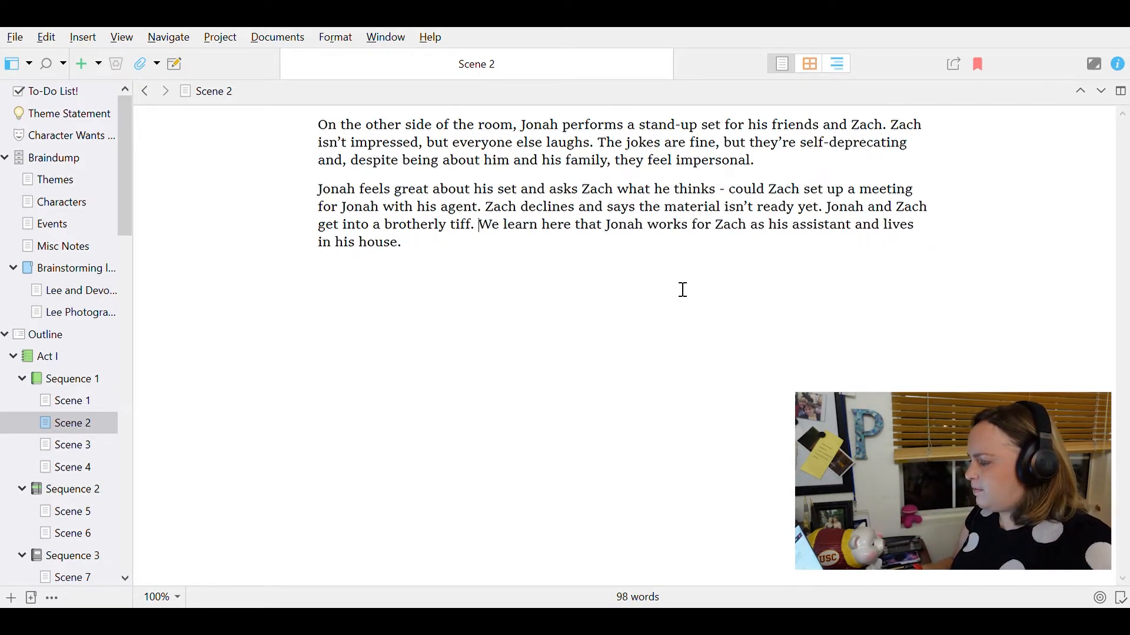
{"action": "type", "text": "h"}
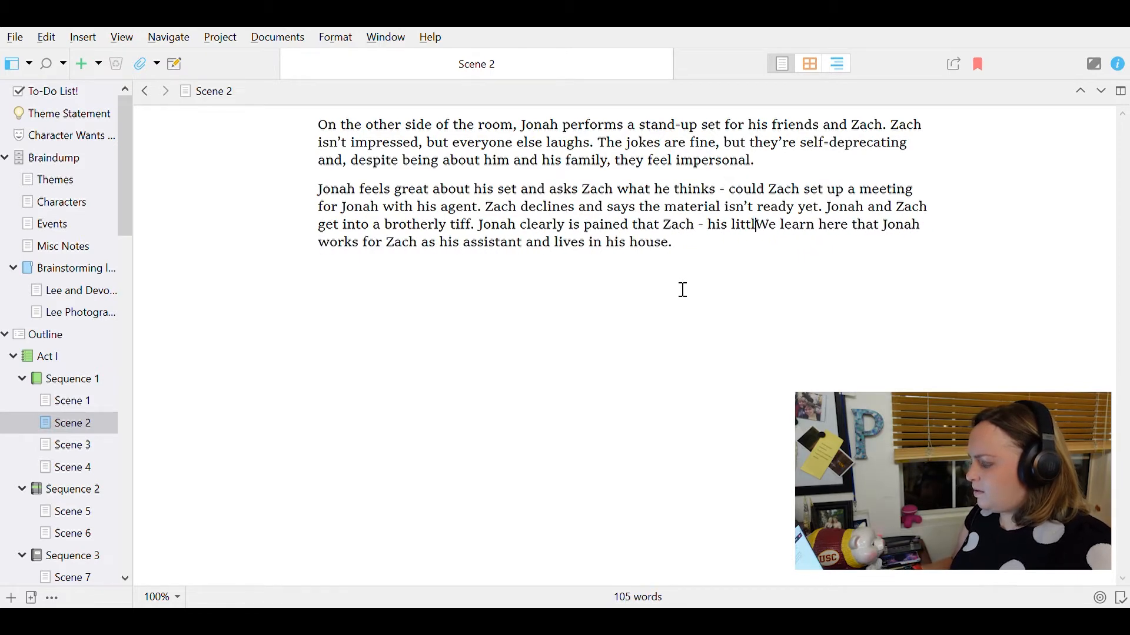
{"action": "type", "text": "at Zach - his little brother - is much more successful than him. We learn here that Jonah works for Zach as his assistant and lives in"}
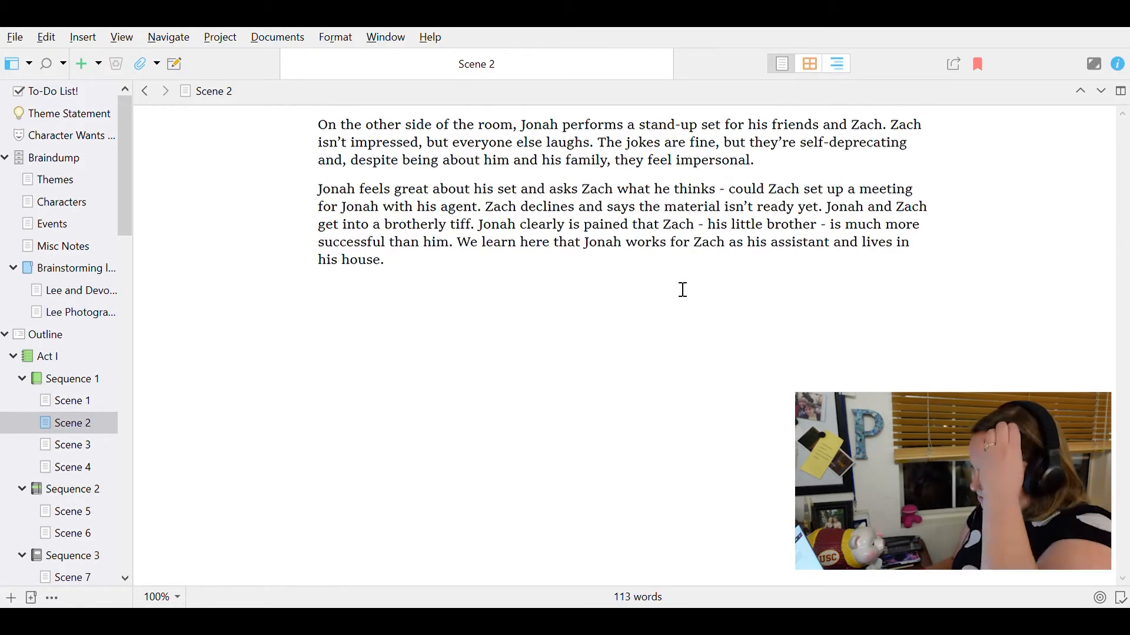
- Change Zach's age to 30 in the first paragraph of Scene 1
{"action": "left_click", "coordinate": [70, 402]}
{"action": "double_click", "coordinate": [393, 149]}
{"action": "type", "text": "30"}
- In Scene 3, replace the heading "THE ORIGINAL PARTY" with "Jonah is ready to leave the party"
{"action": "left_click", "coordinate": [70, 423]}
{"action": "left_click", "coordinate": [71, 445]}
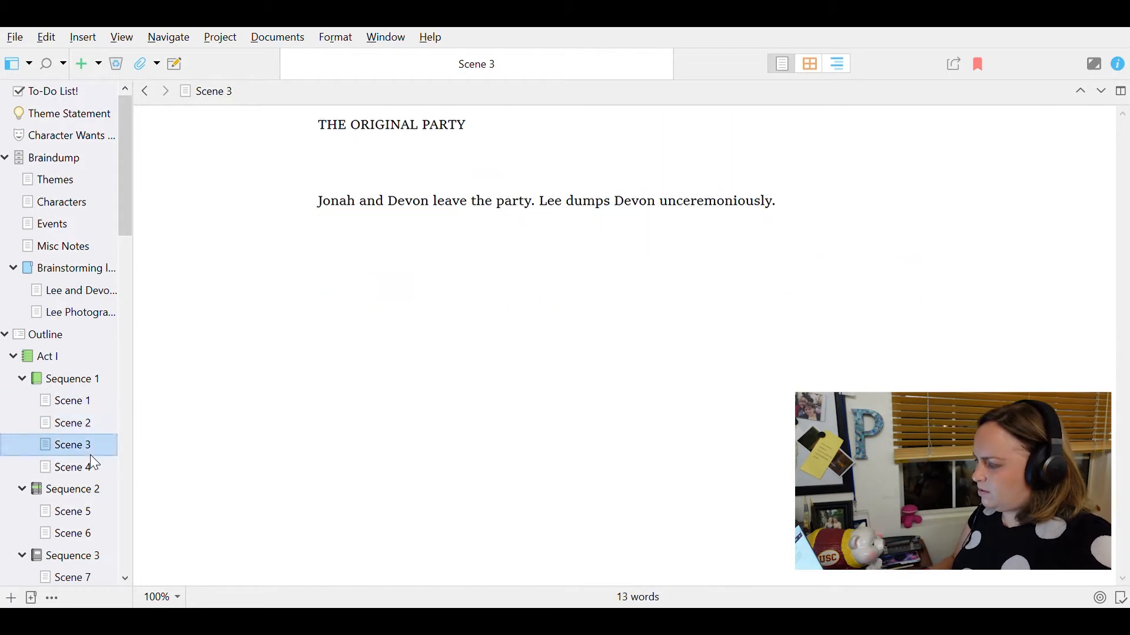
{"action": "left_click_drag", "start_coordinate": [470, 125], "coordinate": [257, 118]}
{"action": "key", "text": "BackSpace"}
{"action": "type", "text": "Jonah is ready to leave the party"}
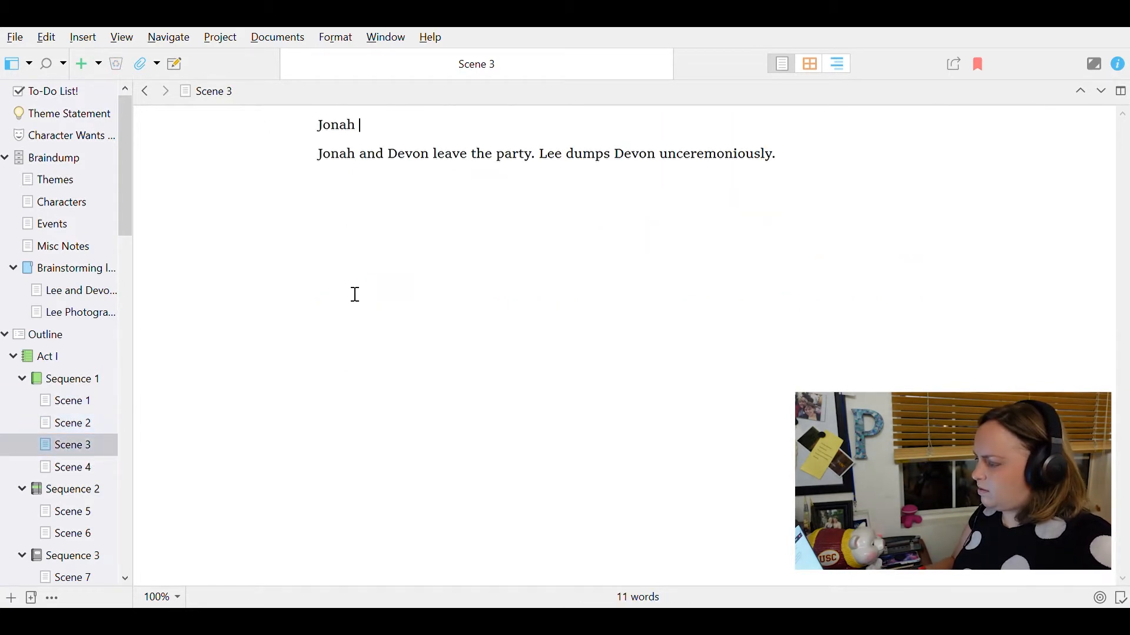
- Rewrite the sentence as "Jonah and Devon both need to leave the party - Jonah to get away from Zach for a minute and Devon to leave Lee."
{"action": "key", "text": "ctrl+BackSpace"}
{"action": "key", "text": "ctrl+BackSpace"}
{"action": "key", "text": "ctrl+BackSpace"}
{"action": "key", "text": "ctrl+BackSpace"}
{"action": "key", "text": "ctrl+BackSpace"}
{"action": "key", "text": "ctrl+BackSpace"}
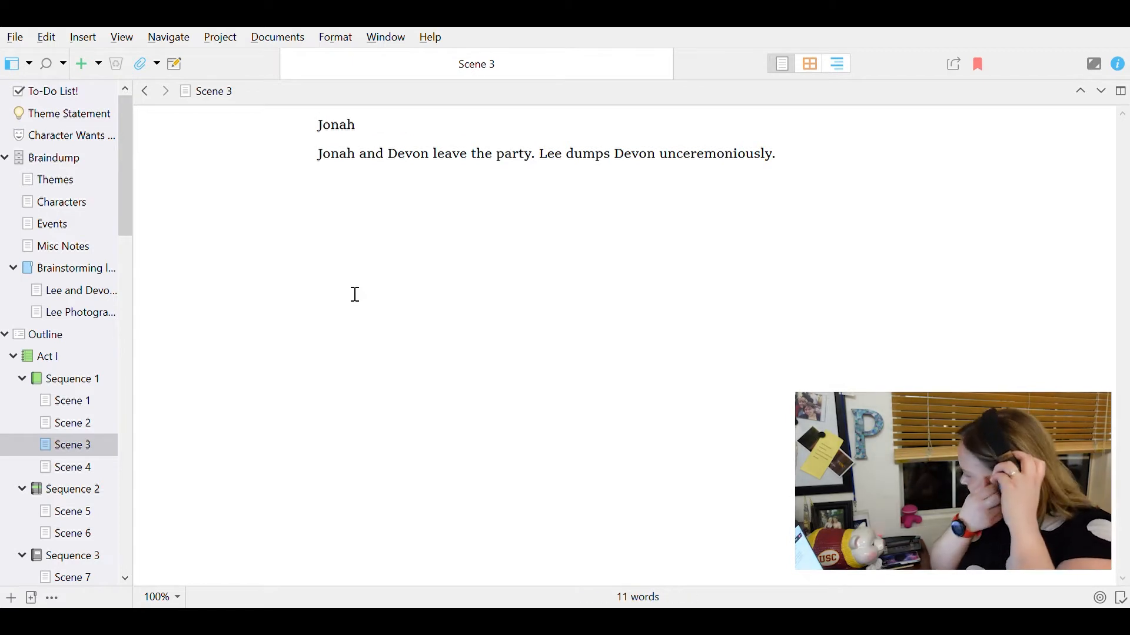
{"action": "type", "text": "and Devon both need to leave the party - Jonah to"}
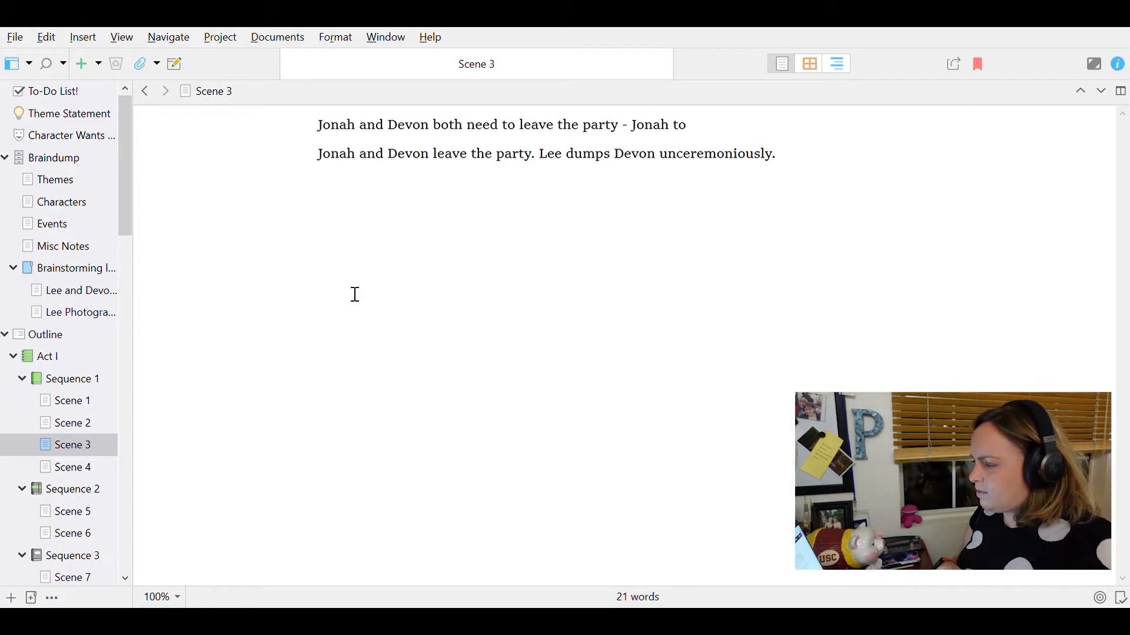
{"action": "type", "text": " get away from Zach for a minute and Devon to leave Lee."}
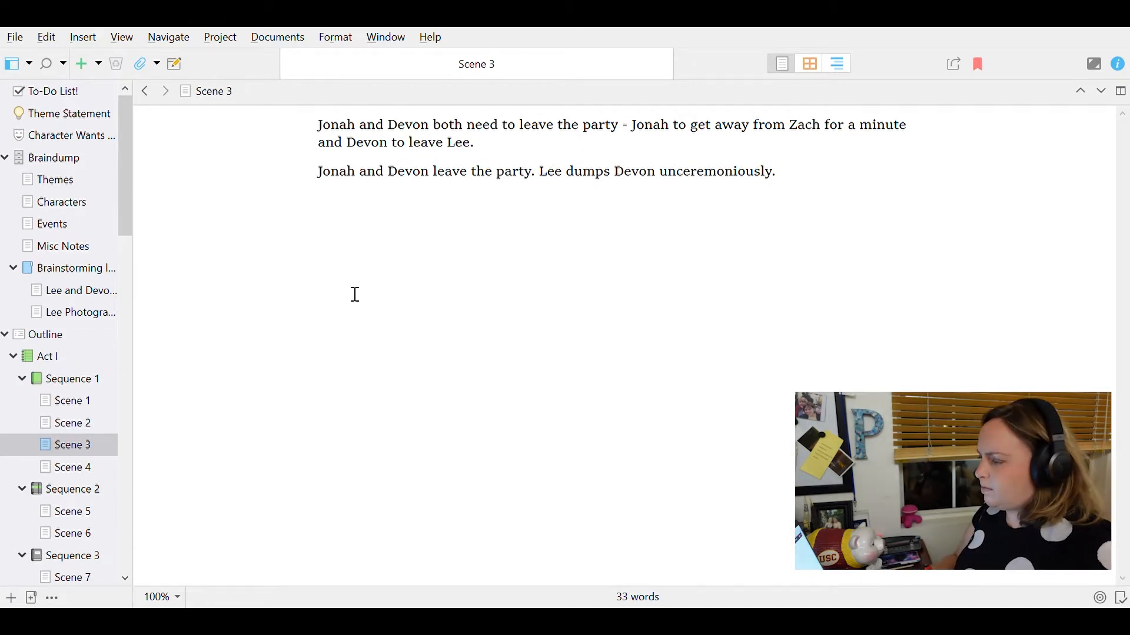
- Add "Jonah approaches Devon and asks him to go" and replace "leave" before "Lee" with "cool off from his fight with"
{"action": "type", "text": " Jonah approa"}
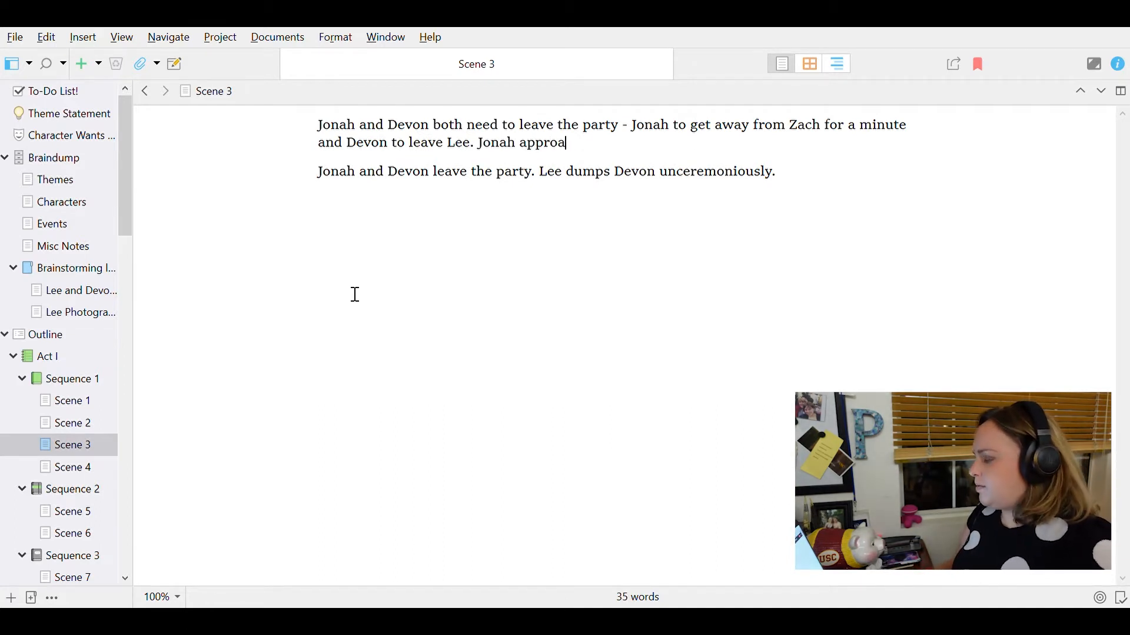
{"action": "type", "text": "ches Devon and asks him to go"}
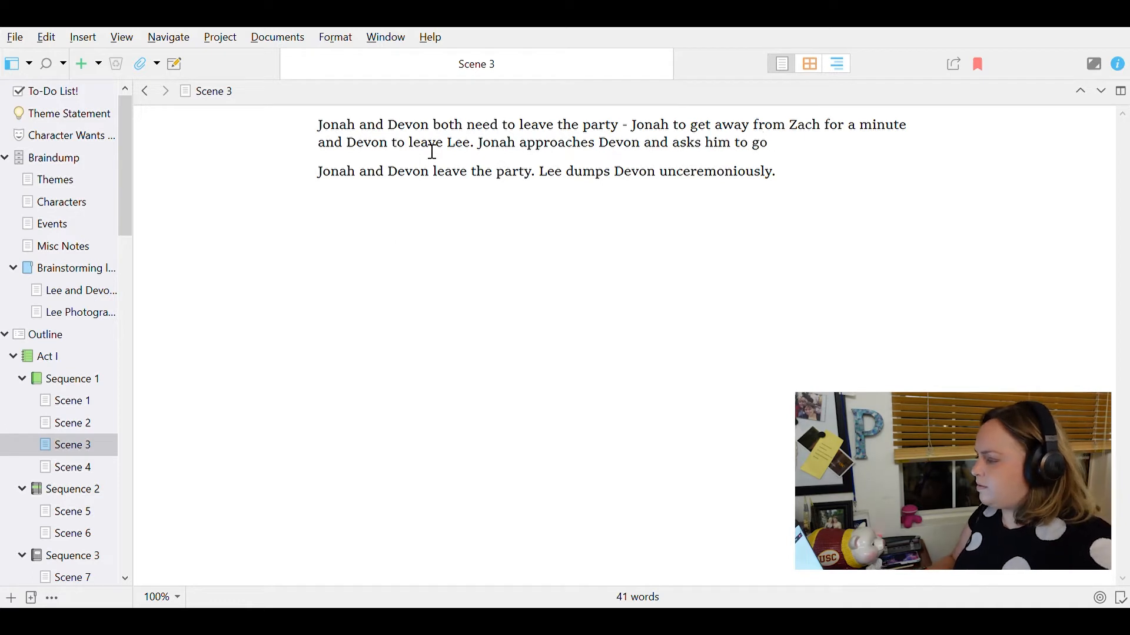
{"action": "double_click", "coordinate": [432, 147]}
{"action": "type", "text": "cool off from his fight with"}
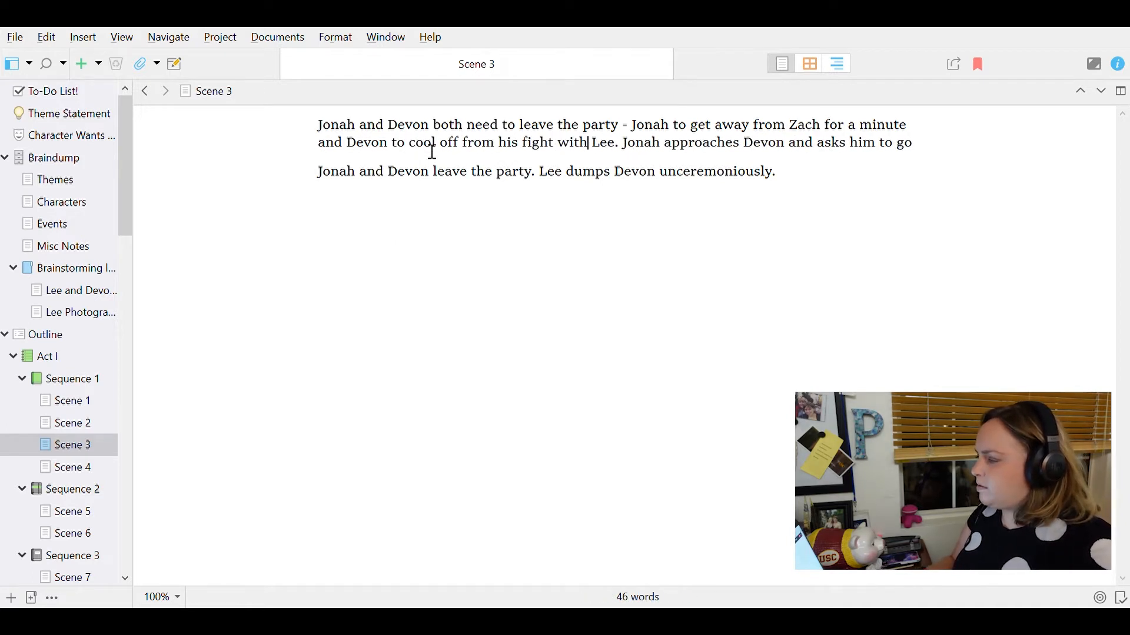
- Continue the end of the Scene 3 paragraph with "grab a bite somewhere. Lee is"
{"action": "key", "text": "End"}
{"action": "type", "text": "grab a bite somewher"}
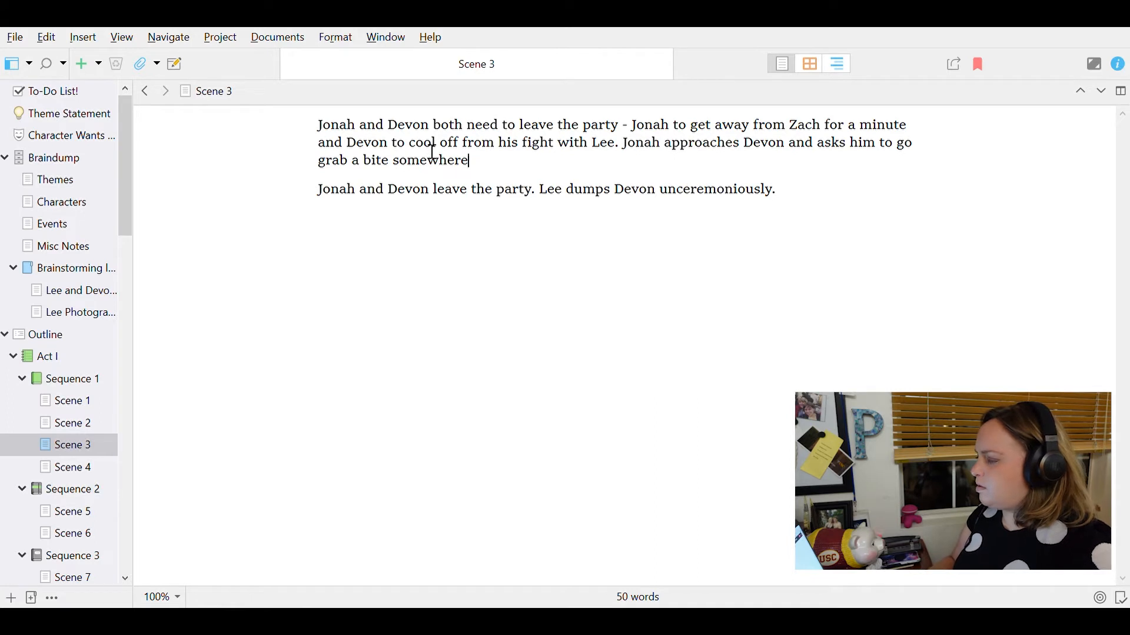
{"action": "type", "text": "e. They"}
{"action": "key", "text": "BackSpace"}
{"action": "key", "text": "BackSpace"}
{"action": "key", "text": "BackSpace"}
{"action": "key", "text": "BackSpace"}
{"action": "type", "text": "Lee is "}
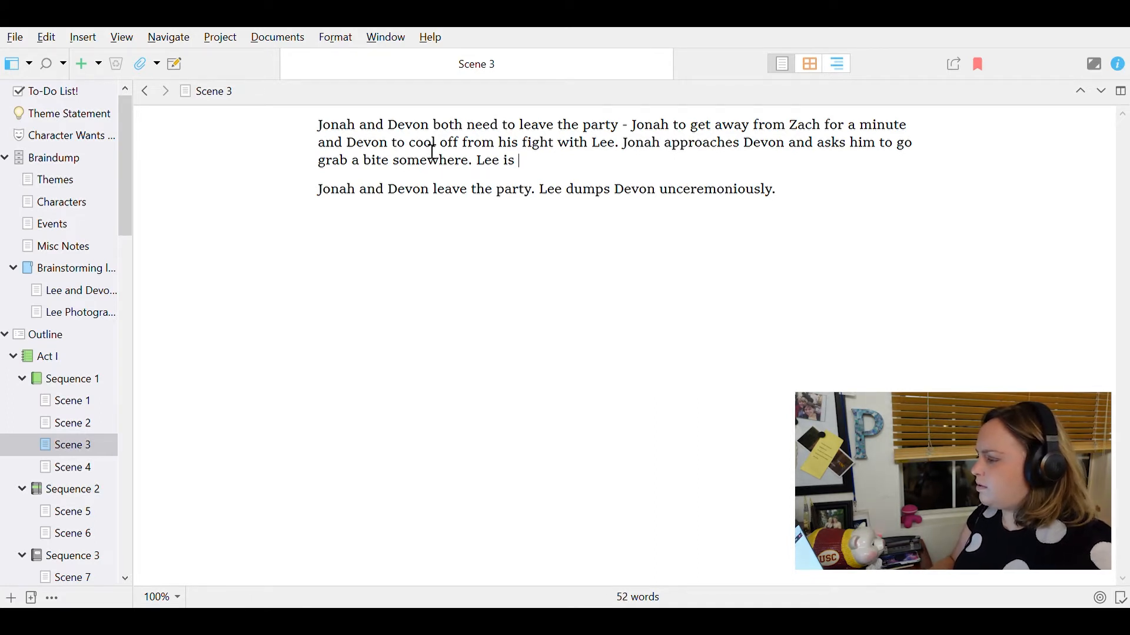
- Continue with "pissed that Devon is leaving in the middle of a fight with someone she doesn't like and yells at Devon that their"
{"action": "type", "text": "pissed that Devon is leavin gin it"}
{"action": "key", "text": "BackSpace"}
{"action": "key", "text": "BackSpace"}
{"action": "key", "text": "BackSpace"}
{"action": "key", "text": "BackSpace"}
{"action": "key", "text": "BackSpace"}
{"action": "key", "text": "BackSpace"}
{"action": "key", "text": "BackSpace"}
{"action": "type", "text": "g in the middle of th"}
{"action": "key", "text": "BackSpace"}
{"action": "key", "text": "BackSpace"}
{"action": "type", "text": "a fight with someone she doesn't like and yells at Devon that their"}
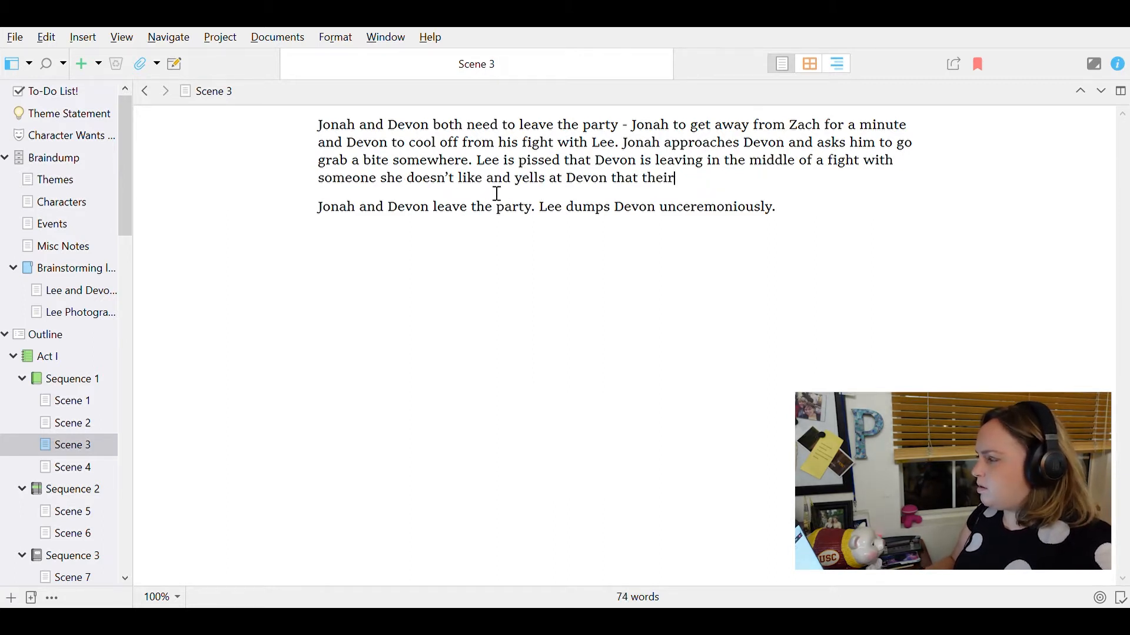
- Finish with "relationship is over if he goes. Devon walks out the door." and delete the rough note below the paragraph
{"action": "type", "text": " relationship is over if he goes. Devon walks out the door."}
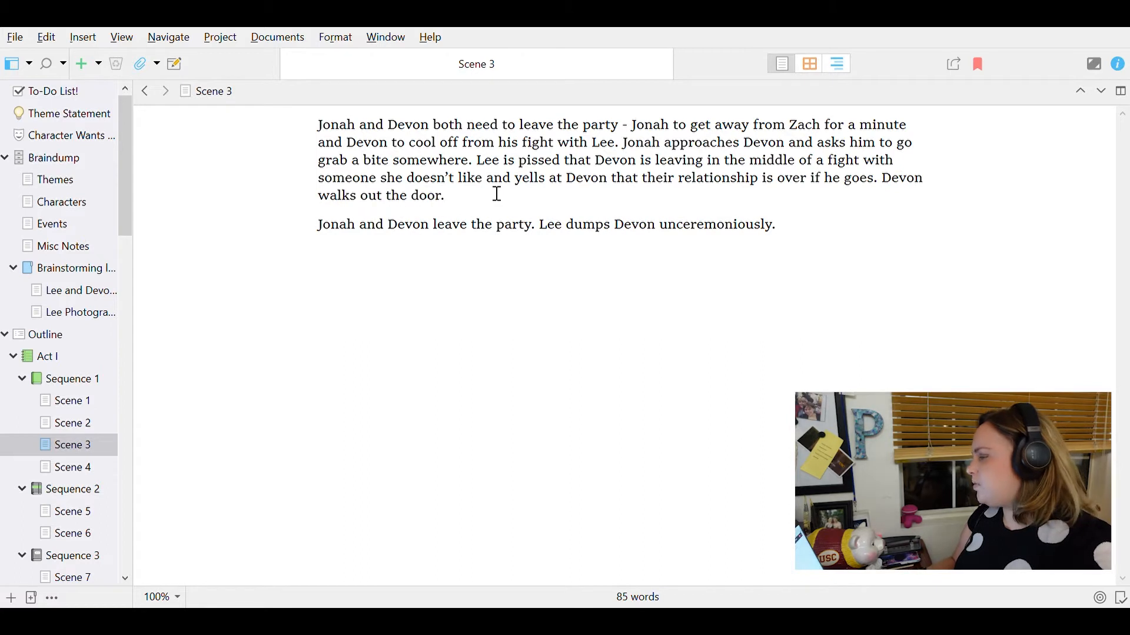
{"action": "key", "text": "ctrl+shift+End"}
{"action": "key", "text": "BackSpace"}
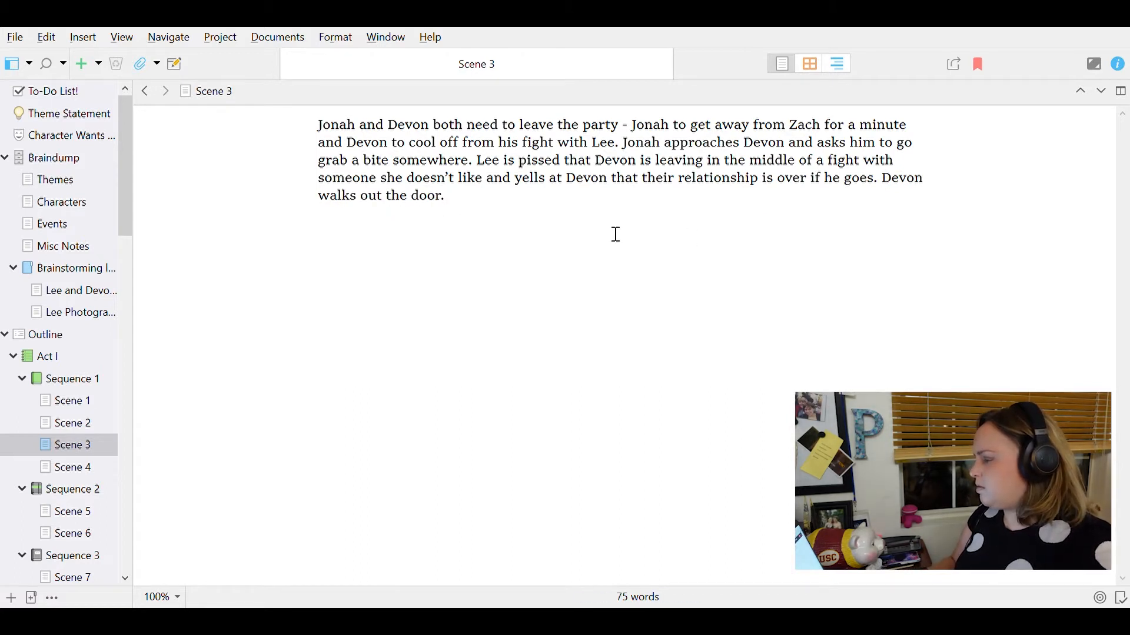
- Insert "(Jonah and Lee DON'T get along and we get a little banter here to show it)" after "someone she doesn't like" in Scene 3
{"action": "left_click", "coordinate": [492, 181]}
{"action": "type", "text": "(Jonah and Lee DON'T"}
{"action": "key", "text": "BackSpace"}
{"action": "key", "text": "BackSpace"}
{"action": "type", "text": "'T get along and we get a little banter here to show it)"}
- Extend Scene 3's ending with "and Lee throws a minor tantrum (she's an ice queen, so it's more quiet and haughty than loud and messy)."
{"action": "key", "text": "ctrl+End"}
{"action": "key", "text": "BackSpace"}
{"action": "type", "text": "and Lee throws a minor te"}
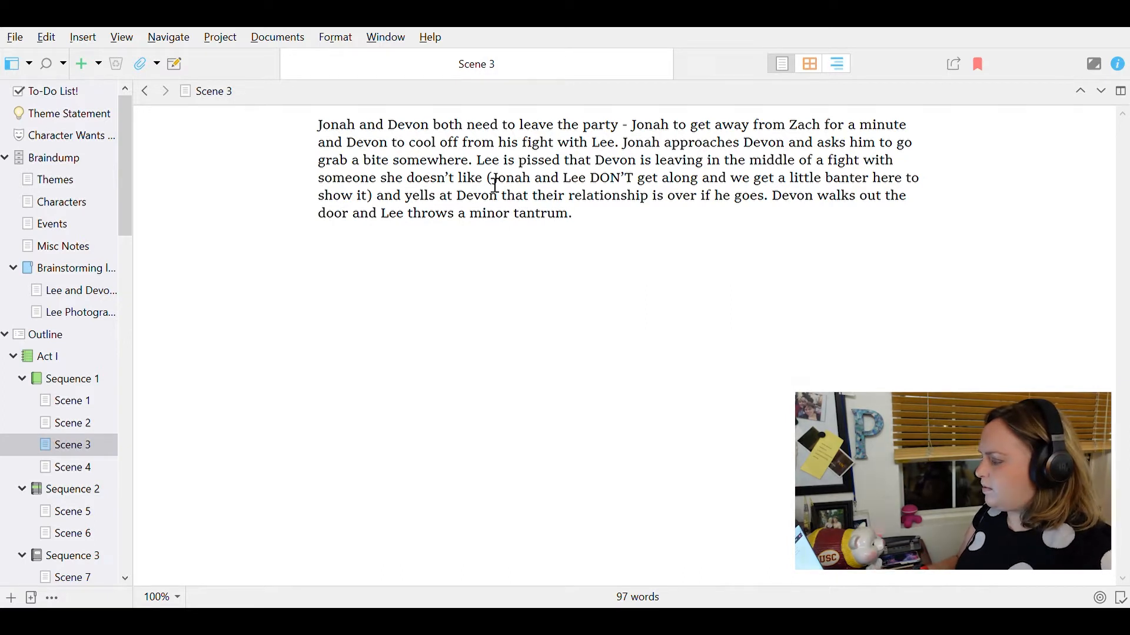
{"action": "key", "text": "BackSpace"}
{"action": "key", "text": "BackSpace"}
{"action": "key", "text": "BackSpace"}
{"action": "key", "text": "BackSpace"}
{"action": "key", "text": "BackSpace"}
{"action": "key", "text": "BackSpace"}
{"action": "key", "text": "BackSpace"}
{"action": "key", "text": "BackSpace"}
{"action": "key", "text": "BackSpace"}
{"action": "key", "text": "BackSpace"}
{"action": "key", "text": "BackSpace"}
{"action": "key", "text": "BackSpace"}
{"action": "key", "text": "BackSpace"}
{"action": "key", "text": "BackSpace"}
{"action": "key", "text": "BackSpace"}
{"action": "key", "text": "BackSpace"}
{"action": "key", "text": "BackSpace"}
{"action": "key", "text": "BackSpace"}
{"action": "key", "text": "BackSpace"}
{"action": "key", "text": "BackSpace"}
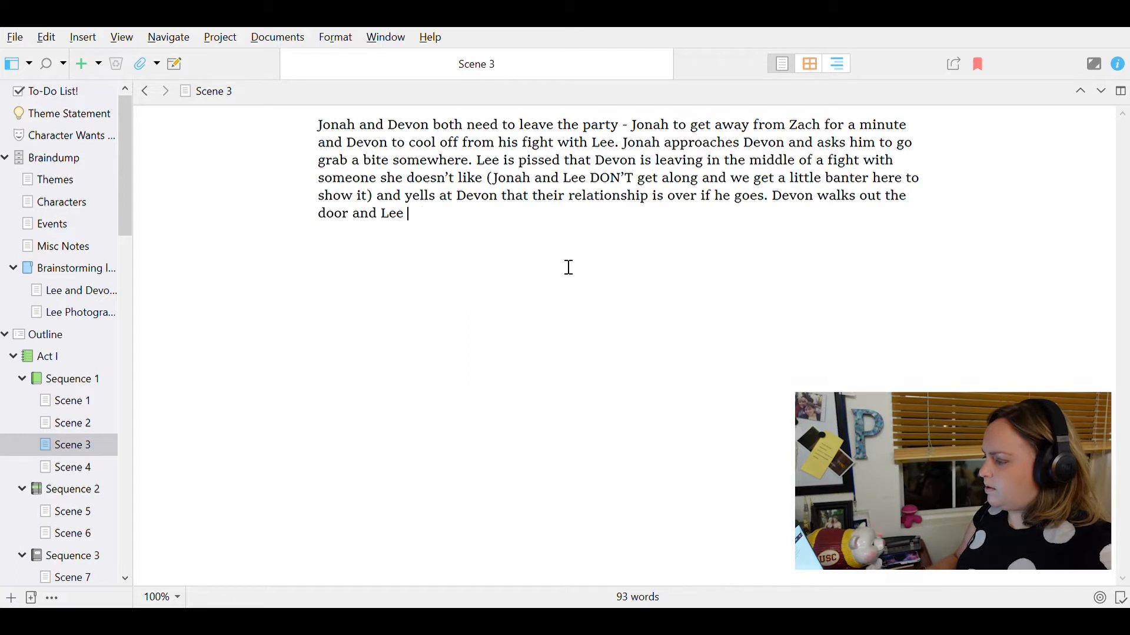
{"action": "type", "text": "throws a minor tantrum (she's an ice queen, so it's more quiet than "}
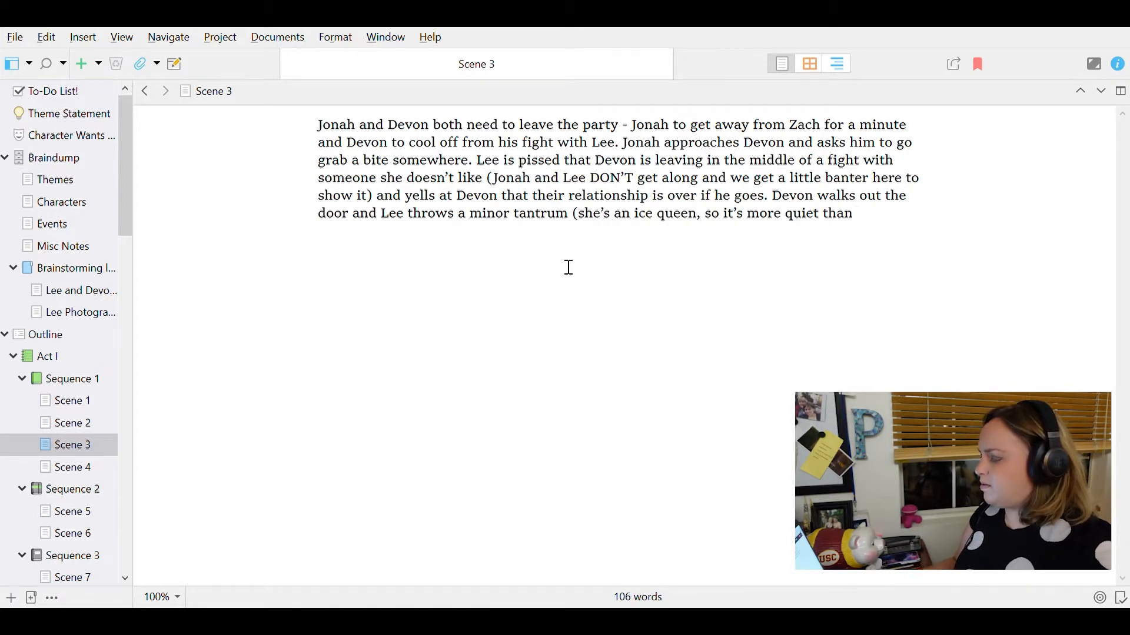
{"action": "type", "text": " haughty than loud and messy)."}
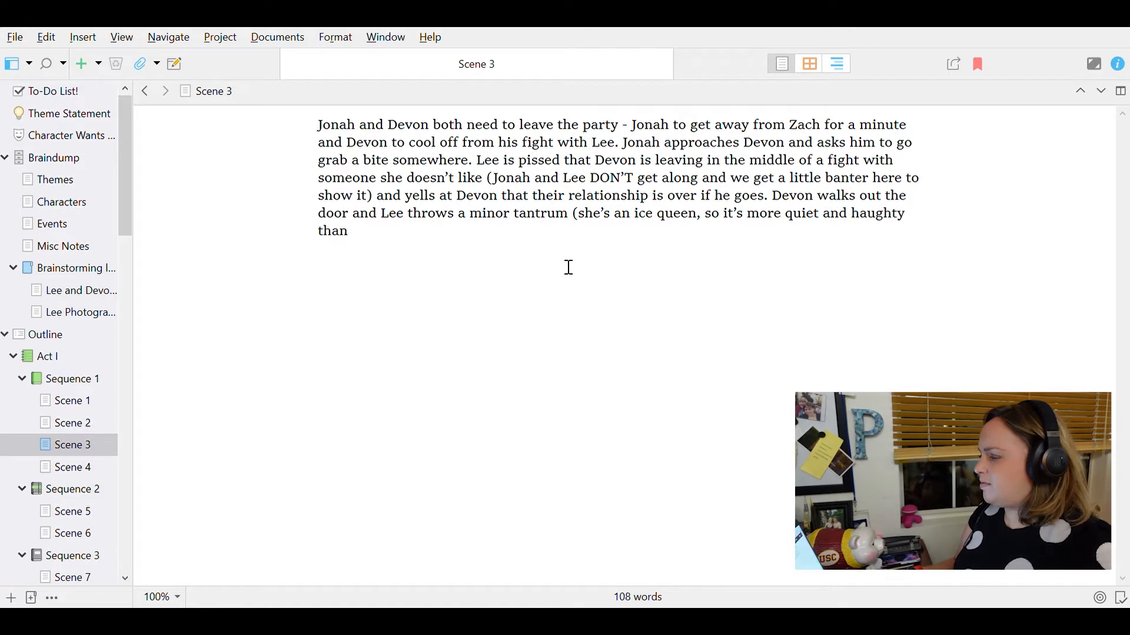
- In Scene 4, replace "get" with "are driving along a relatively clear road when suddenly - a car swerves into them (or maybe they swerve"
{"action": "left_click", "coordinate": [82, 467]}
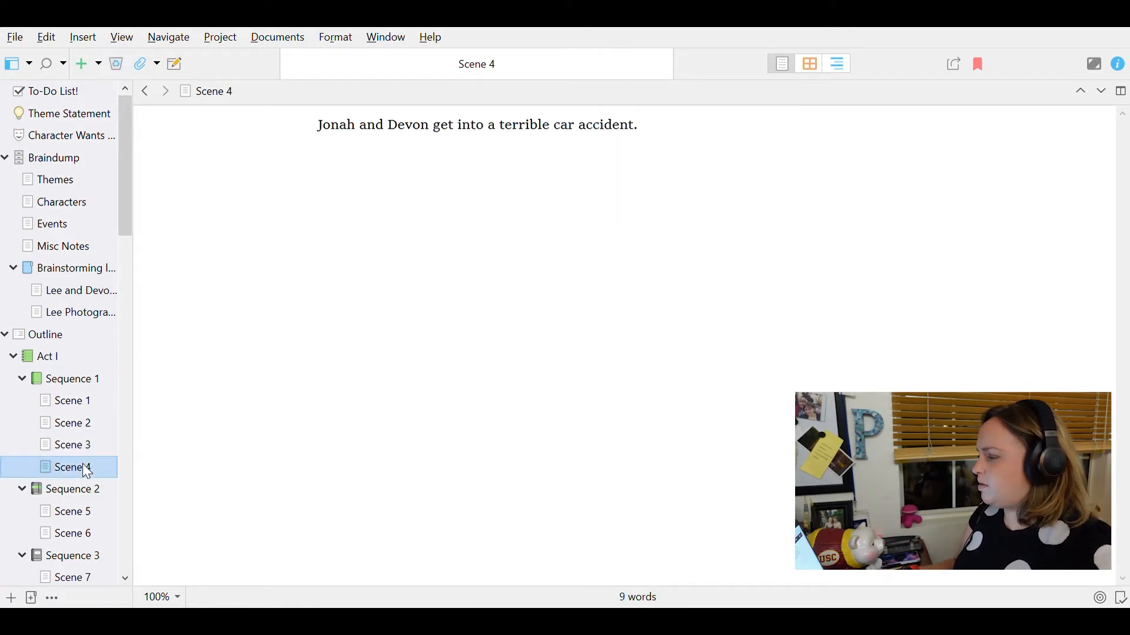
{"action": "double_click", "coordinate": [449, 123]}
{"action": "type", "text": "are driving along a relatively cl"}
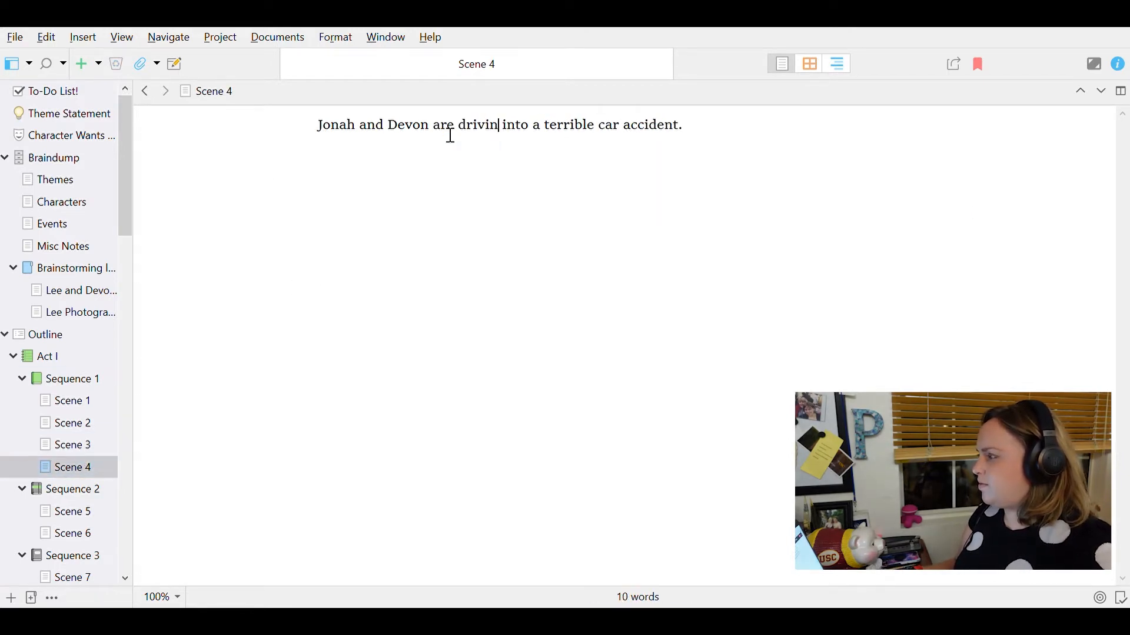
{"action": "type", "text": "ear road when suddenly - a car swerves into them"}
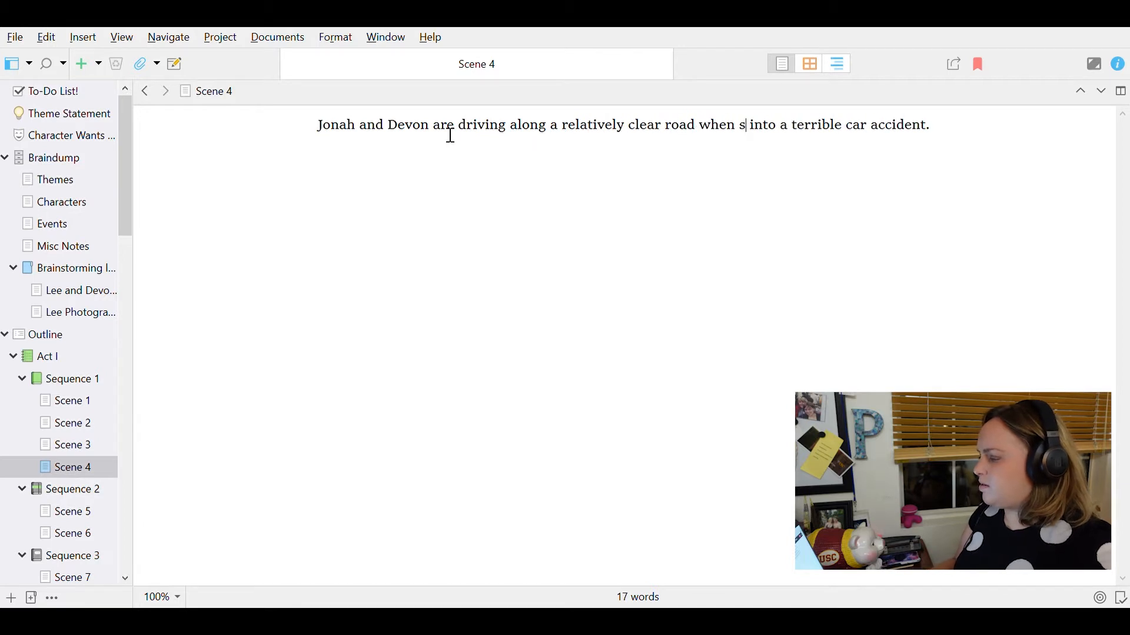
{"action": "type", "text": " (or maybe swerve"}
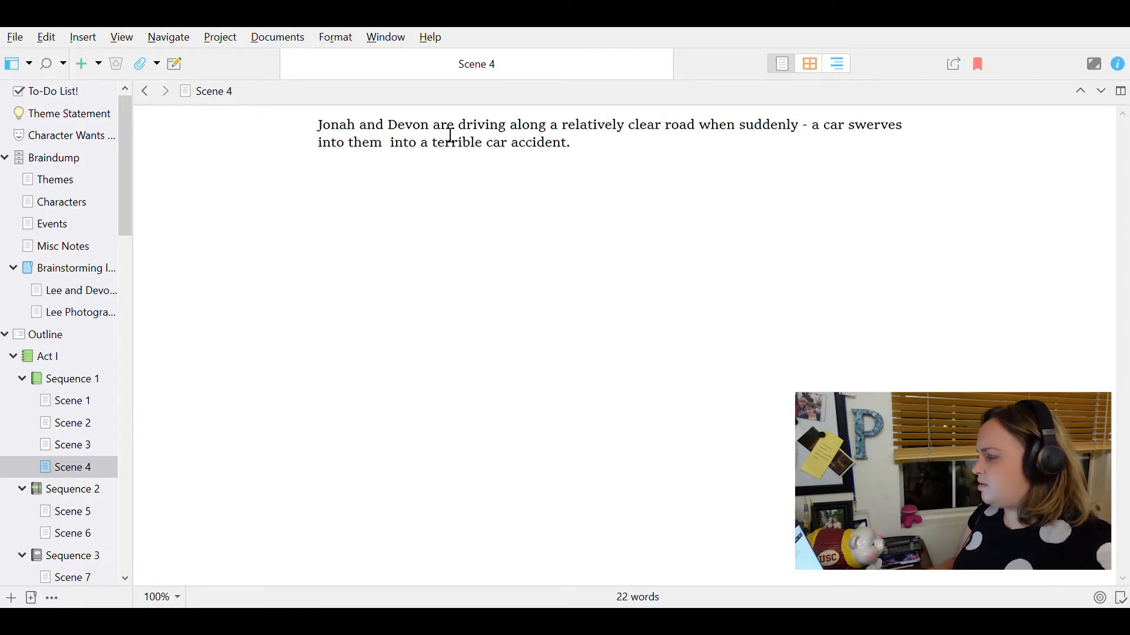
{"action": "left_click", "coordinate": [458, 143]}
{"action": "type", "text": "they swerve"}
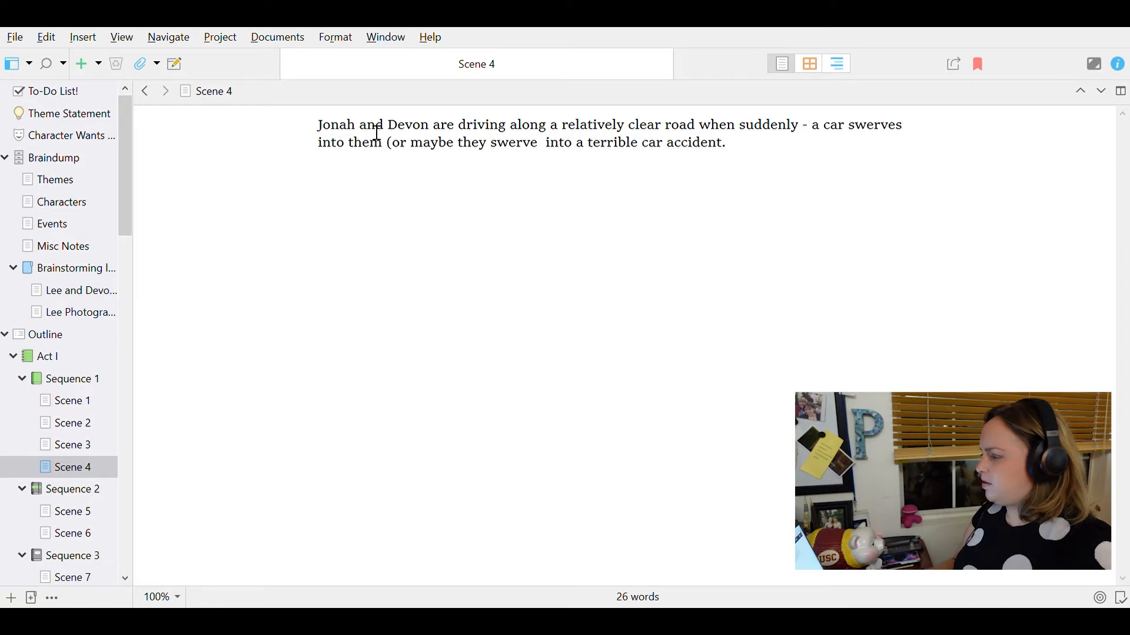
- Insert "- who's driving -" after "Jonah" and ", shooting the shit and ignoring their problems," after "clear road"
{"action": "double_click", "coordinate": [372, 125]}
{"action": "type", "text": "- who's driving - and"}
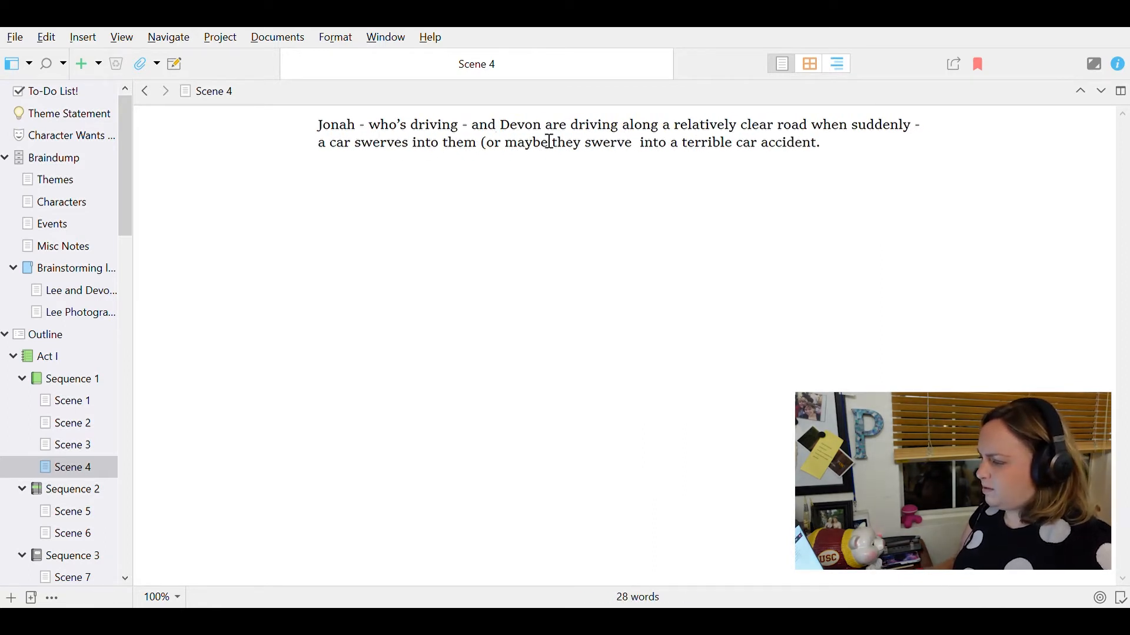
{"action": "double_click", "coordinate": [593, 125]}
{"action": "left_click", "coordinate": [810, 124]}
{"action": "type", "text": ", shooting the shit and ig"}
{"action": "type", "text": "noring their problems, when suddenly - a car swerves "}
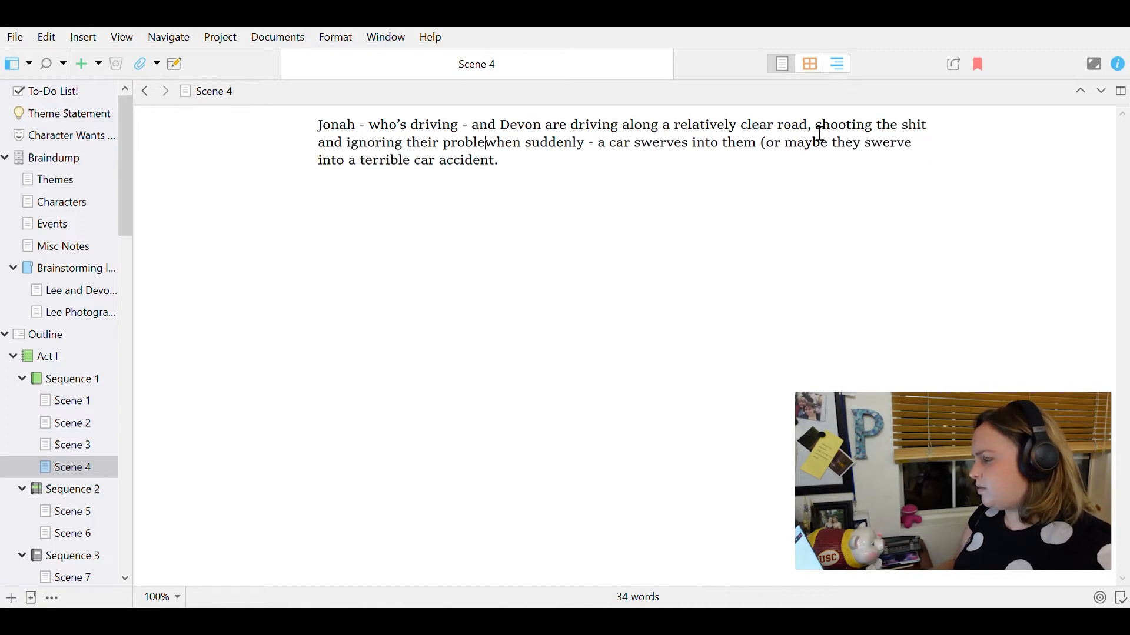
- Replace the paragraph's old ending with "into the car, it all happens too fast). Jonah gets out unscathed, but Devon is grievously injured."
{"action": "type", "text": "into them (or maybe they swerve into the car, it all happens too face"}
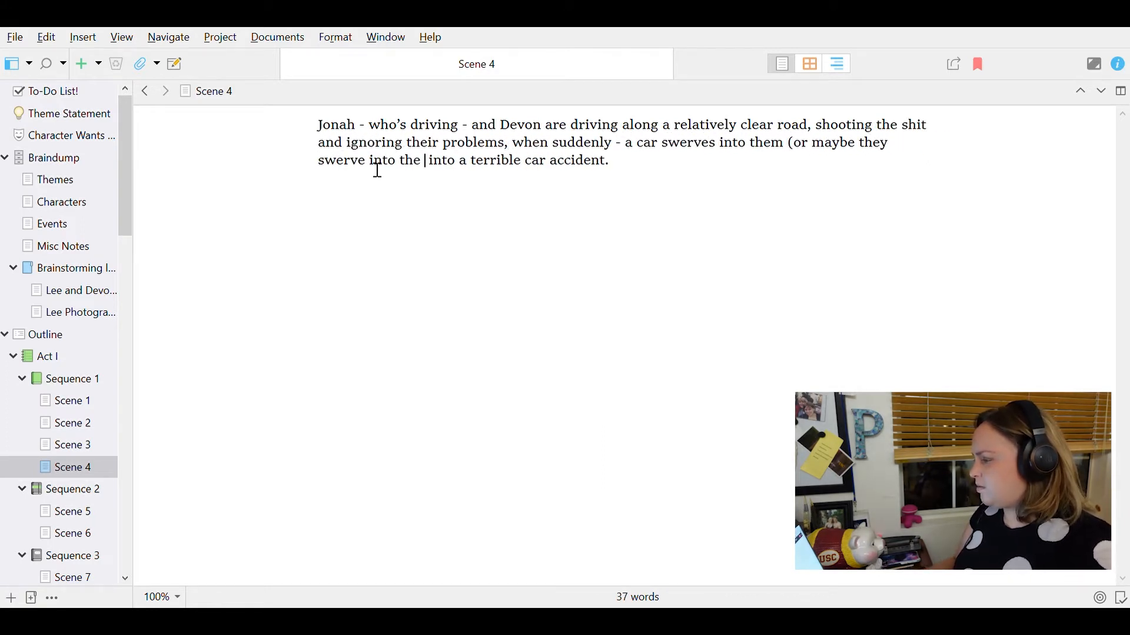
{"action": "key", "text": "BackSpace"}
{"action": "key", "text": "BackSpace"}
{"action": "type", "text": "st). Jonah gets out unscathed, but D"}
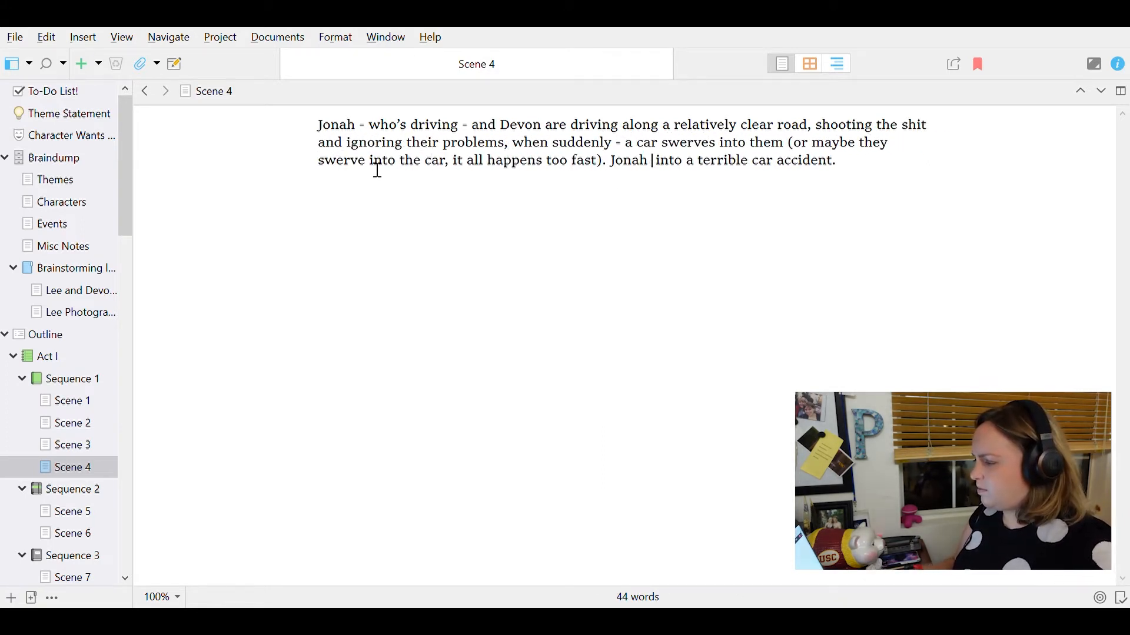
{"action": "key", "text": "shift+ctrl+End"}
{"action": "type", "text": "evon is grievously injured."}
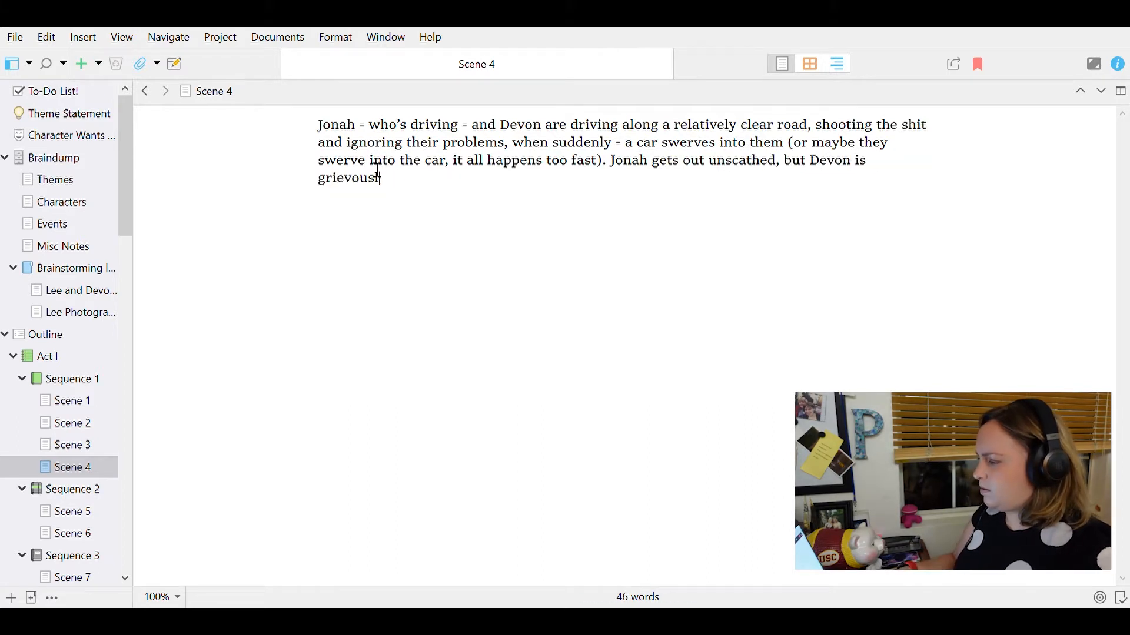
- Above the Scene 5 notes, write "One year later, Lee is wracked with guilt at the terrible things she shouted at Devon"
{"action": "left_click", "coordinate": [83, 511]}
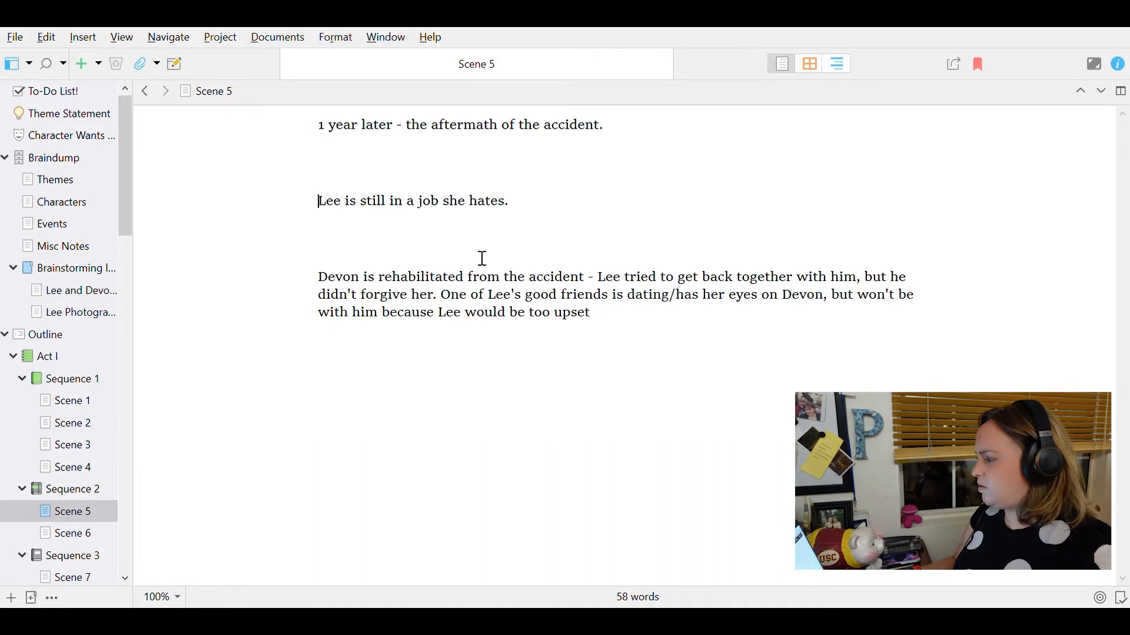
{"action": "left_click", "coordinate": [73, 536]}
{"action": "key", "text": "Up"}
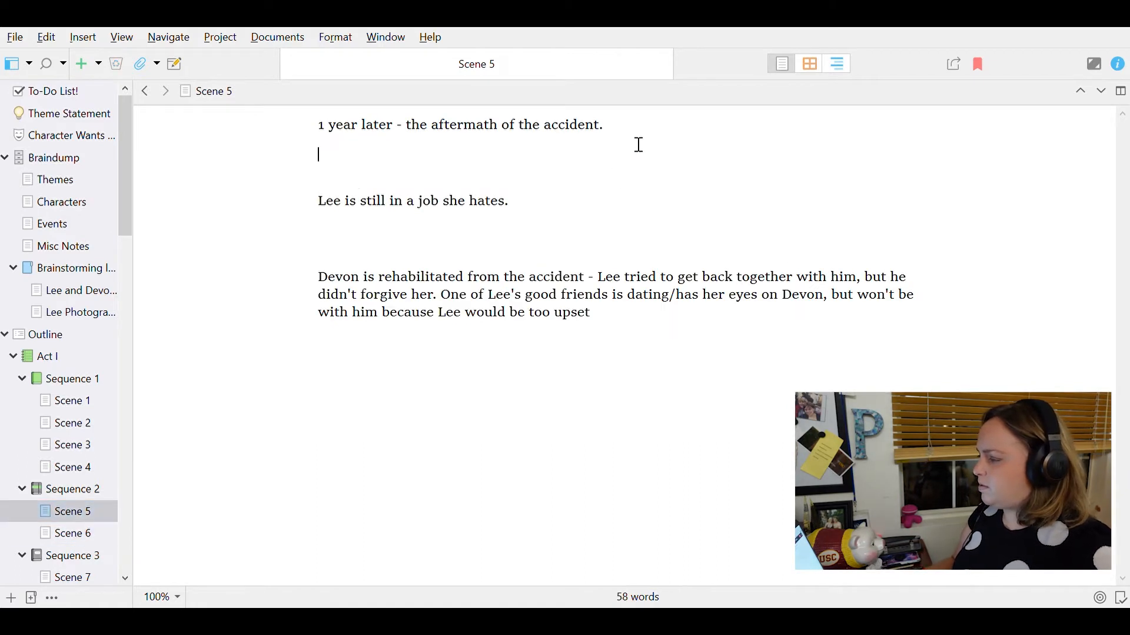
{"action": "key", "text": "Return"}
{"action": "key", "text": "Up"}
{"action": "type", "text": "One year later, Lee is wracked with guilt at the terrible things she shouted at Devon"}
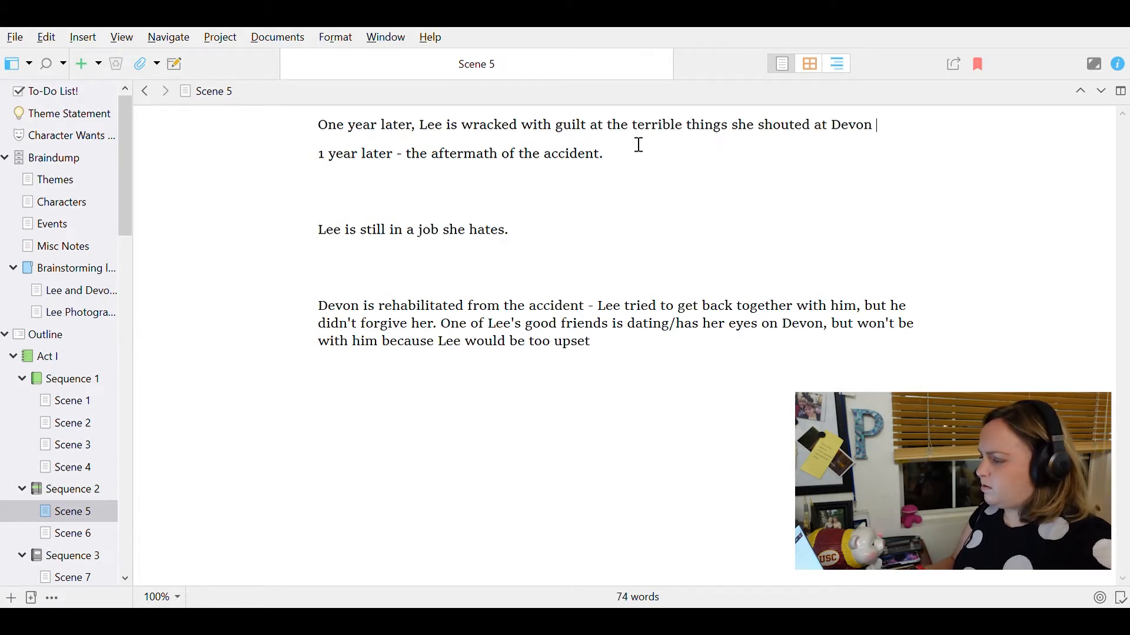
- Continue with "as he ran out the door. She's working a job she hates - the same one as before - in the name of security."
{"action": "type", "text": " as he "}
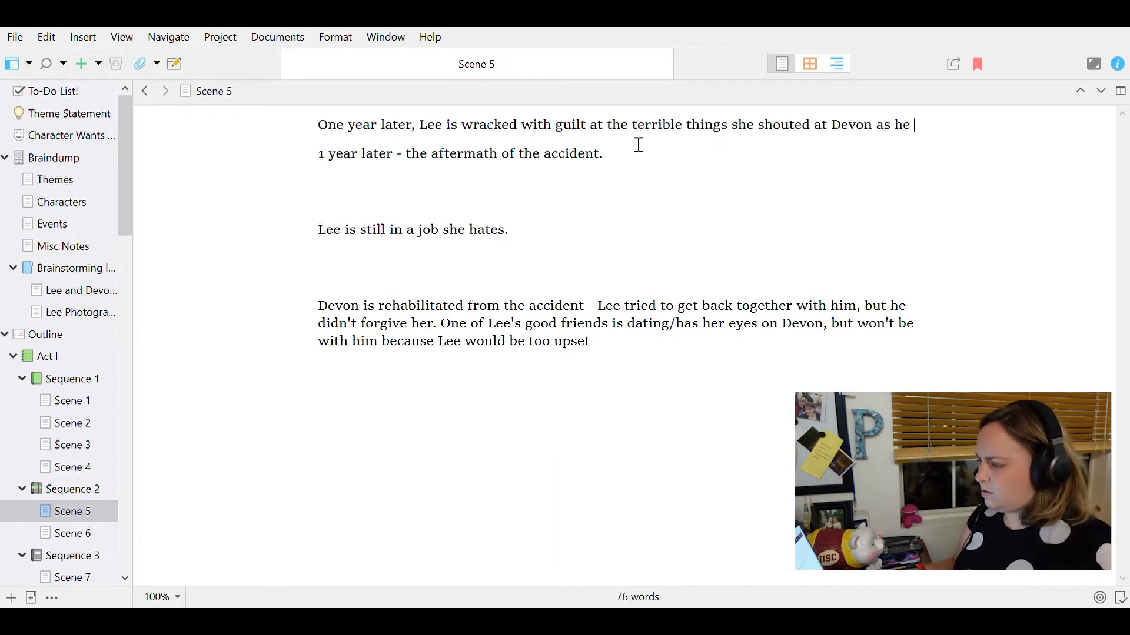
{"action": "type", "text": "ran out the door. She's working a job she hates - the "}
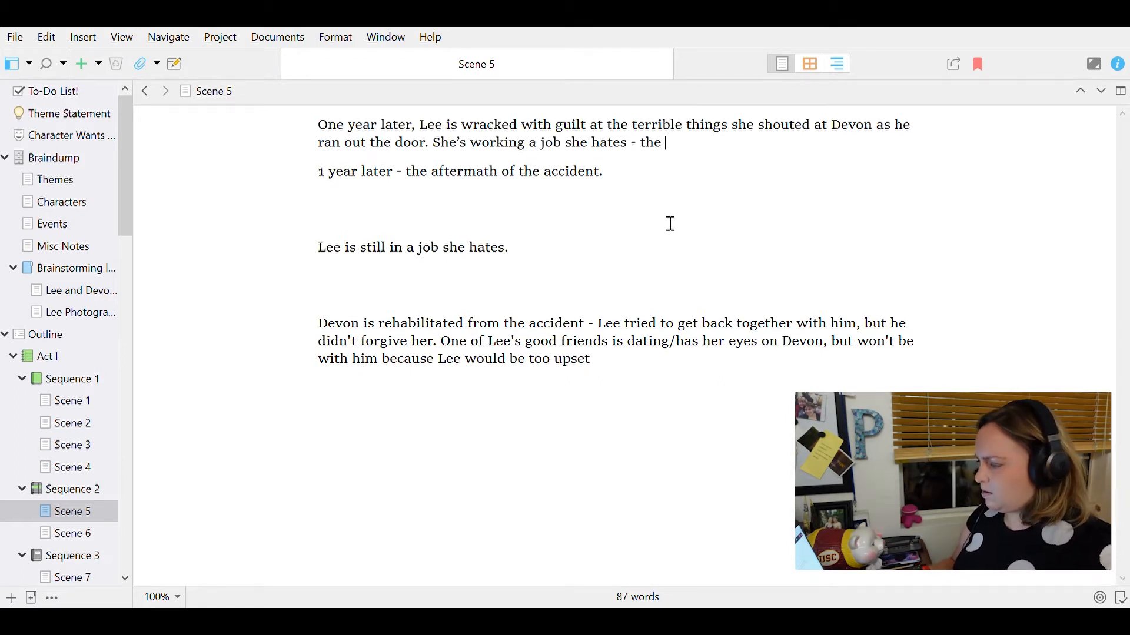
{"action": "type", "text": "same one as before - in the name of security."}
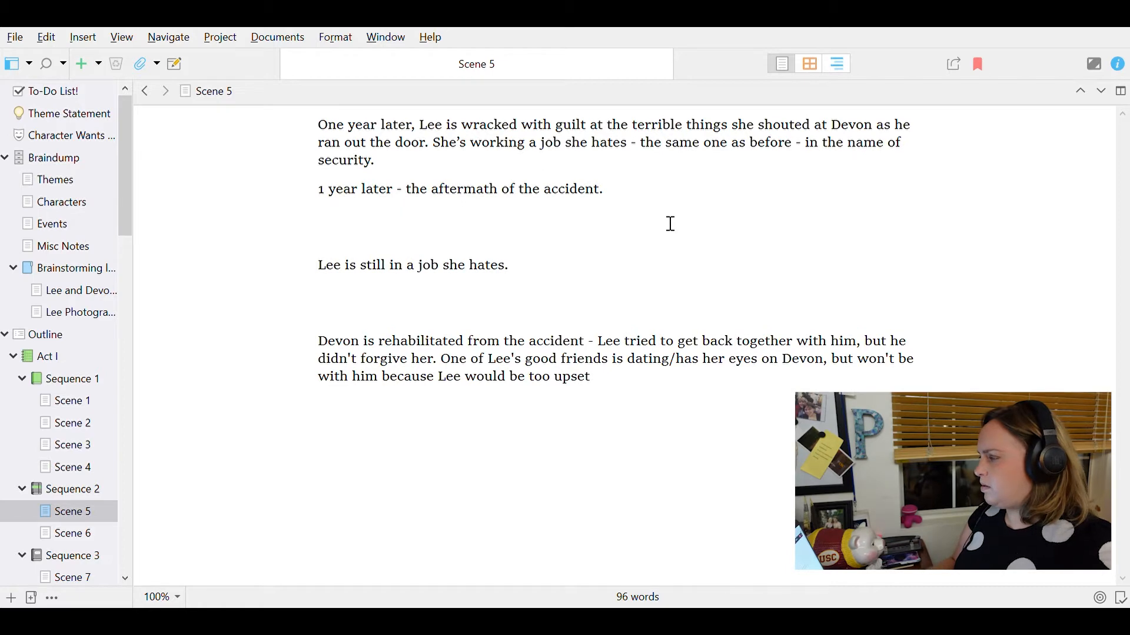
- Delete the rough notes about the accident's aftermath one year later and Lee's job from Scene 5
{"action": "key", "text": "shift+Down"}
{"action": "key", "text": "shift+Down"}
{"action": "key", "text": "shift+Down"}
{"action": "key", "text": "shift+Down"}
{"action": "key", "text": "BackSpace"}
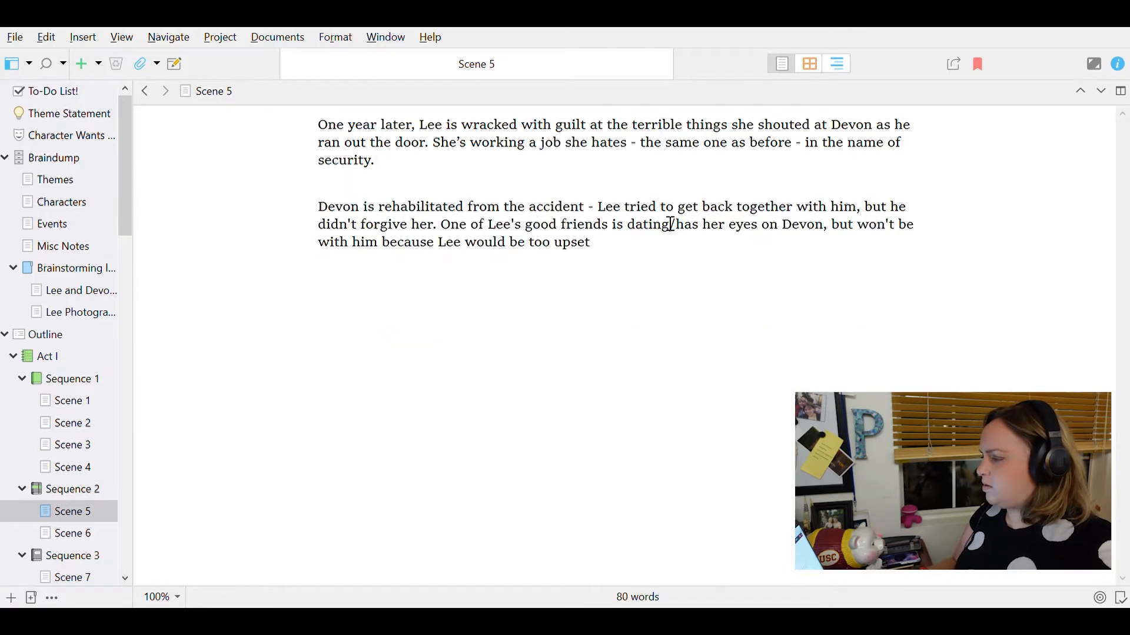
- Start a paragraph: "Lee considers that party the worst night of her life. We watch her try to make amends with Devon, who now walks with a cane"
{"action": "key", "text": "Return"}
{"action": "type", "text": "Lee considers that party the worst night of her life and"}
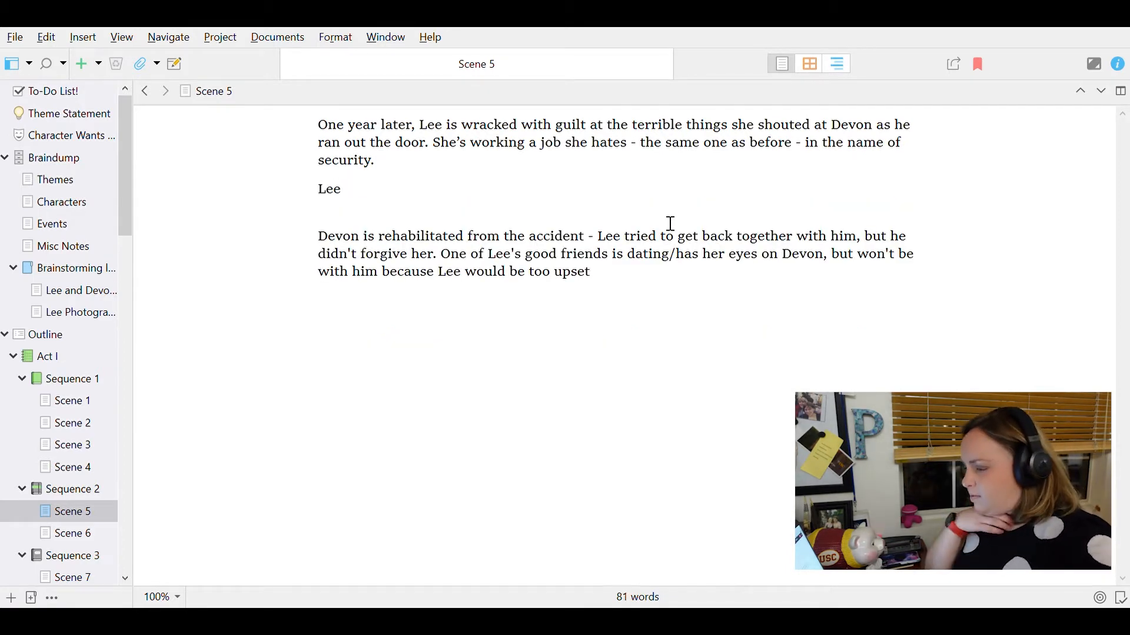
{"action": "key", "text": "BackSpace"}
{"action": "key", "text": "BackSpace"}
{"action": "key", "text": "BackSpace"}
{"action": "key", "text": "BackSpace"}
{"action": "type", "text": ". We watch her try to make amends with Devon, who now walks with a cane"}
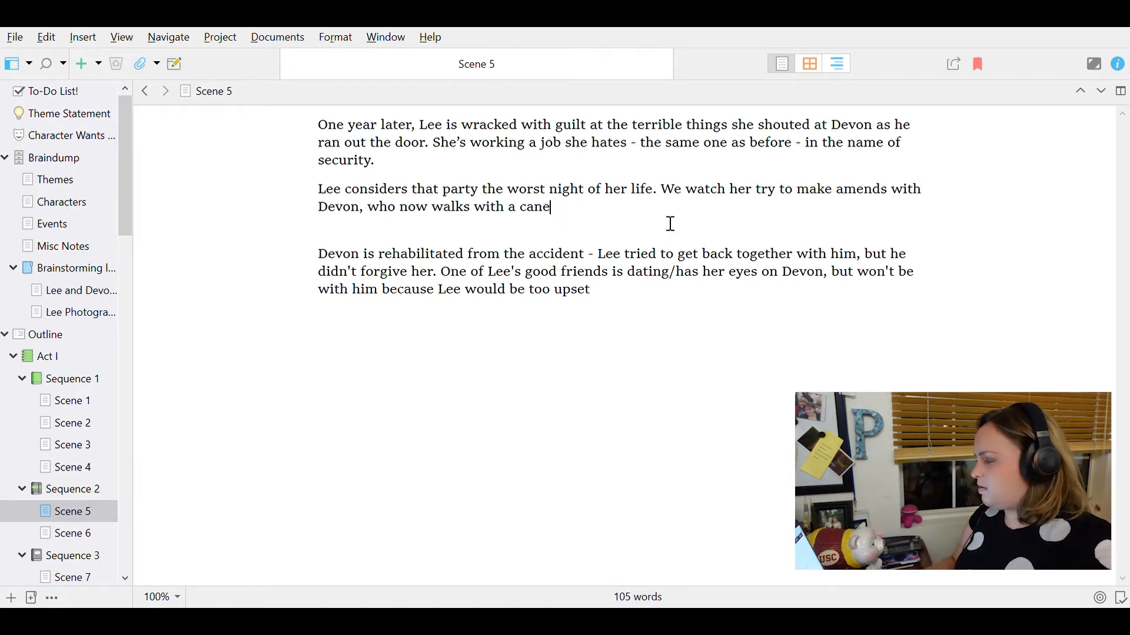
{"action": "type", "text": " and has some"}
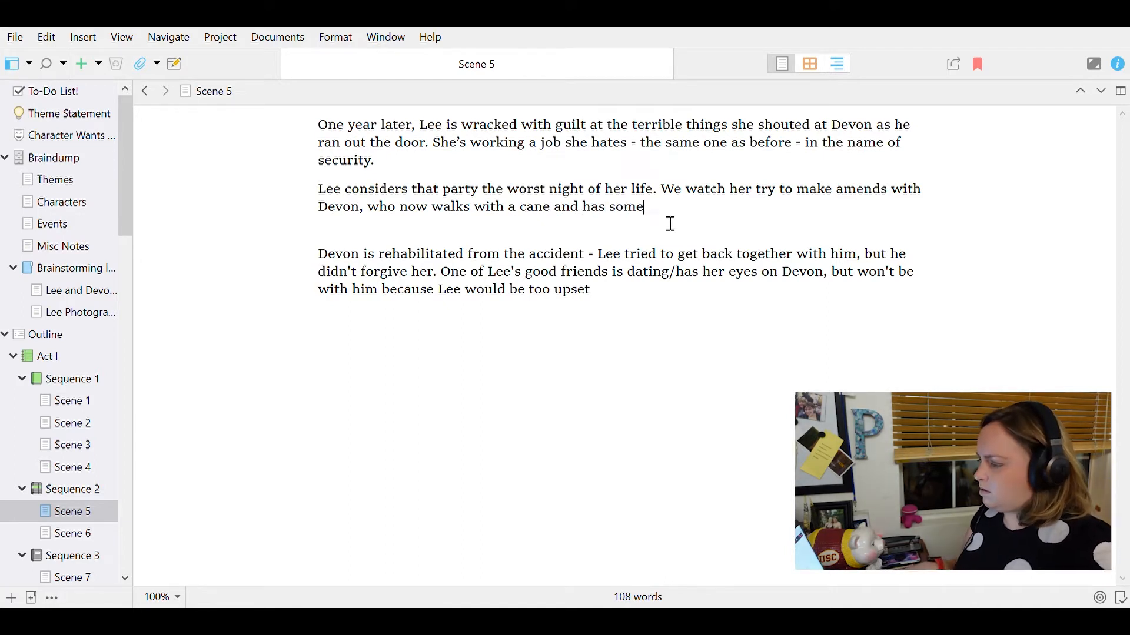
{"action": "key", "text": "ctrl+BackSpace"}
{"action": "key", "text": "ctrl+BackSpace"}
{"action": "key", "text": "ctrl+BackSpace"}
{"action": "key", "text": "ctrl+BackSpace"}
- Finish the second paragraph with ", but Devon wants nothing to do with her - and this isn't the first time she's tried."
{"action": "type", "text": "but Devon wants n"}
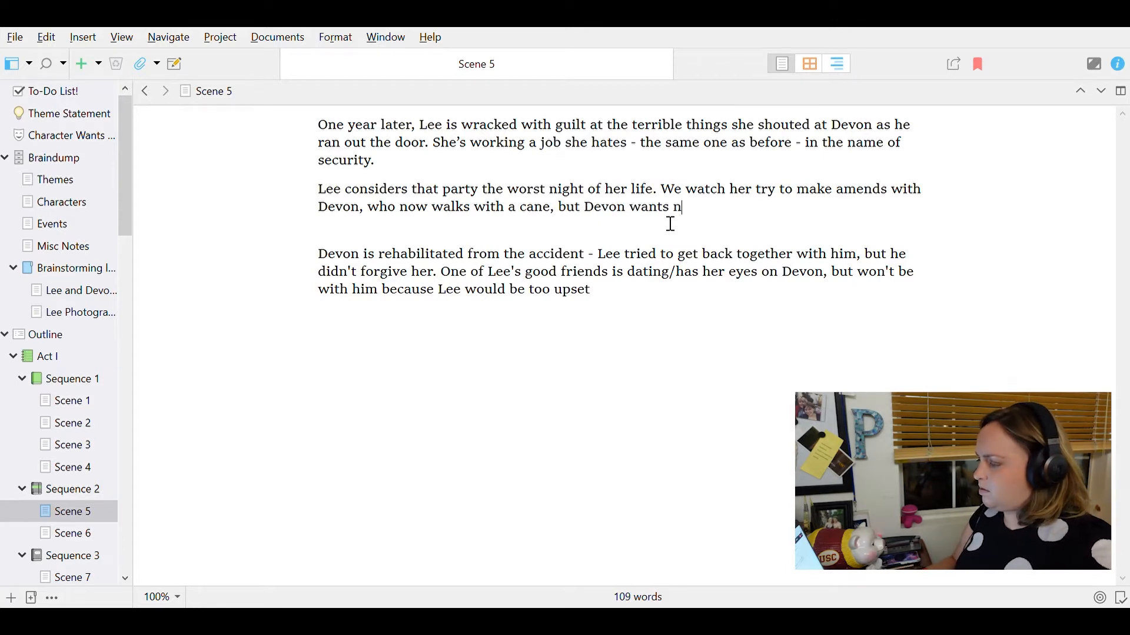
{"action": "type", "text": "othing to do with her - and this isn't the first time she’s"}
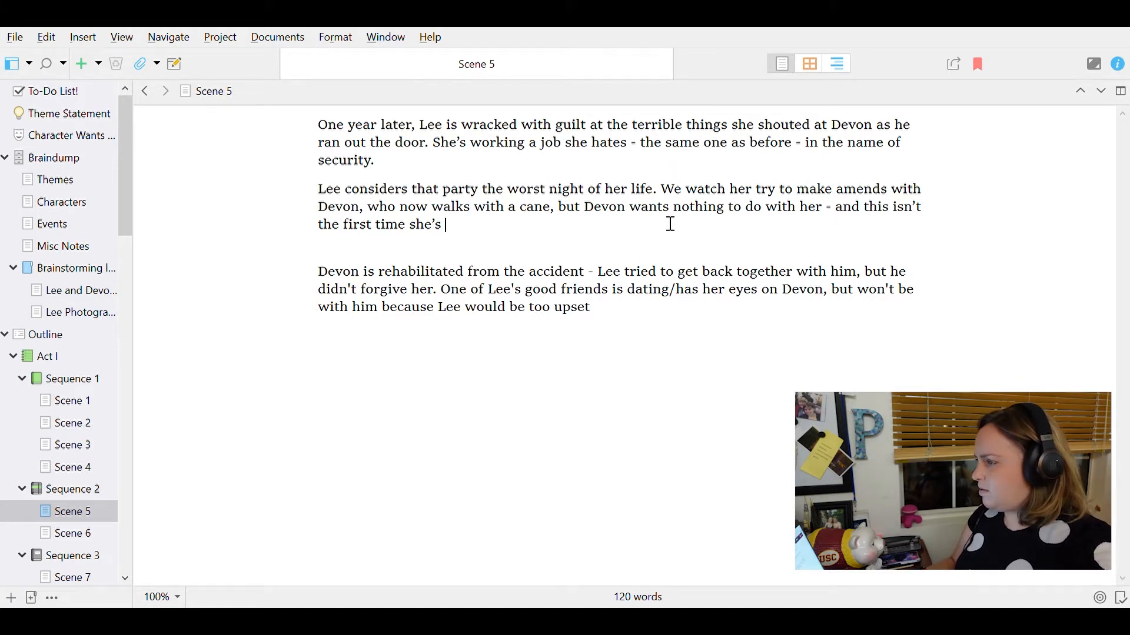
{"action": "type", "text": "tried."}
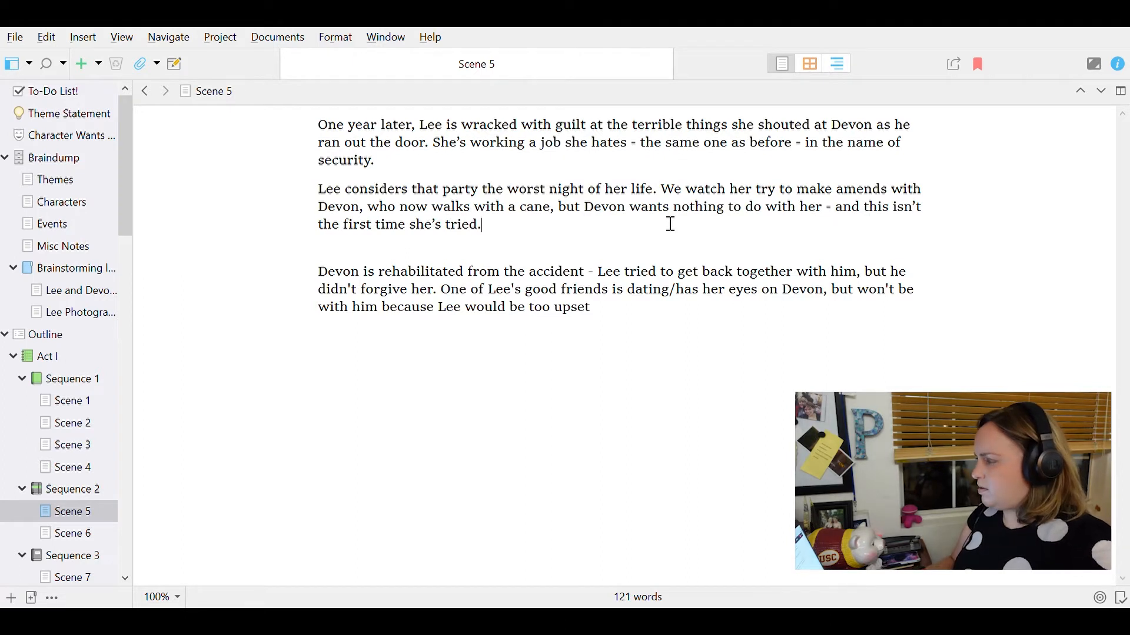
- Add a third paragraph: "One of Lee's good friends - BARB (placeholder name) - is interested in Devon, but won't be with him because Lee forbids it."
{"action": "key", "text": "Return"}
{"action": "type", "text": "One of Lee’s good friends"}
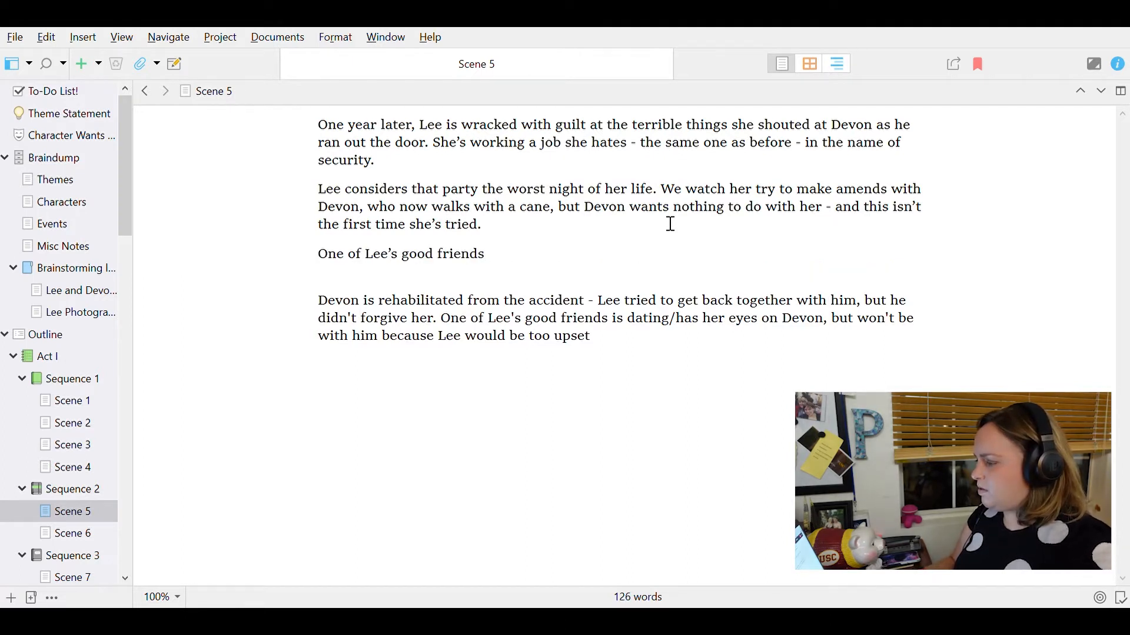
{"action": "type", "text": " - BARB (placeholder name)"}
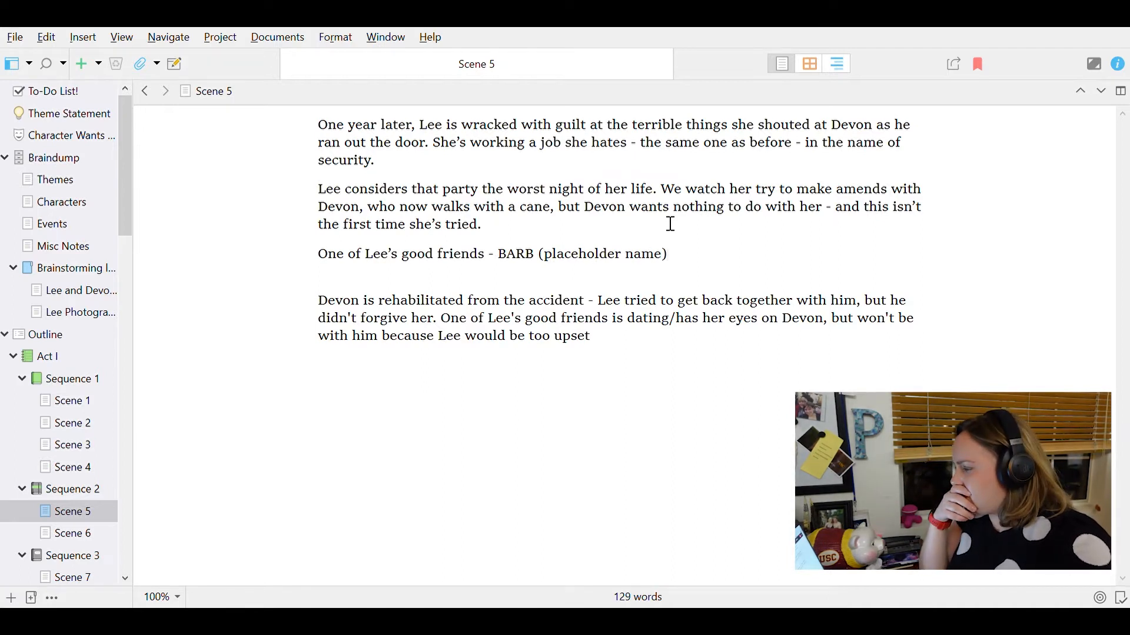
{"action": "type", "text": "- is interested in Devon, but"}
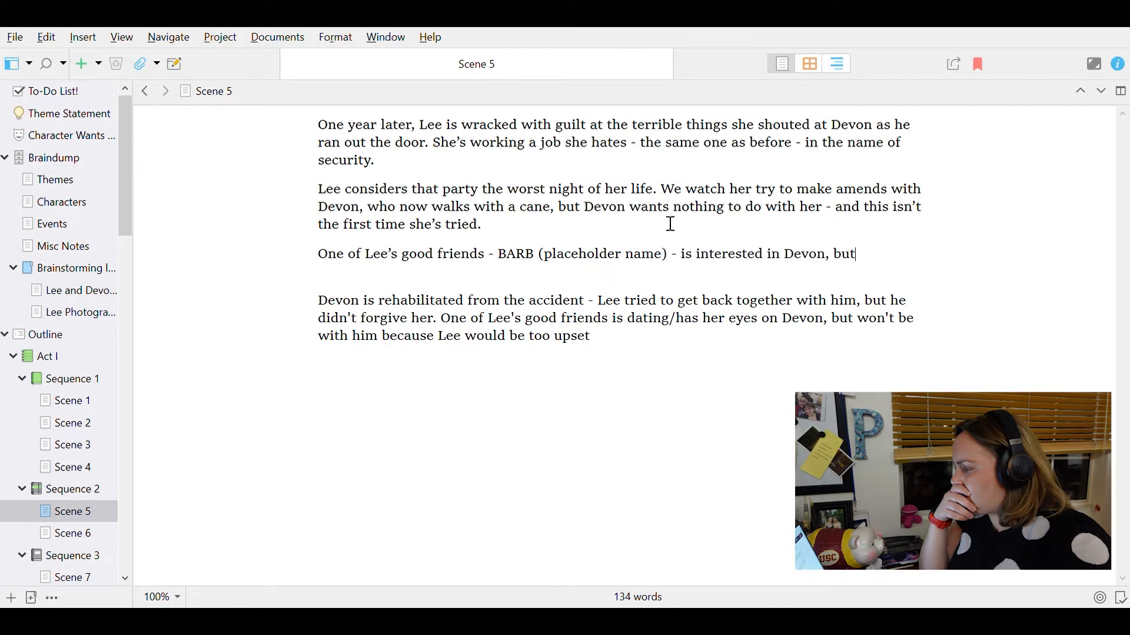
{"action": "type", "text": " won't be with him because Lee i"}
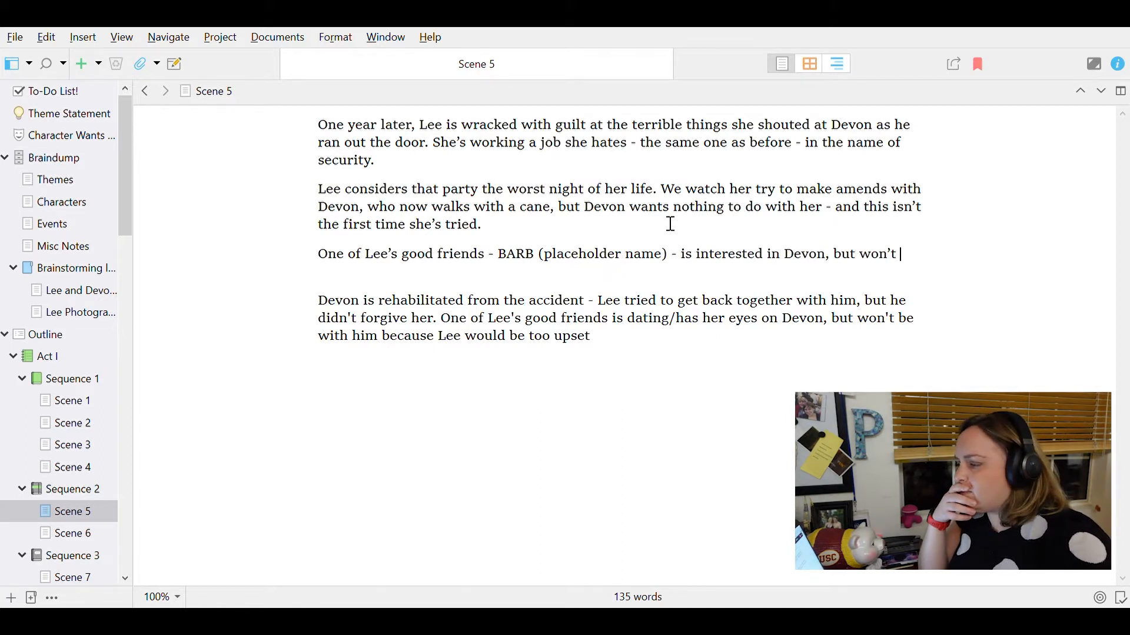
{"action": "type", "text": "s tforbids it."}
- Delete the remaining rough note about Devon's rehabilitation and Lee's friend below the third Scene 5 paragraph
{"action": "key", "text": "shift+Down"}
{"action": "key", "text": "shift+Down"}
{"action": "key", "text": "shift+Down"}
{"action": "key", "text": "shift+Down"}
{"action": "key", "text": "shift+End"}
{"action": "key", "text": "BackSpace"}
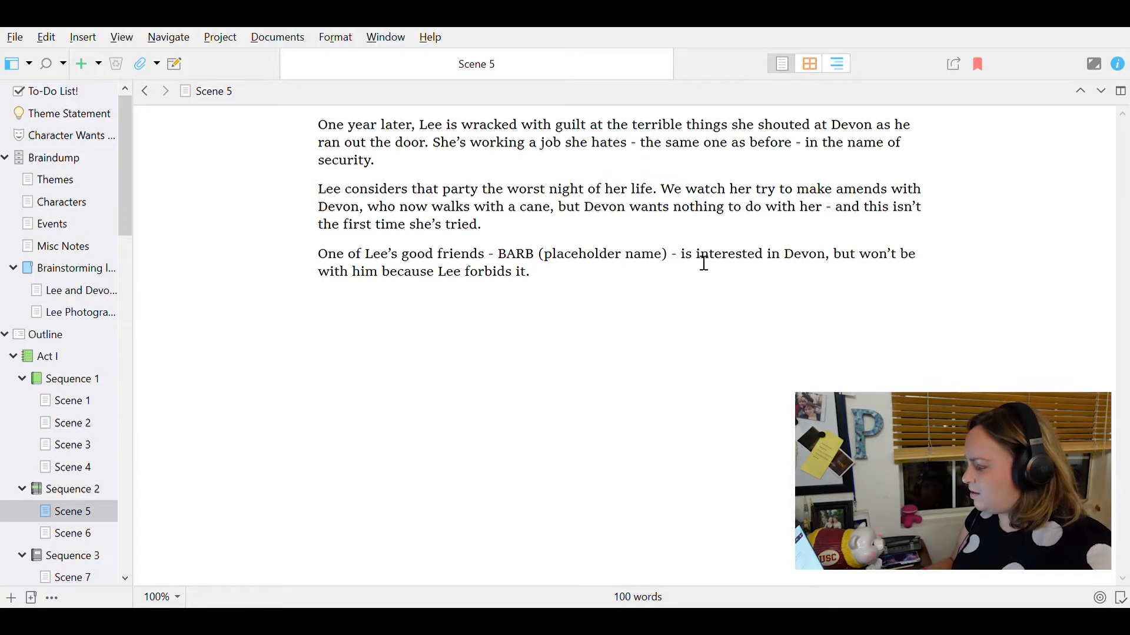
- Insert "(girl code)" after "forbids it" and append the question "** Or should Barb and Devon be dating already?"
{"action": "type", "text": "("}
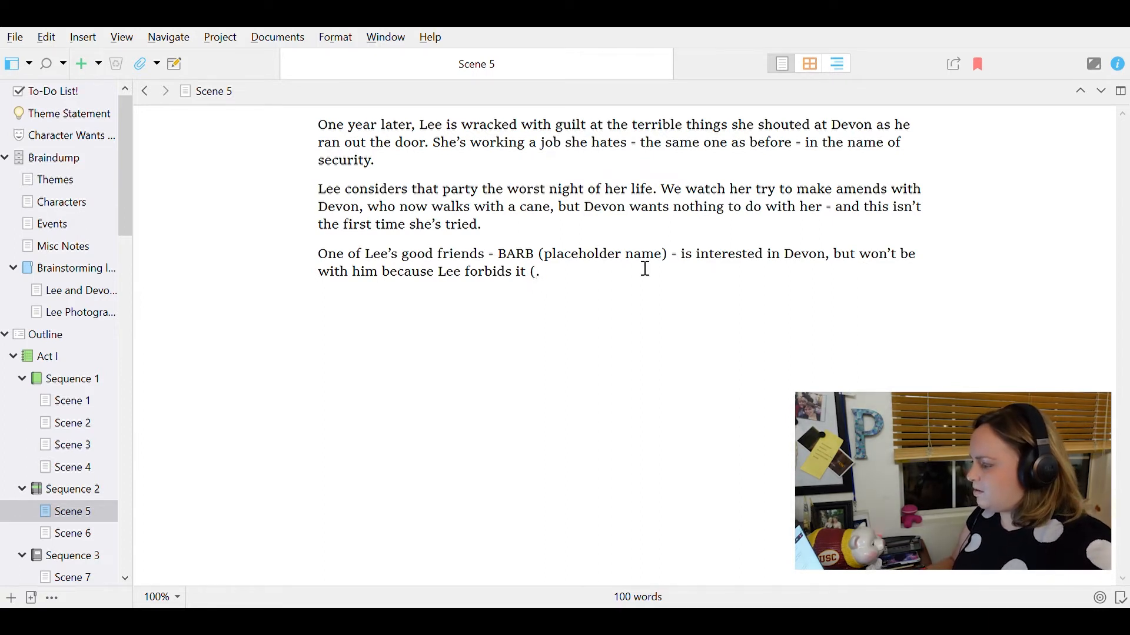
{"action": "type", "text": "girl code)"}
{"action": "type", "text": " ** Or should "}
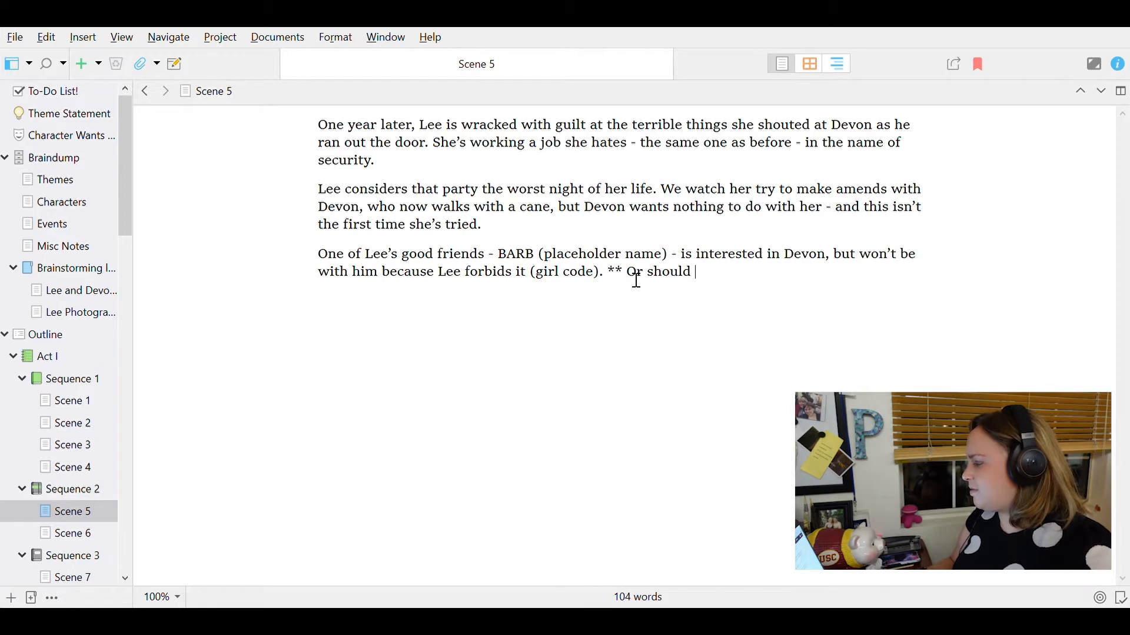
{"action": "type", "text": "Barb and Devon be dating already?"}
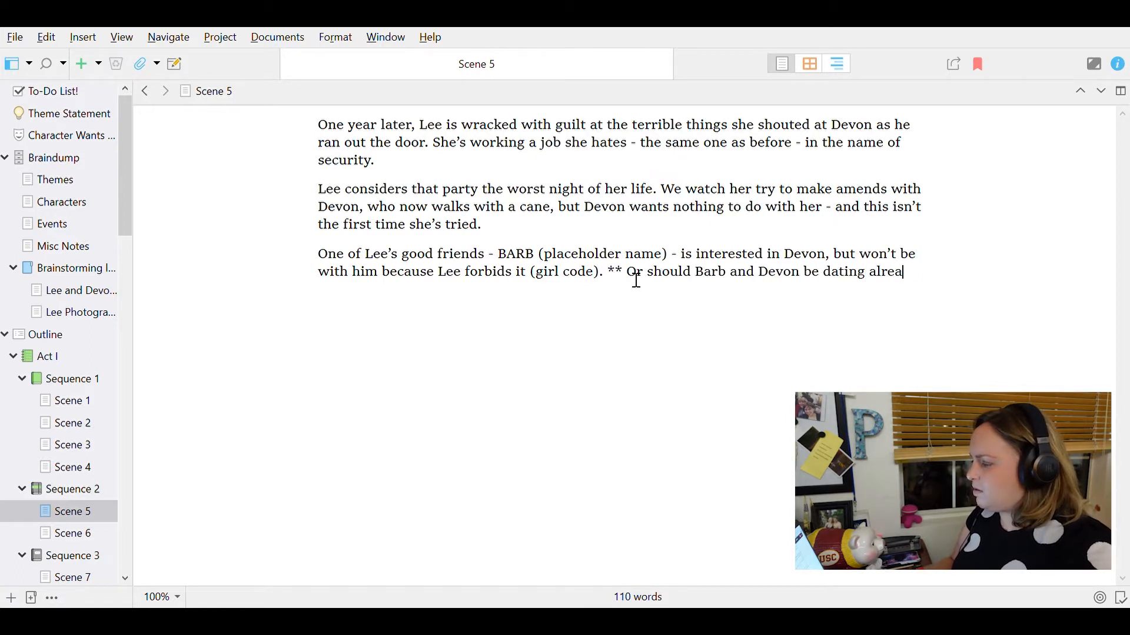
- In Scene 6, start a paragraph above the rough note: "Lee goes to a stand-up show Jonah is doing at hole-in-the-wall in the afternoon."
{"action": "left_click", "coordinate": [24, 532]}
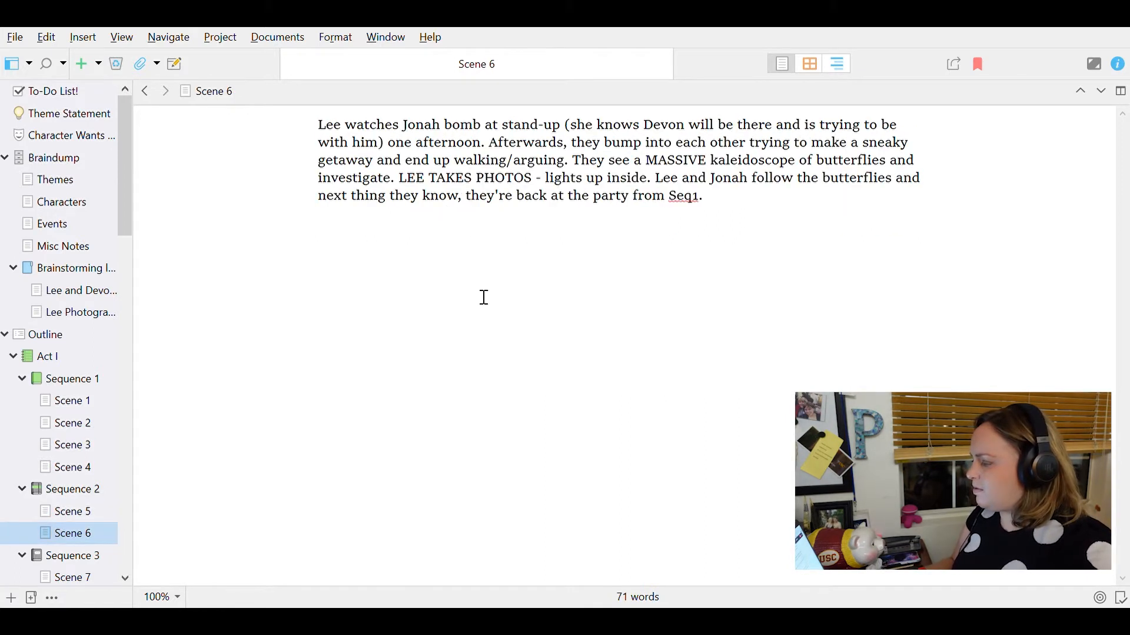
{"action": "left_click", "coordinate": [323, 125]}
{"action": "key", "text": "Return"}
{"action": "key", "text": "Up"}
{"action": "type", "text": "Lee goes to a standup show"}
{"action": "key", "text": "Left"}
{"action": "key", "text": "Left"}
{"action": "key", "text": "Left"}
{"action": "key", "text": "Left"}
{"action": "key", "text": "Left"}
{"action": "key", "text": "Left"}
{"action": "type", "text": "-"}
{"action": "key", "text": "End"}
{"action": "type", "text": "Jonah is doing at a"}
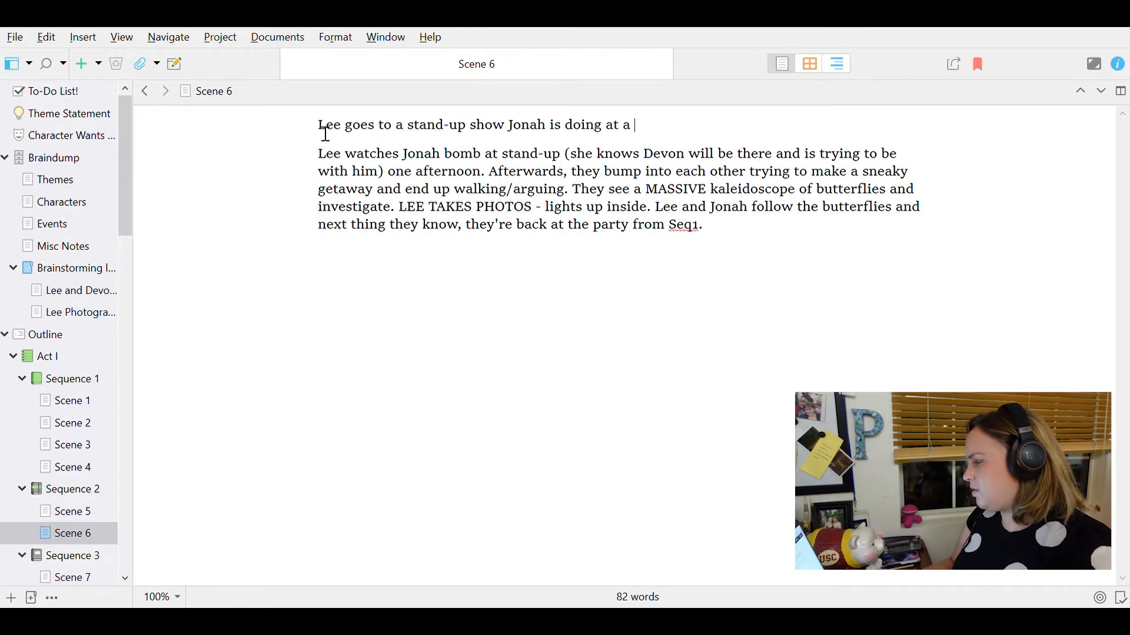
{"action": "type", "text": "ole-in-the-wall in the afternoon. She know"}
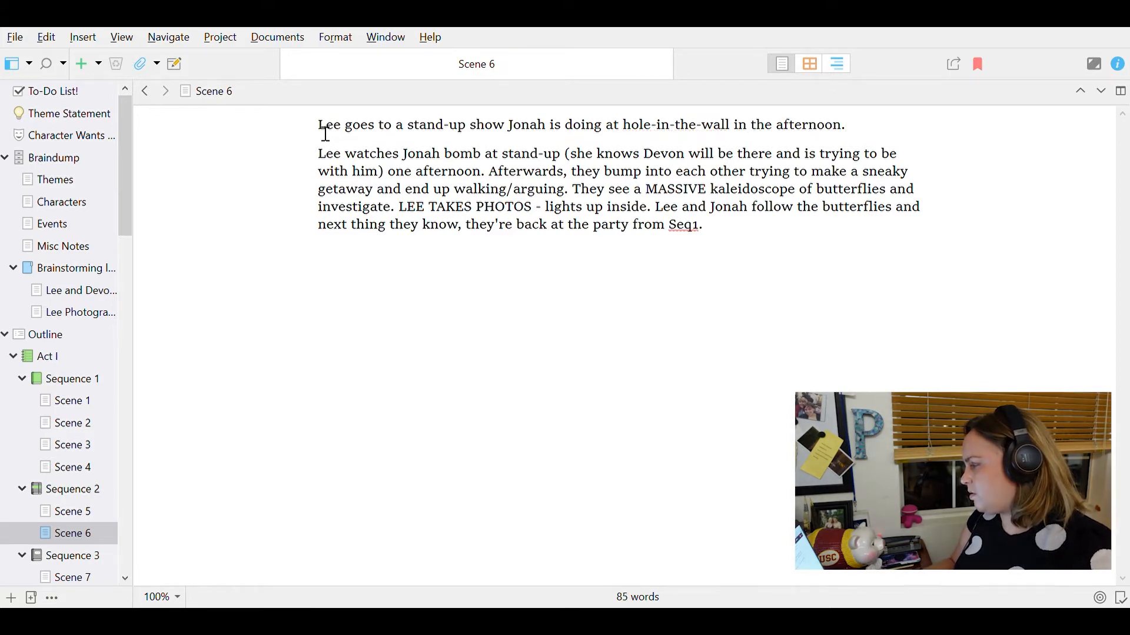
- Add the sentence "She figures Devon will be there and is looking to find him, but Devon is nowhere to be seen."
{"action": "key", "text": "BackSpace"}
{"action": "key", "text": "BackSpace"}
{"action": "key", "text": "BackSpace"}
{"action": "key", "text": "BackSpace"}
{"action": "type", "text": "figures Devon will be there"}
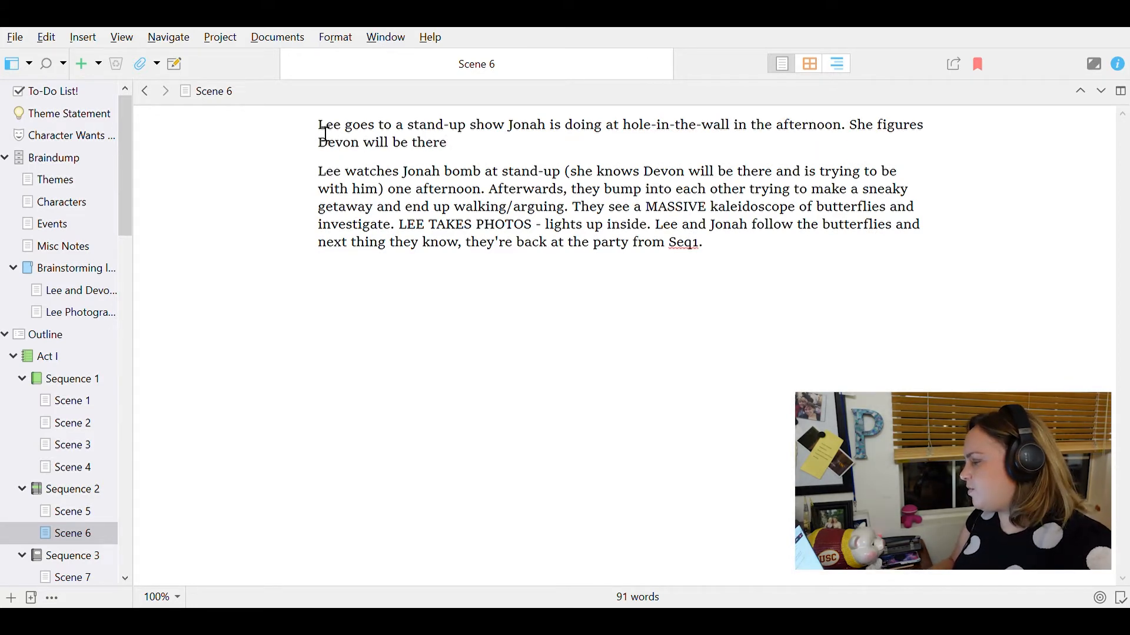
{"action": "type", "text": " and is looking to find him, bu"}
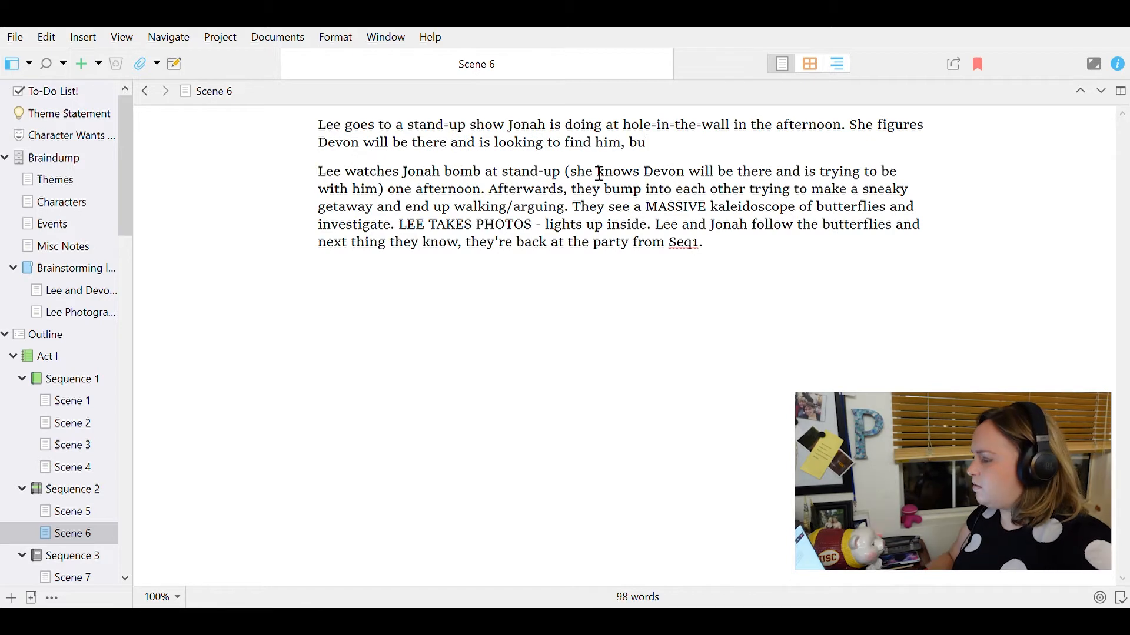
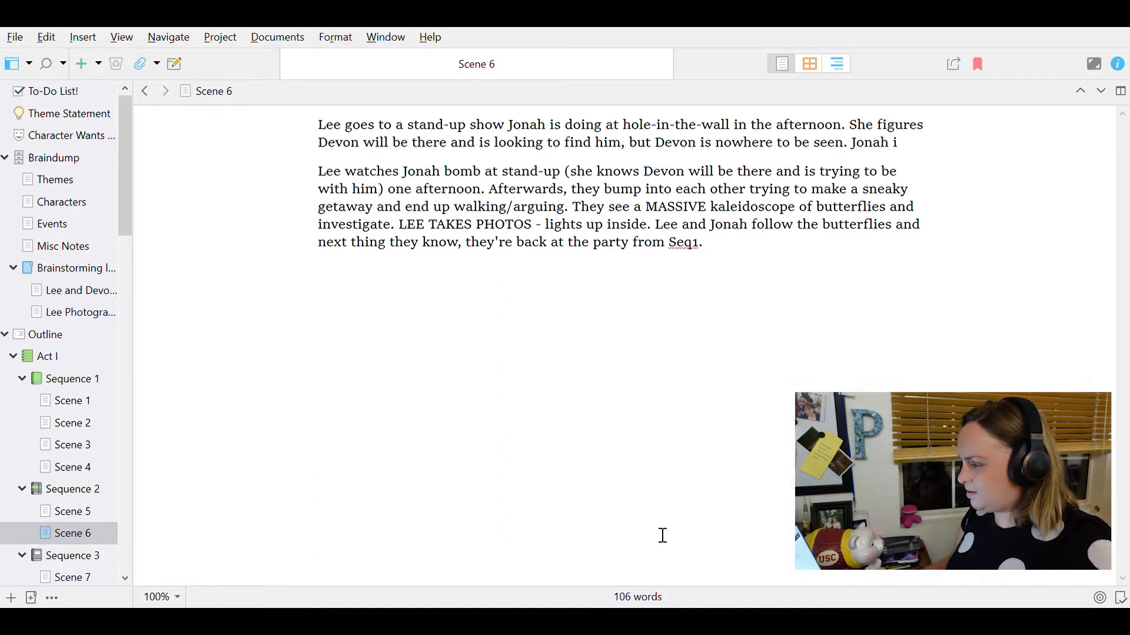
- Complete the sentence about Jonah so it reads "Jonah, meanwhile, is a shadow of his former self."
{"action": "type", "text": ", meanw"}
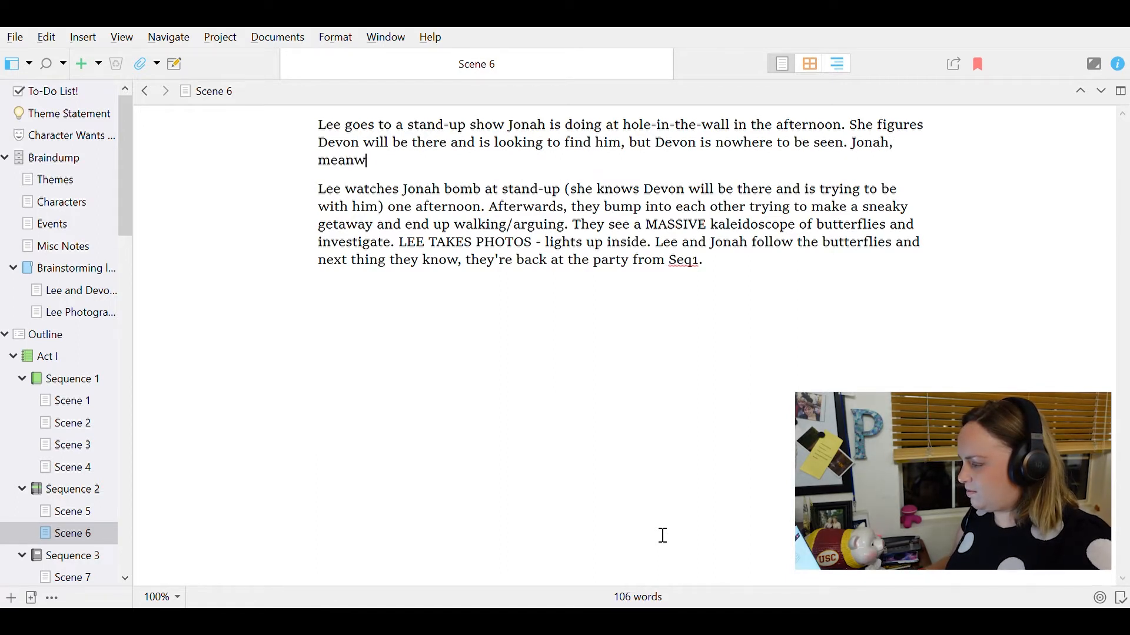
{"action": "type", "text": "hile, is a shadow of "}
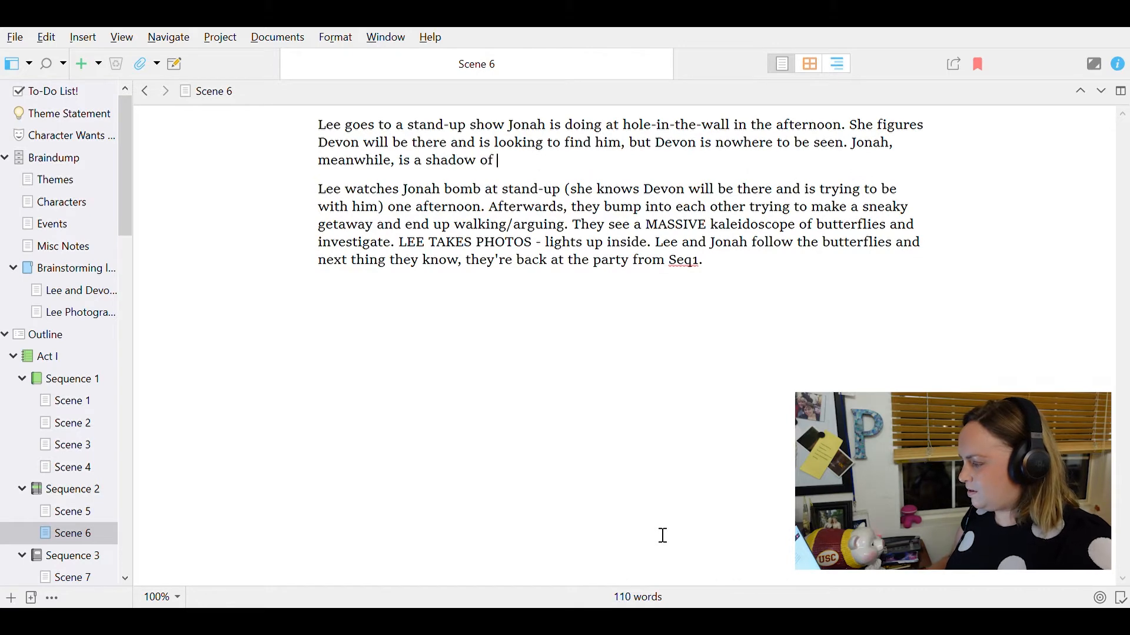
{"action": "type", "text": "his former self."}
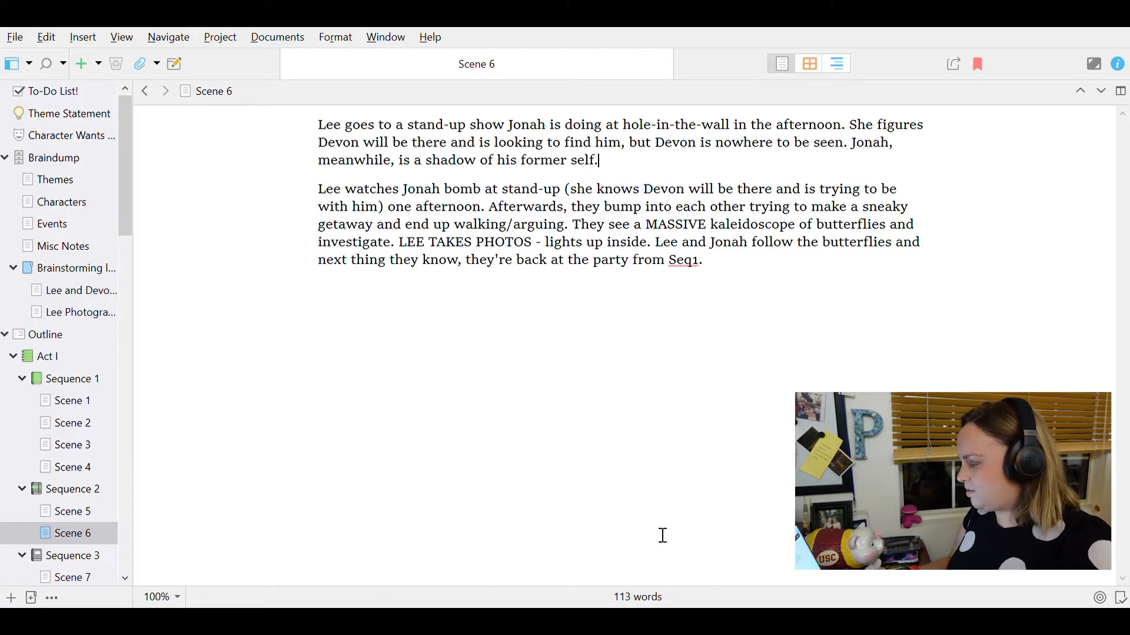
{"action": "type", "text": " he's sewat"}
{"action": "key", "text": "BackSpace"}
{"action": "key", "text": "BackSpace"}
{"action": "key", "text": "BackSpace"}
{"action": "key", "text": "BackSpace"}
{"action": "type", "text": "w"}
{"action": "key", "text": "BackSpace"}
{"action": "key", "text": "BackSpace"}
{"action": "key", "text": "BackSpace"}
{"action": "key", "text": "BackSpace"}
{"action": "key", "text": "BackSpace"}
{"action": "key", "text": "BackSpace"}
{"action": "key", "text": "BackSpace"}
- Add the sentence "Where he once was confident and jovial on stage, he's now sweaty and mute." to the first paragraph
{"action": "type", "text": "Where he"}
{"action": "type", "text": " wants"}
{"action": "key", "text": "BackSpace"}
{"action": "key", "text": "BackSpace"}
{"action": "key", "text": "BackSpace"}
{"action": "key", "text": "BackSpace"}
{"action": "key", "text": "BackSpace"}
{"action": "type", "text": "once "}
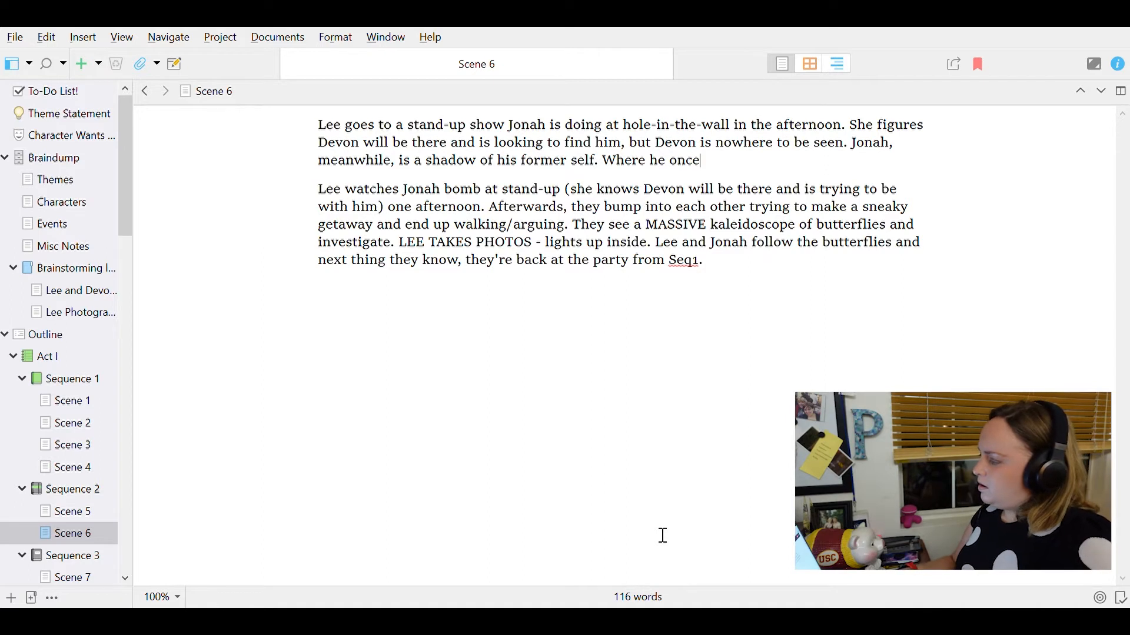
{"action": "type", "text": "was confie"}
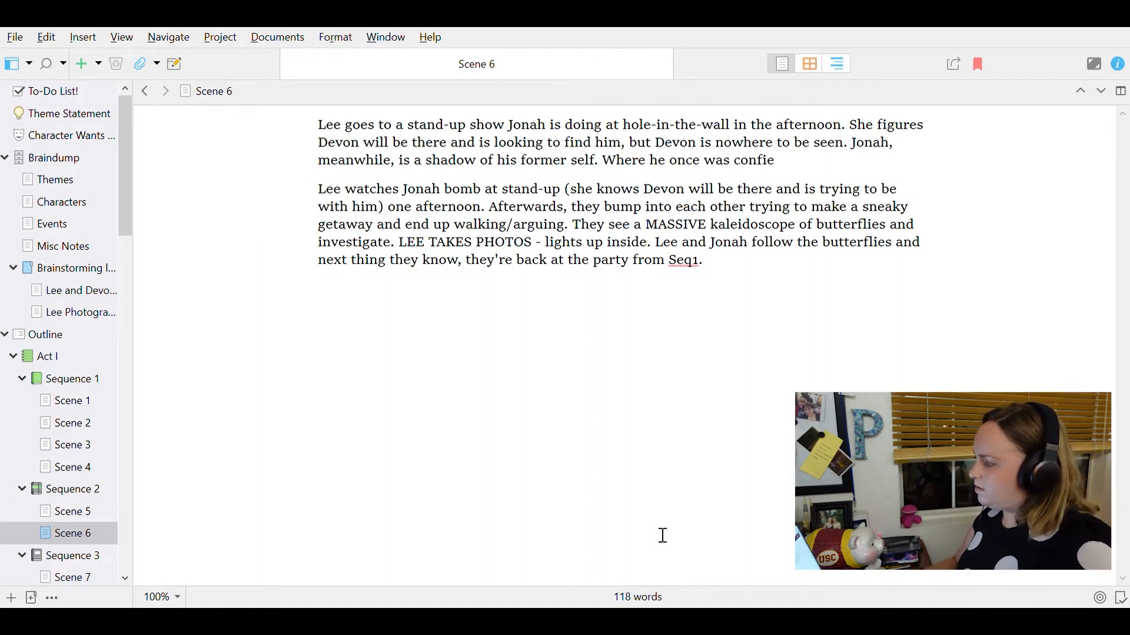
{"action": "key", "text": "BackSpace"}
{"action": "type", "text": "dent and jo"}
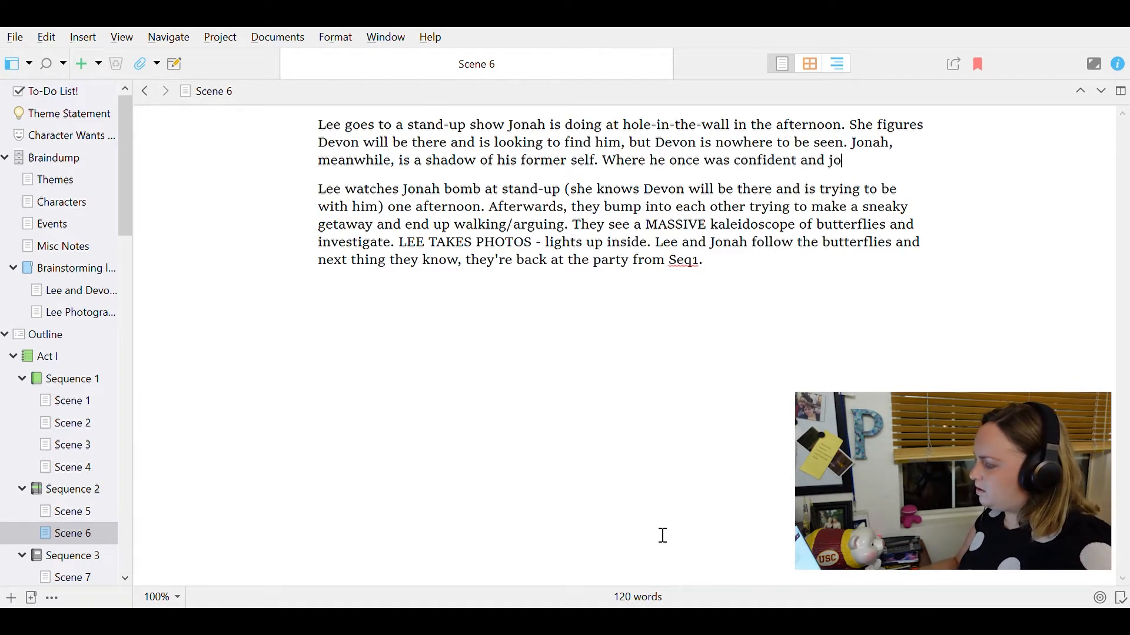
{"action": "type", "text": "vial onsta"}
{"action": "key", "text": "BackSpace"}
{"action": "key", "text": "BackSpace"}
{"action": "type", "text": "stage, he's now sweaty a"}
{"action": "key", "text": "BackSpace"}
{"action": "type", "text": "and mute."}
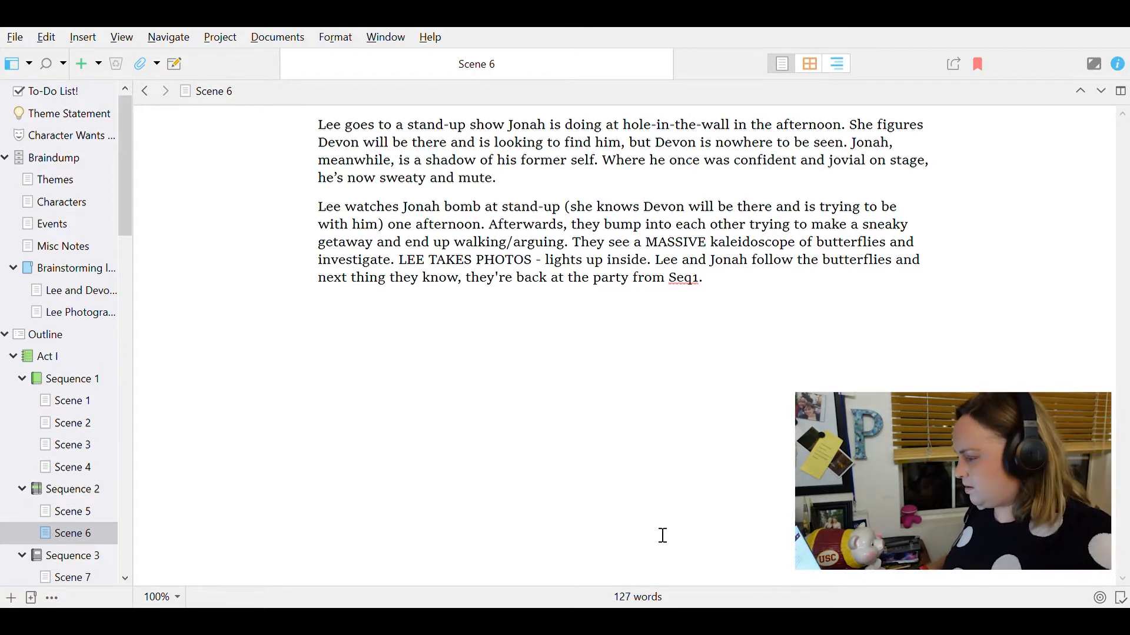
{"action": "type", "text": " He"}
{"action": "key", "text": "BackSpace"}
{"action": "key", "text": "BackSpace"}
{"action": "key", "text": "BackSpace"}
{"action": "type", "text": "When Le"}
{"action": "key", "text": "BackSpace"}
{"action": "key", "text": "BackSpace"}
{"action": "key", "text": "BackSpace"}
{"action": "key", "text": "BackSpace"}
{"action": "key", "text": "BackSpace"}
{"action": "key", "text": "BackSpace"}
{"action": "key", "text": "BackSpace"}
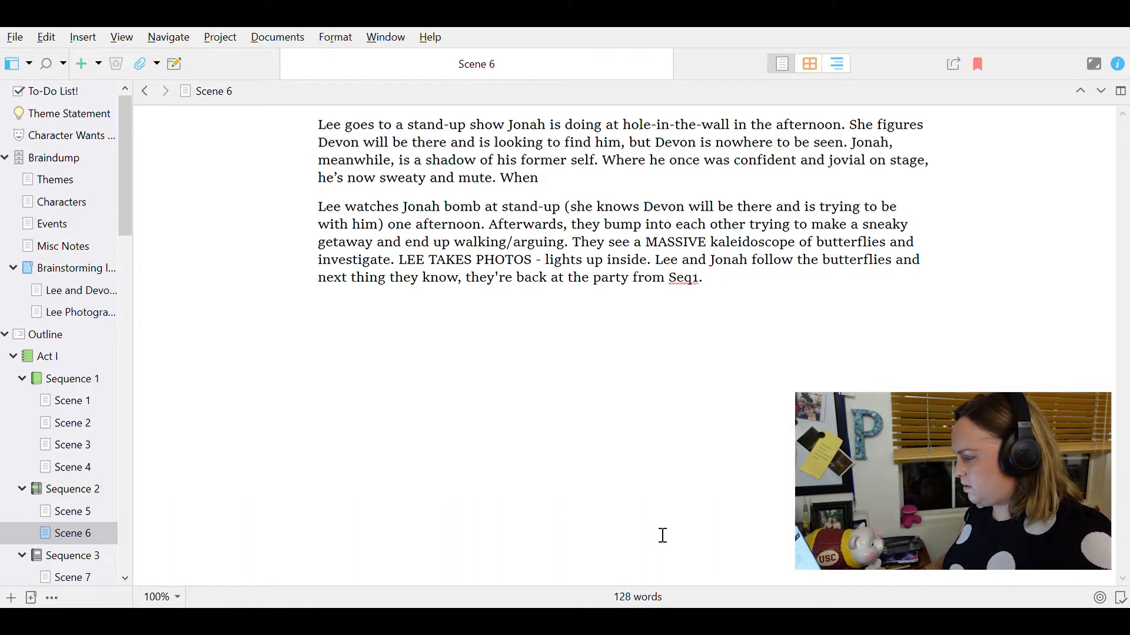
- Append "Lee can't watch him fail, especially since Devon isn't there anyway" to the first Scene 6 paragraph
{"action": "type", "text": "Lee can't watch "}
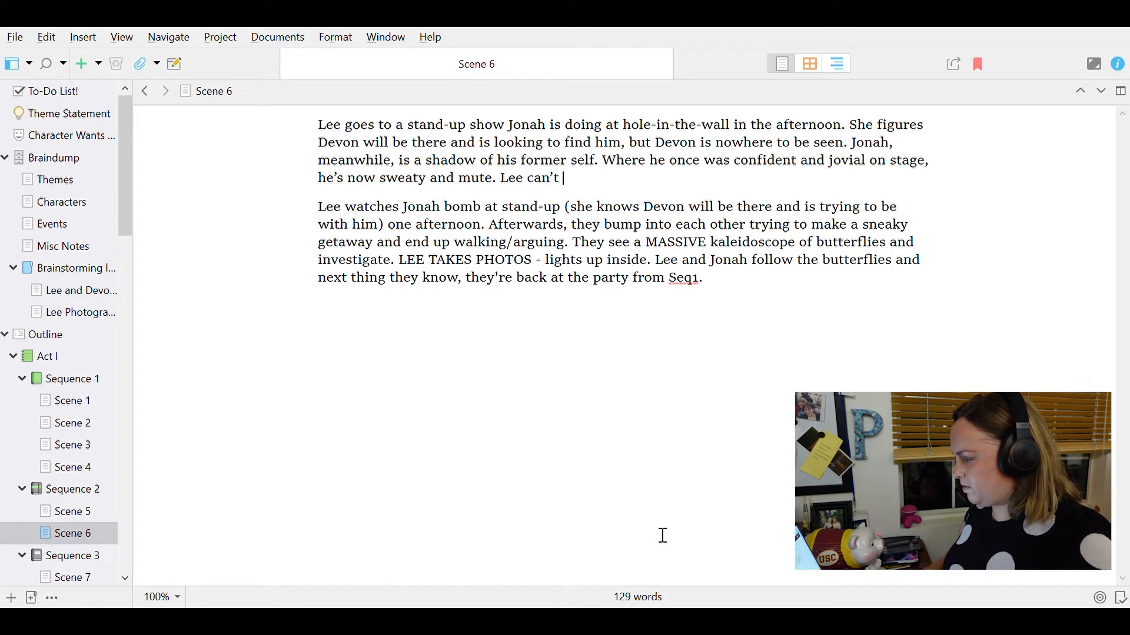
{"action": "type", "text": "him fail"}
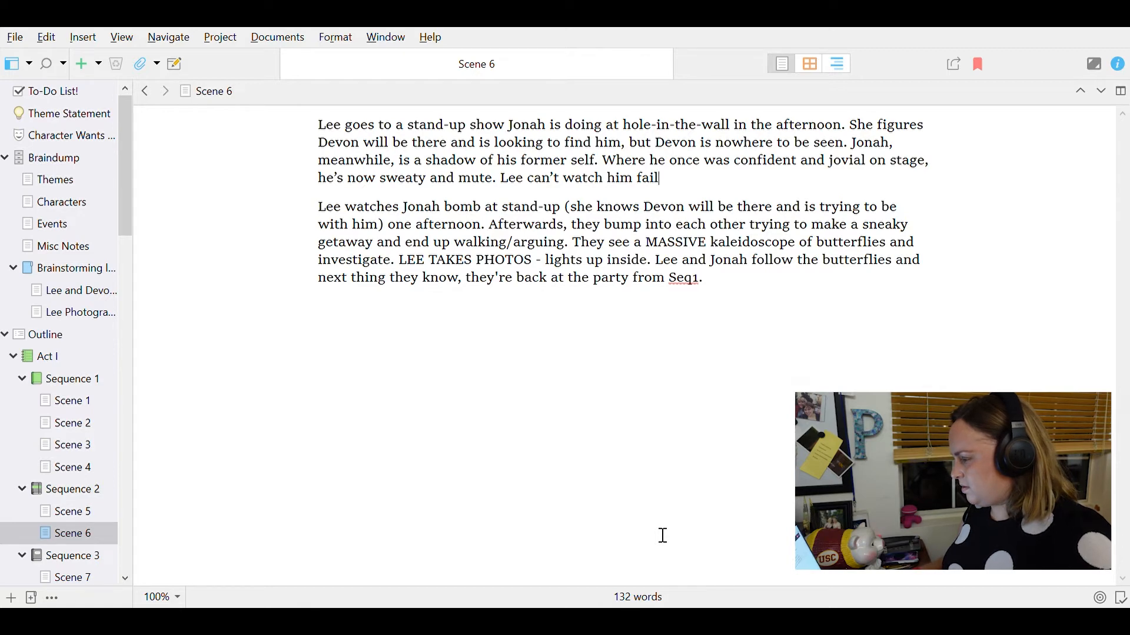
{"action": "type", "text": ", especially sic"}
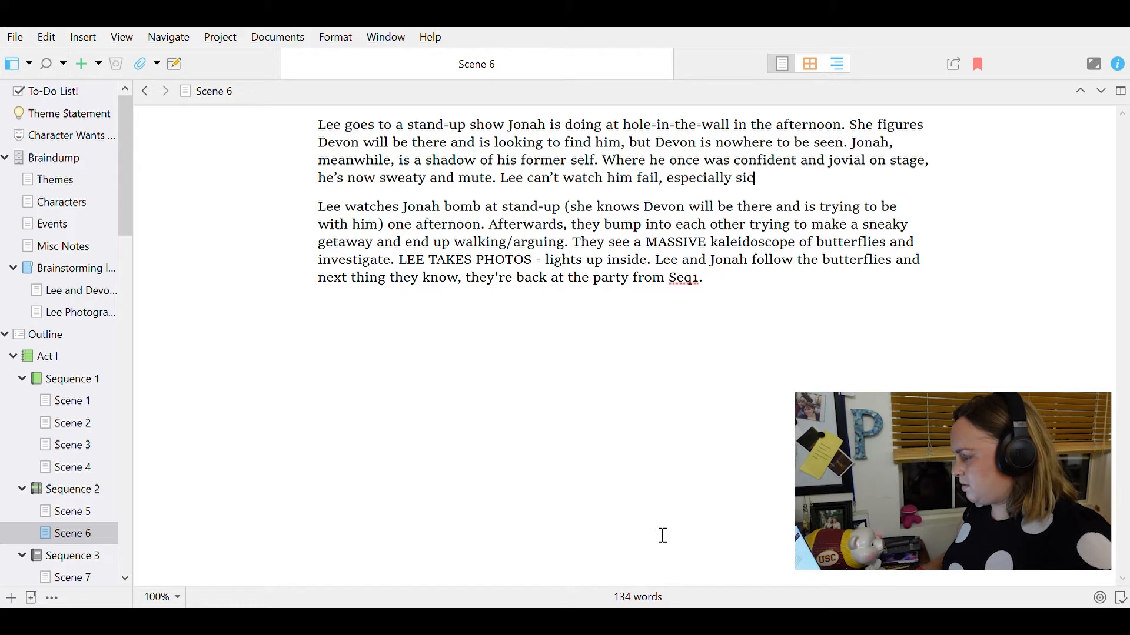
{"action": "key", "text": "BackSpace"}
{"action": "type", "text": "nce Devon"}
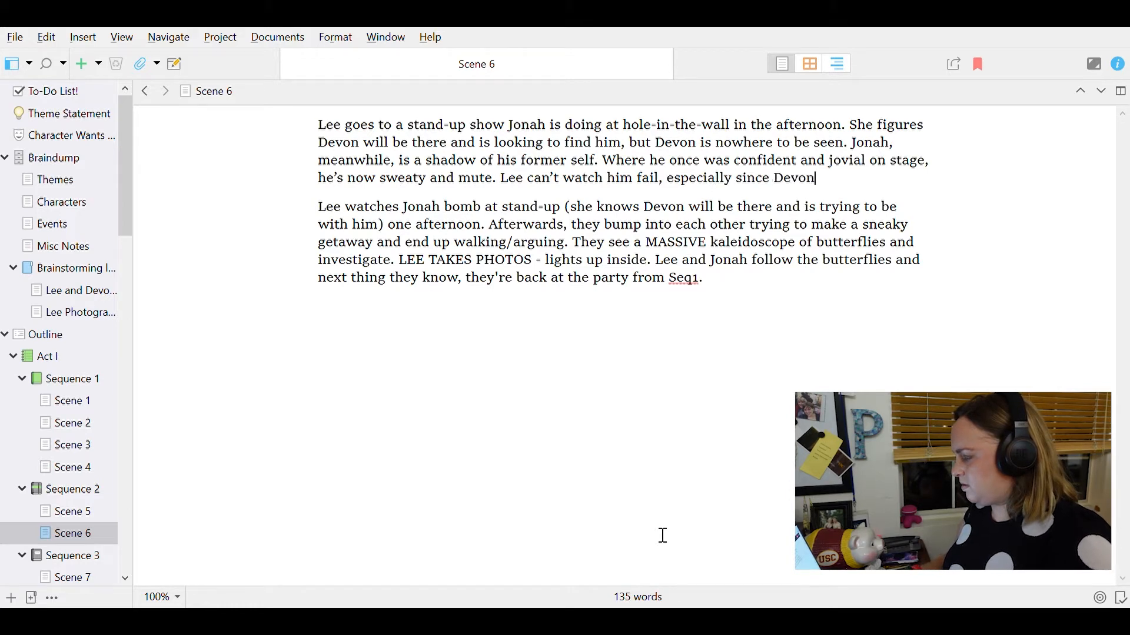
{"action": "type", "text": " isn't there anyway"}
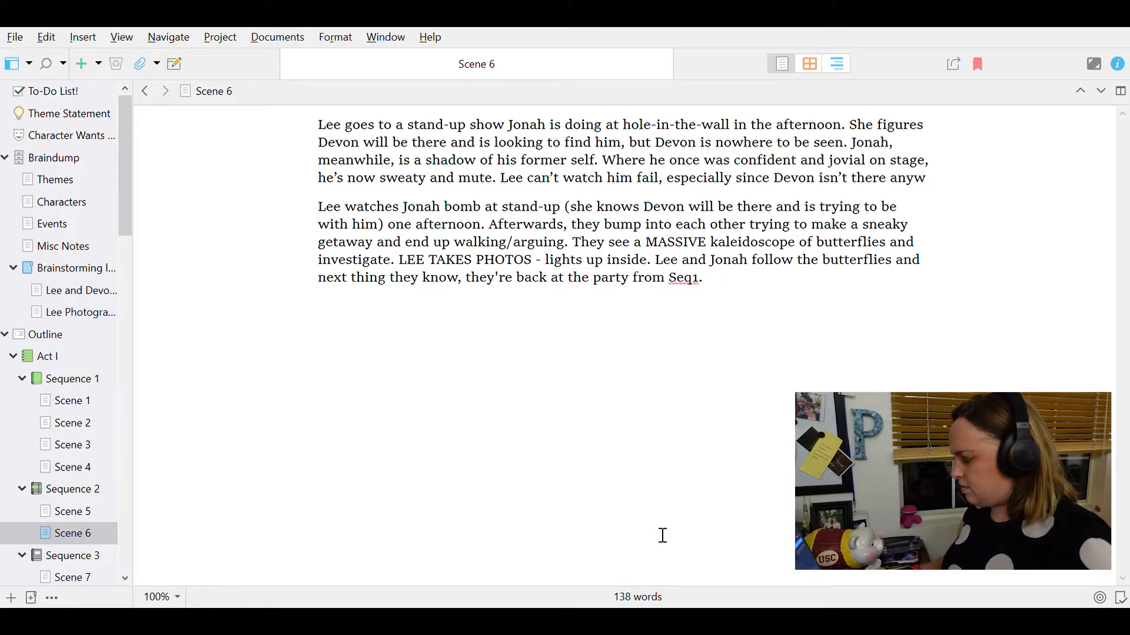
- Split the text before "Lee can't watch him fail" so that it begins a second paragraph
{"action": "key", "text": "alt+Tab"}
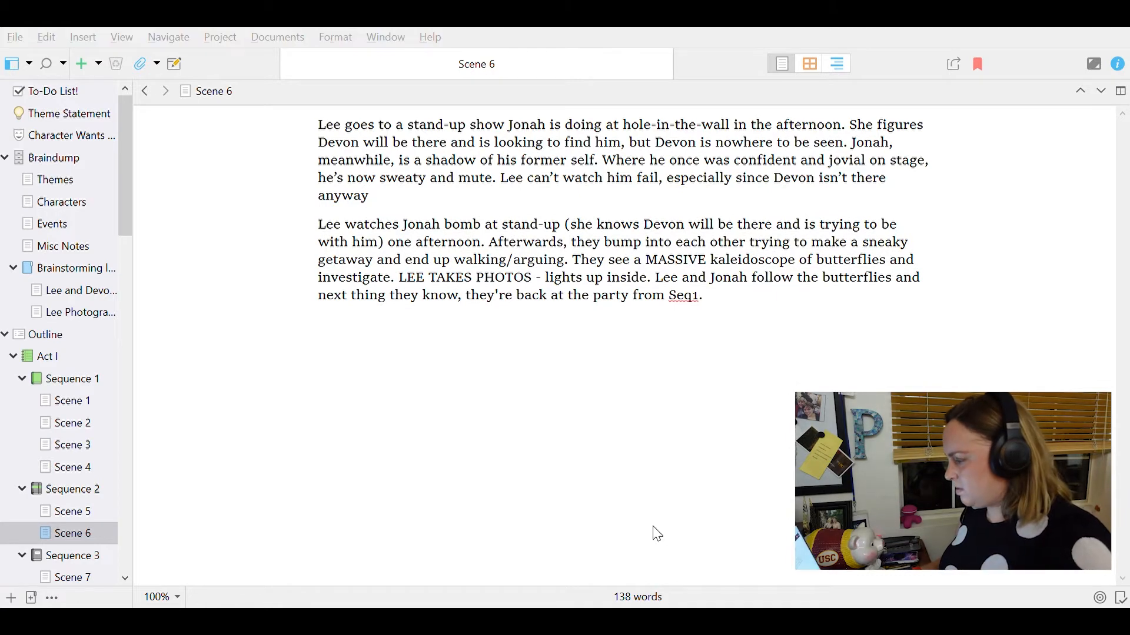
{"action": "left_click", "coordinate": [668, 309]}
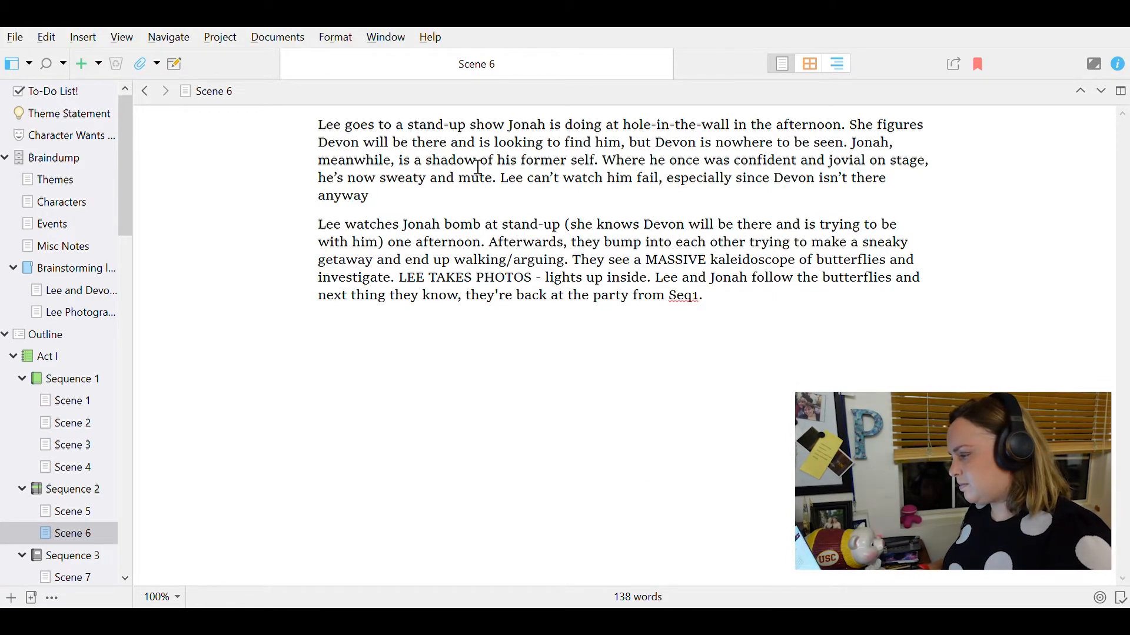
{"action": "key", "text": "Return"}
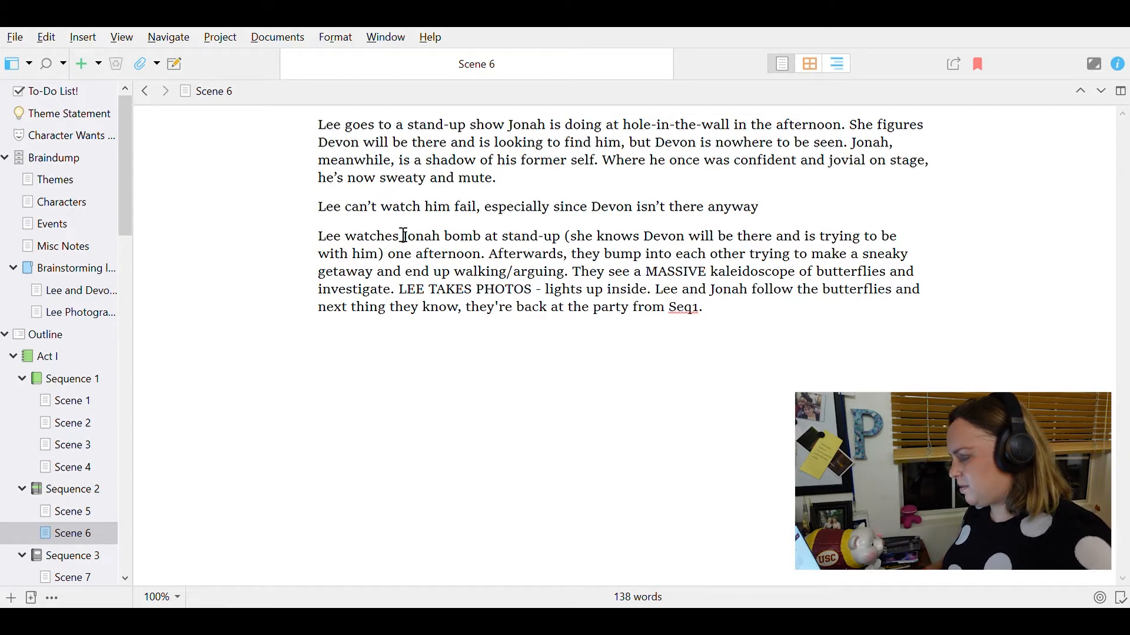
- Continue the second paragraph with ", so she makes a quick getaway. Jonah must have not been far behind, because Lee runs into him outside"
{"action": "type", "text": ", so she makes a "}
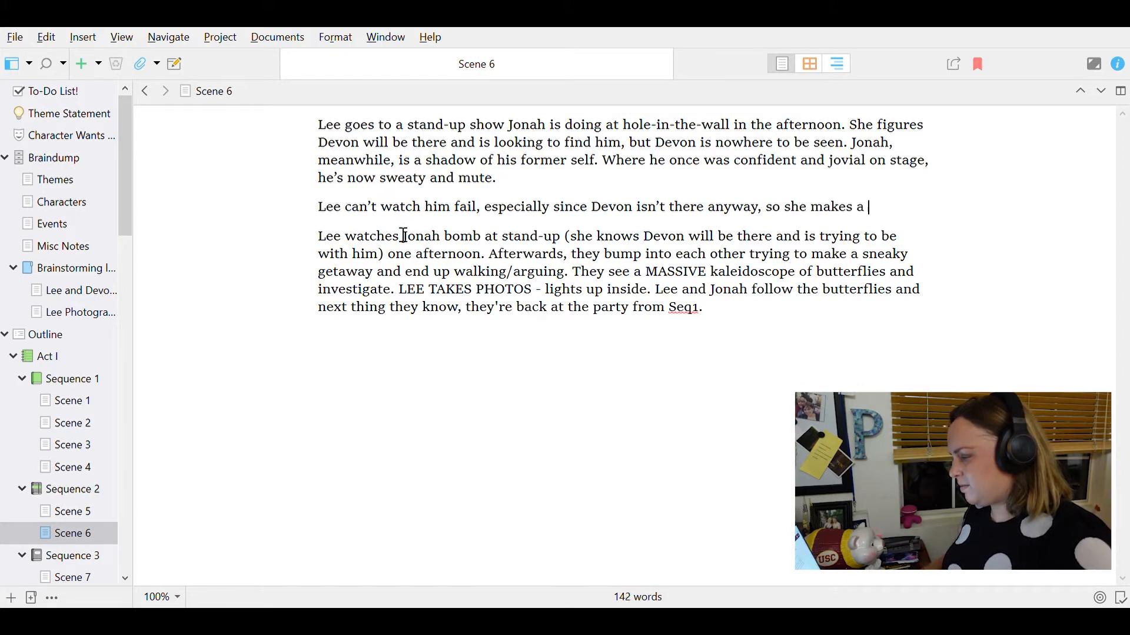
{"action": "type", "text": "quick getawa"}
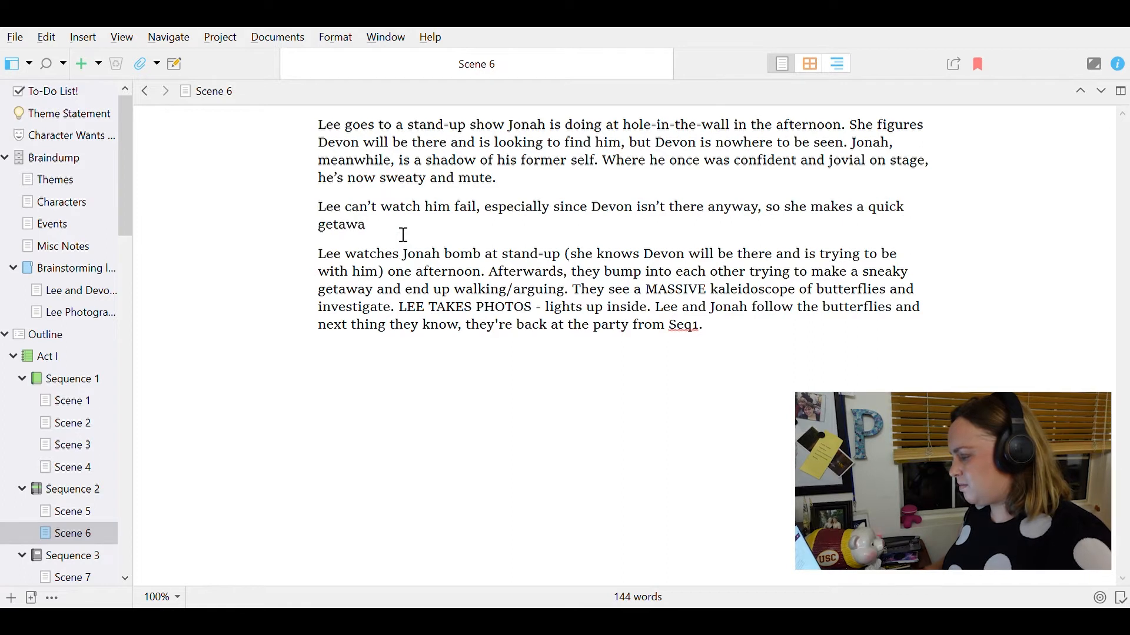
{"action": "type", "text": "y and"}
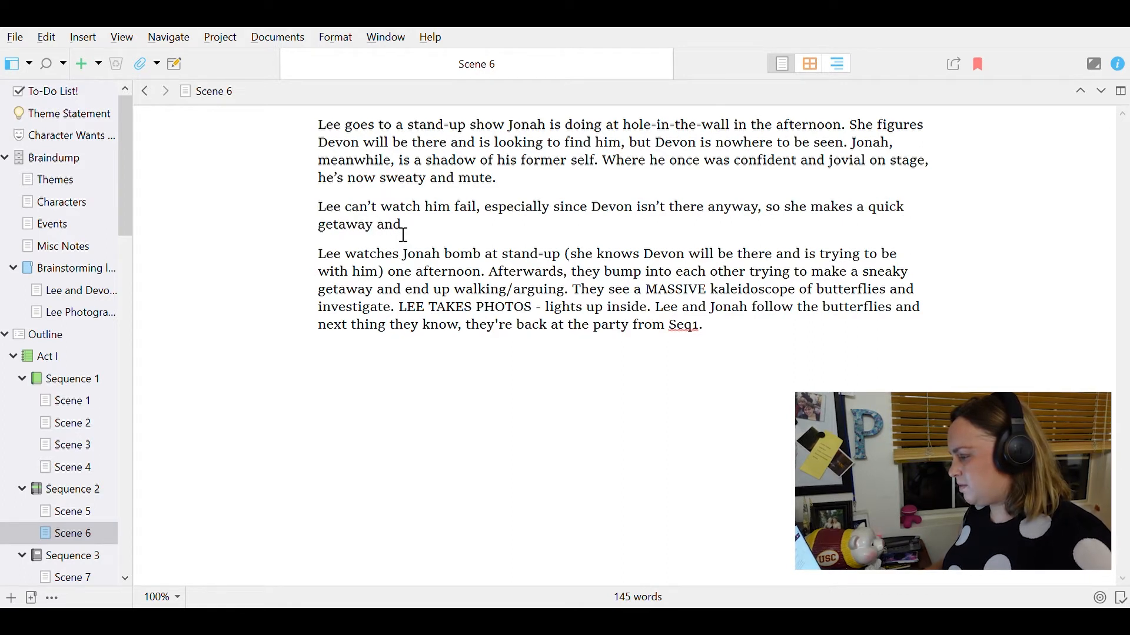
{"action": "type", "text": " Jonah must have not been far behind, because Lee"}
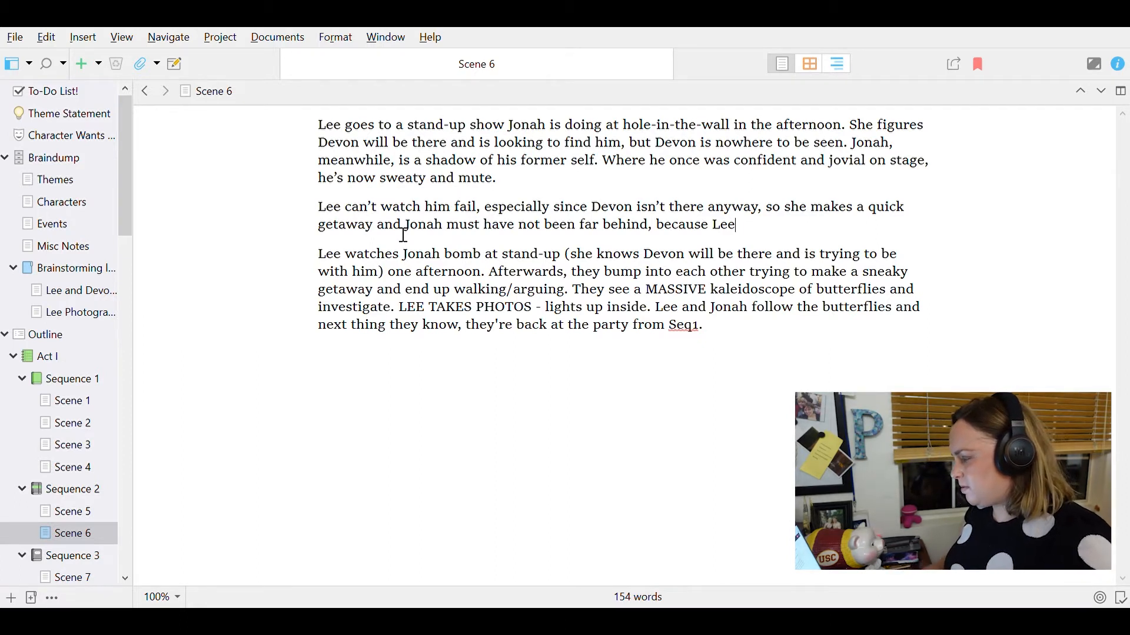
{"action": "key", "text": "ctrl+shift+Left"}
{"action": "key", "text": "BackSpace"}
{"action": "key", "text": "BackSpace"}
{"action": "type", "text": "."}
{"action": "key", "text": "End"}
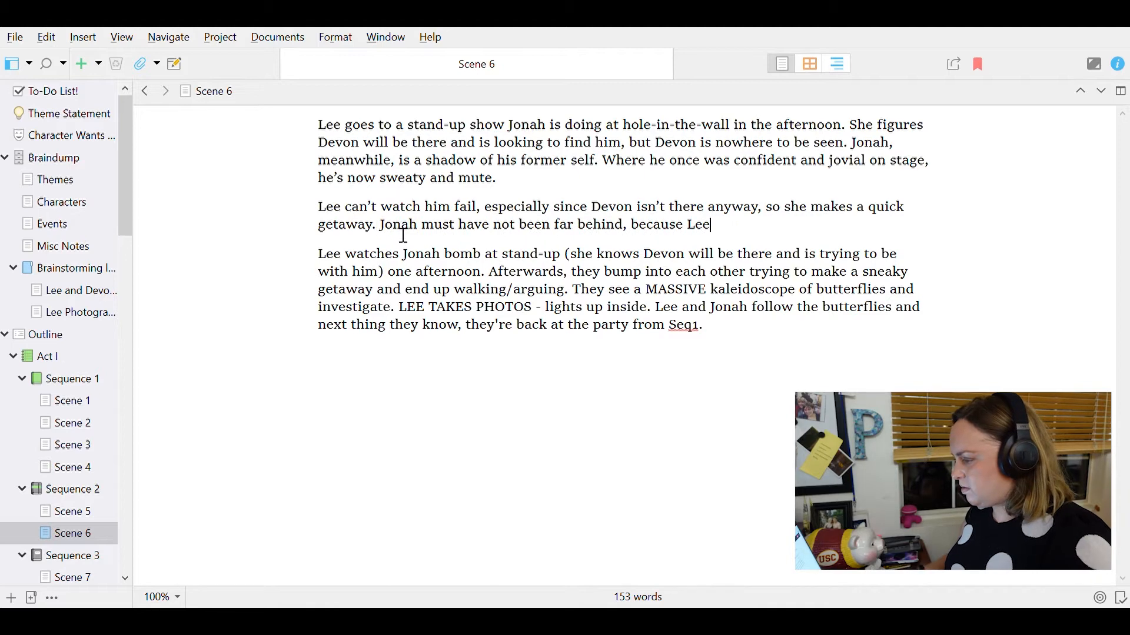
{"action": "type", "text": "runs into him outside"}
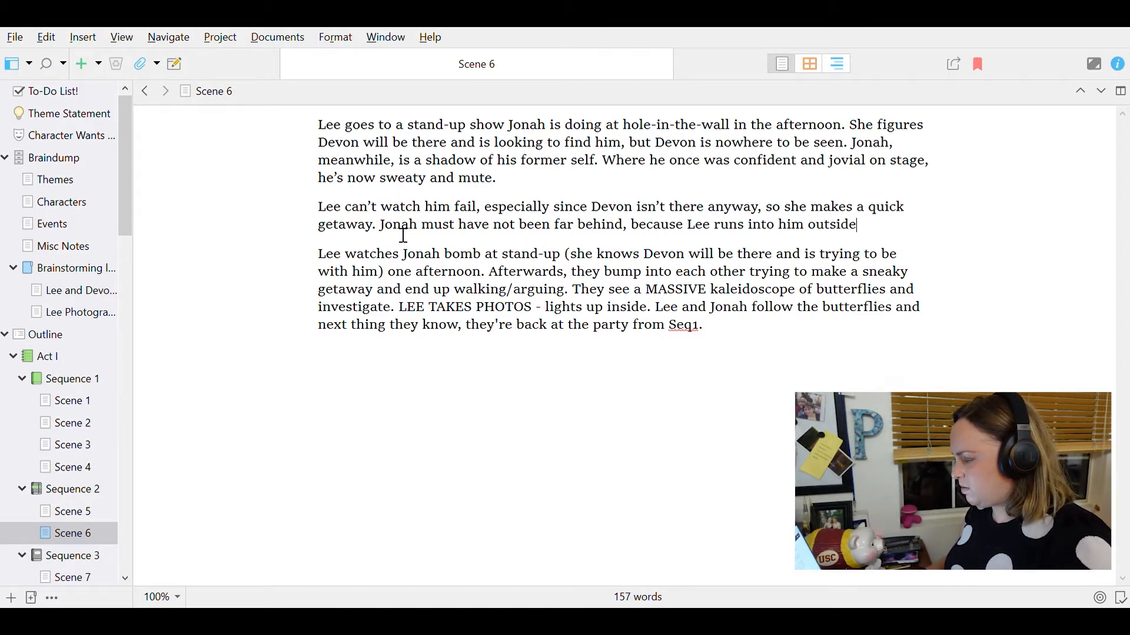
- Continue the second Scene 6 paragraph with ". They end up walking together and arguing (banter time!). As they walk"
{"action": "type", "text": ". They end up walk"}
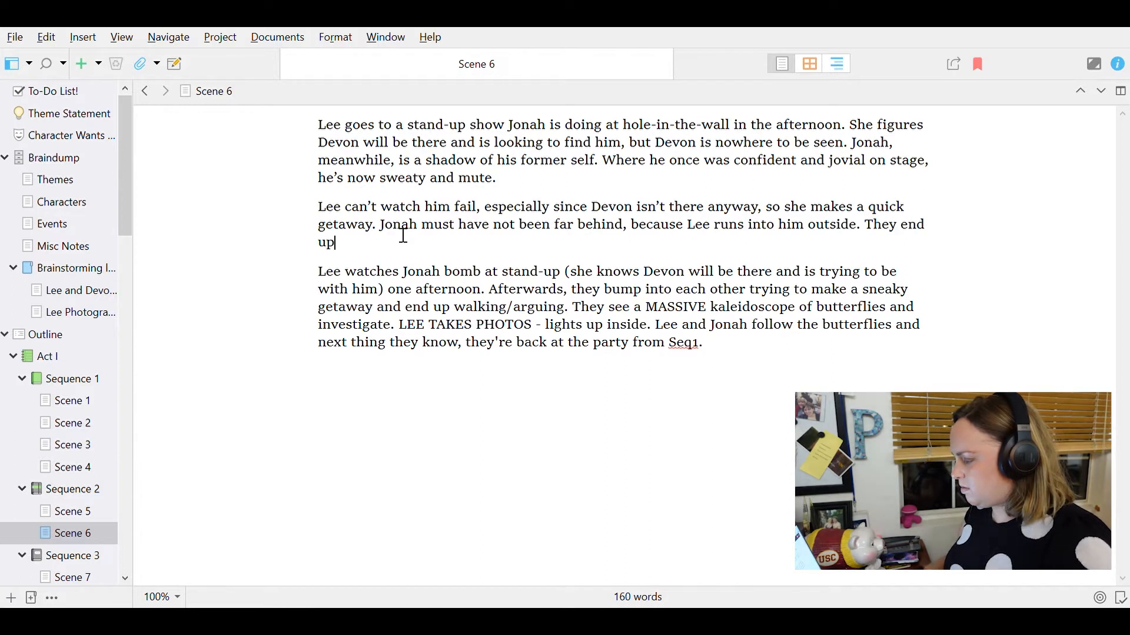
{"action": "type", "text": "ing together and"}
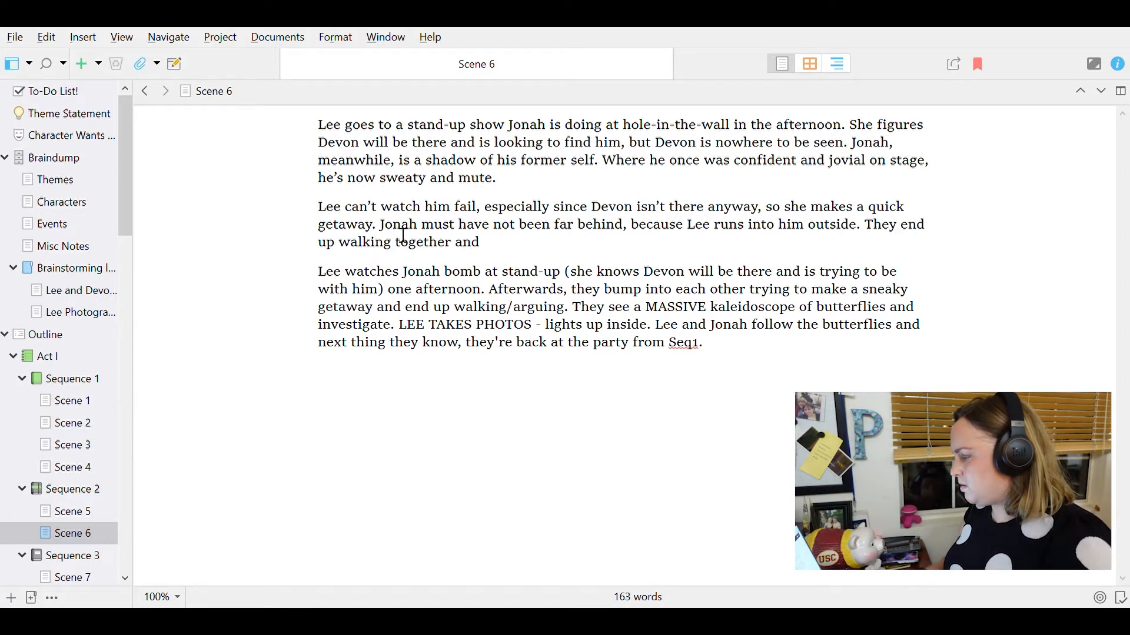
{"action": "type", "text": " arguing (banter time!). As they walk"}
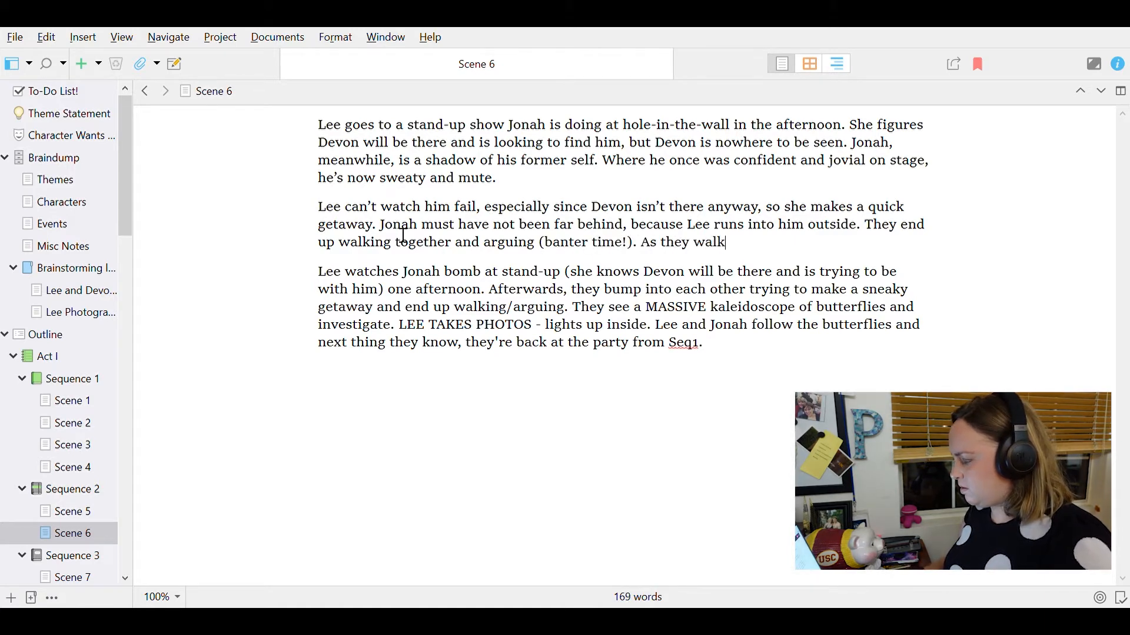
- Complete the sentence with ", they see a massive group of butterflies (called a kaleidoscope) and follow them, to investigate."
{"action": "type", "text": ", they see a"}
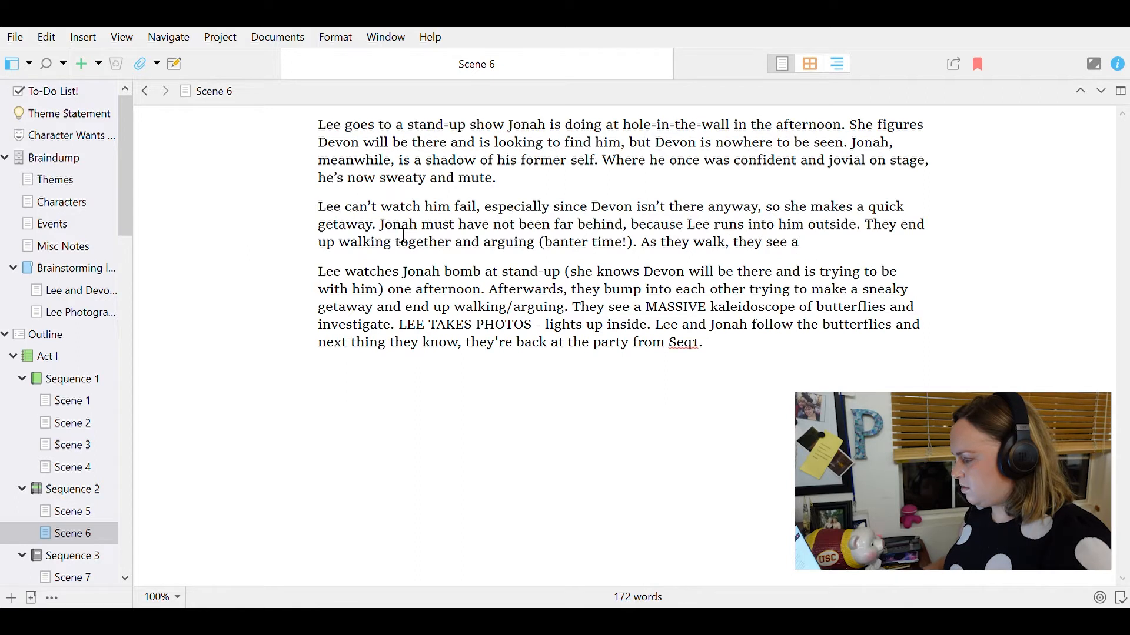
{"action": "type", "text": " massive group of butterflie"}
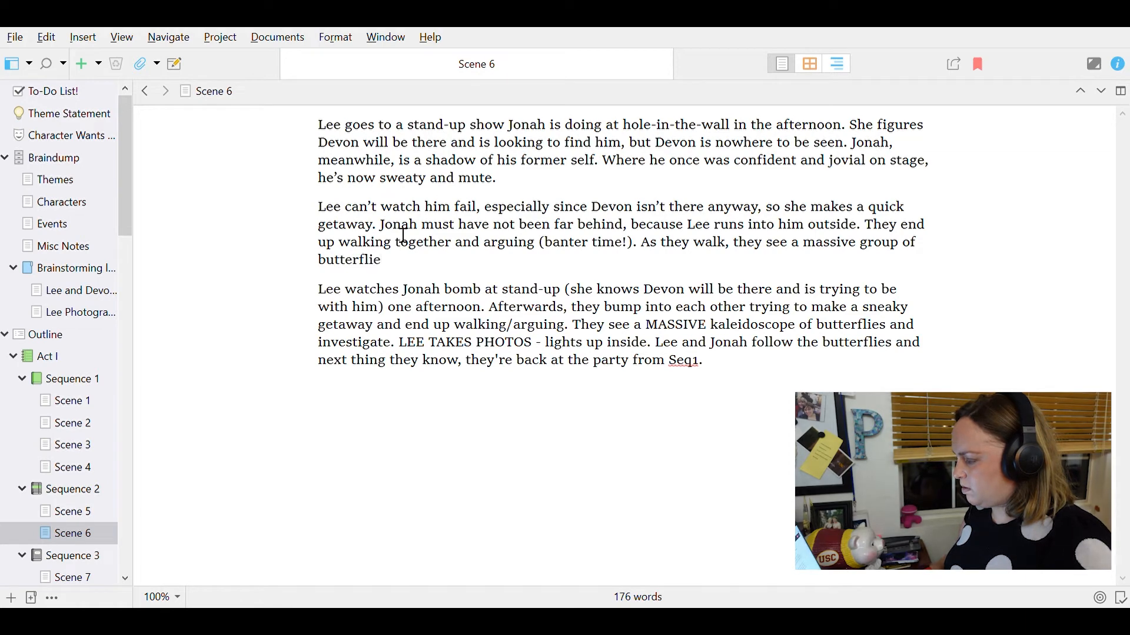
{"action": "type", "text": "s (called a"}
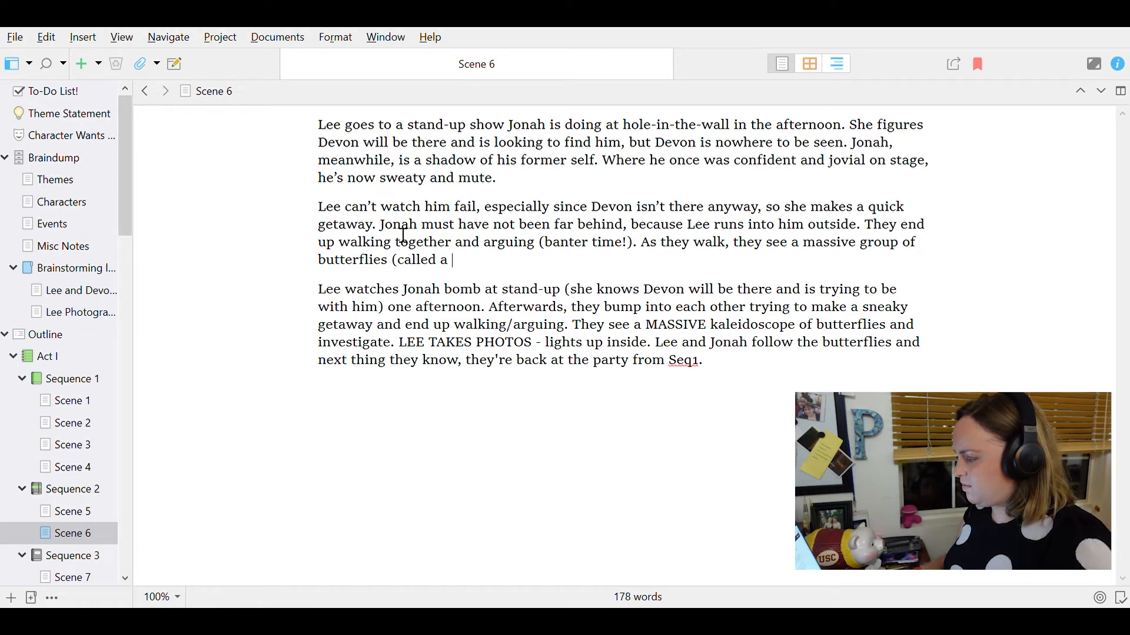
{"action": "type", "text": " kaleid"}
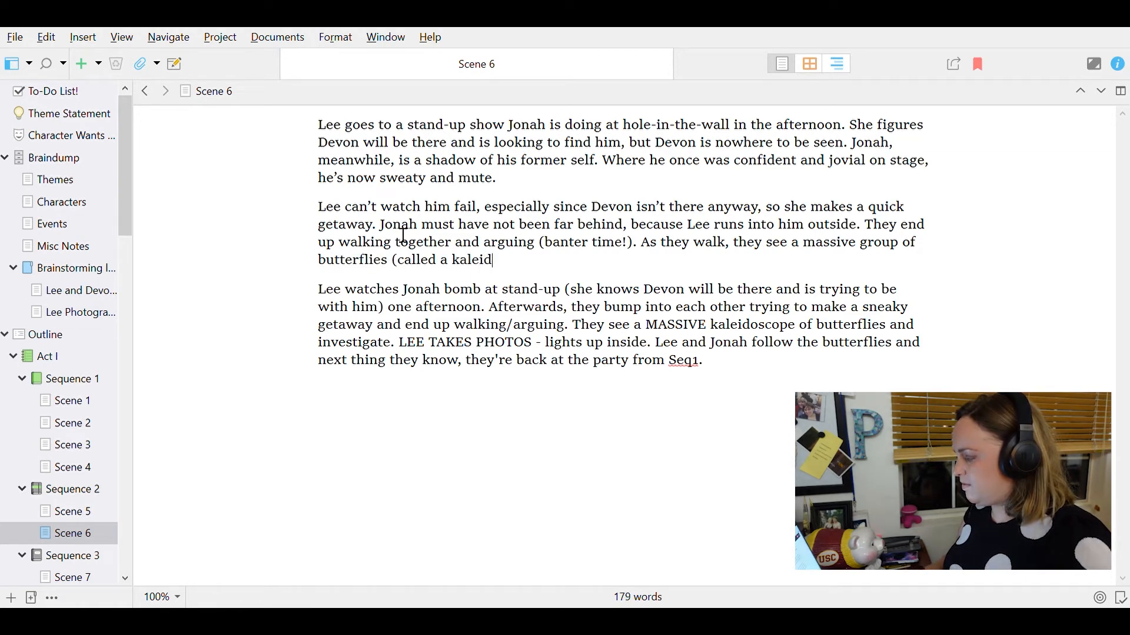
{"action": "type", "text": "oscope) and"}
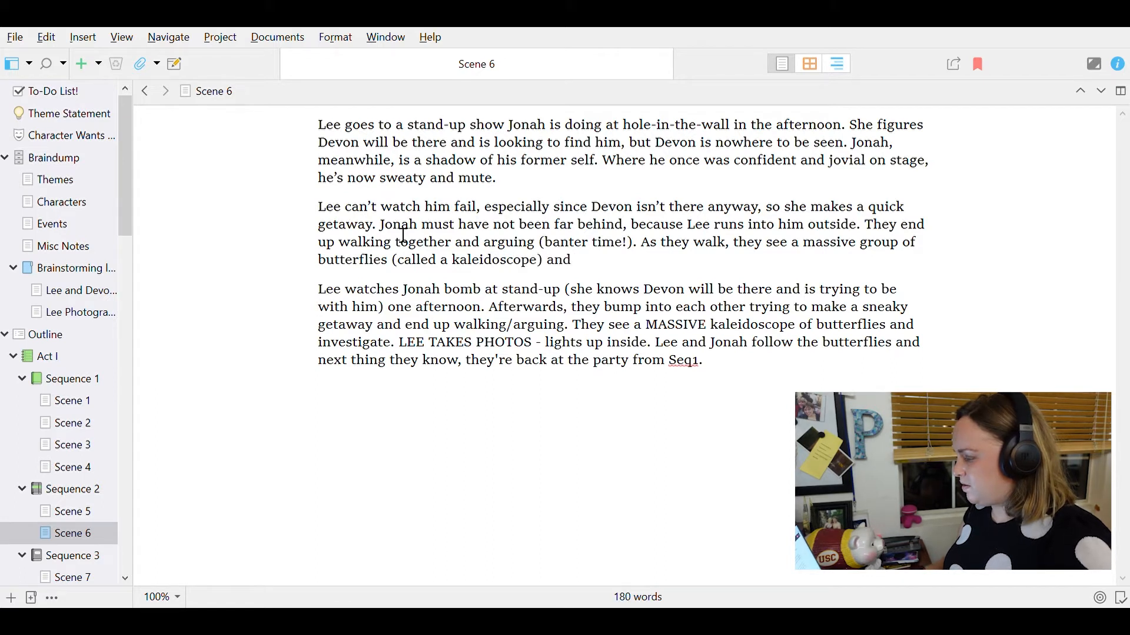
{"action": "type", "text": " follow them, to i"}
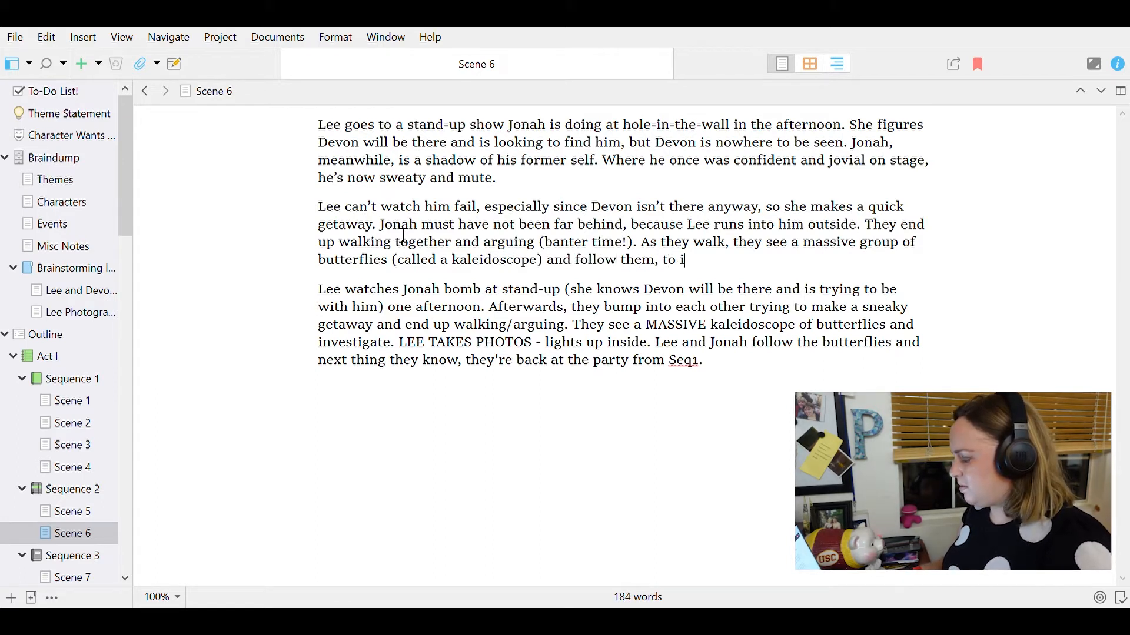
{"action": "type", "text": "nvestigate."}
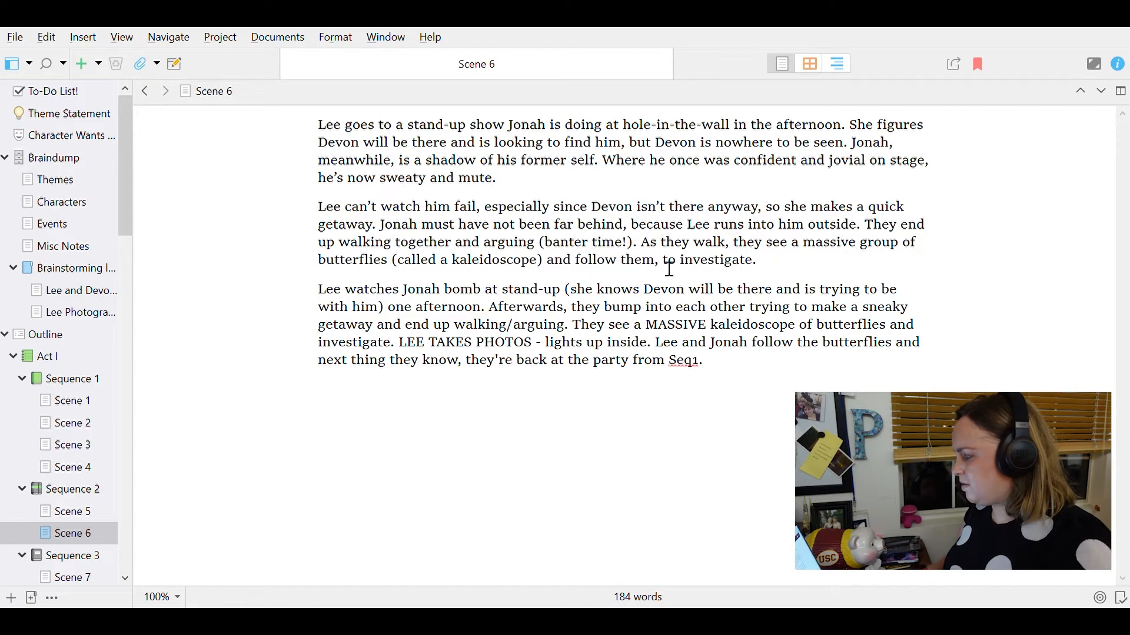
- Add "They knew the annual butterfly migration was supposed to be bigger this year, but" to the second paragraph
{"action": "type", "text": "They knew the "}
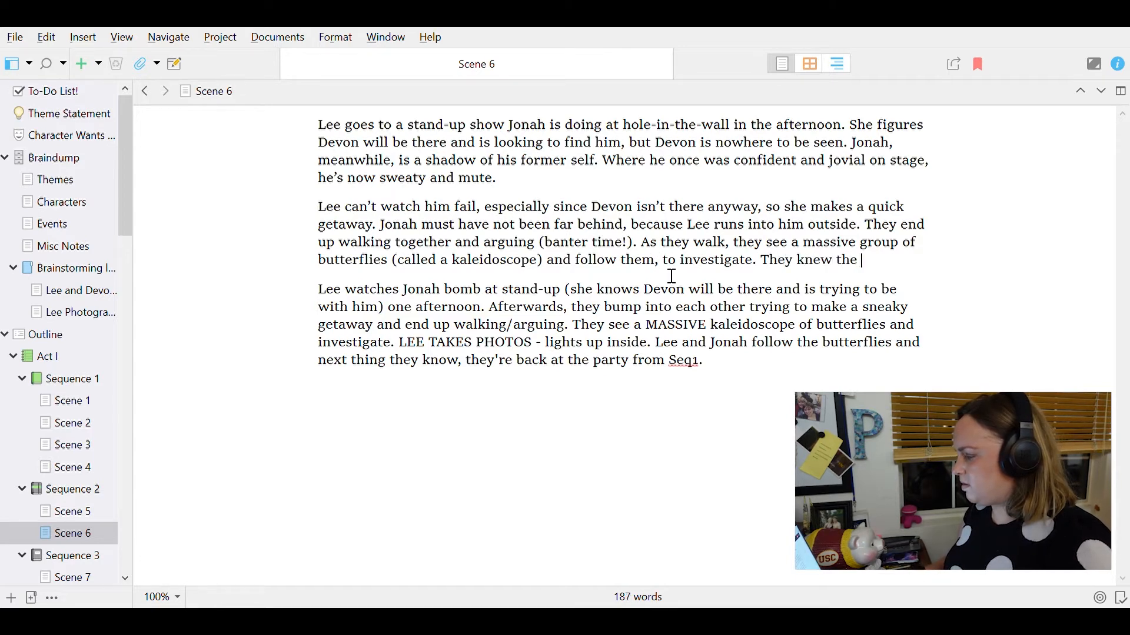
{"action": "type", "text": "butterfly migration"}
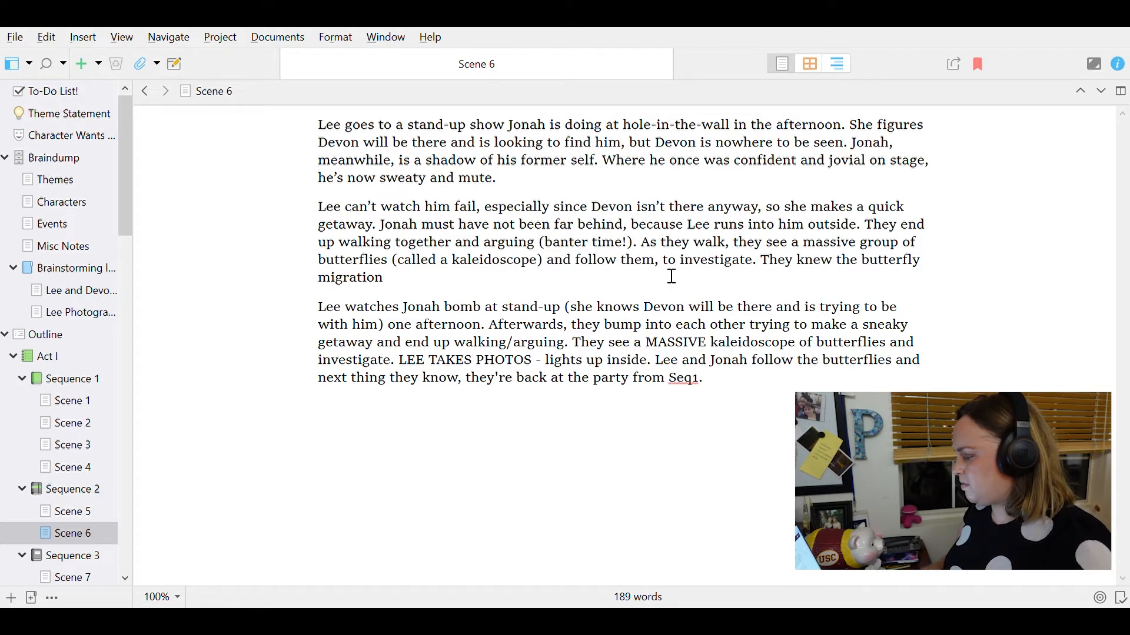
{"action": "type", "text": "annual butterfly migration "}
{"action": "type", "text": "was supposed to be"}
{"action": "type", "text": " bigger this year,"}
{"action": "type", "text": " but "}
- Finish the migration sentence with "it seems like there are 10 times as many butterflies here as anywhere else."
{"action": "type", "text": "it s"}
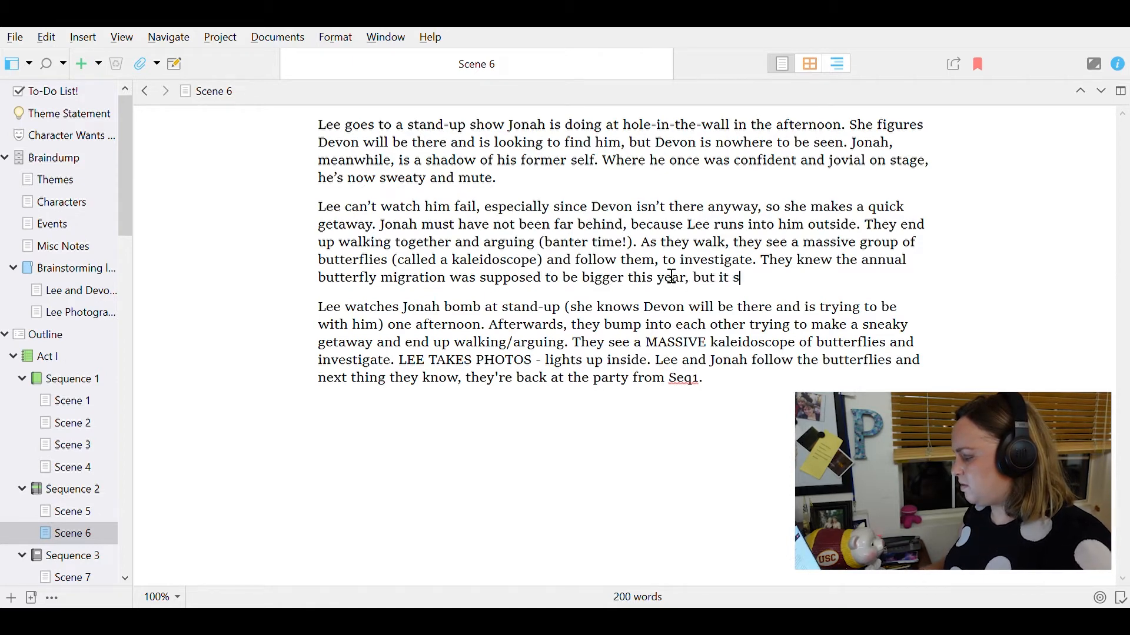
{"action": "type", "text": "eems like there are "}
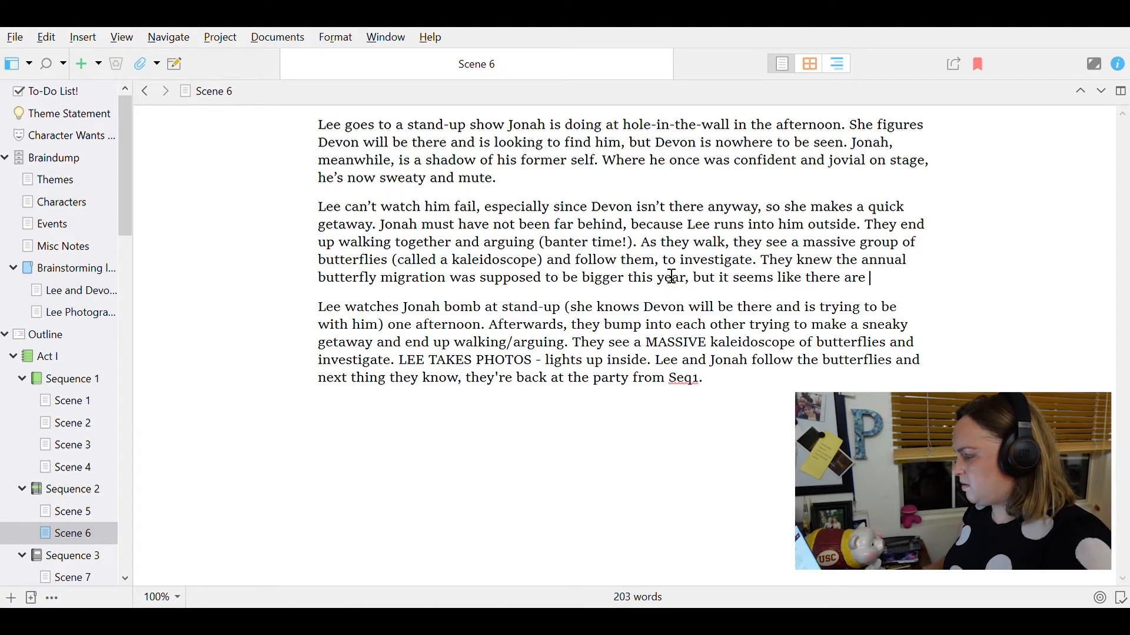
{"action": "type", "text": "10 times as ma"}
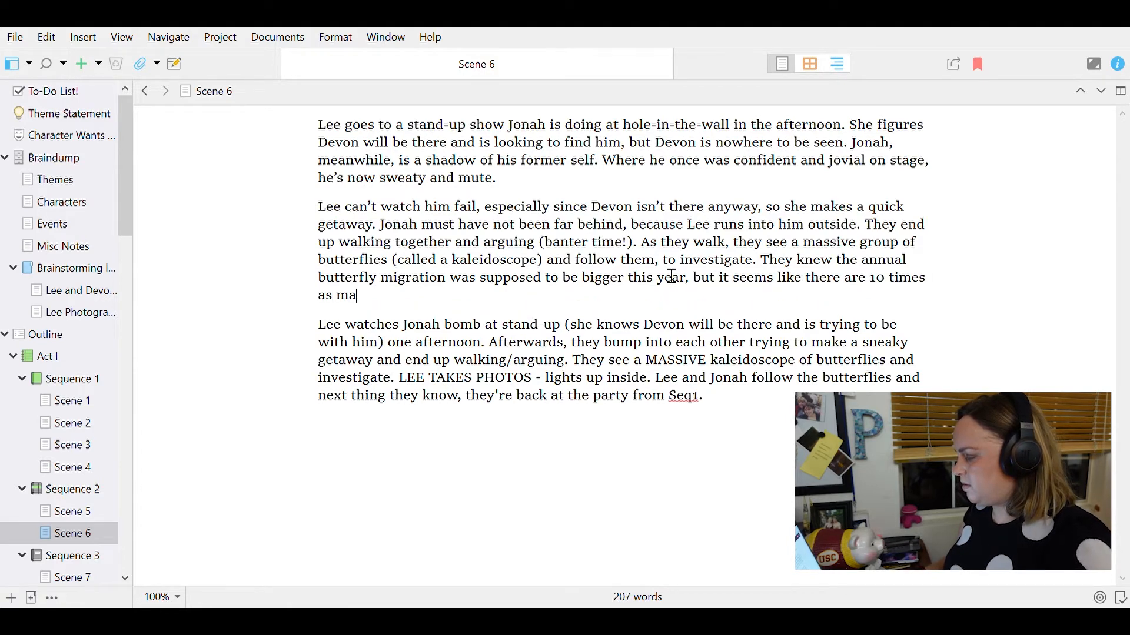
{"action": "type", "text": "ny butterflies"}
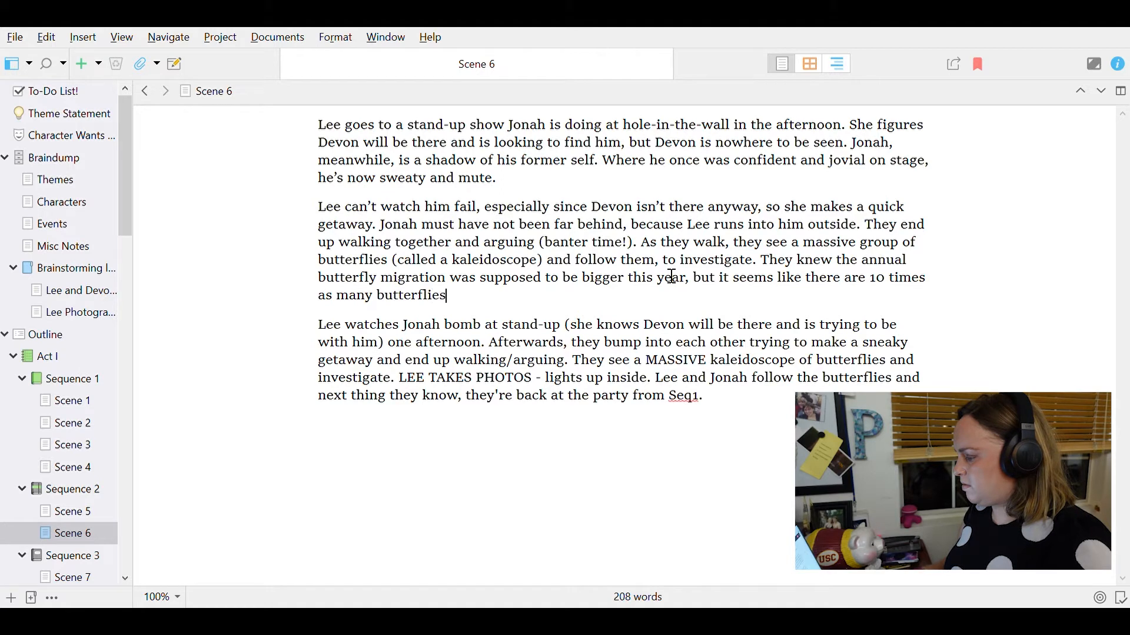
{"action": "type", "text": " here as anywher"}
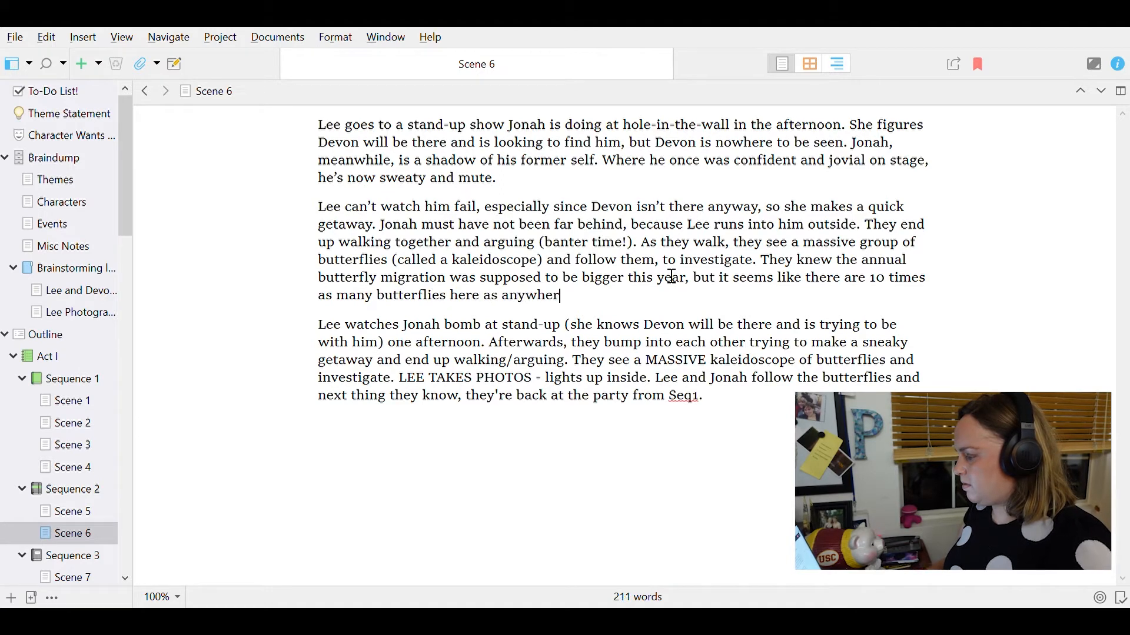
{"action": "type", "text": "e else."}
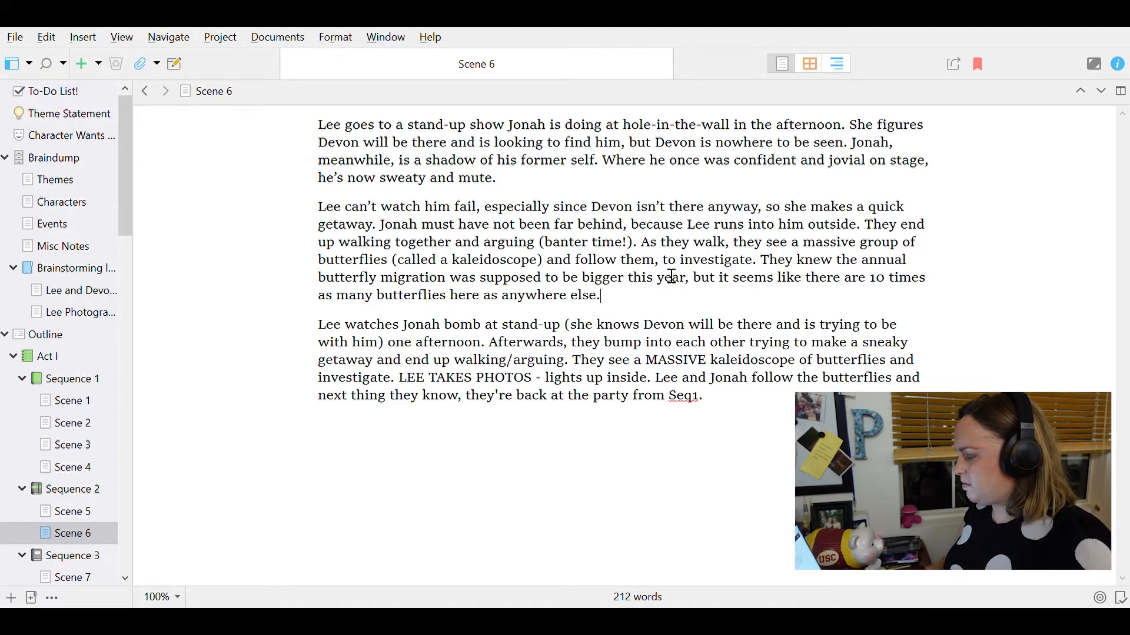
- Start a third paragraph with "As they follow the butterflies, Lee takes photos of them"
{"action": "key", "text": "Return"}
{"action": "type", "text": "As the"}
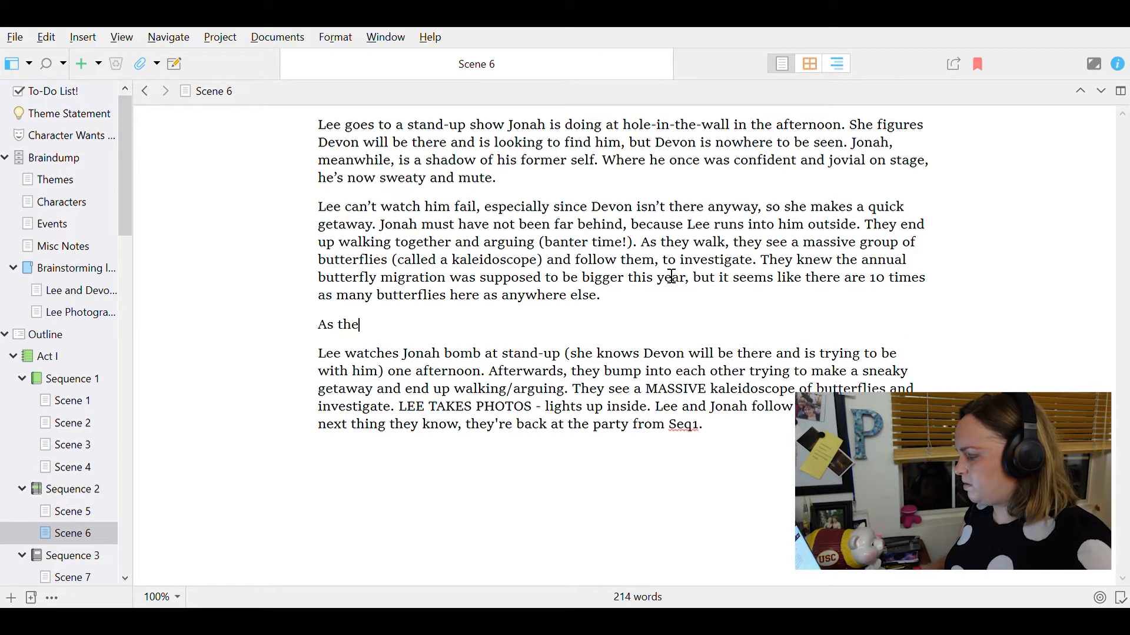
{"action": "type", "text": "y follow the butter"}
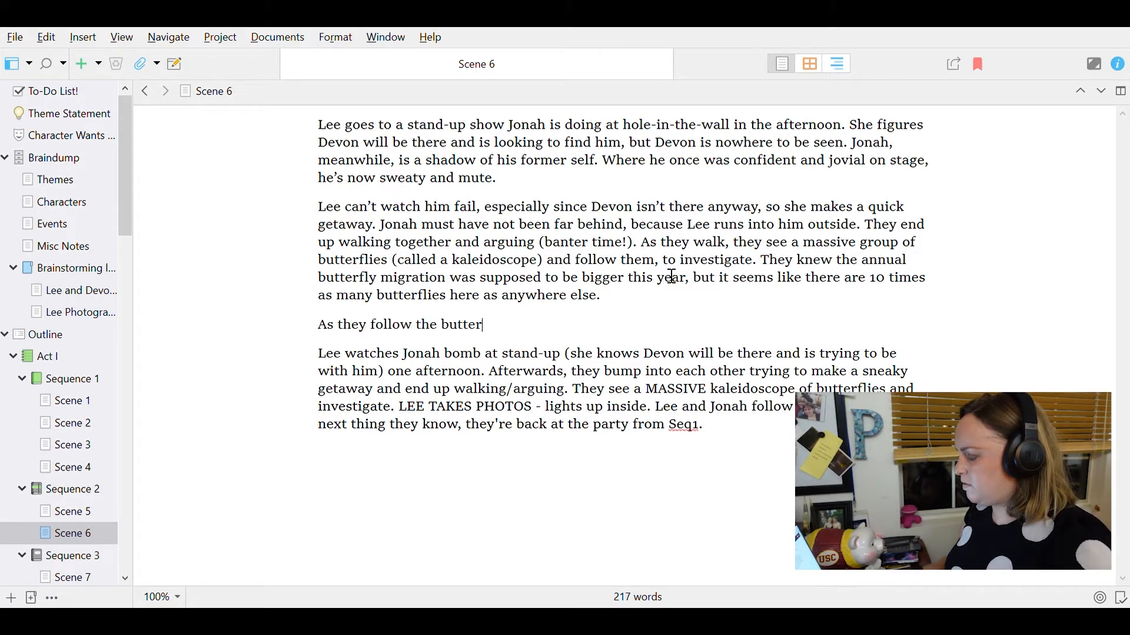
{"action": "type", "text": "flies, Lee ta"}
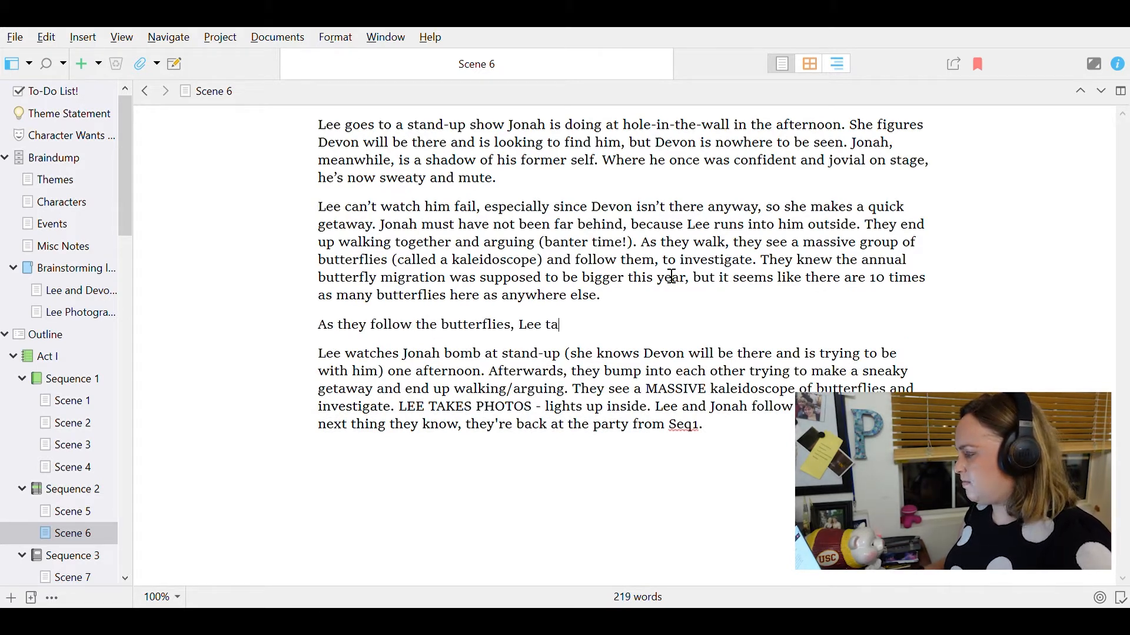
{"action": "type", "text": "kes photos of them"}
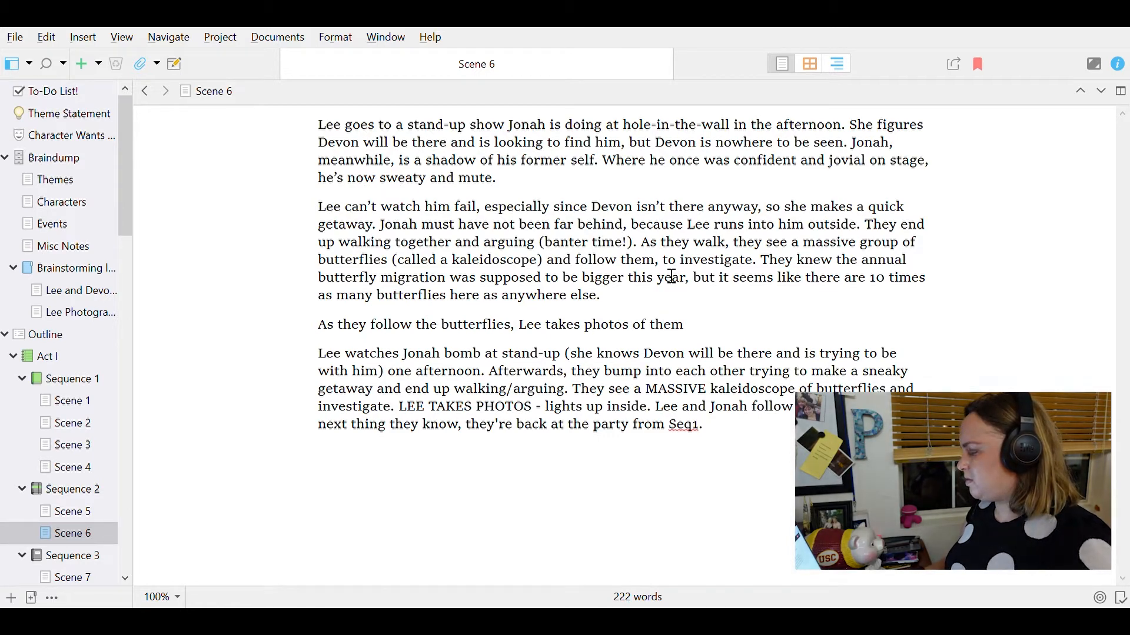
- Complete the photo sentence with "with a nice camera she keeps in her bag and we see her light up."
{"action": "type", "text": " with a ni"}
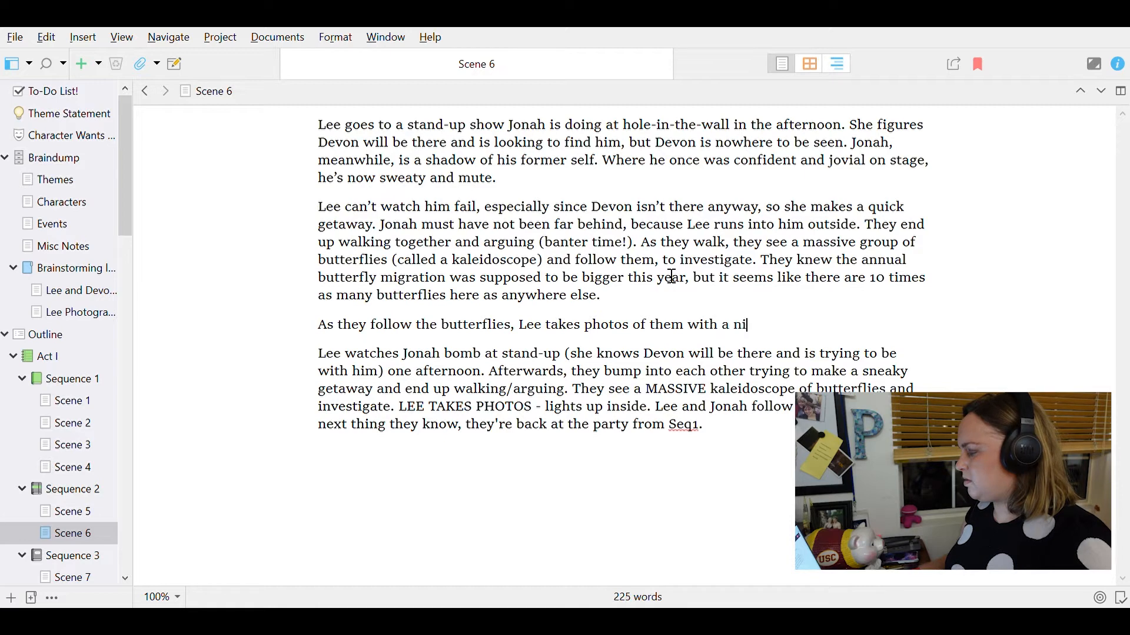
{"action": "type", "text": "ce camera she keeps in "}
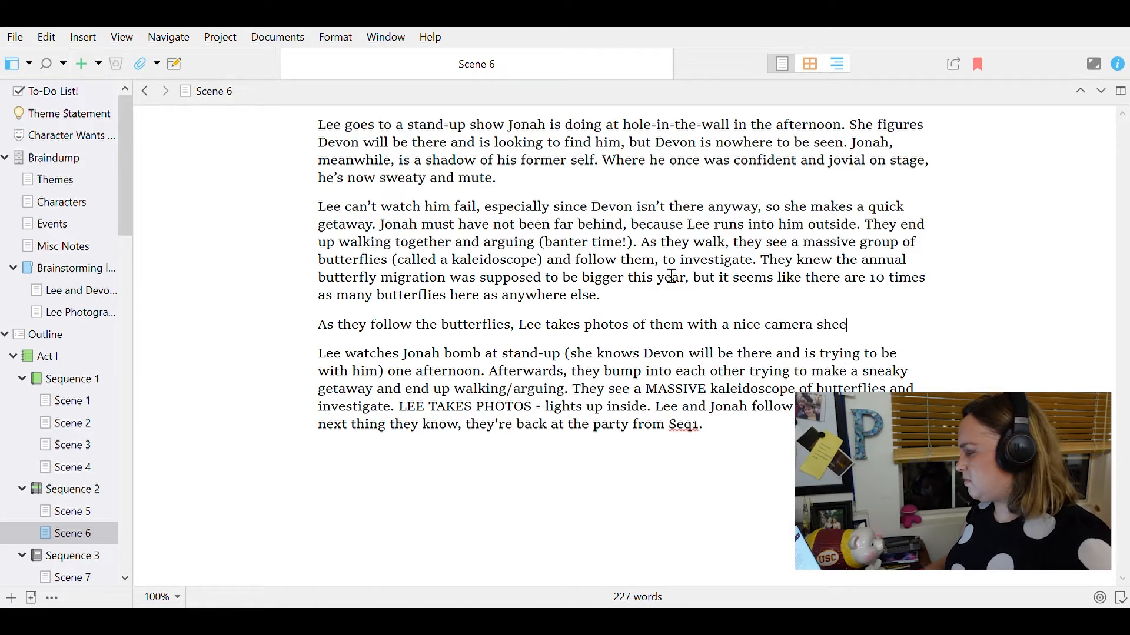
{"action": "type", "text": "her bag and we w"}
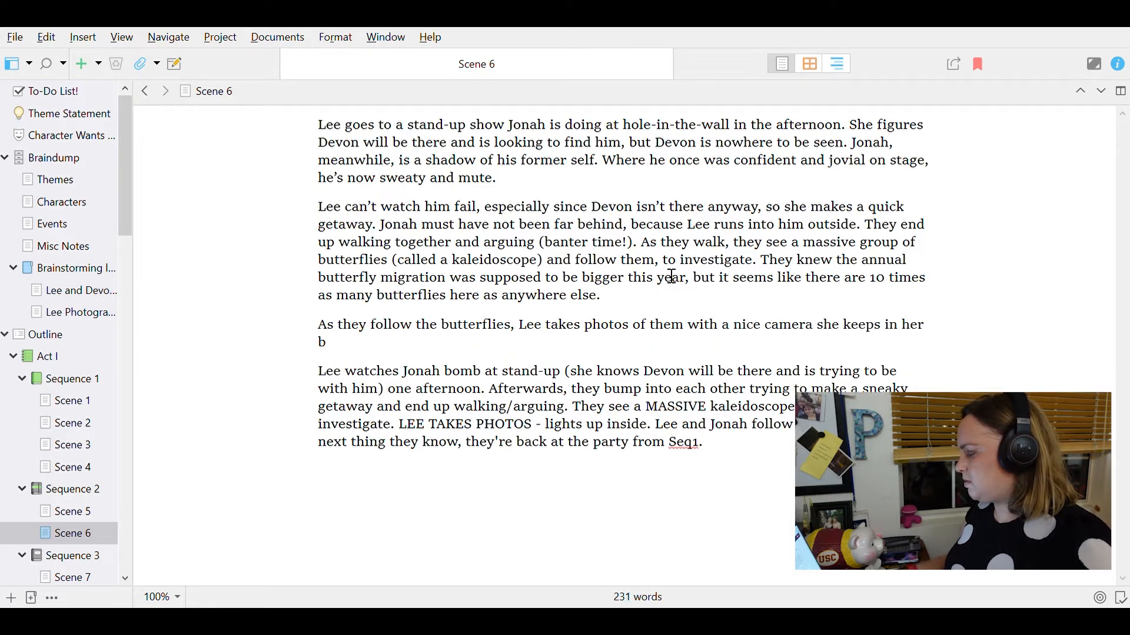
{"action": "type", "text": "ee "}
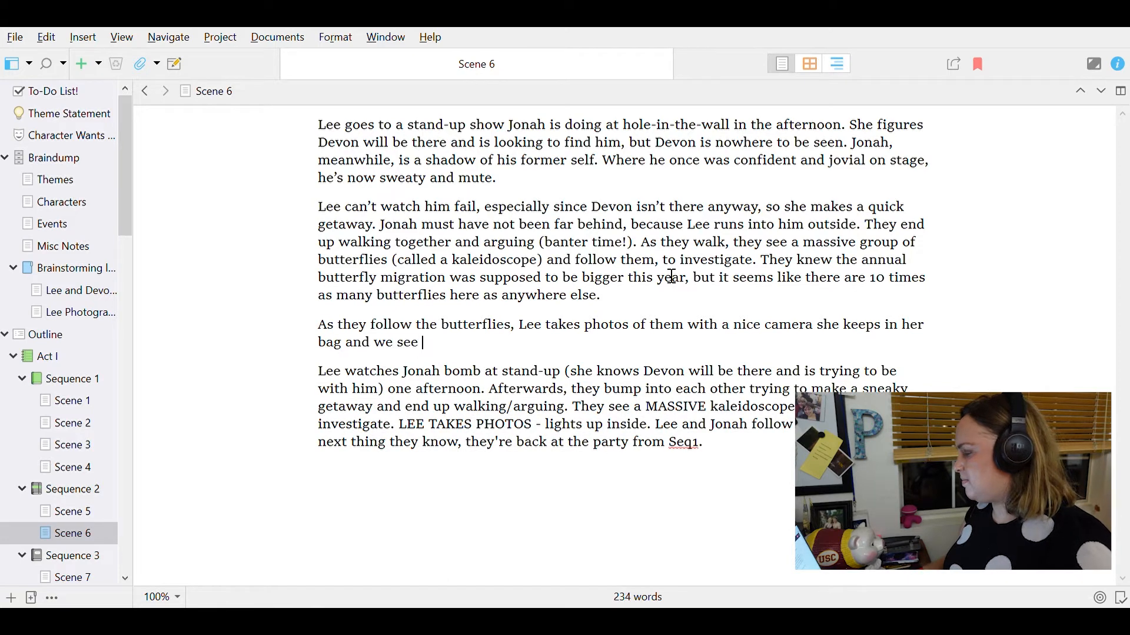
{"action": "type", "text": "her light up"}
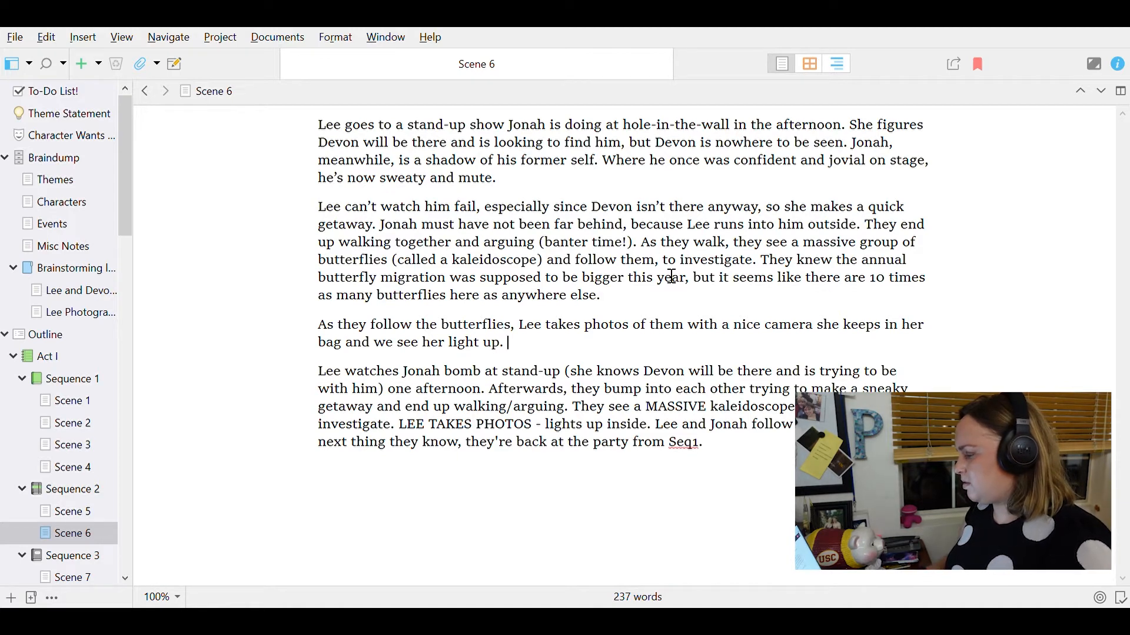
{"action": "type", "text": ". Th"}
{"action": "key", "text": "BackSpace"}
{"action": "key", "text": "BackSpace"}
- Add "Lee and Jonah follow the butterflies into an enclosed area of some sort (a cave, a grove of trees, a walled garden)"
{"action": "type", "text": "L"}
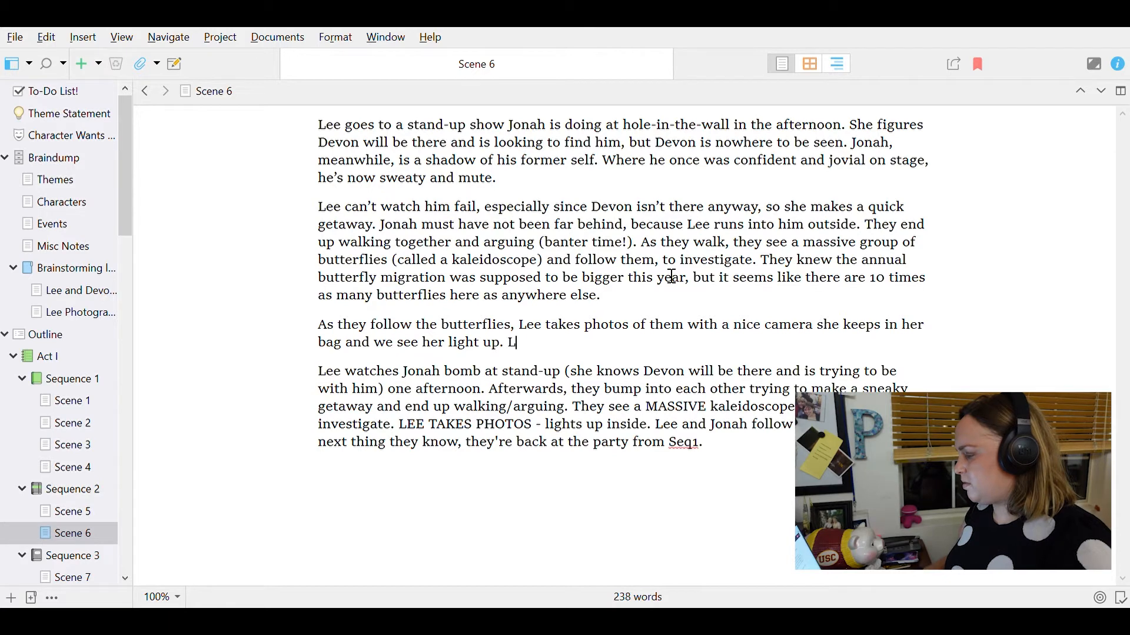
{"action": "type", "text": "ee and Jonah follow "}
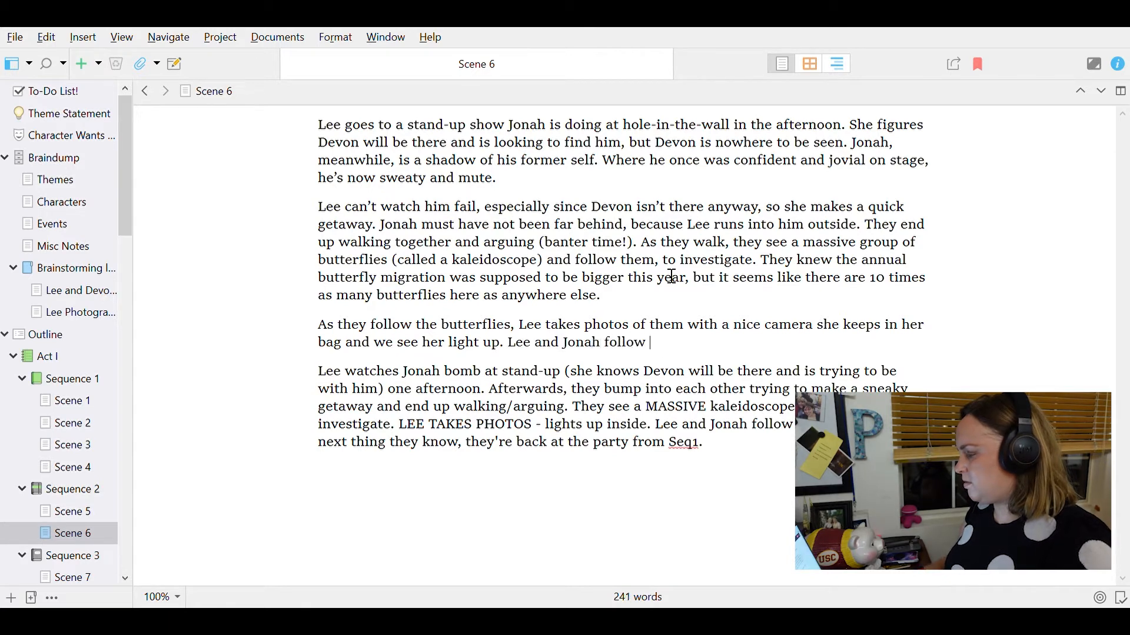
{"action": "type", "text": "the butterflies into a"}
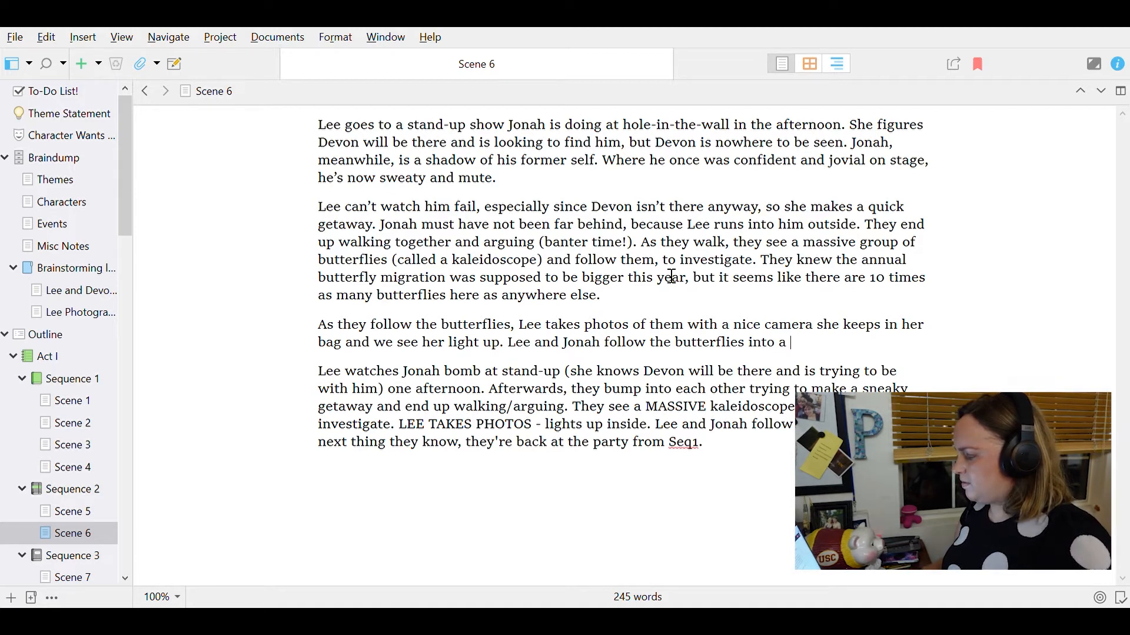
{"action": "type", "text": "n enclosed a"}
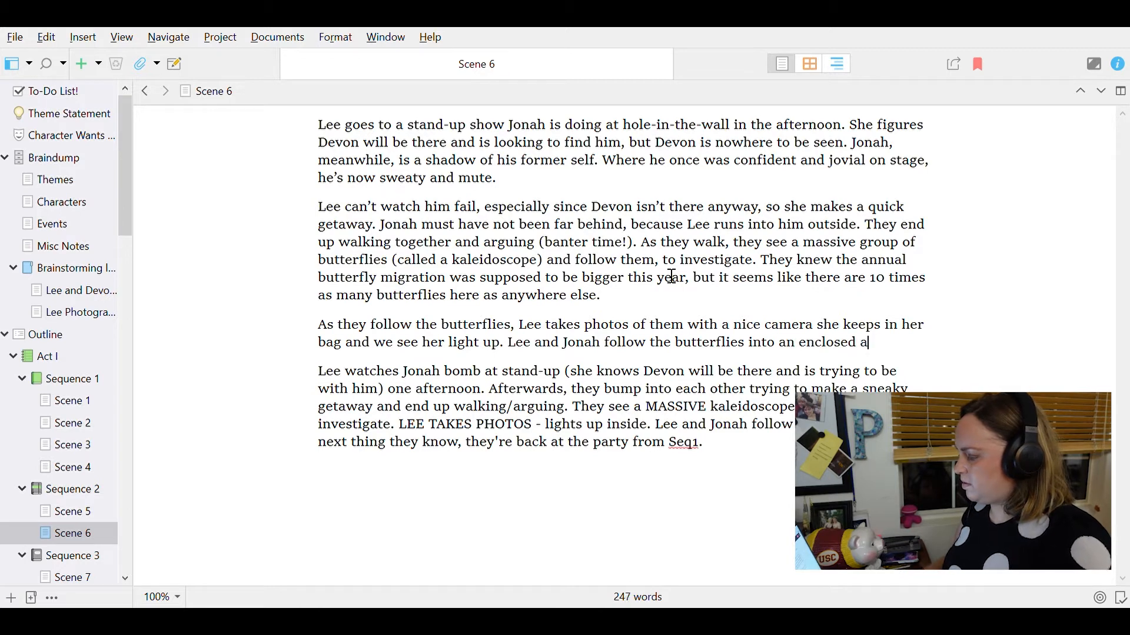
{"action": "type", "text": "rea of a"}
{"action": "key", "text": "BackSpace"}
{"action": "type", "text": "some"}
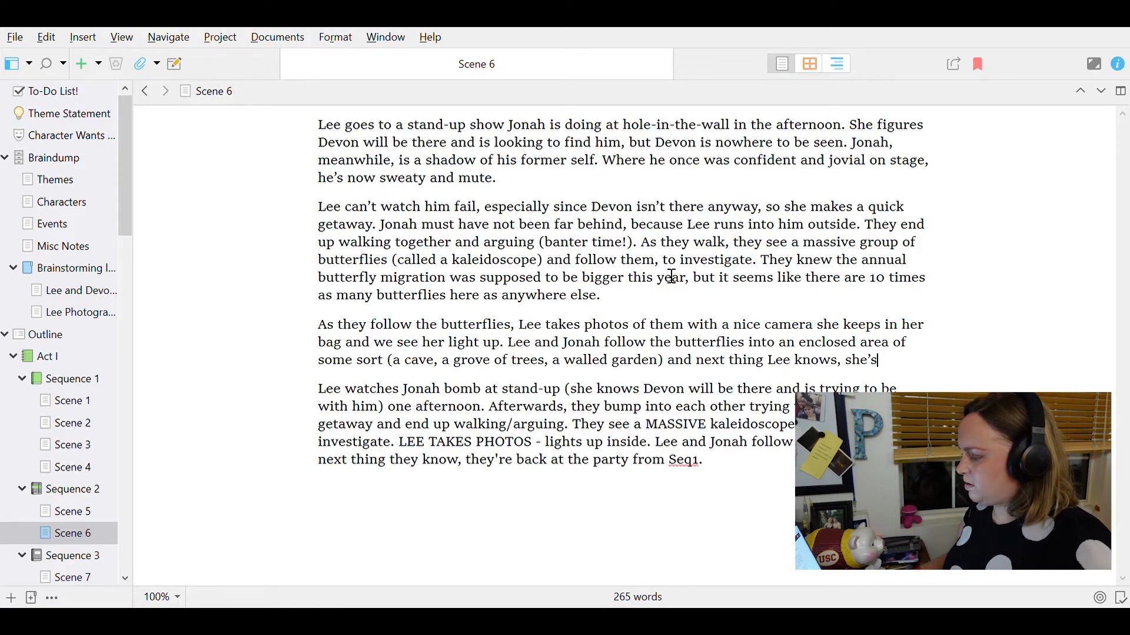
- Complete the sentence with "and next thing Lee knows, she's back at the party - the worst night of her life - from sequence 1"
{"action": "type", "text": "t the party - the worst night of her life - from s"}
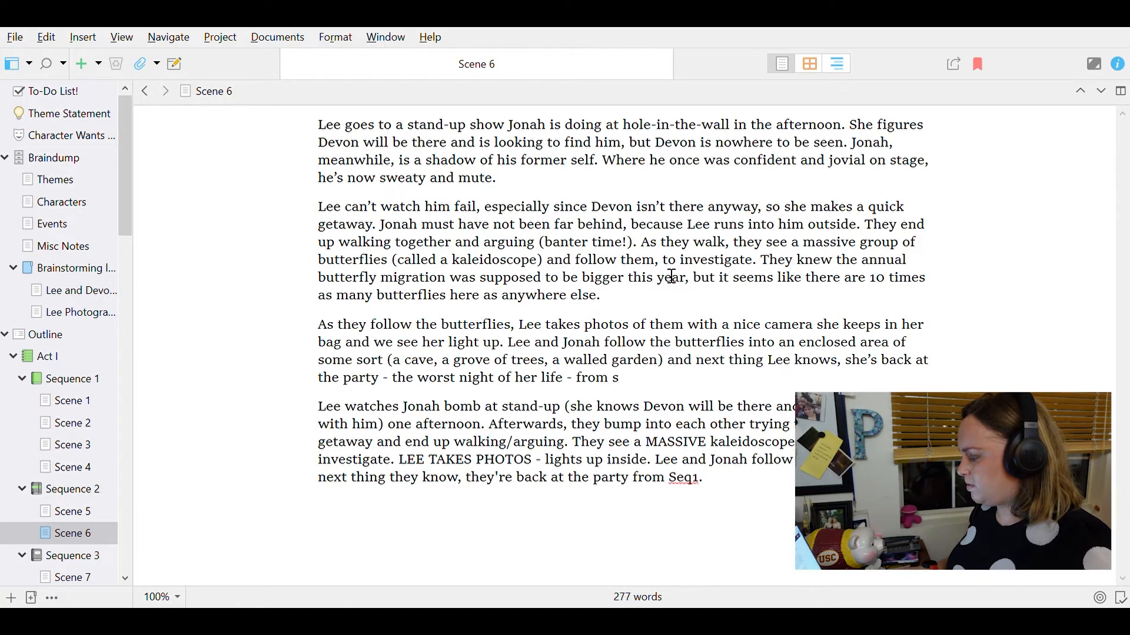
- Delete the old rough-notes paragraph beginning "Lee watches Jonah bomb at stand-up" from the end of Scene 6
{"action": "key", "text": "shift+Down"}
{"action": "key", "text": "shift+Down"}
{"action": "key", "text": "shift+Down"}
{"action": "key", "text": "shift+Down"}
{"action": "key", "text": "shift+Down"}
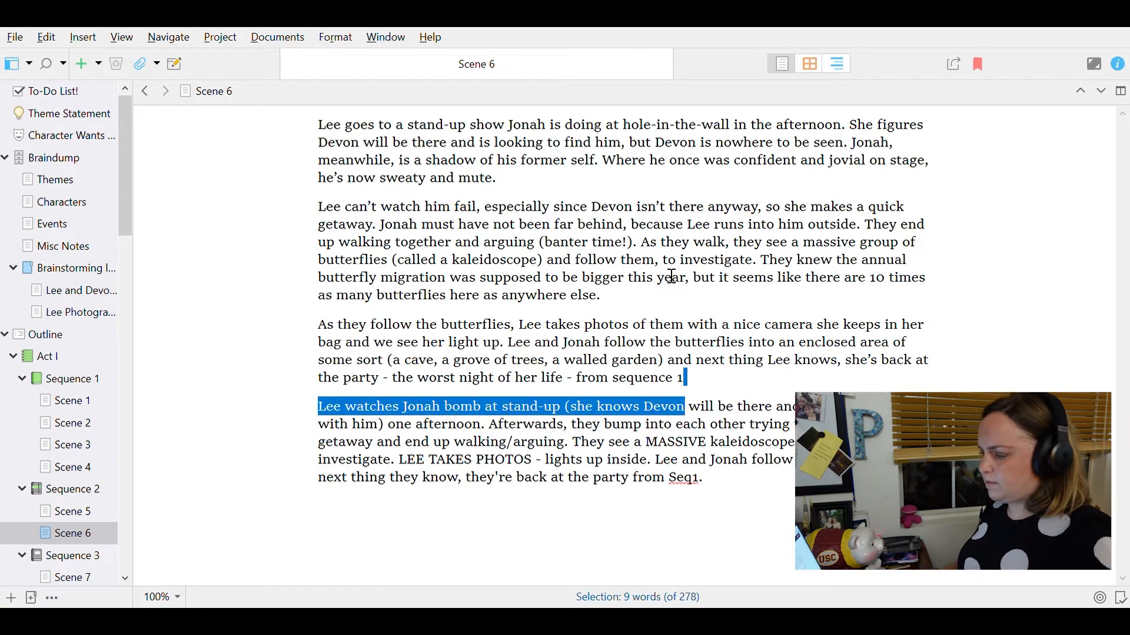
{"action": "key", "text": "BackSpace"}
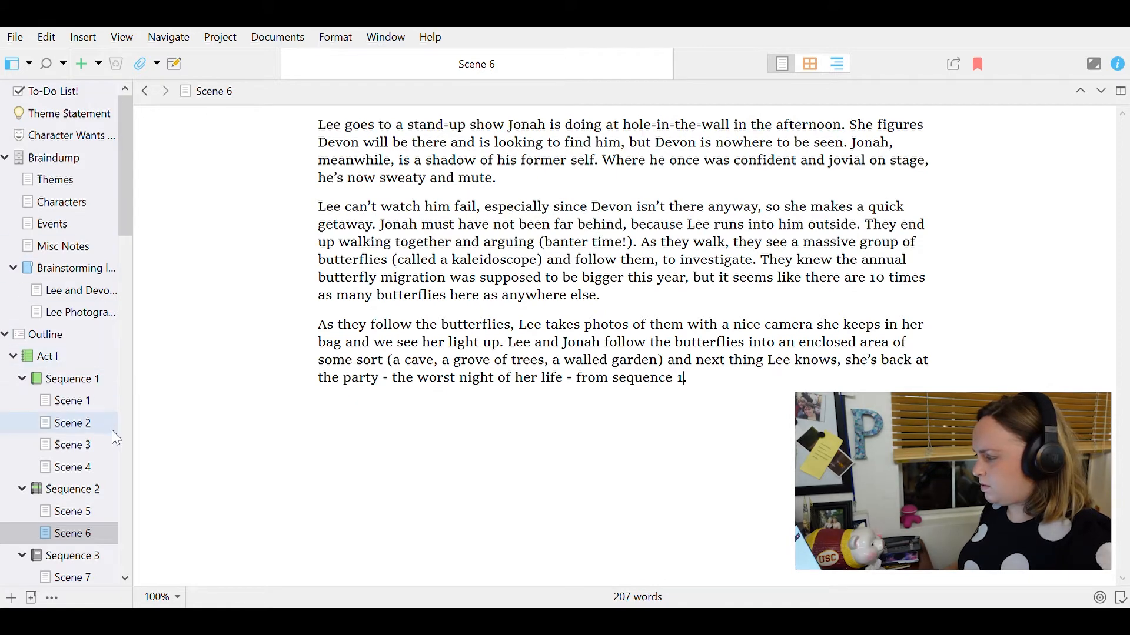
- Open Scene 7 in Sequence 3 and remove the word "original" from its opening sentence so it begins "The party"
{"action": "scroll", "coordinate": [115, 435], "scroll_direction": "down", "scroll_amount": 2}
{"action": "left_click", "coordinate": [74, 379]}
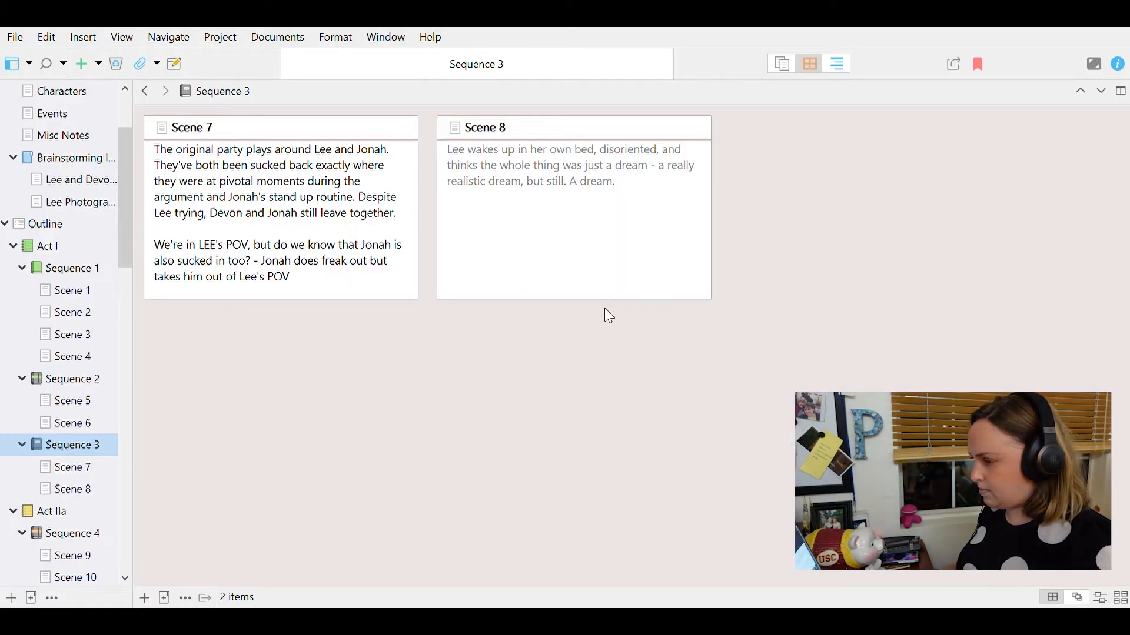
{"action": "left_click", "coordinate": [70, 468]}
{"action": "left_click", "coordinate": [533, 318]}
{"action": "left_click_drag", "start_coordinate": [614, 171], "coordinate": [279, 144]}
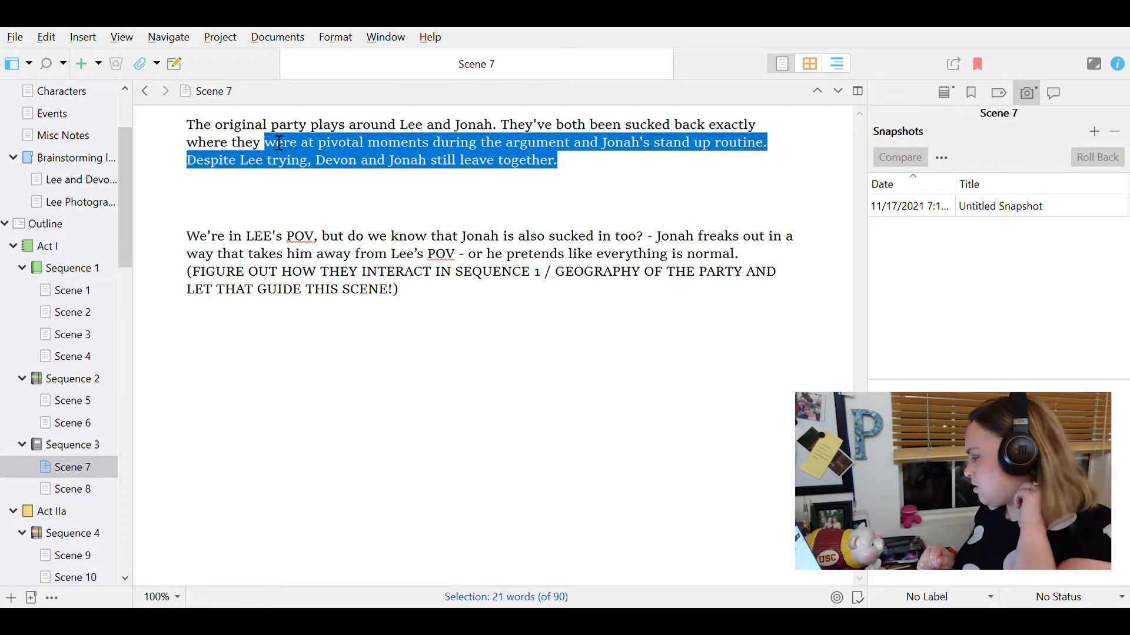
{"action": "left_click", "coordinate": [278, 144]}
{"action": "double_click", "coordinate": [241, 124]}
{"action": "key", "text": "BackSpace"}
{"action": "key", "text": "Delete"}
{"action": "key", "text": "Delete"}
{"action": "key", "text": "Delete"}
{"action": "key", "text": "Delete"}
{"action": "key", "text": "Delete"}
{"action": "key", "text": "Delete"}
{"action": "key", "text": "BackSpace"}
{"action": "key", "text": "BackSpace"}
{"action": "type", "text": "e party"}
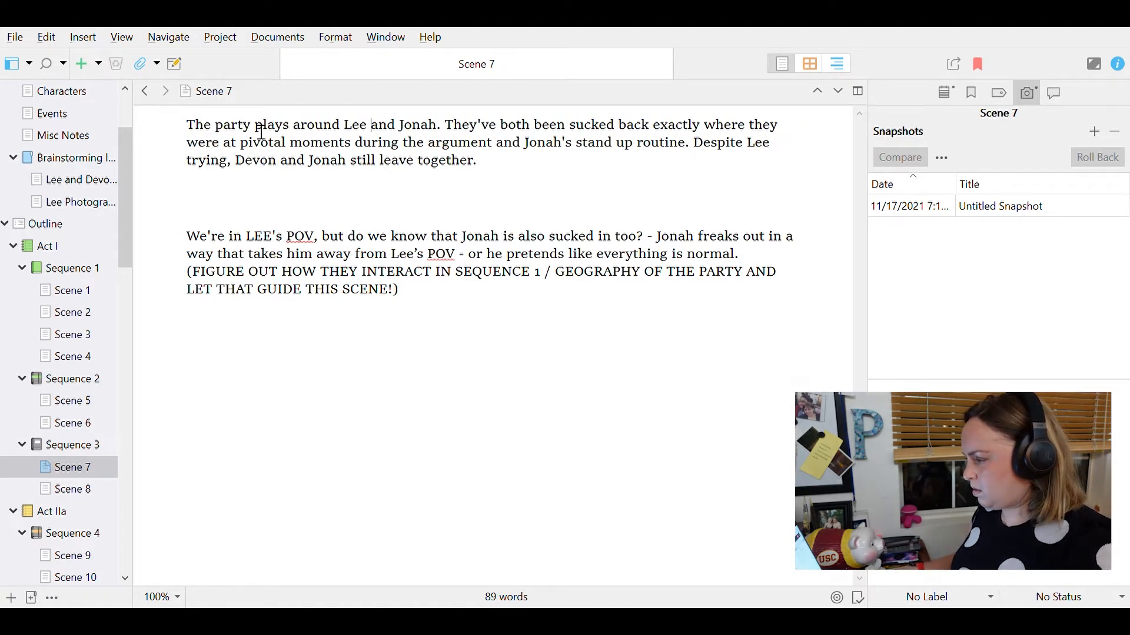
- Replace "and Jonah." in the first sentence with "as Devon yells at her about"
{"action": "key", "text": "Delete"}
{"action": "key", "text": "Delete"}
{"action": "key", "text": "Delete"}
{"action": "key", "text": "Delete"}
{"action": "key", "text": "Delete"}
{"action": "key", "text": "Delete"}
{"action": "key", "text": "Delete"}
{"action": "key", "text": "Delete"}
{"action": "key", "text": "Delete"}
{"action": "key", "text": "BackSpace"}
{"action": "key", "text": "shift+End"}
{"action": "key", "text": "Left"}
{"action": "type", "text": "She's in"}
{"action": "key", "text": "BackSpace"}
{"action": "key", "text": "BackSpace"}
{"action": "key", "text": "BackSpace"}
{"action": "key", "text": "BackSpace"}
{"action": "key", "text": "BackSpace"}
{"action": "key", "text": "BackSpace"}
{"action": "key", "text": "BackSpace"}
{"action": "key", "text": "BackSpace"}
{"action": "key", "text": "BackSpace"}
{"action": "key", "text": "BackSpace"}
{"action": "key", "text": "BackSpace"}
{"action": "type", "text": "as Devon yells at her abotu "}
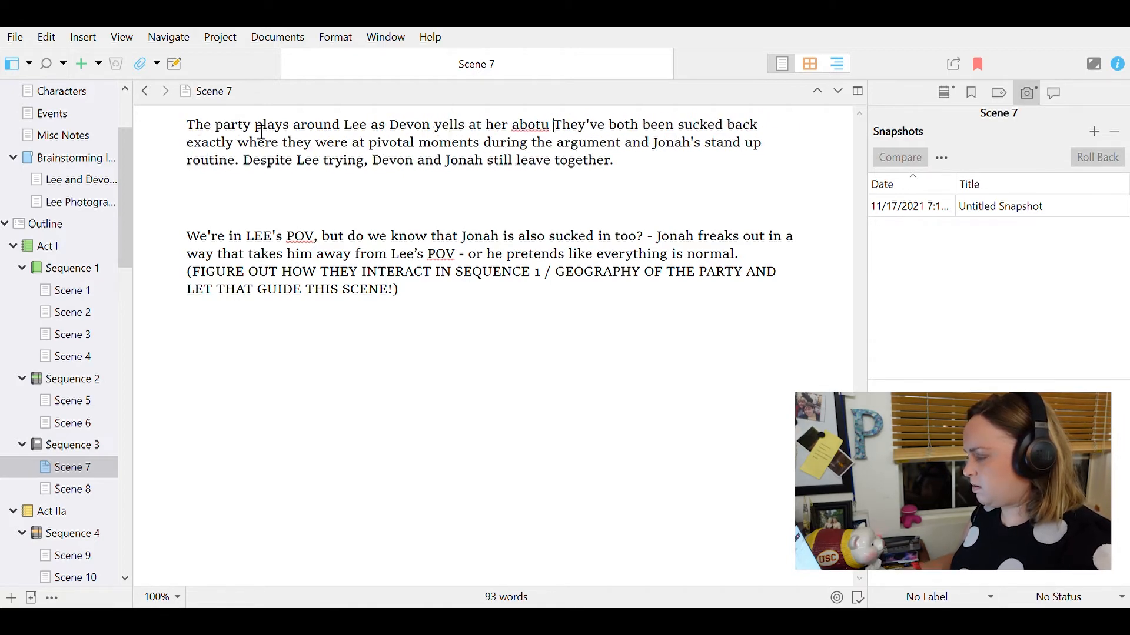
- Continue with "passion. Jonah, meanwhile, is on stage, doing his stand-up. An astute audience member might notice he stops in mid-sentence."
{"action": "type", "text": "passion. Jonah, meanwhile, is doing hi"}
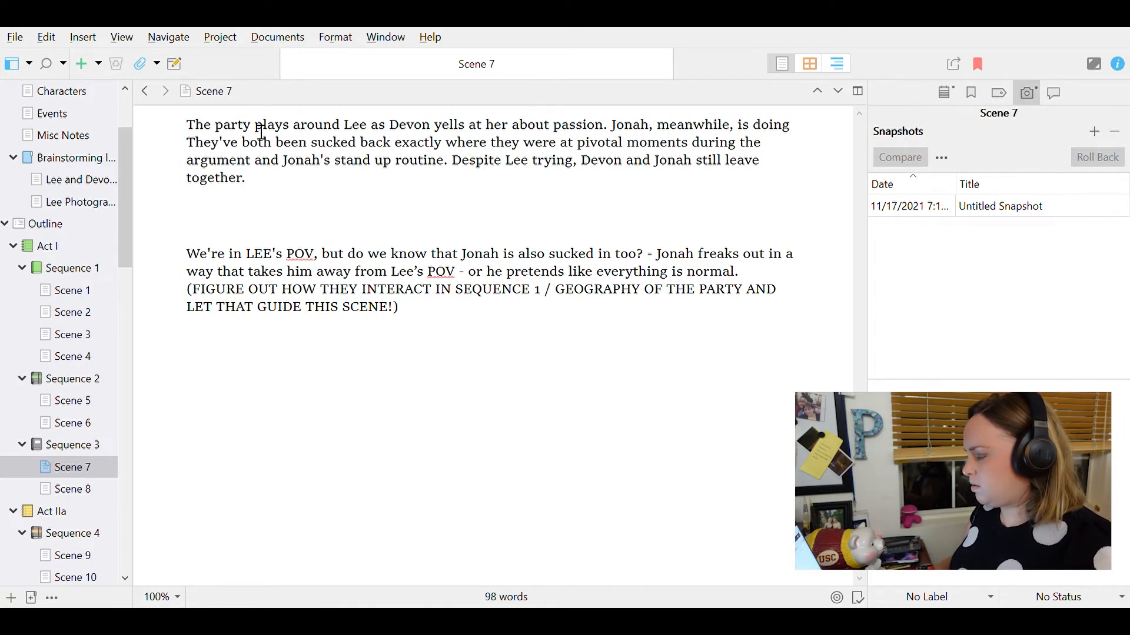
{"action": "type", "text": "s standup. An astute audience member w"}
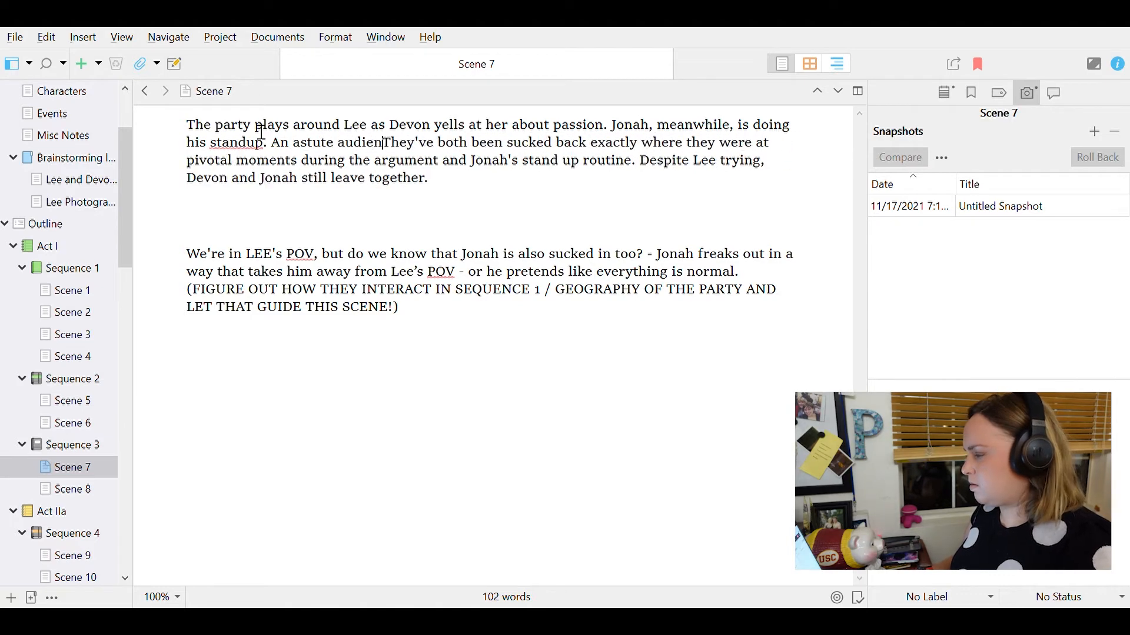
{"action": "type", "text": "ill notice"}
{"action": "key", "text": "BackSpace"}
{"action": "key", "text": "BackSpace"}
{"action": "key", "text": "BackSpace"}
{"action": "key", "text": "BackSpace"}
{"action": "key", "text": "BackSpace"}
{"action": "key", "text": "BackSpace"}
{"action": "key", "text": "BackSpace"}
{"action": "key", "text": "BackSpace"}
{"action": "key", "text": "BackSpace"}
{"action": "key", "text": "BackSpace"}
{"action": "key", "text": "BackSpace"}
{"action": "key", "text": "BackSpace"}
{"action": "key", "text": "BackSpace"}
{"action": "key", "text": "BackSpace"}
{"action": "key", "text": "BackSpace"}
{"action": "key", "text": "BackSpace"}
{"action": "key", "text": "BackSpace"}
{"action": "key", "text": "BackSpace"}
{"action": "key", "text": "BackSpace"}
{"action": "key", "text": "BackSpace"}
{"action": "type", "text": "s on stage, doing his stand-up. An astut"}
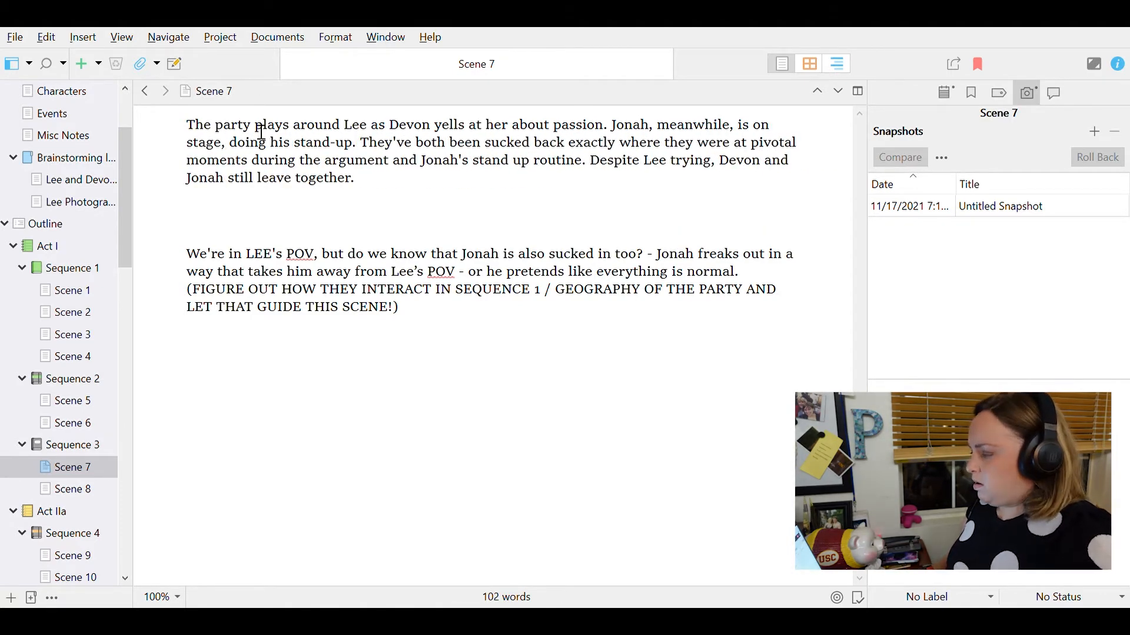
{"action": "type", "text": "e audience member might notice he stops in mid-senten"}
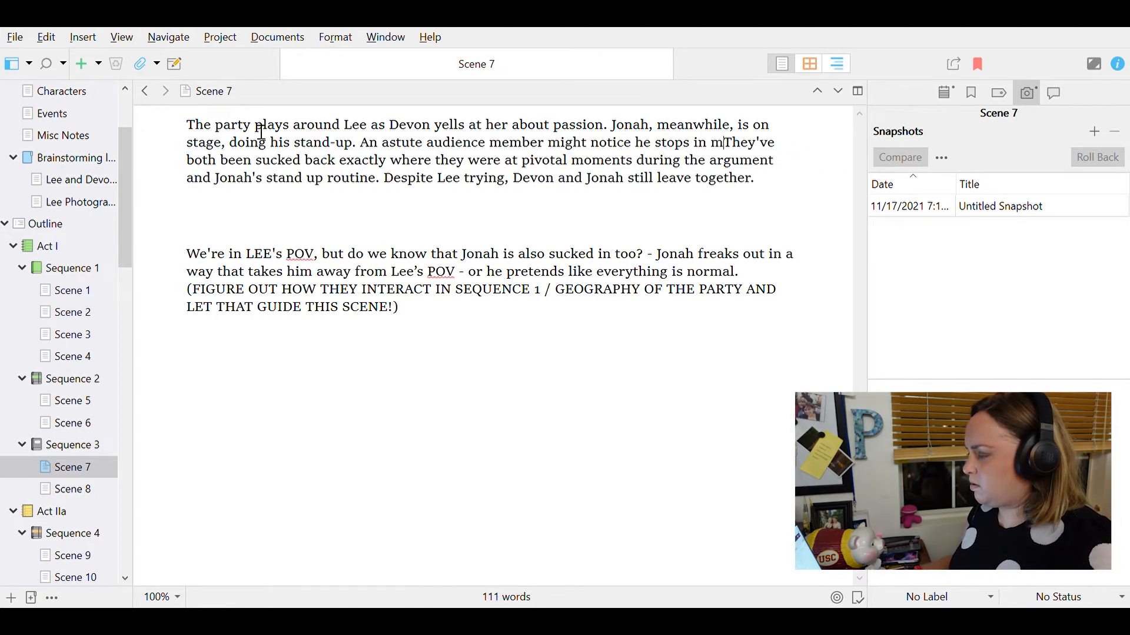
{"action": "type", "text": "ce."}
- Start a new paragraph after "mid-sentence" and delete the old sentence beginning "They've both been sucked back exactly"
{"action": "key", "text": "Return"}
{"action": "key", "text": "shift+Down"}
{"action": "key", "text": "ctrl+shift+Right"}
{"action": "key", "text": "ctrl+shift+Right"}
{"action": "key", "text": "ctrl+shift+Right"}
{"action": "key", "text": "ctrl+shift+Right"}
{"action": "key", "text": "ctrl+shift+Right"}
{"action": "key", "text": "ctrl+shift+Right"}
{"action": "key", "text": "ctrl+shift+Right"}
{"action": "key", "text": "Delete"}
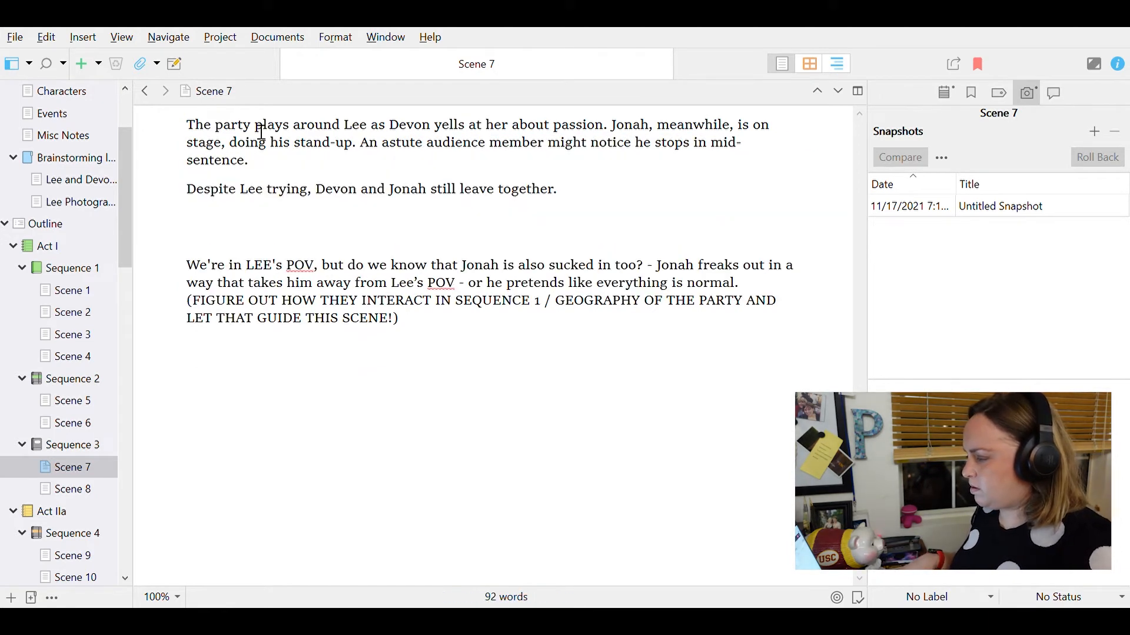
- Move the parenthetical note beginning "FIGURE OUT HOW THEY INTERACT IN SEQUENCE 1" from Scene 7 to the end of Wappel Notes
{"action": "left_click_drag", "start_coordinate": [445, 324], "coordinate": [186, 300]}
{"action": "key", "text": "Delete"}
{"action": "scroll", "coordinate": [44, 408], "scroll_direction": "down", "scroll_amount": 15}
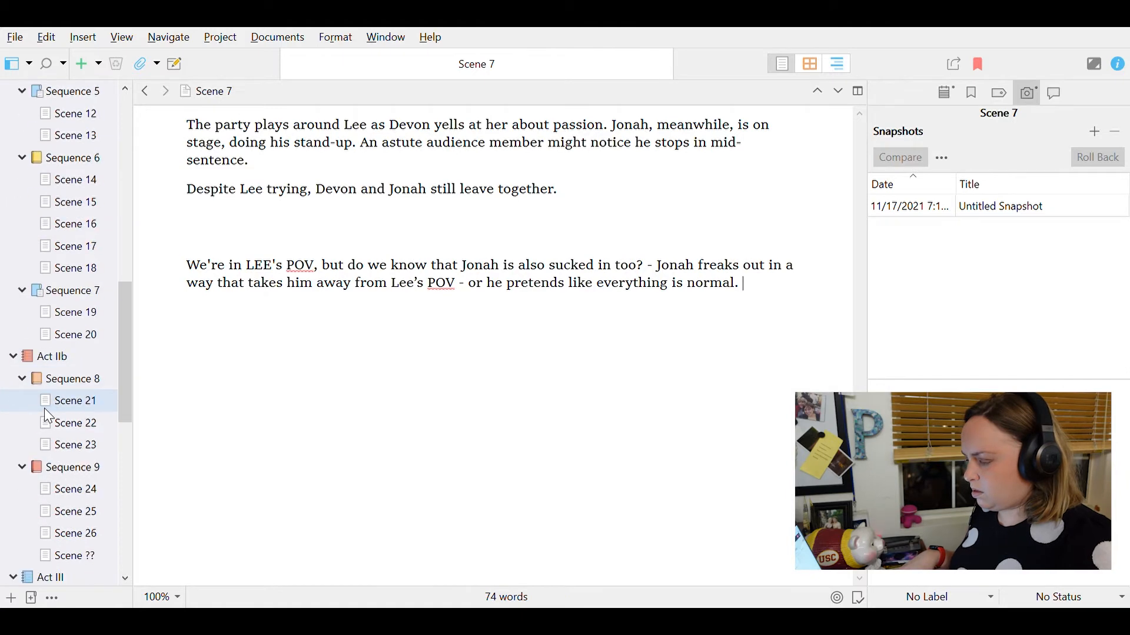
{"action": "left_click", "coordinate": [59, 439]}
{"action": "scroll", "coordinate": [462, 529], "scroll_direction": "down", "scroll_amount": 3}
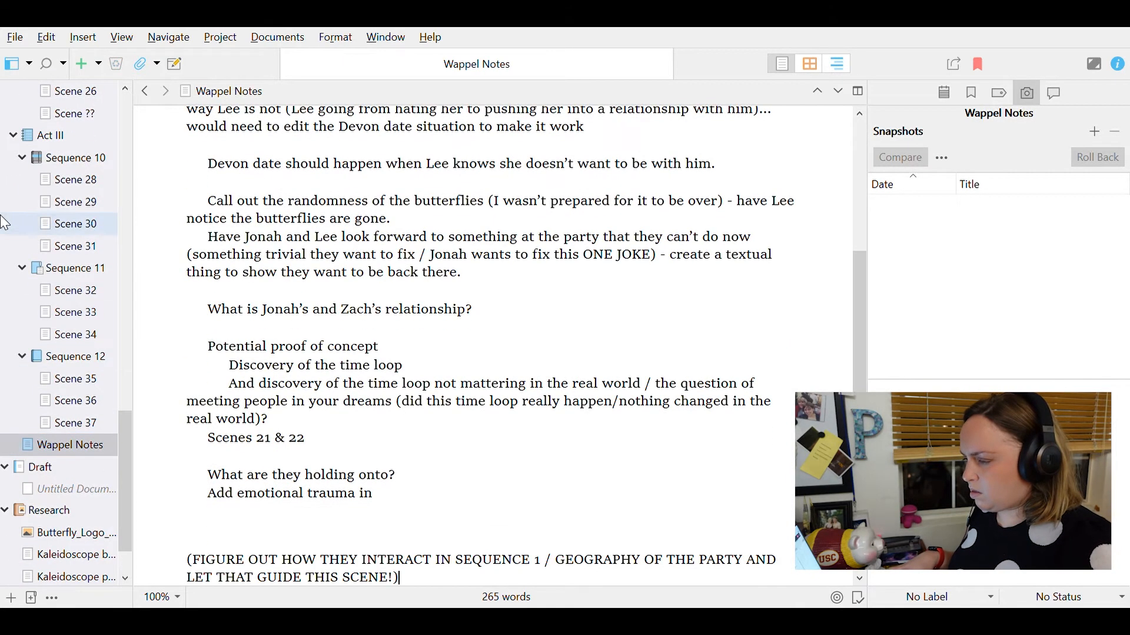
- In Scene 7, insert before "Despite Lee trying": "Lee realizes she has an opportunity to save her relationship with Devon and stop him from leaving"
{"action": "scroll", "coordinate": [3, 222], "scroll_direction": "up", "scroll_amount": 15}
{"action": "left_click", "coordinate": [64, 401]}
{"action": "left_click", "coordinate": [600, 209]}
{"action": "key", "text": "Up"}
{"action": "type", "text": "Lee realizes she has an opportunity to sav"}
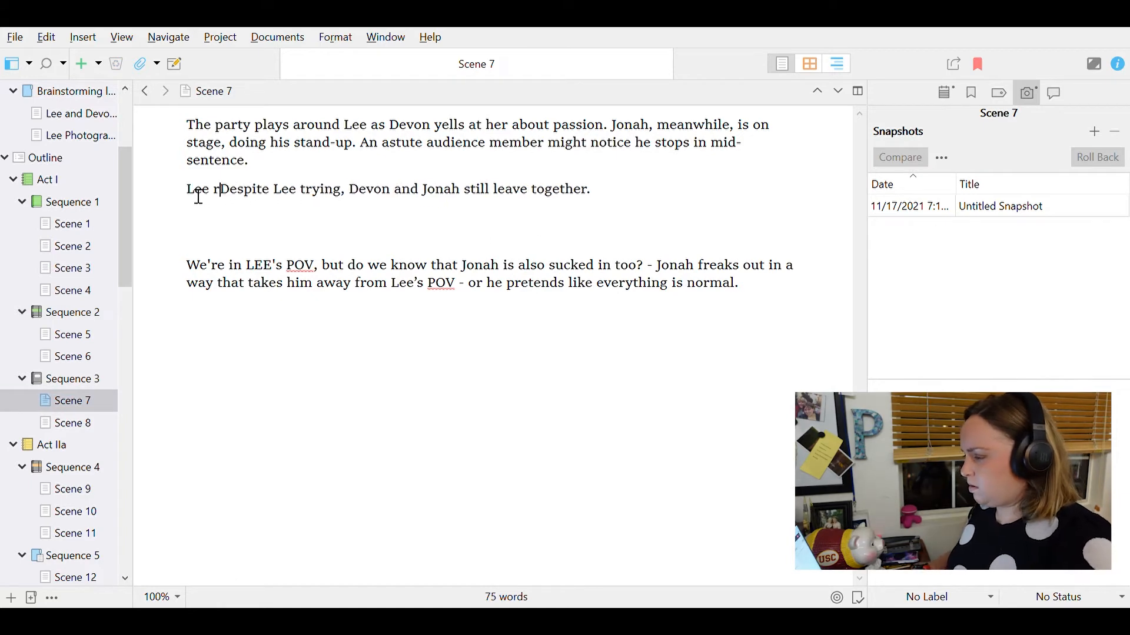
{"action": "type", "text": "e her relationship with Devon and stop him from leaving hte"}
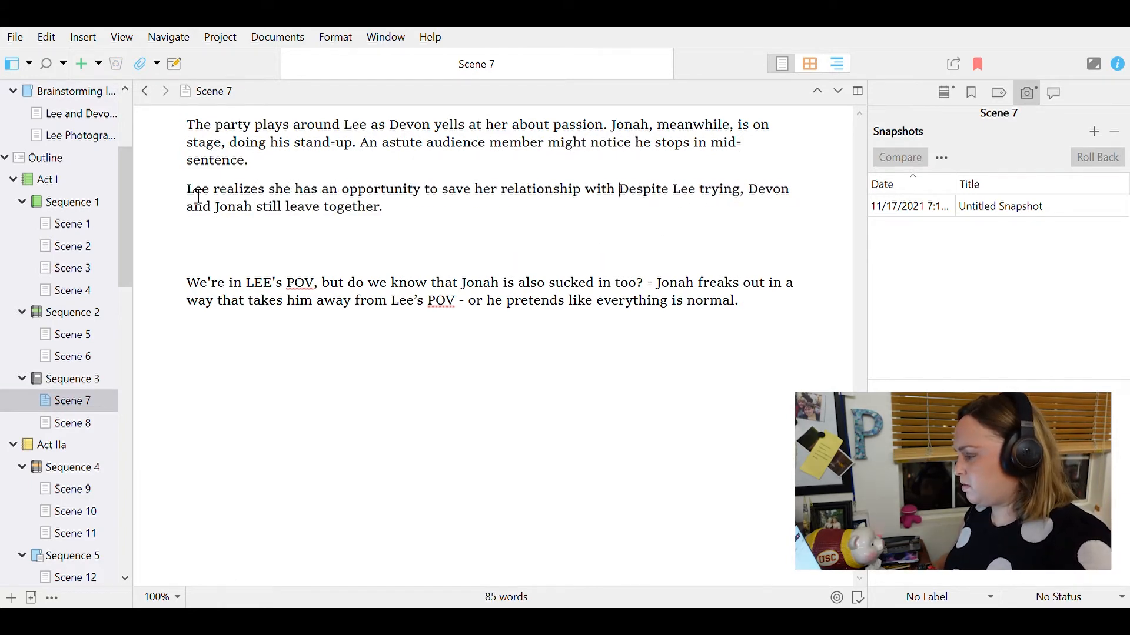
- Complete the sentence about saving the relationship with "the party and getting into the car accident."
{"action": "key", "text": "BackSpace"}
{"action": "key", "text": "BackSpace"}
{"action": "key", "text": "BackSpace"}
{"action": "key", "text": "BackSpace"}
{"action": "type", "text": "the party and getting into the car accident. De"}
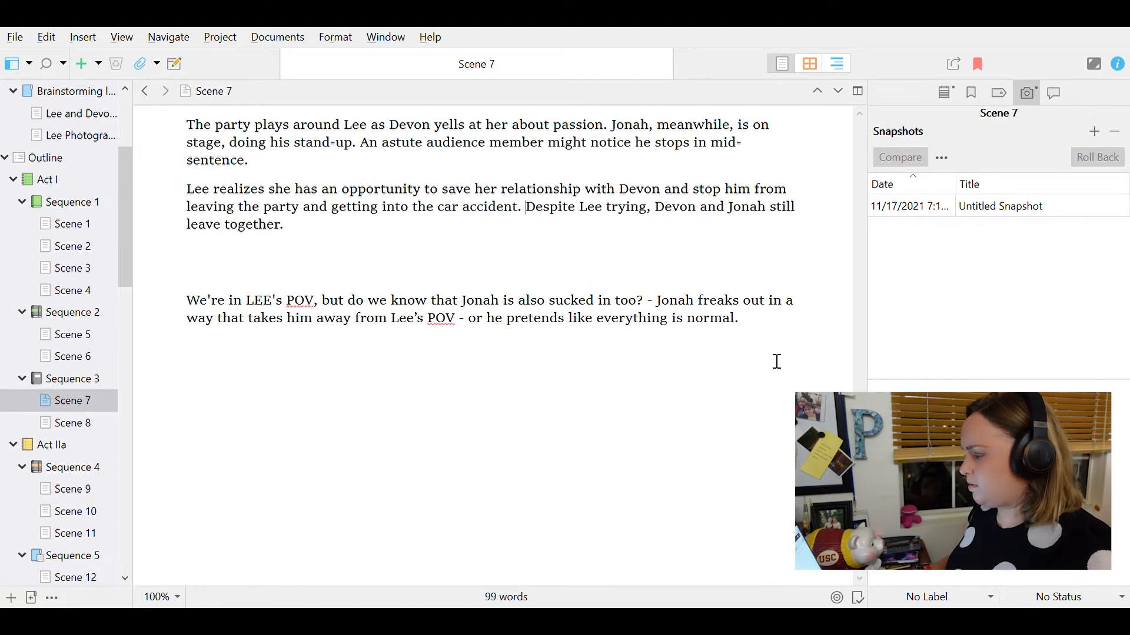
- Move the paragraph beginning "We're in LEE's POV" from Scene 7 into Wappel Notes, introduced with "In scene 7:"
{"action": "left_click_drag", "start_coordinate": [770, 333], "coordinate": [741, 237]}
{"action": "key", "text": "Delete"}
{"action": "key", "text": "ctrl+z"}
{"action": "left_click_drag", "start_coordinate": [756, 330], "coordinate": [160, 308]}
{"action": "key", "text": "ctrl+c"}
{"action": "key", "text": "Delete"}
{"action": "scroll", "coordinate": [80, 471], "scroll_direction": "down", "scroll_amount": 15}
{"action": "left_click", "coordinate": [70, 379]}
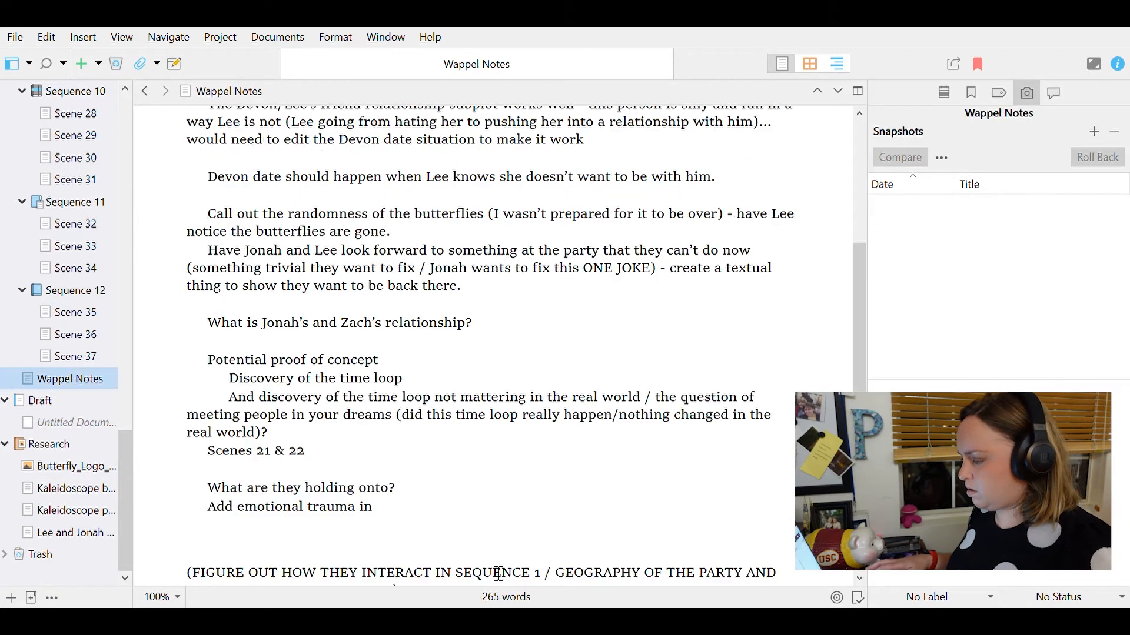
{"action": "left_click", "coordinate": [244, 555]}
{"action": "type", "text": "scene 7:"}
{"action": "key", "text": "ctrl+v"}
- Extend the last sentence of Scene 7 with "and the car accident still happens."
{"action": "scroll", "coordinate": [58, 353], "scroll_direction": "up", "scroll_amount": 15}
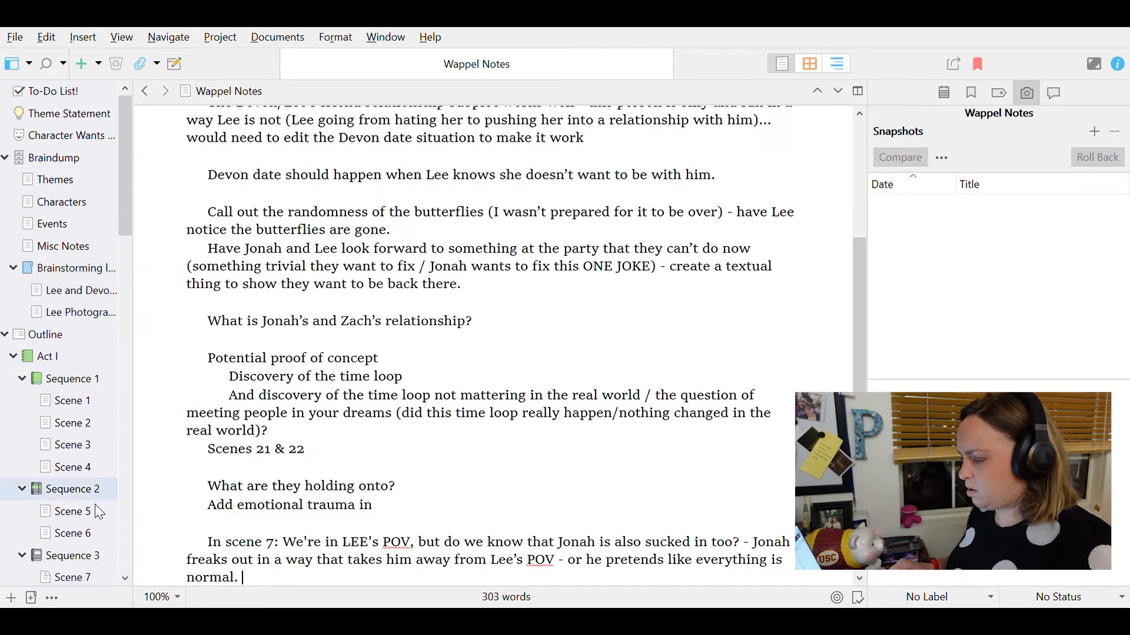
{"action": "scroll", "coordinate": [94, 504], "scroll_direction": "down", "scroll_amount": 1}
{"action": "left_click", "coordinate": [70, 555]}
{"action": "left_click", "coordinate": [396, 227]}
{"action": "key", "text": "BackSpace"}
{"action": "type", "text": "and the car accident still happens."}
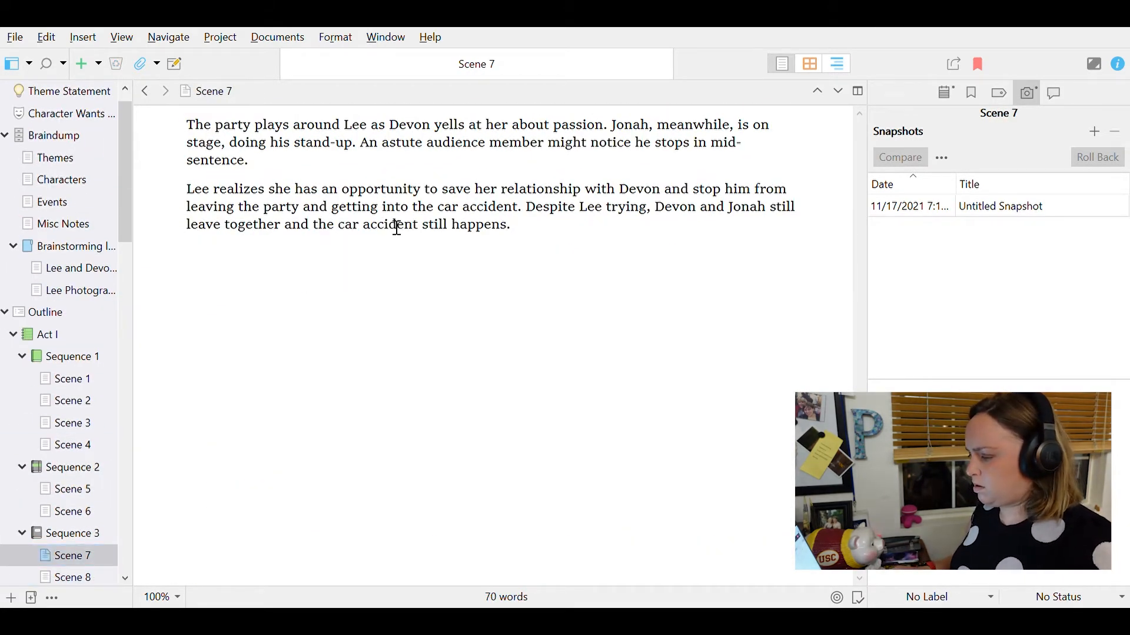
- Open the Scene 8 document for editing
{"action": "left_click", "coordinate": [72, 578]}
{"action": "left_click", "coordinate": [469, 154]}
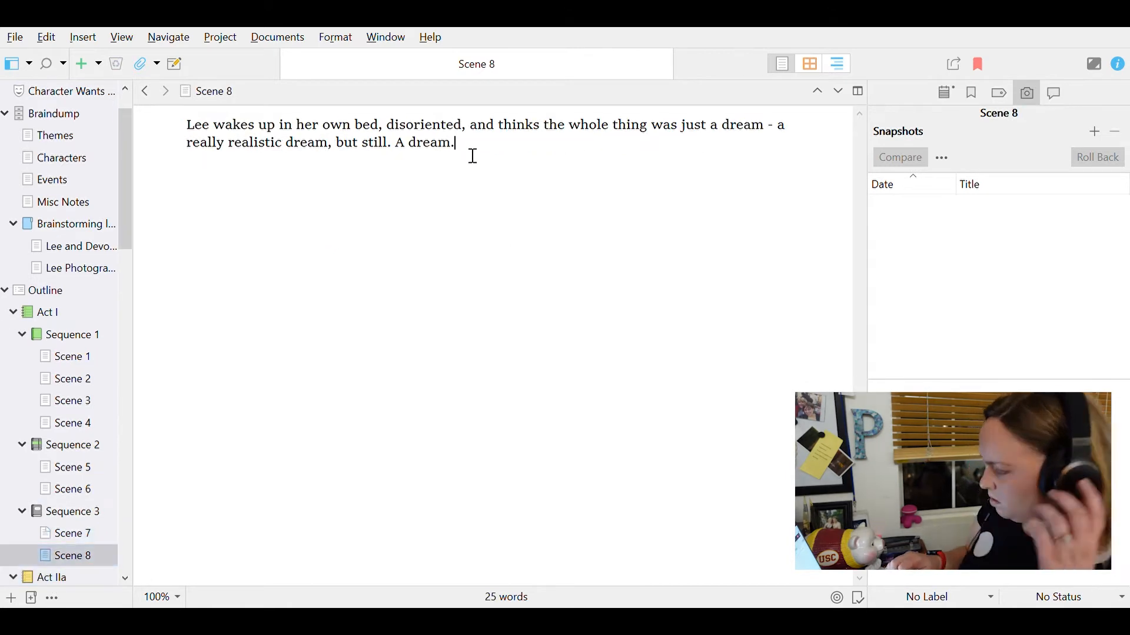
{"action": "left_click", "coordinate": [195, 138]}
{"action": "type", "text": "Lee"}
{"action": "key", "text": "BackSpace"}
{"action": "key", "text": "BackSpace"}
{"action": "key", "text": "BackSpace"}
{"action": "type", "text": "The"}
{"action": "key", "text": "BackSpace"}
{"action": "key", "text": "BackSpace"}
{"action": "key", "text": "BackSpace"}
{"action": "key", "text": "BackSpace"}
- Replace the word "thing" in Scene 8's sentence with "return to the party"
{"action": "left_click_drag", "start_coordinate": [487, 153], "coordinate": [635, 130]}
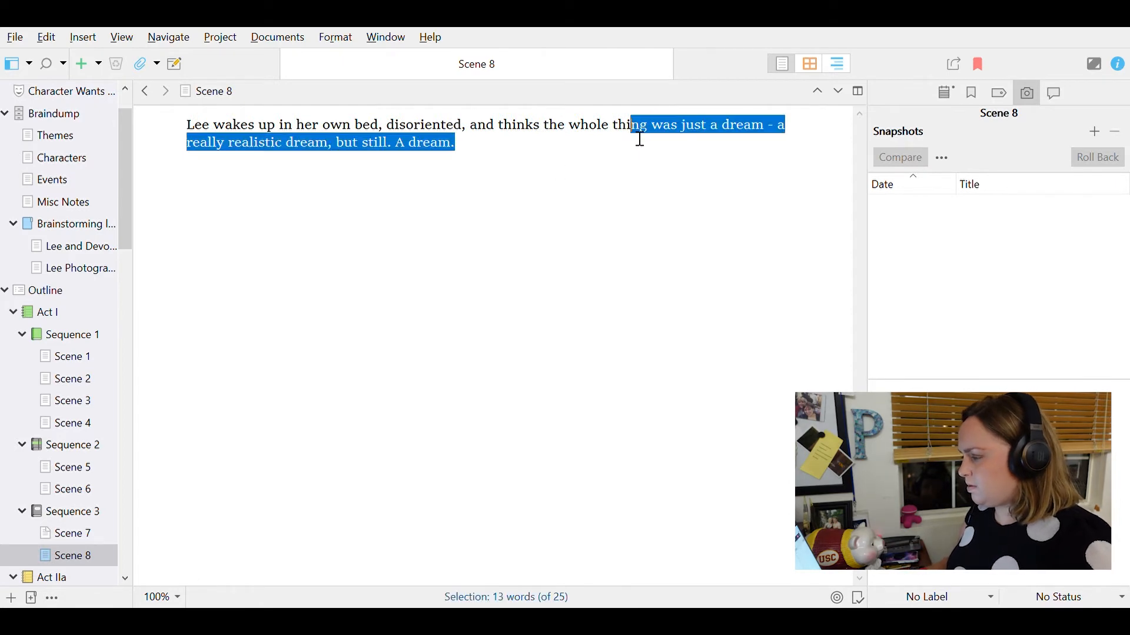
{"action": "double_click", "coordinate": [635, 130]}
{"action": "type", "text": "return to the party"}
- Open Scene 9 and add ", Zach" after "brother" in the first sentence
{"action": "scroll", "coordinate": [58, 411], "scroll_direction": "down", "scroll_amount": 4}
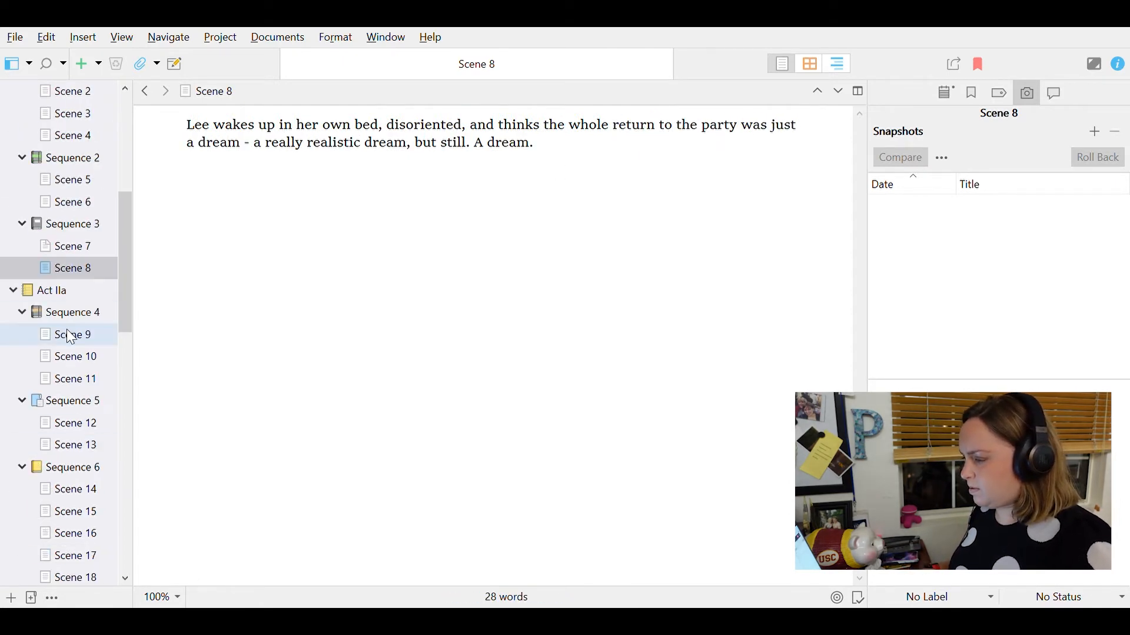
{"action": "left_click", "coordinate": [66, 333]}
{"action": "double_click", "coordinate": [606, 131]}
{"action": "key", "text": "Right"}
{"action": "type", "text": ", Zach"}
{"action": "key", "text": "Right"}
{"action": "key", "text": "Right"}
- Start a new paragraph in Scene 9 with "Jonah reads off jokes he wrote to Zach, and they're better."
{"action": "key", "text": "Return"}
{"action": "type", "text": "Jonah reads off jokes he wrote to "}
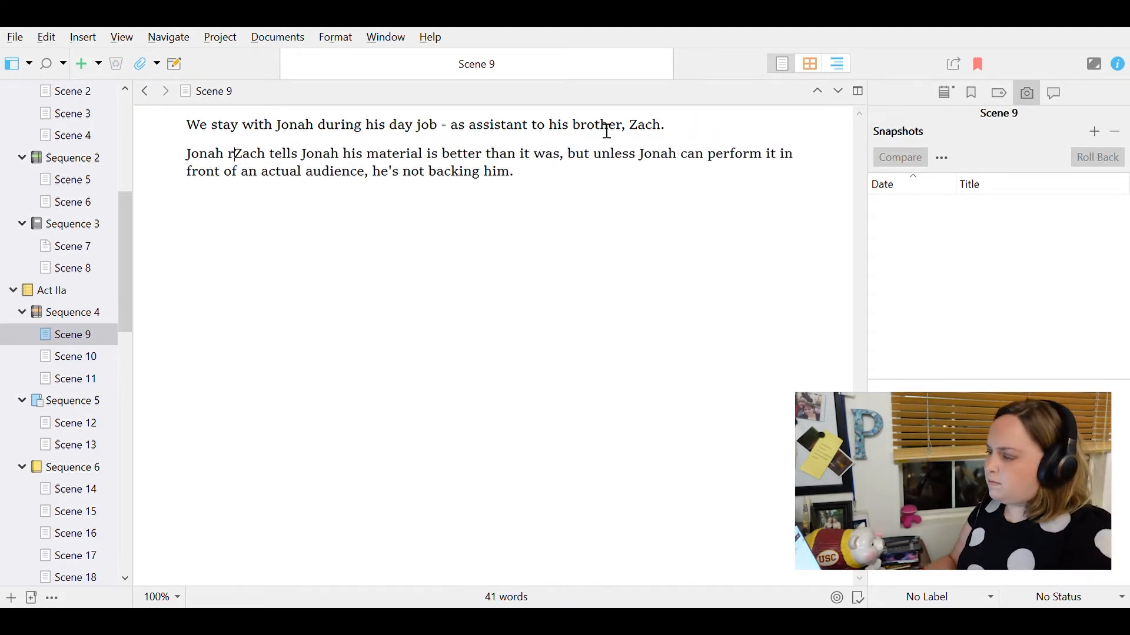
{"action": "type", "text": "Zach, and they're better. Ov"}
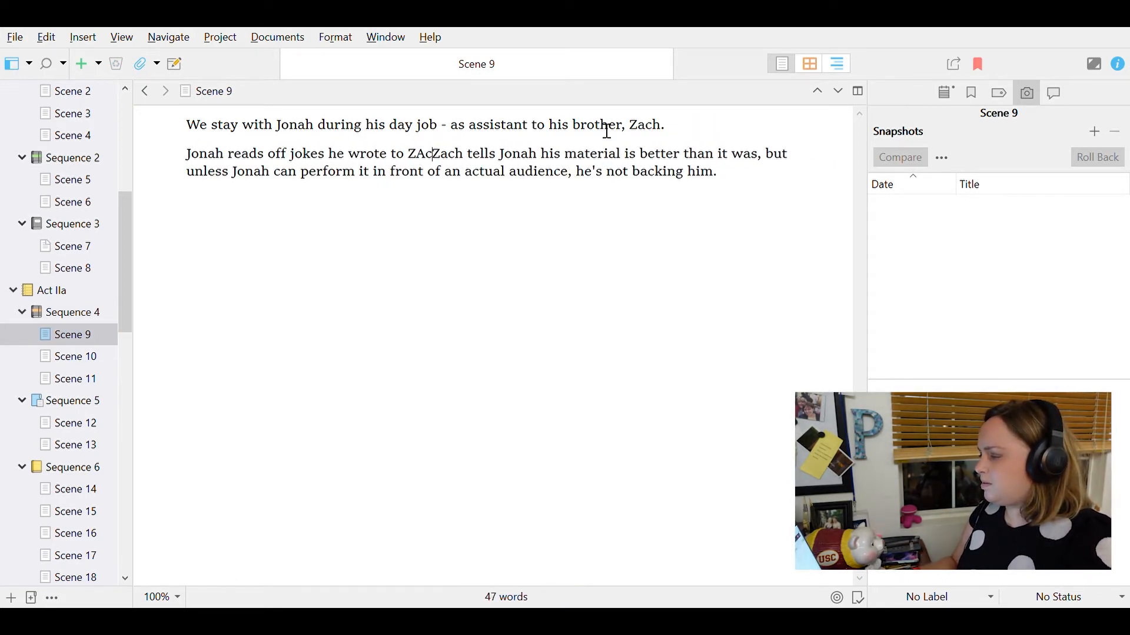
- Add "Over the past year, Jonah has become more introspective and a better writer, but we learn the stage fright"
{"action": "type", "text": "er the past year, Jonah has become more inst"}
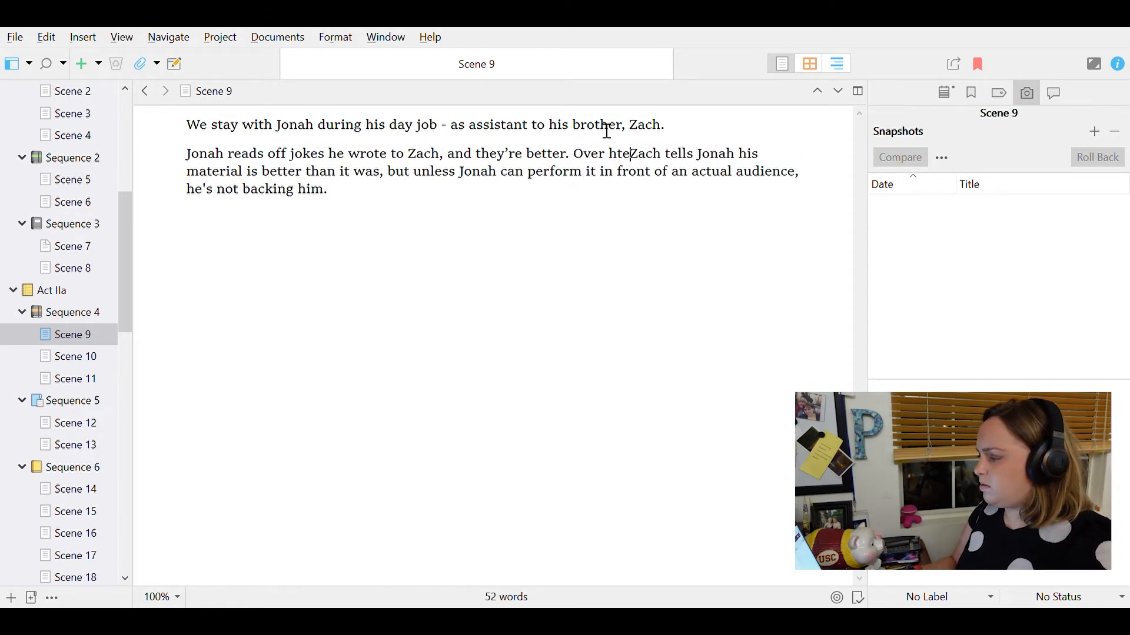
{"action": "type", "text": "rospective and a better "}
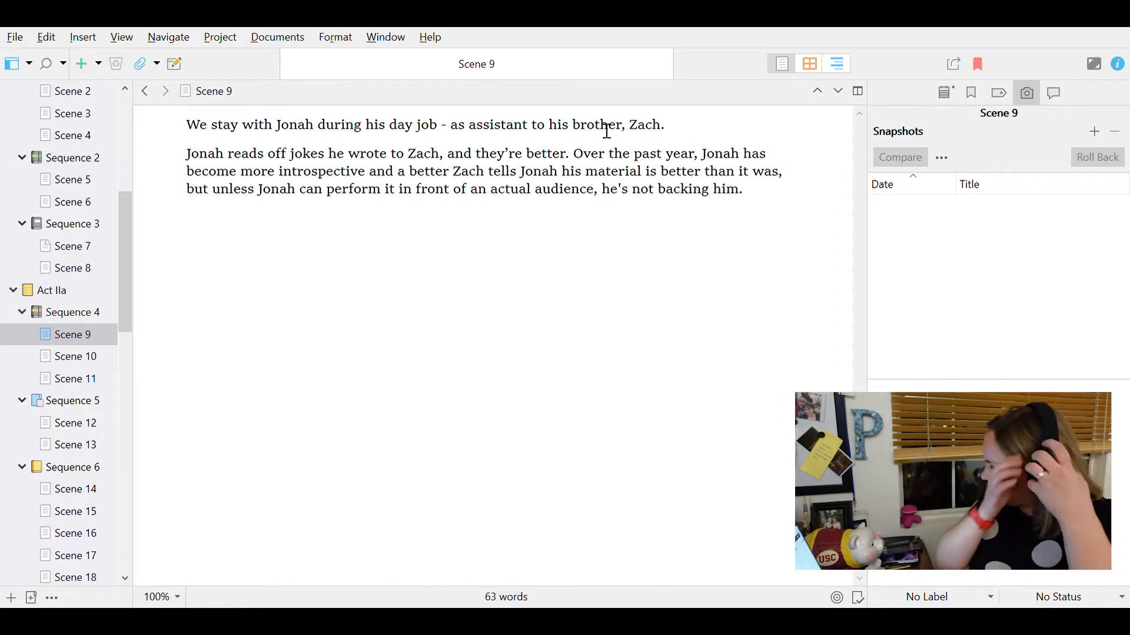
{"action": "type", "text": "writer, but we learn the stage fright"}
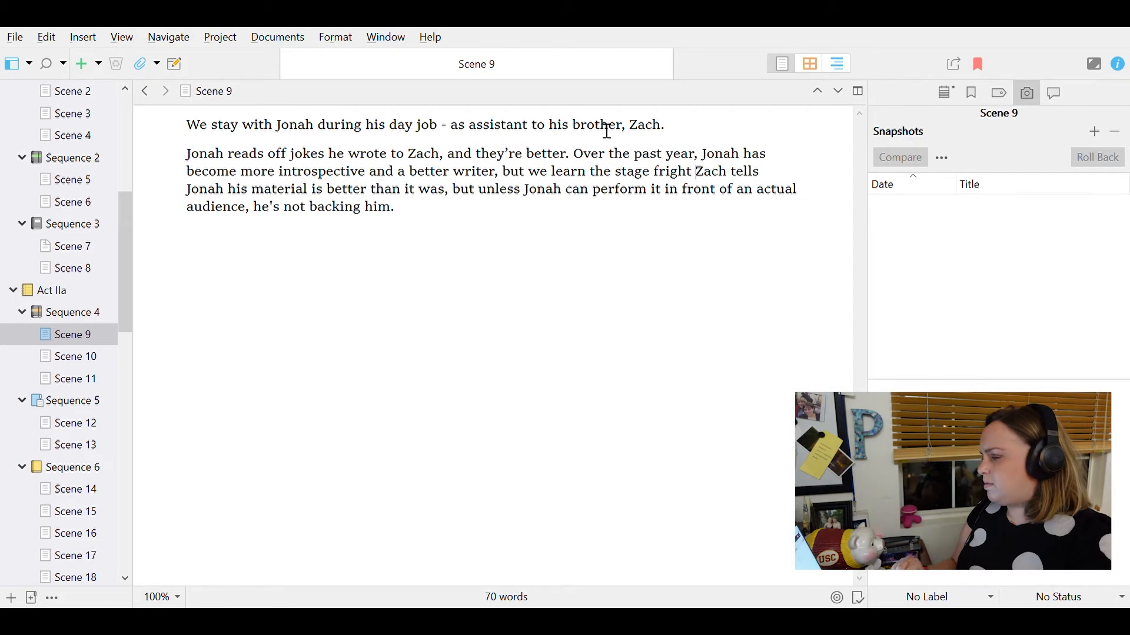
- In Scene 7, replace "he stops in mid-sentence." with "Jonah isn't 100% himself either..."
{"action": "left_click", "coordinate": [66, 245]}
{"action": "left_click_drag", "start_coordinate": [635, 143], "coordinate": [645, 167]}
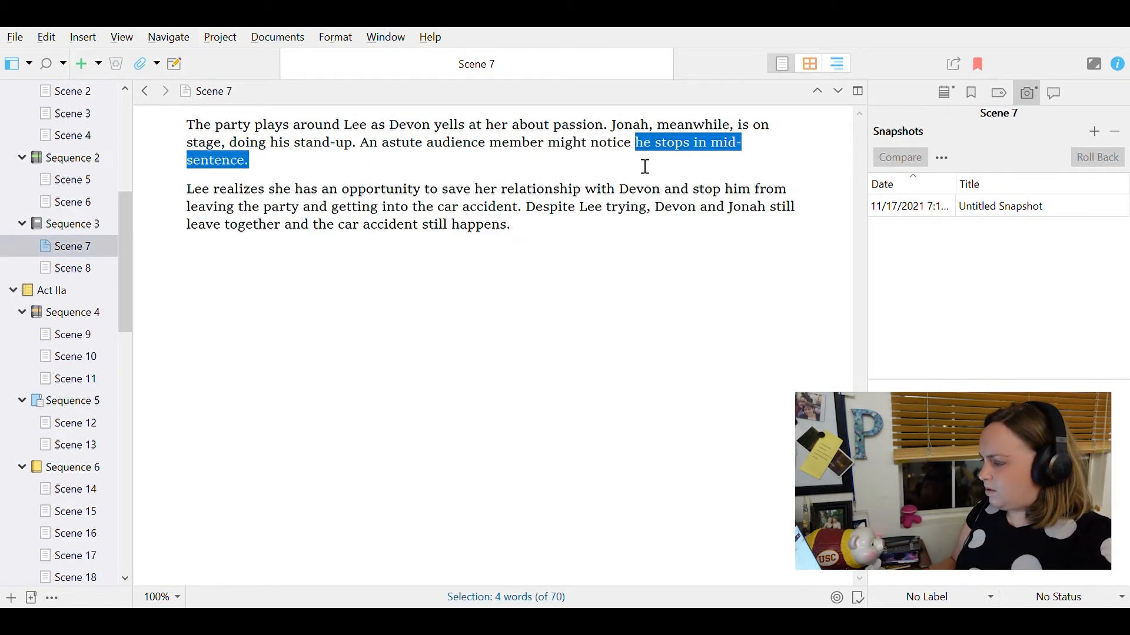
{"action": "type", "text": "Jonah isn't l00% himself either."}
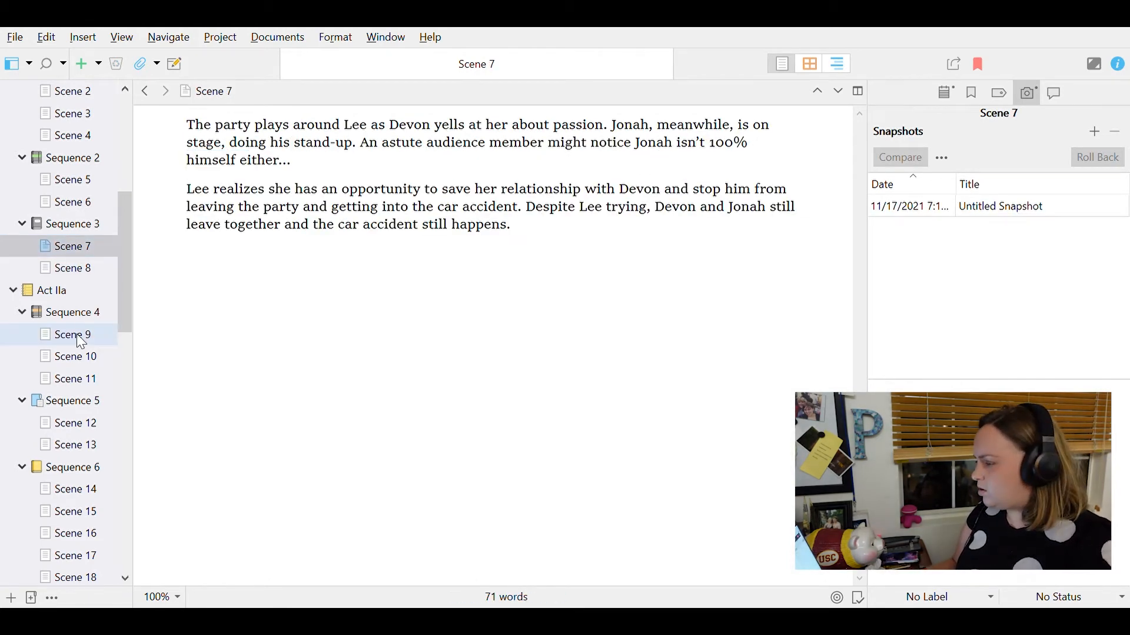
- Return to Scene 9 and complete the stage fright sentence with "has plagued Jonah since the accident."
{"action": "left_click", "coordinate": [72, 335]}
{"action": "type", "text": "has plagued Jonah since the"}
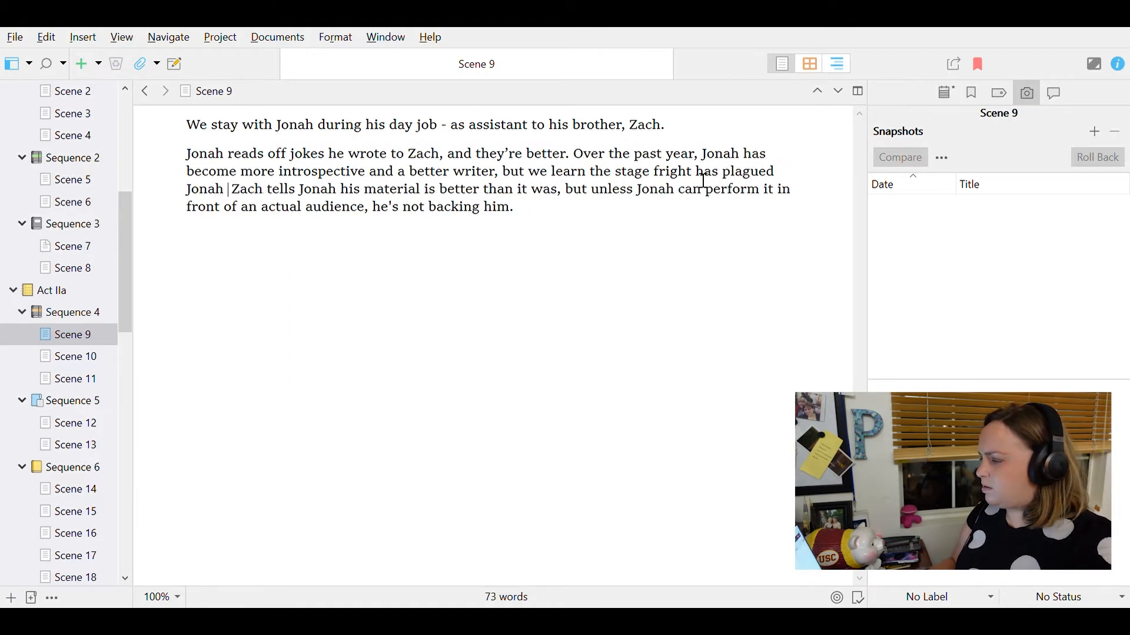
{"action": "type", "text": " accident."}
- Insert "as much: that" after "Zach tells Jonah" in Scene 9's last sentence
{"action": "key", "text": "Right"}
{"action": "key", "text": "Right"}
{"action": "key", "text": "Right"}
{"action": "key", "text": "Right"}
{"action": "key", "text": "Right"}
{"action": "key", "text": "Right"}
{"action": "key", "text": "Right"}
{"action": "key", "text": "Right"}
{"action": "key", "text": "Right"}
{"action": "type", "text": "as much: that"}
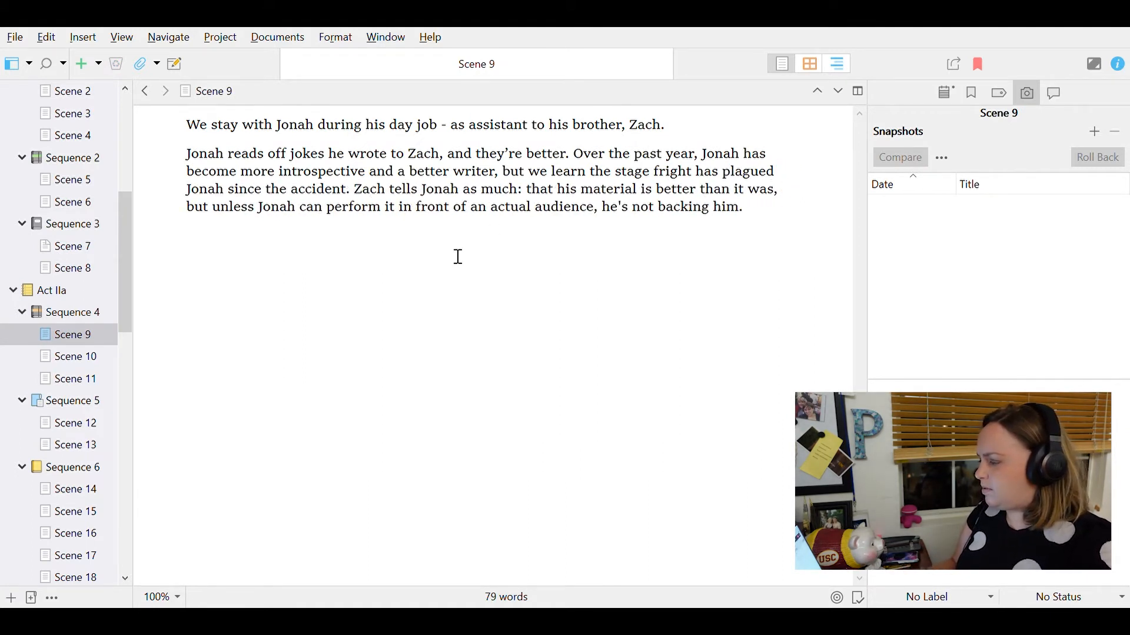
- In Scene 9's last sentence, replace "backing" with "recommending" and remove the closing period
{"action": "double_click", "coordinate": [695, 218]}
{"action": "type", "text": "recommending"}
{"action": "key", "text": "End"}
{"action": "key", "text": "BackSpace"}
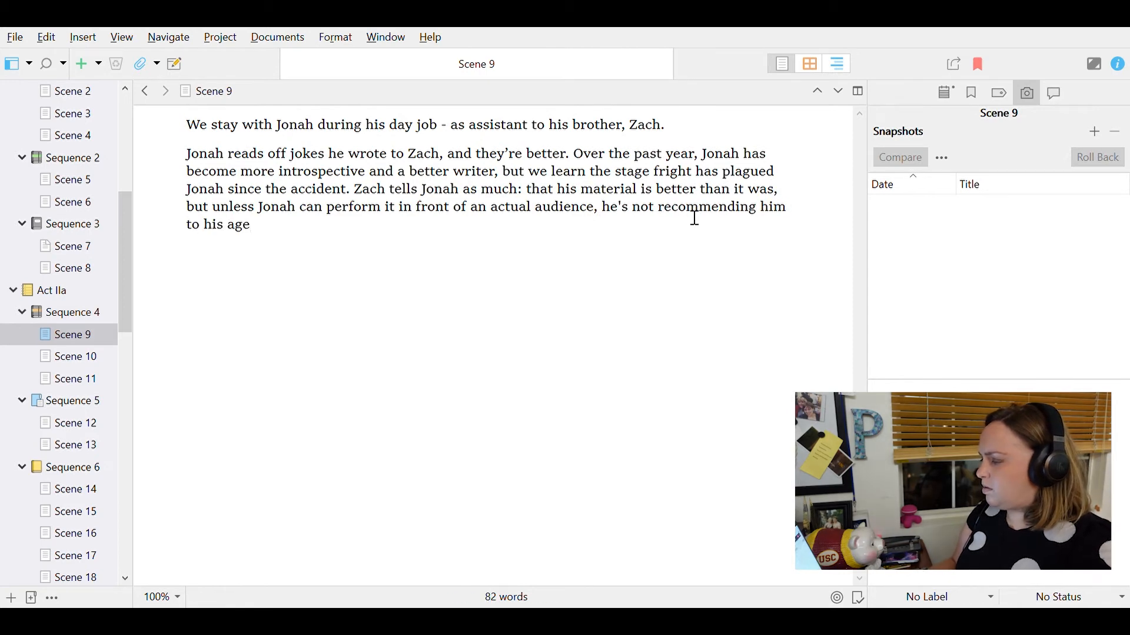
- Append "to his agent (who could subsequently book him doing comedy in small towns across the country). Jonah doesn't know how he'll overcome his stage fright."
{"action": "type", "text": "to his agent (who could subsequently book him "}
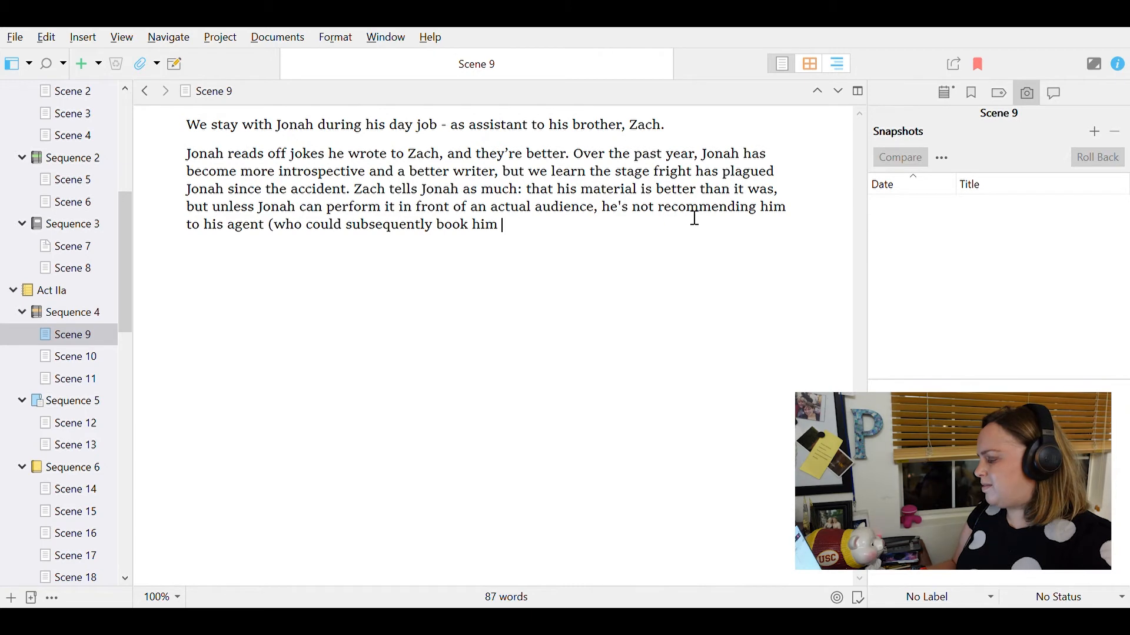
{"action": "type", "text": "at doing comedy"}
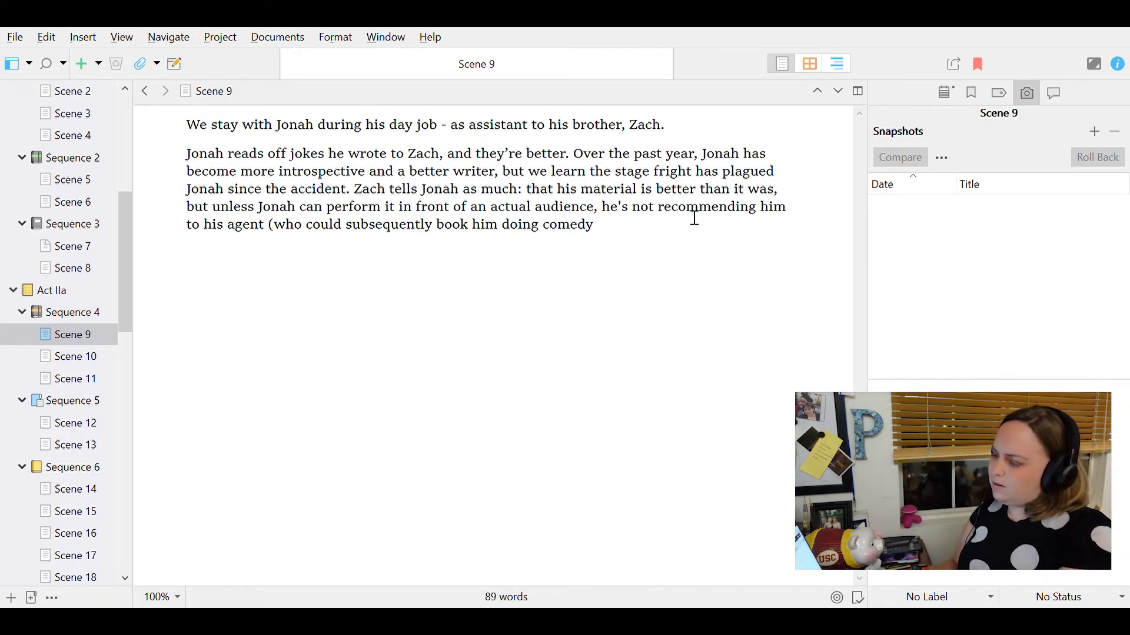
{"action": "type", "text": " in small towns across the country). Jonah doesn't know how h e''ll overcome his stage fright."}
- Begin Scene 10 with "That night, when Jonah goes to sleep, he wakes up at the party. REVEAL that Jonah is in the time loop too."
{"action": "left_click", "coordinate": [69, 359]}
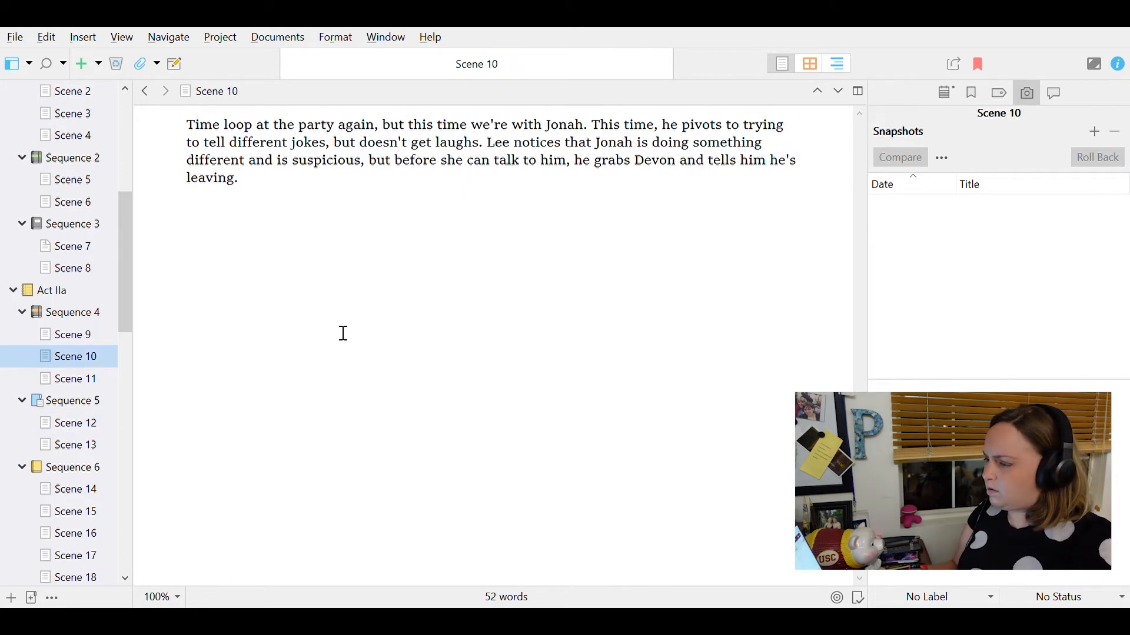
{"action": "left_click", "coordinate": [188, 126]}
{"action": "type", "text": "That night, when Jonah goes to sleep, he wakes up at"}
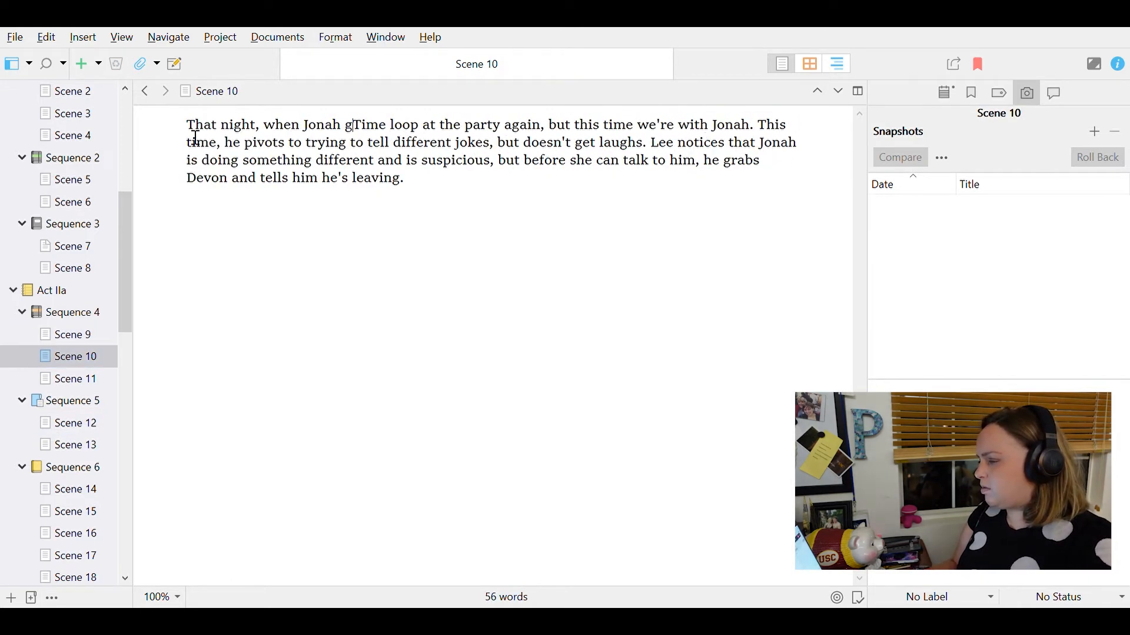
{"action": "type", "text": " the party. He’s iTime loop at the party again, but this time we're with Jonah. This ti"}
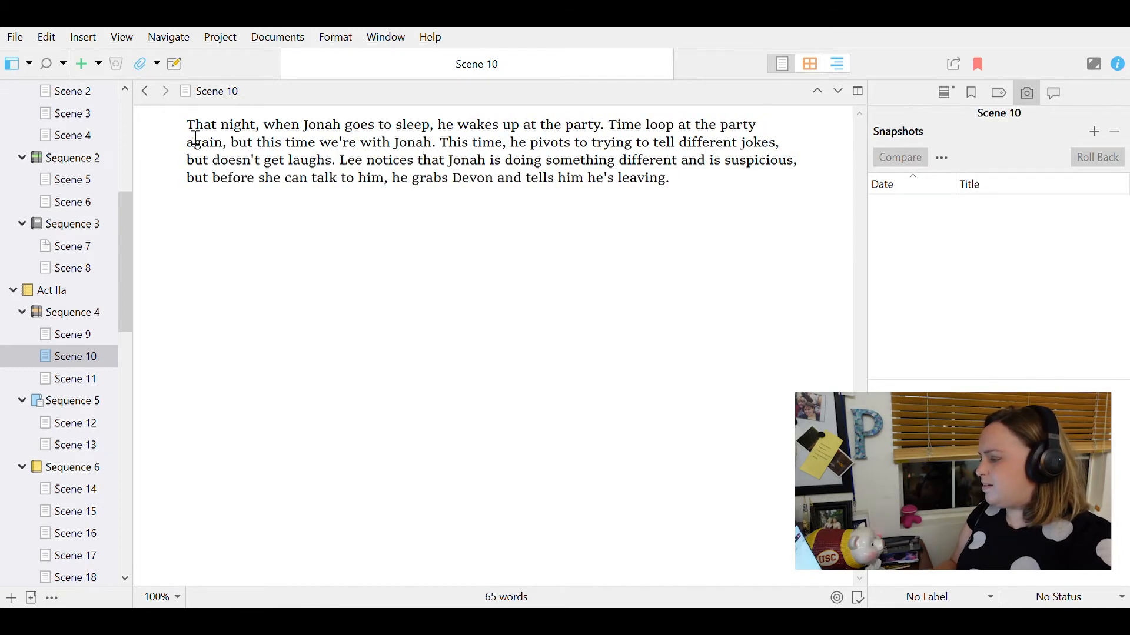
{"action": "key", "text": "BackSpace"}
{"action": "key", "text": "BackSpace"}
{"action": "key", "text": "BackSpace"}
{"action": "key", "text": "BackSpace"}
{"action": "key", "text": "BackSpace"}
{"action": "key", "text": "BackSpace"}
{"action": "type", "text": "REVEAL that Jonah is in the time loop too."}
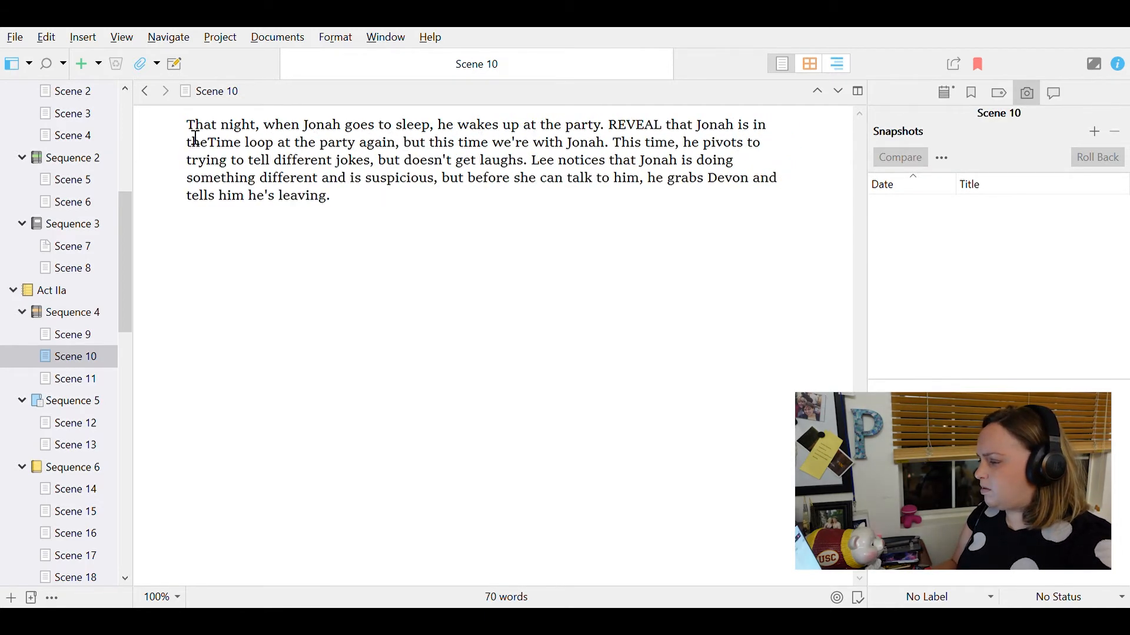
- Delete the old "Time loop at the party again" sentence and start a new paragraph, removing the following "This"
{"action": "key", "text": "Delete"}
{"action": "key", "text": "ctrl+Delete"}
{"action": "key", "text": "ctrl+Delete"}
{"action": "key", "text": "ctrl+Delete"}
{"action": "key", "text": "ctrl+Delete"}
{"action": "key", "text": "ctrl+Delete"}
{"action": "key", "text": "ctrl+Delete"}
{"action": "key", "text": "ctrl+Delete"}
{"action": "key", "text": "ctrl+Delete"}
{"action": "key", "text": "ctrl+Delete"}
{"action": "key", "text": "ctrl+Delete"}
{"action": "key", "text": "ctrl+Delete"}
{"action": "key", "text": "ctrl+Delete"}
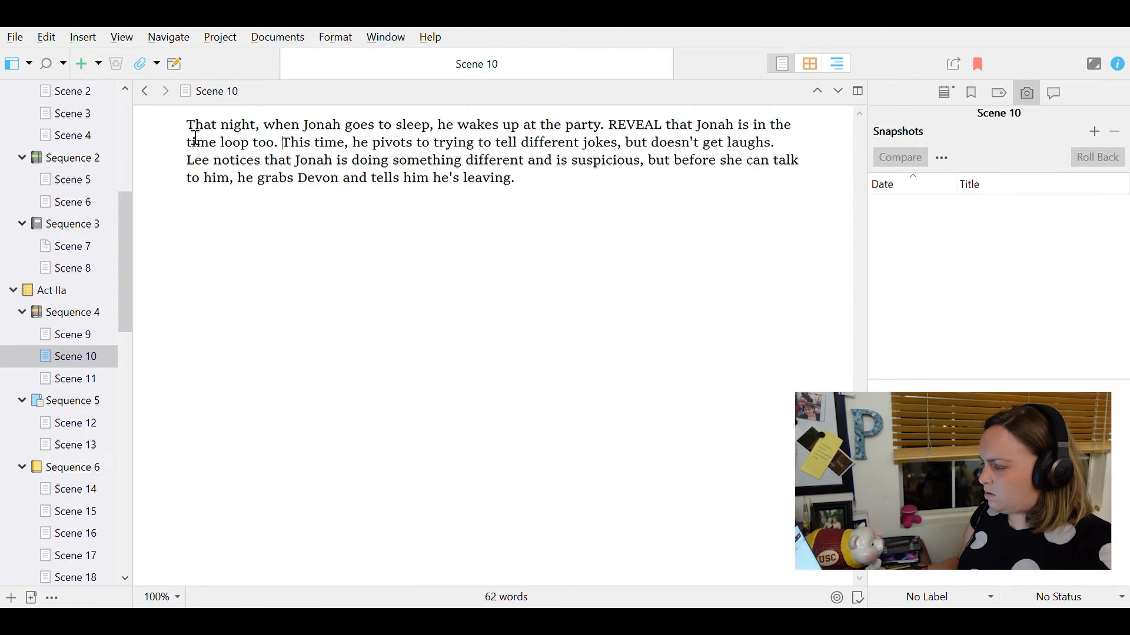
{"action": "key", "text": "Return"}
{"action": "key", "text": "ctrl+Delete"}
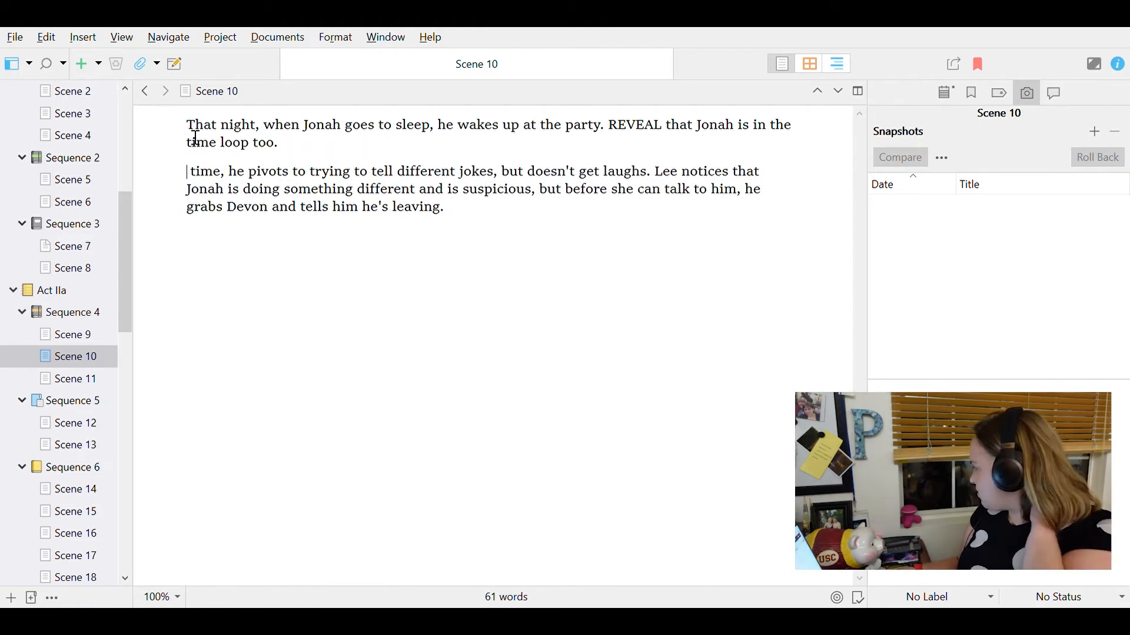
- Start Scene 10's second paragraph with "Jonah stumbles through some different jokes, but"
{"action": "type", "text": "Jonah stumbles through some"}
{"action": "type", "text": " d"}
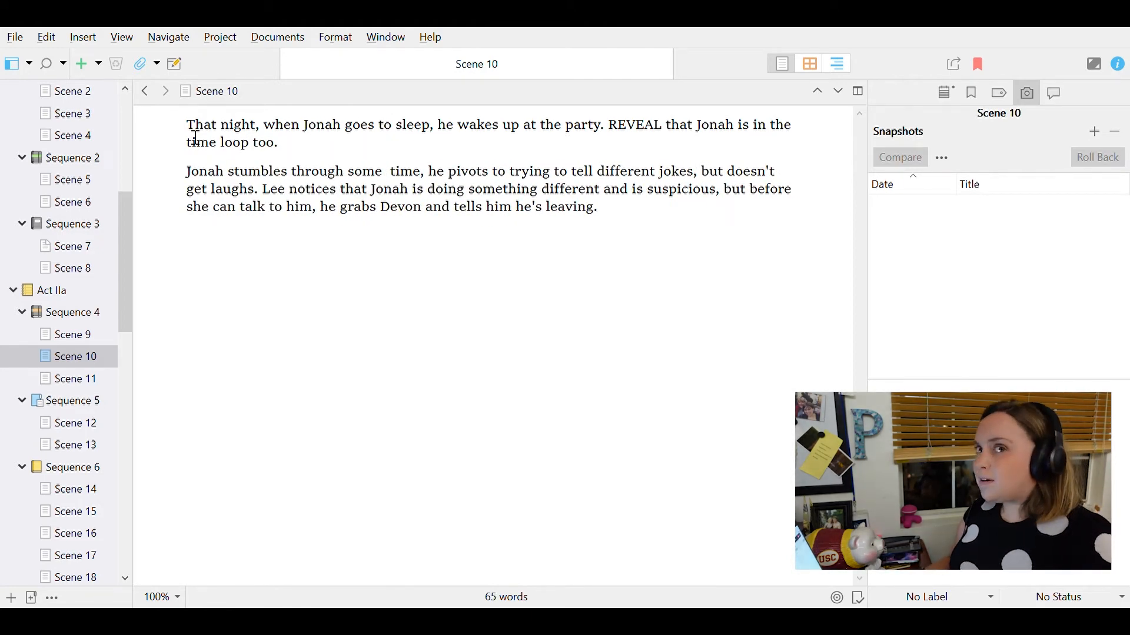
{"action": "type", "text": "ifferent jokes, but"}
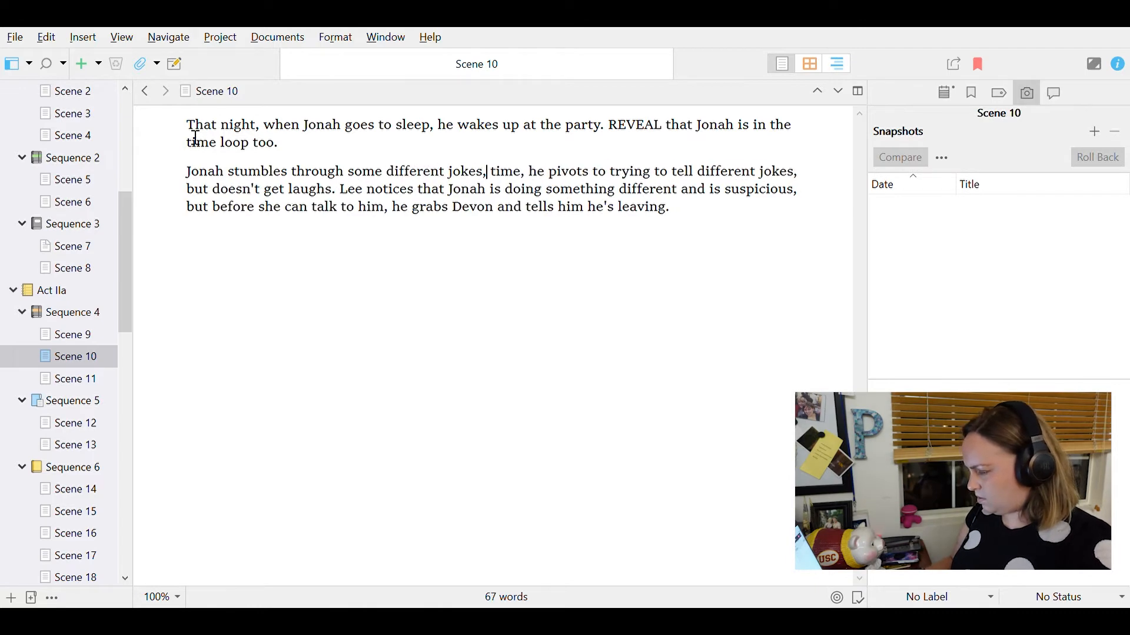
{"action": "key", "text": "BackSpace"}
- Continue with "- whether it's his lack of confidence or the material is less-self-deprecating than before, his friends don't laugh all that much. Zach does smile a little."
{"action": "type", "text": "- whether it's his lack of confidence or the material is less-self-deprecating than before, his friends don't laugh al"}
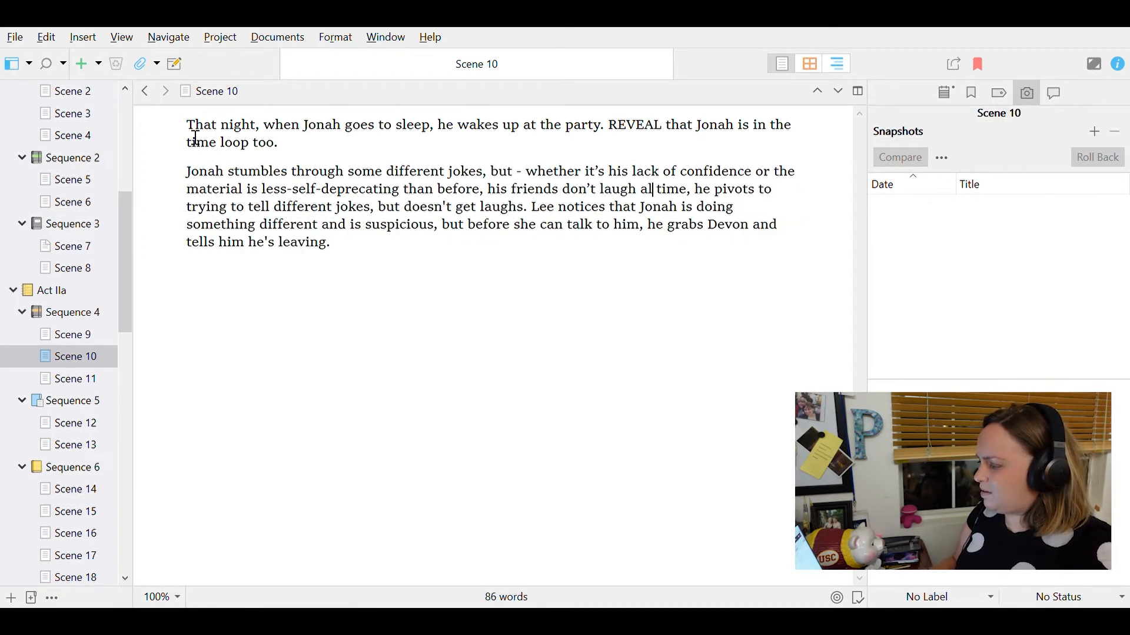
{"action": "type", "text": "l that much. Zach does smile a little."}
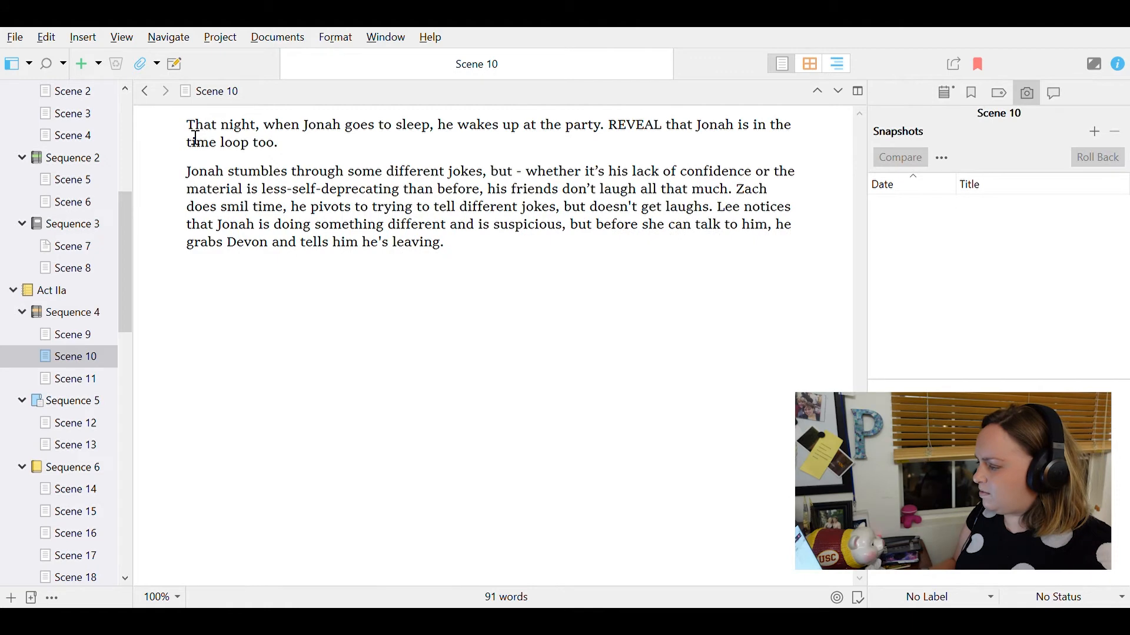
- Delete the leftover text about Jonah pivoting to different jokes and move the "Lee notices" sentence into its own paragraph
{"action": "key", "text": "shift+End"}
{"action": "key", "text": "shift+Left"}
{"action": "key", "text": "shift+Left"}
{"action": "key", "text": "shift+Left"}
{"action": "key", "text": "shift+Left"}
{"action": "key", "text": "BackSpace"}
{"action": "key", "text": "Return"}
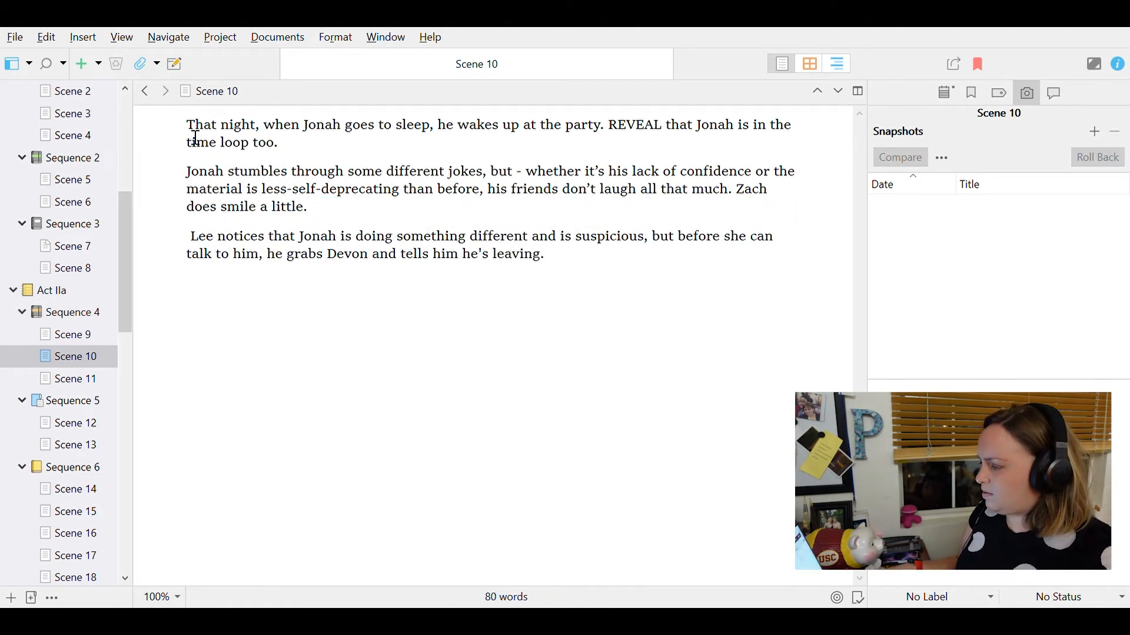
{"action": "key", "text": "Delete"}
- After "is suspicious", replace the comma with "- she even stops trying to apologize to Devon to try to get to Jonah."
{"action": "left_click", "coordinate": [644, 242]}
{"action": "key", "text": "BackSpace"}
{"action": "type", "text": "- she even stops arg"}
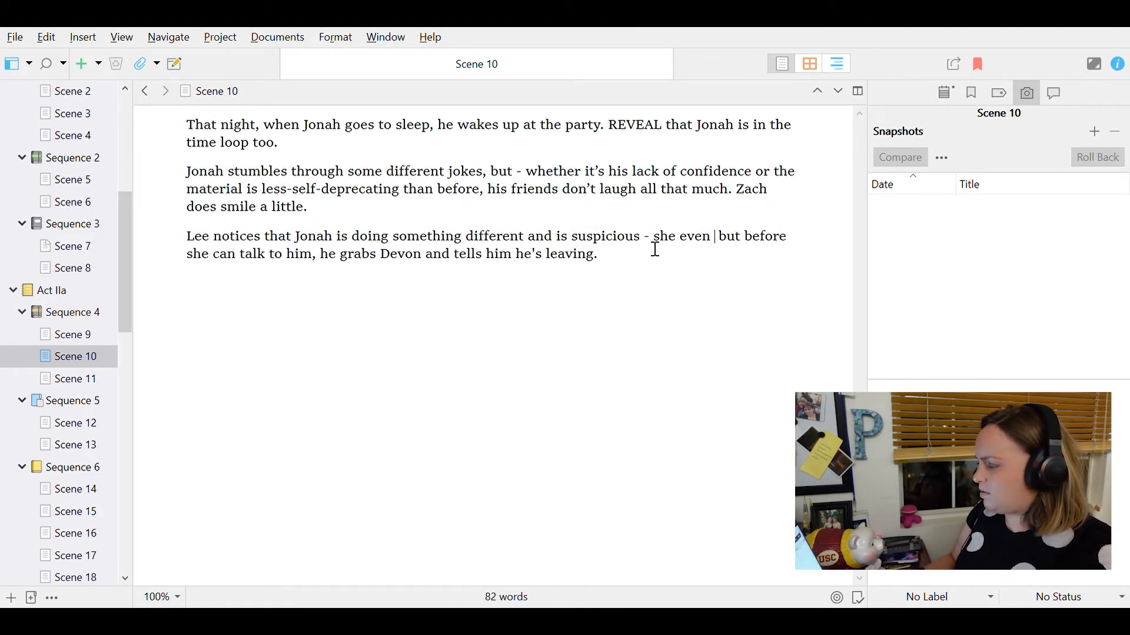
{"action": "key", "text": "BackSpace"}
{"action": "key", "text": "BackSpace"}
{"action": "key", "text": "BackSpace"}
{"action": "type", "text": "trying to apologize to Devon to try to "}
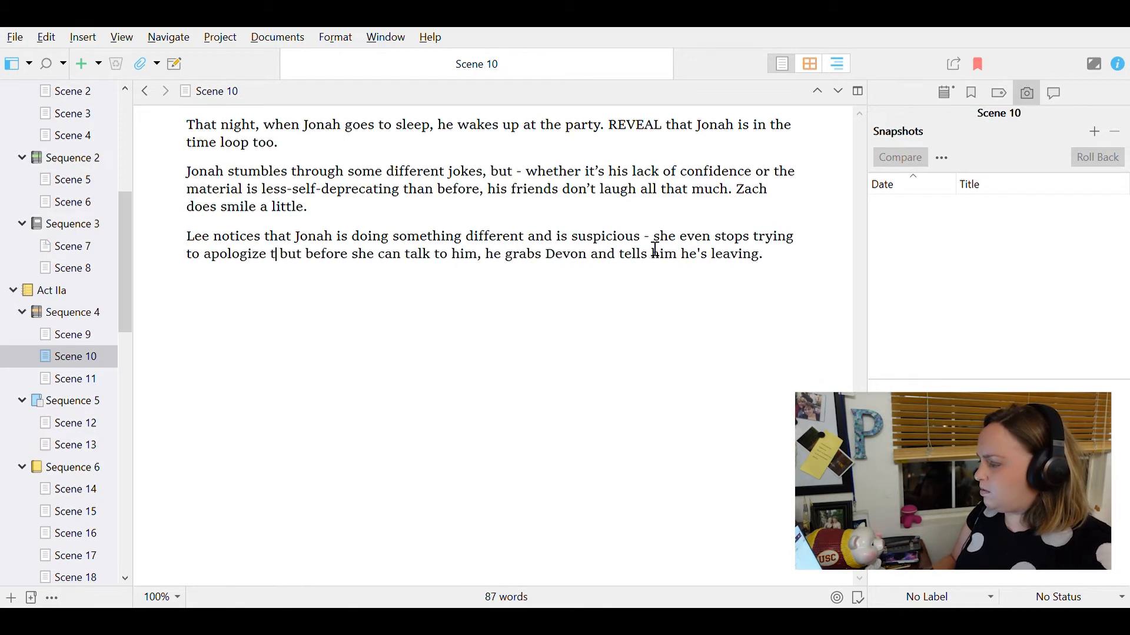
{"action": "type", "text": "get to Jonah."}
- Reword the remaining clause as a new sentence beginning "But before Lee can talk to Jonah"
{"action": "key", "text": "Delete"}
{"action": "type", "text": "B"}
{"action": "key", "text": "Right"}
{"action": "key", "text": "Right"}
{"action": "key", "text": "Right"}
{"action": "key", "text": "Right"}
{"action": "key", "text": "Right"}
{"action": "key", "text": "Right"}
{"action": "key", "text": "Right"}
{"action": "key", "text": "Right"}
{"action": "key", "text": "Right"}
{"action": "key", "text": "Right"}
{"action": "key", "text": "Right"}
{"action": "key", "text": "Right"}
{"action": "key", "text": "Right"}
{"action": "key", "text": "BackSpace"}
{"action": "key", "text": "BackSpace"}
{"action": "key", "text": "BackSpace"}
{"action": "type", "text": "Lee"}
{"action": "double_click", "coordinate": [655, 252]}
{"action": "type", "text": "Jonah"}
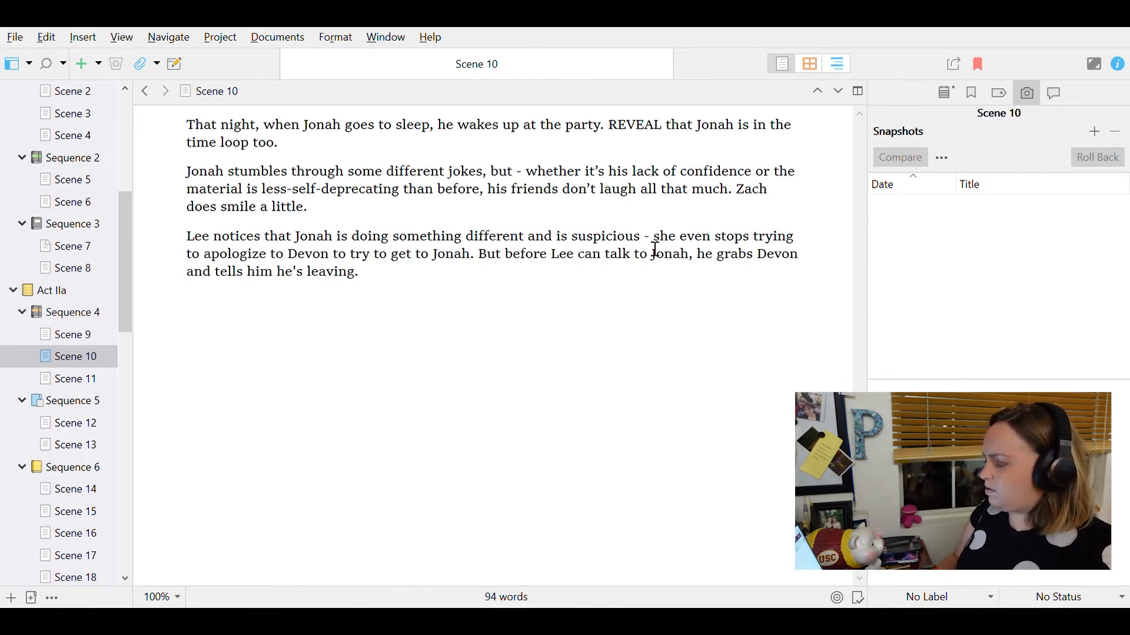
- Change the ending of Scene 10 to "Jonah grabs Devon. They both leave." and add "Devon still breaking up with Lee"
{"action": "key", "text": "Right"}
{"action": "key", "text": "Right"}
{"action": "type", "text": "Jonah"}
{"action": "key", "text": "Delete"}
{"action": "key", "text": "Delete"}
{"action": "key", "text": "Delete"}
{"action": "key", "text": "Delete"}
{"action": "key", "text": "Delete"}
{"action": "key", "text": "Delete"}
{"action": "key", "text": "Delete"}
{"action": "key", "text": "Delete"}
{"action": "key", "text": "Delete"}
{"action": "key", "text": "Delete"}
{"action": "key", "text": "Delete"}
{"action": "key", "text": "Delete"}
{"action": "key", "text": "Delete"}
{"action": "key", "text": "Delete"}
{"action": "key", "text": "Delete"}
{"action": "key", "text": "Delete"}
{"action": "key", "text": "Delete"}
{"action": "key", "text": "Delete"}
{"action": "key", "text": "Delete"}
{"action": "key", "text": "BackSpace"}
{"action": "key", "text": "BackSpace"}
{"action": "key", "text": "BackSpace"}
{"action": "key", "text": "BackSpace"}
{"action": "key", "text": "BackSpace"}
{"action": "key", "text": "BackSpace"}
{"action": "key", "text": "BackSpace"}
{"action": "key", "text": "BackSpace"}
{"action": "type", "text": ". They both leave."}
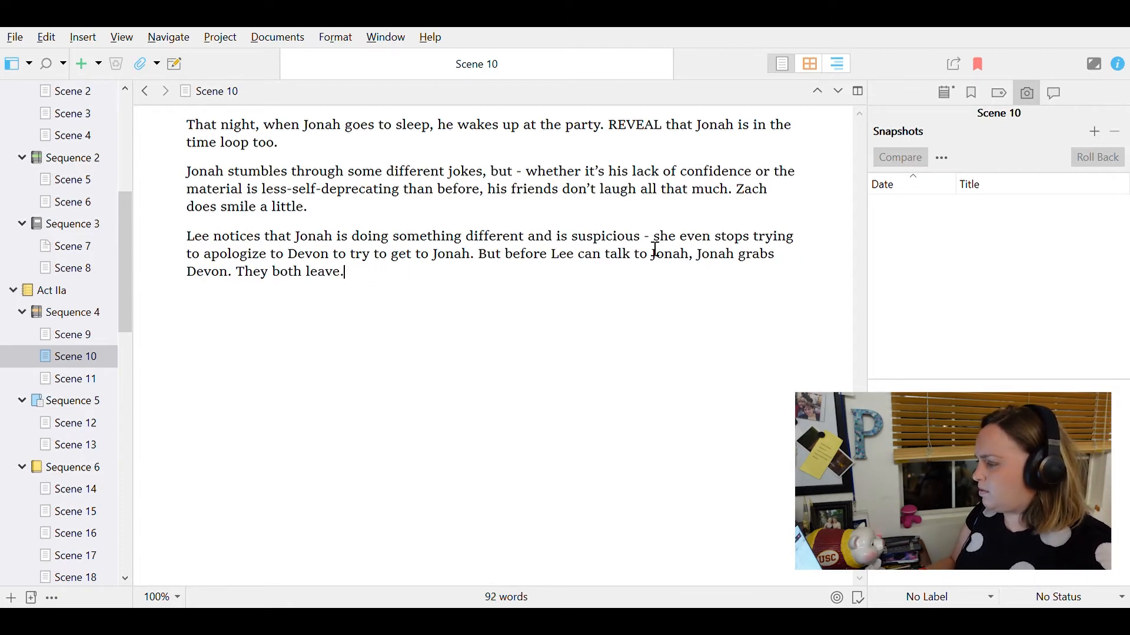
{"action": "type", "text": "Devon still breaking up with Lee"}
- Open Scene 11 and reword the start of its first sentence to "We're in the car"
{"action": "left_click", "coordinate": [65, 380]}
{"action": "left_click", "coordinate": [189, 135]}
{"action": "type", "text": "We go into the"}
{"action": "key", "text": "Delete"}
{"action": "key", "text": "Delete"}
{"action": "key", "text": "Delete"}
{"action": "key", "text": "Delete"}
{"action": "key", "text": "Delete"}
{"action": "key", "text": "Delete"}
{"action": "double_click", "coordinate": [221, 128]}
{"action": "type", "text": "'re"}
- Insert "is dreading the accident and" before "goes to another place mentally" in Scene 11
{"action": "key", "text": "Right"}
{"action": "key", "text": "Right"}
{"action": "key", "text": "Right"}
{"action": "key", "text": "Delete"}
{"action": "key", "text": "Delete"}
{"action": "type", "text": "is dreading the accident and"}
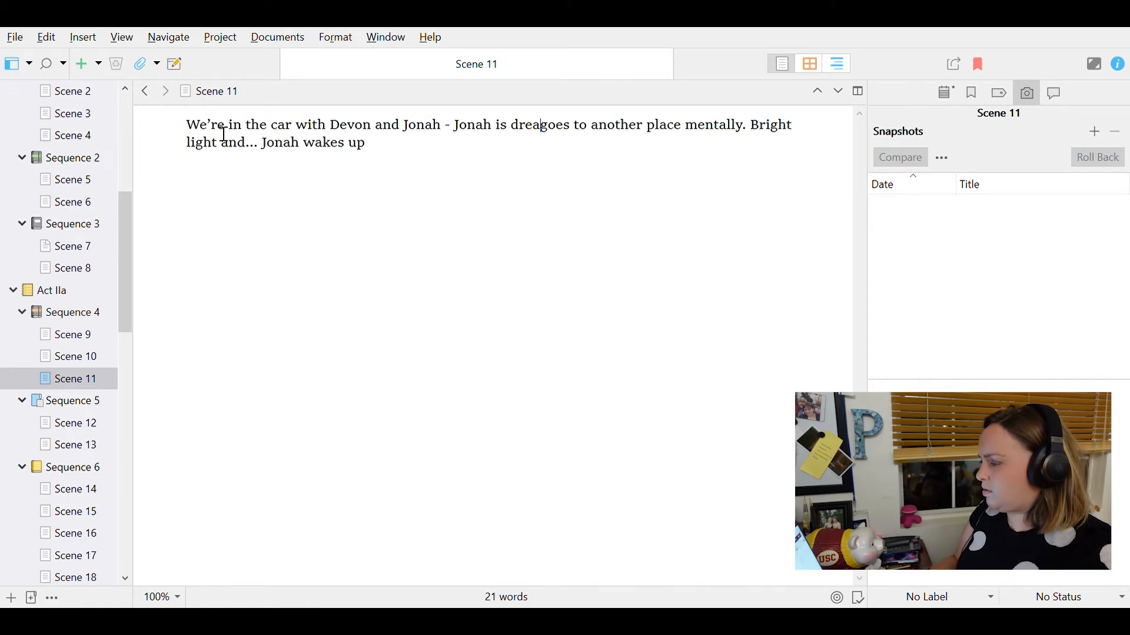
- Reword "Bright light and..." as "A bright light engulfs the screen and..."
{"action": "left_click", "coordinate": [304, 153]}
{"action": "type", "text": "A"}
{"action": "key", "text": "Delete"}
{"action": "type", "text": "b"}
{"action": "key", "text": "ctrl+Right"}
{"action": "key", "text": "ctrl+Right"}
{"action": "type", "text": "engulfs the screen"}
- Complete Scene 11's "Jonah wakes up" sentence with "in his own bed, completely disoriented"
{"action": "left_click", "coordinate": [83, 426]}
{"action": "left_click", "coordinate": [84, 383]}
{"action": "left_click", "coordinate": [668, 154]}
{"action": "type", "text": "in his own bed, comp"}
{"action": "type", "text": "letely disorient"}
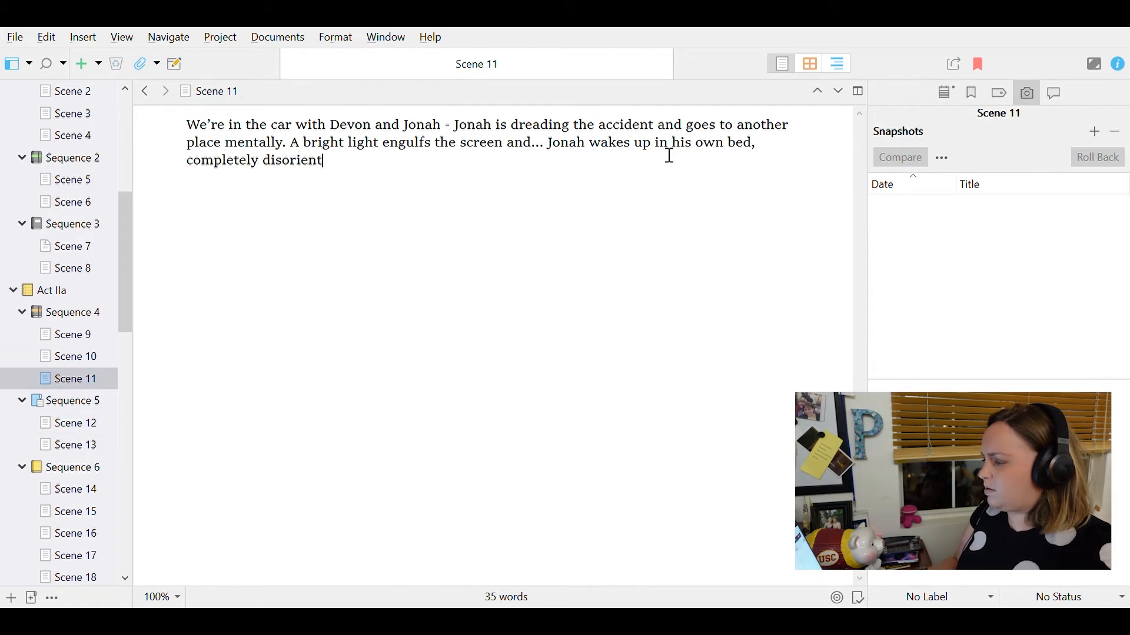
- Add "It wasn't the first time this has happened, either" plus bold-italic "Jonah was in the first time loop when we thought it was just Lee"
{"action": "type", "text": "ed. It wasn't the first time t"}
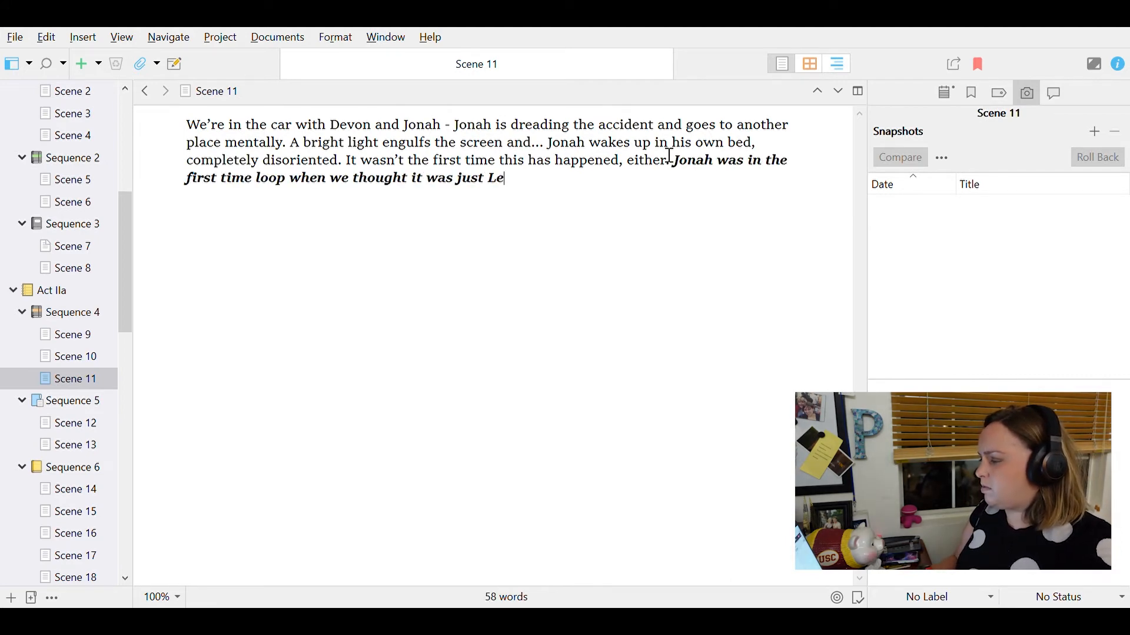
- Reword Scene 12's opening to "The next night, Lee is resigned to the fact that she's going to be part of the time loop. She resolves"
{"action": "left_click", "coordinate": [89, 424]}
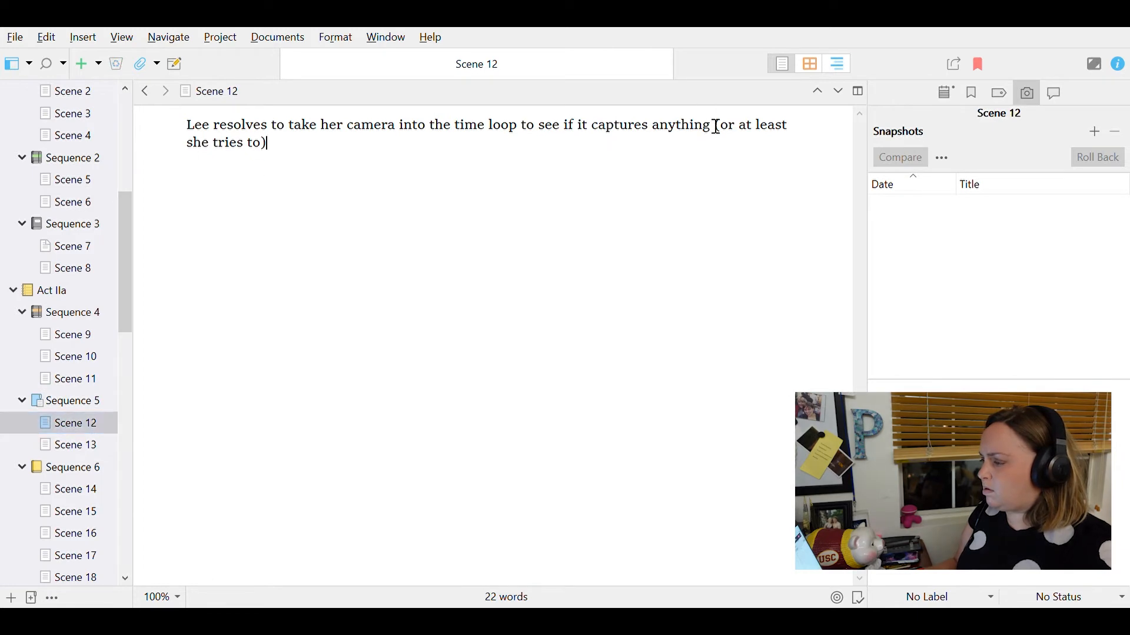
{"action": "key", "text": "ctrl+Home"}
{"action": "type", "text": "The next night,"}
{"action": "key", "text": "ctrl+Right"}
{"action": "type", "text": "is resigned "}
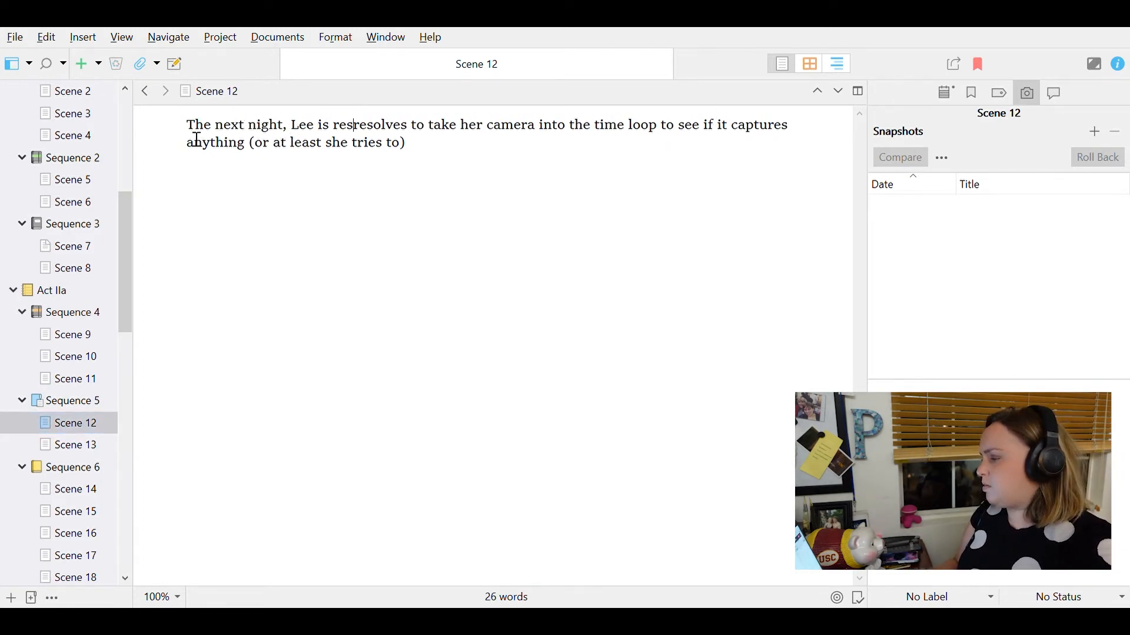
{"action": "type", "text": "to the fact that she's going to be part of the time "}
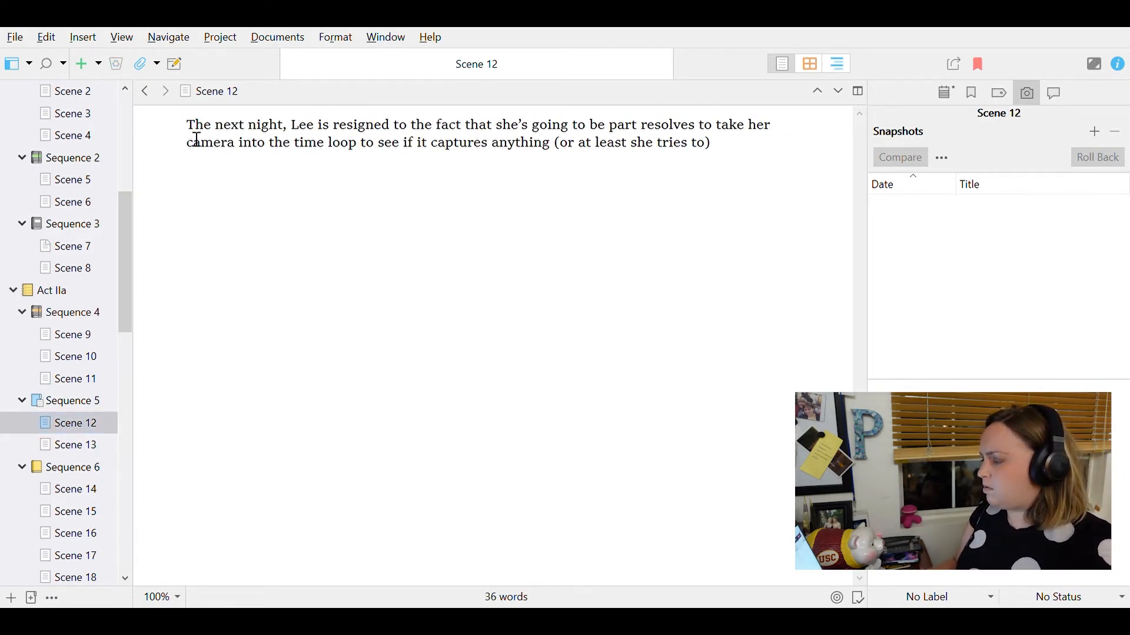
{"action": "type", "text": "loop. She"}
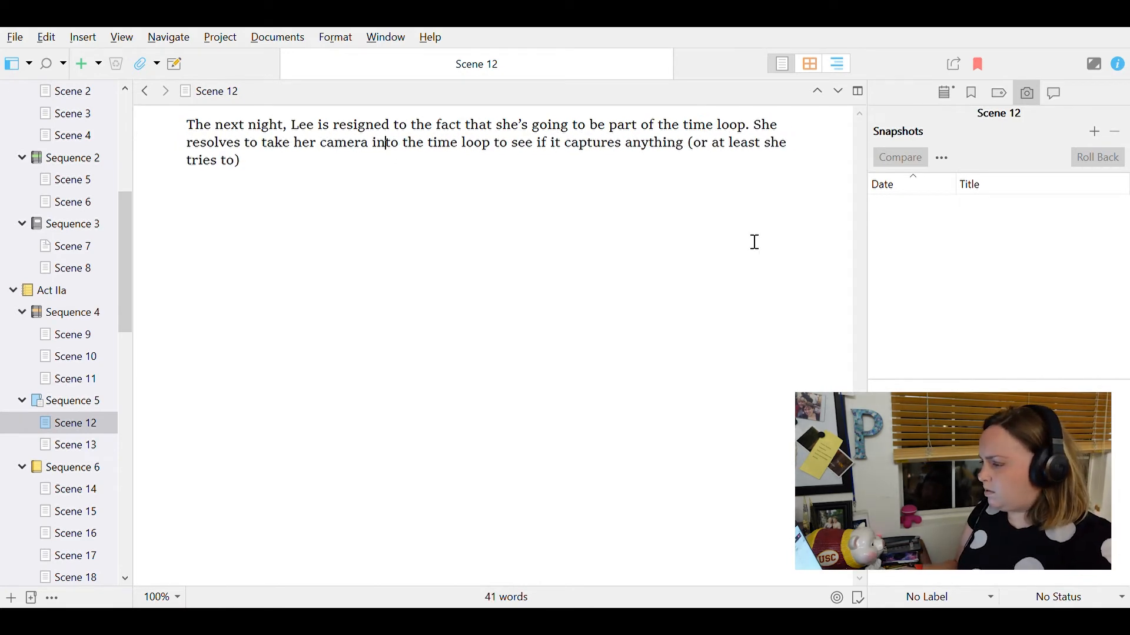
- In Scene 12, change "into the time loop" to "into the party" in the sentence about taking the camera
{"action": "key", "text": "ctrl+Right"}
{"action": "key", "text": "ctrl+Right"}
{"action": "key", "text": "ctrl+Right"}
{"action": "key", "text": "ctrl+Right"}
{"action": "key", "text": "ctrl+Right"}
{"action": "key", "text": "ctrl+Right"}
{"action": "key", "text": "BackSpace"}
{"action": "key", "text": "BackSpace"}
{"action": "key", "text": "BackSpace"}
{"action": "key", "text": "Delete"}
{"action": "key", "text": "Delete"}
{"action": "key", "text": "Delete"}
{"action": "key", "text": "Delete"}
{"action": "type", "text": "to the party"}
{"action": "key", "text": "Delete"}
{"action": "key", "text": "Delete"}
{"action": "key", "text": "Delete"}
{"action": "key", "text": "Delete"}
{"action": "key", "text": "Delete"}
{"action": "key", "text": "Delete"}
{"action": "key", "text": "Delete"}
{"action": "key", "text": "Delete"}
{"action": "key", "text": "Delete"}
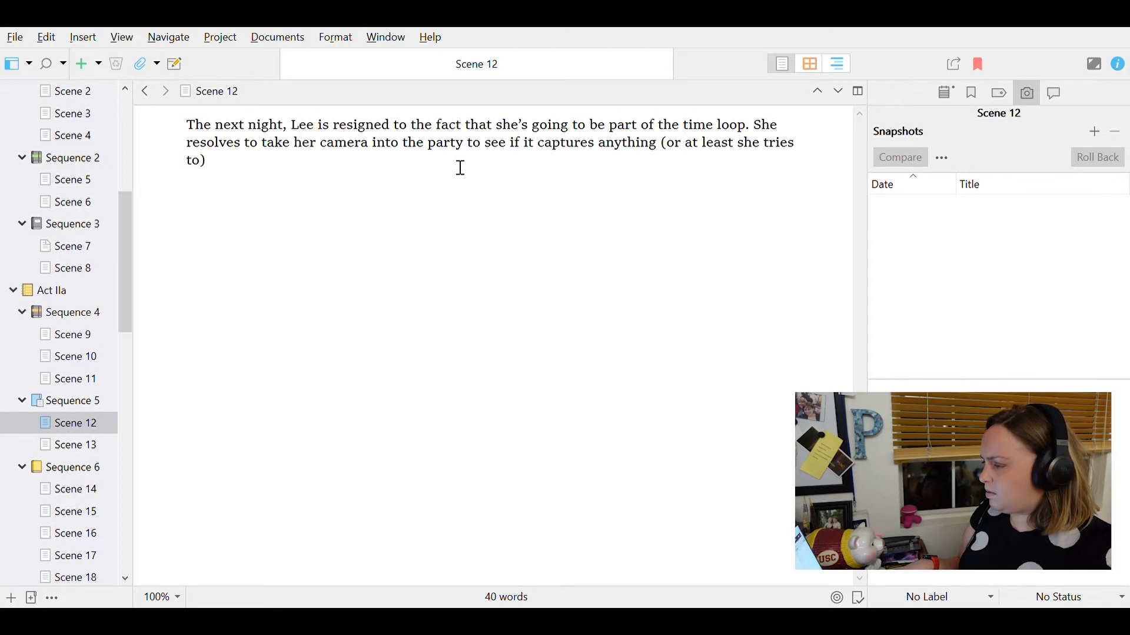
- Insert "- hopefully by putting it around her neck and sleeping with it -" after "party" and end the sentence at "captures anything."
{"action": "type", "text": "- hopefully by putting it around her neck and sleeping with it "}
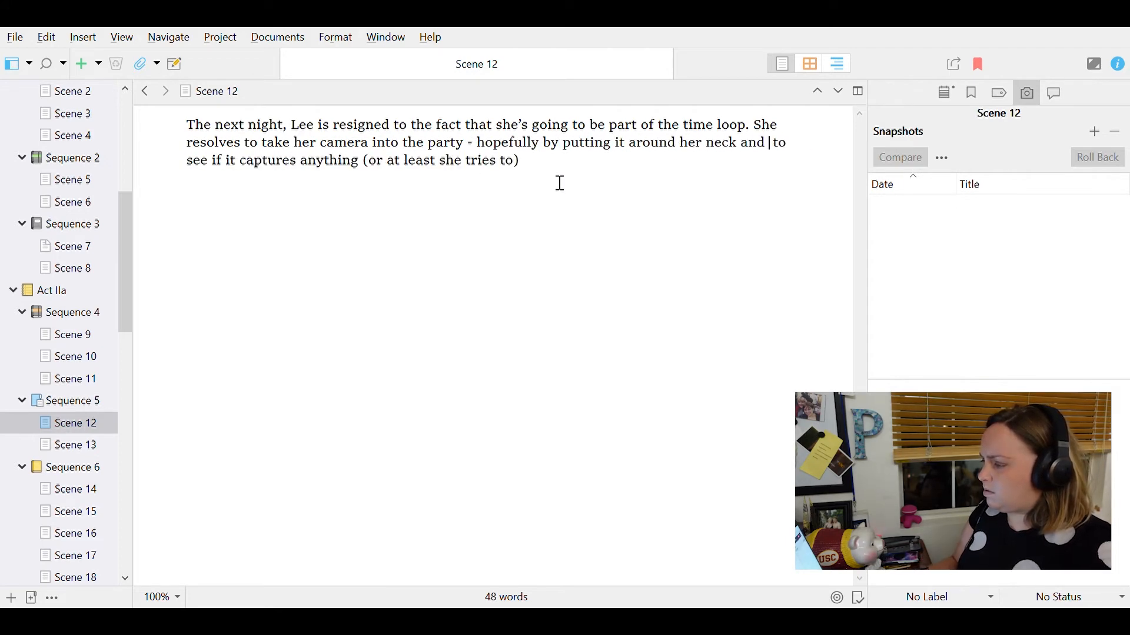
{"action": "type", "text": "-"}
{"action": "key", "text": "End"}
{"action": "key", "text": "BackSpace"}
{"action": "key", "text": "BackSpace"}
{"action": "type", "text": "g."}
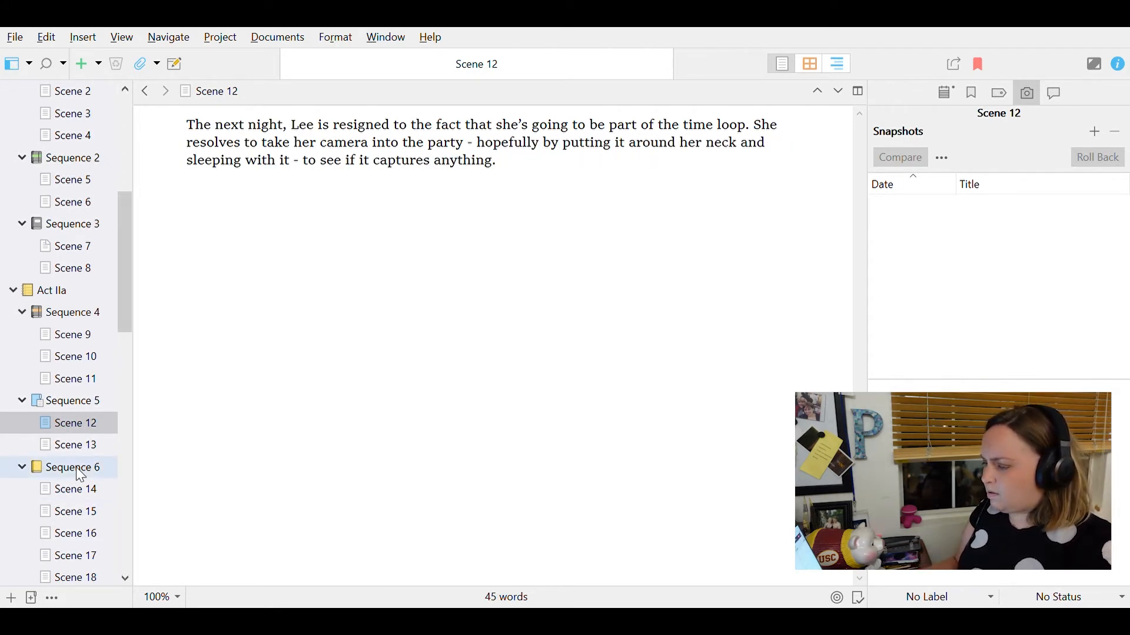
- Begin Scene 13's text with "But when Lee wakes up into the", ahead of the existing rough notes
{"action": "left_click", "coordinate": [88, 445]}
{"action": "left_click", "coordinate": [197, 127]}
{"action": "type", "text": "But when Lee wakes up"}
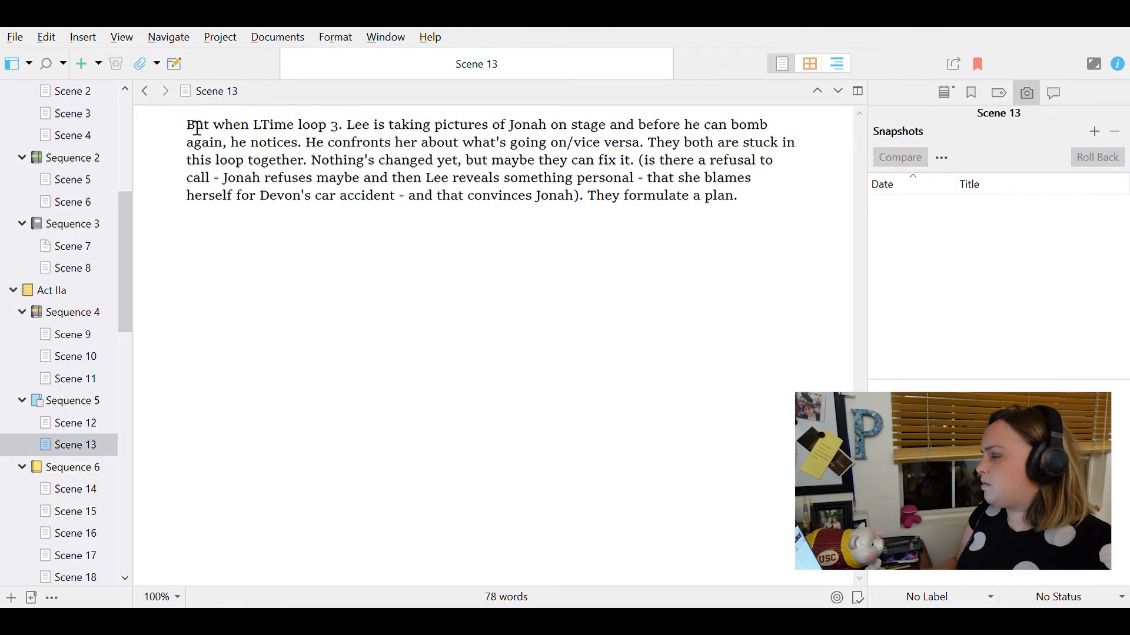
{"action": "key", "text": "BackSpace"}
{"action": "key", "text": "BackSpace"}
{"action": "key", "text": "BackSpace"}
{"action": "key", "text": "BackSpace"}
{"action": "key", "text": "BackSpace"}
{"action": "key", "text": "BackSpace"}
{"action": "key", "text": "BackSpace"}
{"action": "key", "text": "BackSpace"}
{"action": "key", "text": "BackSpace"}
{"action": "type", "text": "wakes up into the "}
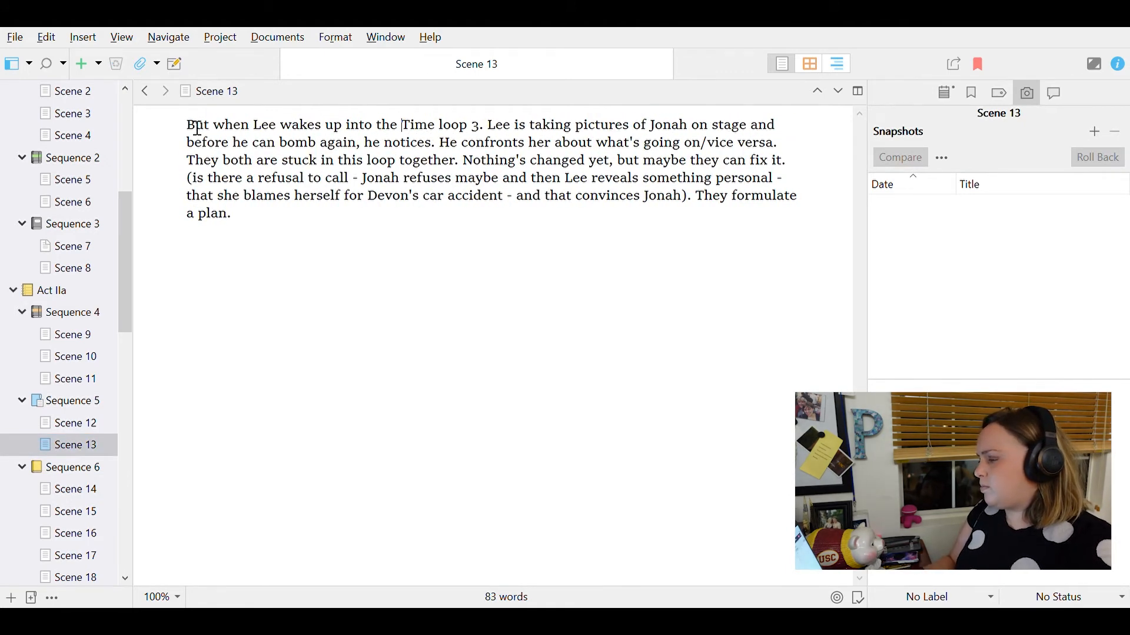
- Continue with "Party Loop, her camera isn't with her. She interrupts her argument with Devon to leave, go home, grab her camera, and come back. When"
{"action": "type", "text": "Party Loop, her camera isn't with her. She interre"}
{"action": "key", "text": "BackSpace"}
{"action": "type", "text": "upts her argument with Devon to leave, go home, grab her camera, and come back. When "}
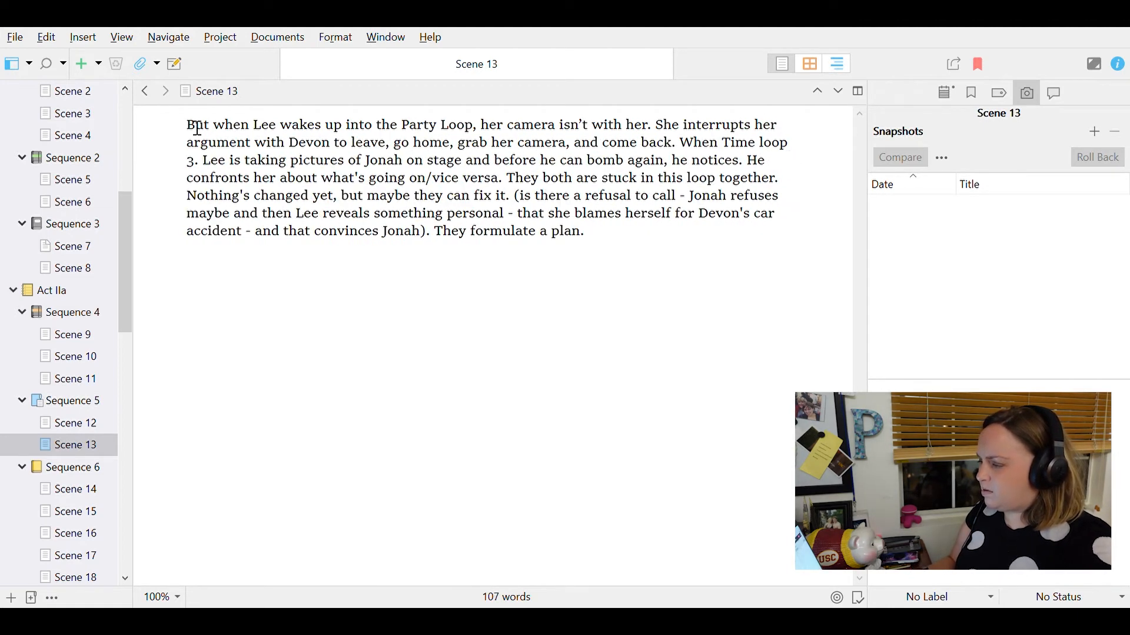
- Complete the "When" sentence with "she does, she decides to take pictures of everyone, including Jonah, on stage."
{"action": "type", "text": "she does, she decid"}
{"action": "type", "text": "es to take pictures of everyone, including Jonah, on "}
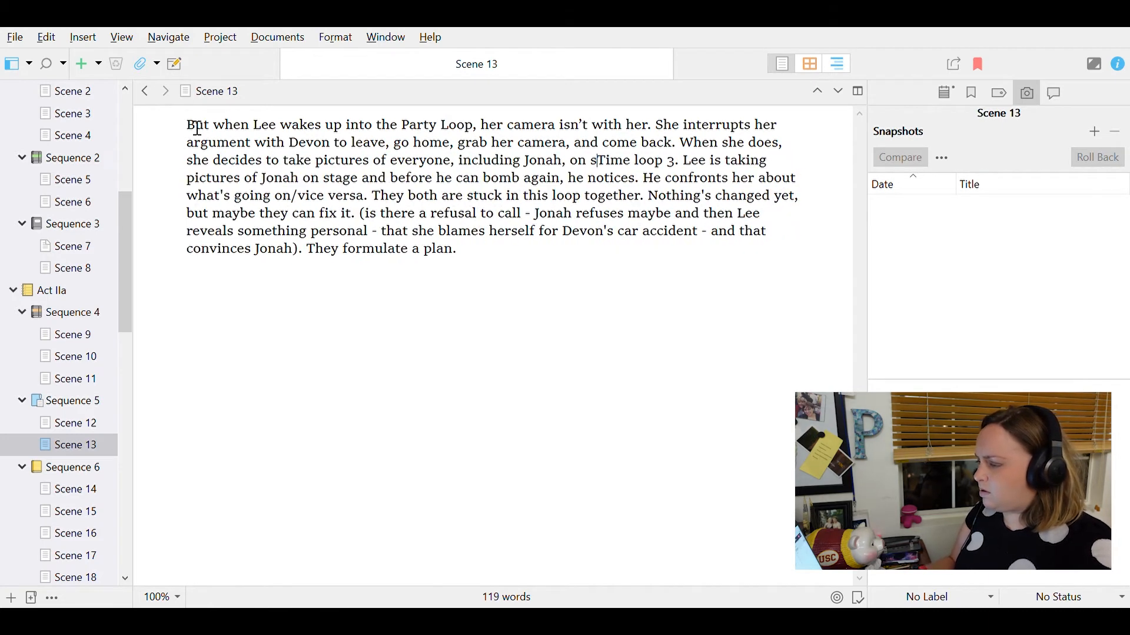
{"action": "type", "text": "stage."}
- Remove the rough "Time loop 3" note about taking pictures and start a new paragraph reading "He notices and confronts her"
{"action": "key", "text": "shift+Right"}
{"action": "key", "text": "shift+Right"}
{"action": "key", "text": "shift+Right"}
{"action": "key", "text": "shift+Right"}
{"action": "key", "text": "shift+Right"}
{"action": "key", "text": "shift+Right"}
{"action": "key", "text": "shift+Right"}
{"action": "key", "text": "shift+Right"}
{"action": "key", "text": "shift+Right"}
{"action": "key", "text": "shift+Right"}
{"action": "key", "text": "shift+Right"}
{"action": "key", "text": "shift+Right"}
{"action": "key", "text": "shift+Right"}
{"action": "key", "text": "shift+Right"}
{"action": "key", "text": "shift+Right"}
{"action": "key", "text": "shift+Right"}
{"action": "key", "text": "shift+Right"}
{"action": "key", "text": "shift+Right"}
{"action": "key", "text": "shift+Right"}
{"action": "key", "text": "shift+Right"}
{"action": "key", "text": "BackSpace"}
{"action": "key", "text": "Return"}
{"action": "type", "text": "H"}
{"action": "left_click", "coordinate": [282, 198]}
{"action": "key", "text": "BackSpace"}
{"action": "key", "text": "BackSpace"}
{"action": "key", "text": "BackSpace"}
{"action": "key", "text": "BackSpace"}
{"action": "type", "text": "and"}
- Replace "/vice versa" with "Lee talks back to him when she realizes he's experiencing the same sense of 'perverse deja vu' that she is."
{"action": "type", "text": ". Lee talks back to him"}
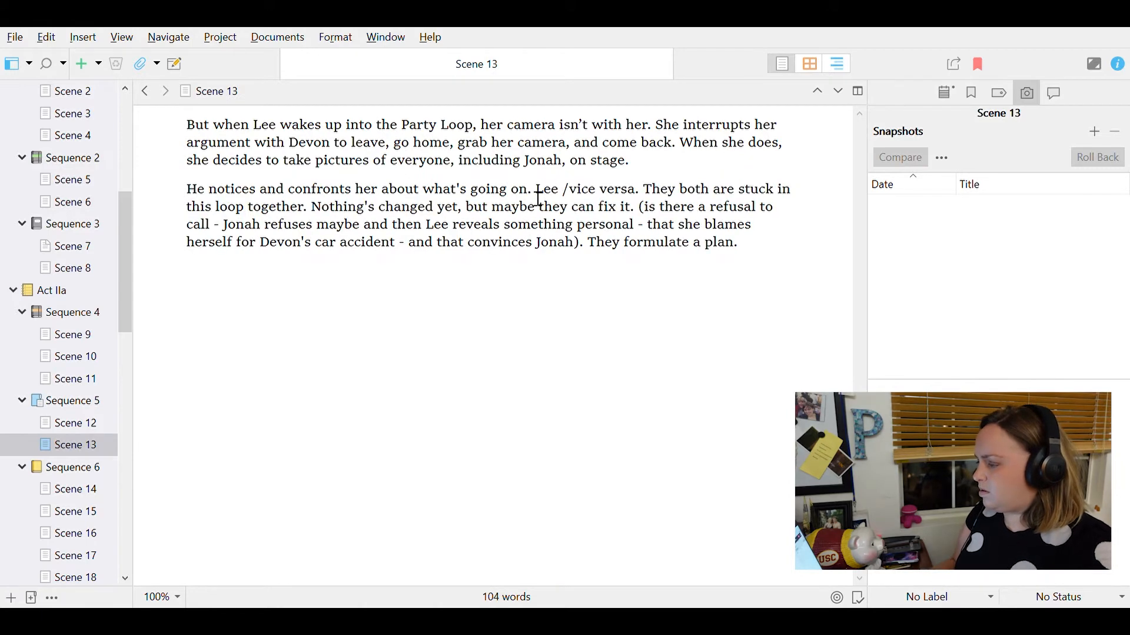
{"action": "type", "text": " when she realizes he's experiencing hte"}
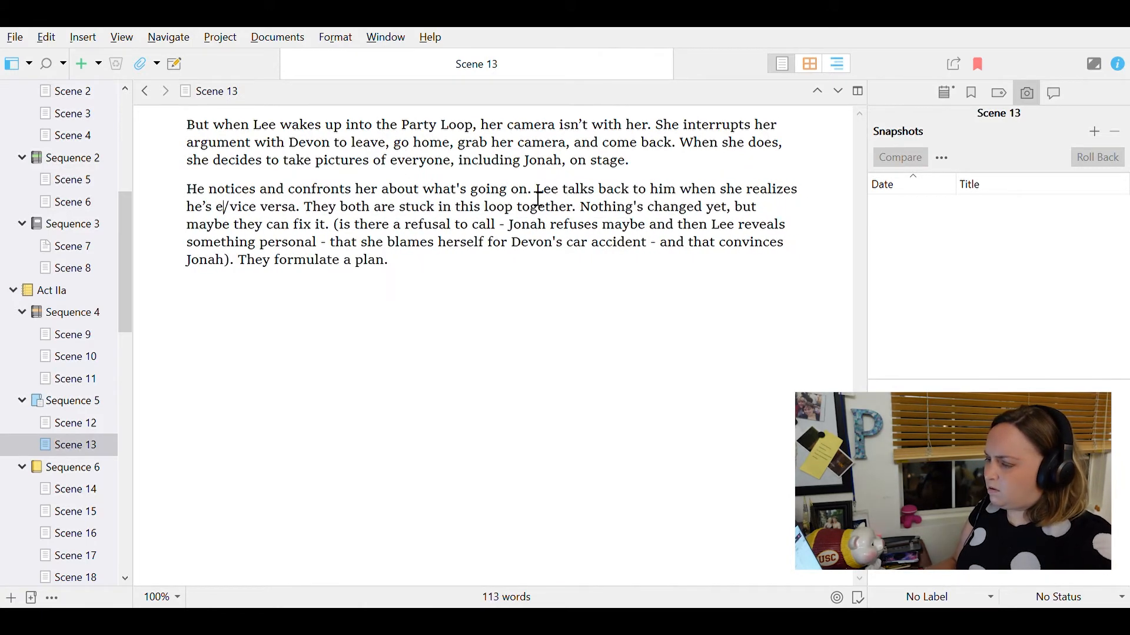
{"action": "key", "text": "BackSpace"}
{"action": "key", "text": "BackSpace"}
{"action": "key", "text": "BackSpace"}
{"action": "key", "text": "BackSpace"}
{"action": "type", "text": "the same sense of \"perverse deja vu\" that she"}
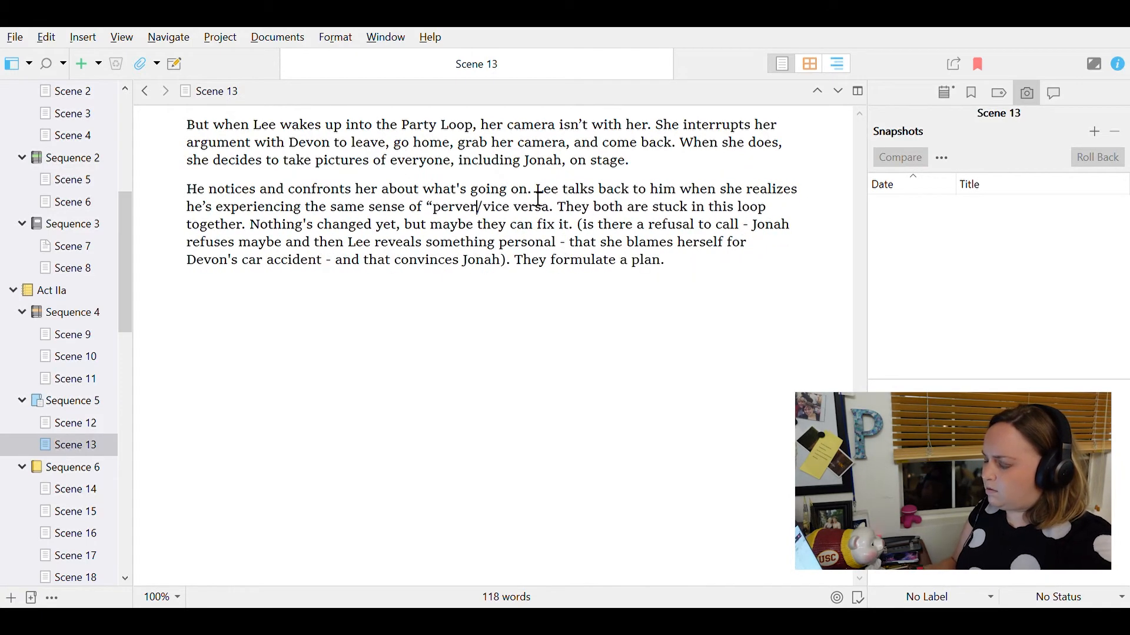
{"action": "type", "text": " is."}
{"action": "key", "text": "Delete"}
{"action": "key", "text": "Delete"}
{"action": "key", "text": "Delete"}
{"action": "key", "text": "Delete"}
{"action": "key", "text": "Delete"}
{"action": "key", "text": "Delete"}
{"action": "key", "text": "Delete"}
{"action": "key", "text": "Delete"}
{"action": "key", "text": "Delete"}
{"action": "key", "text": "Delete"}
{"action": "key", "text": "Delete"}
{"action": "key", "text": "Delete"}
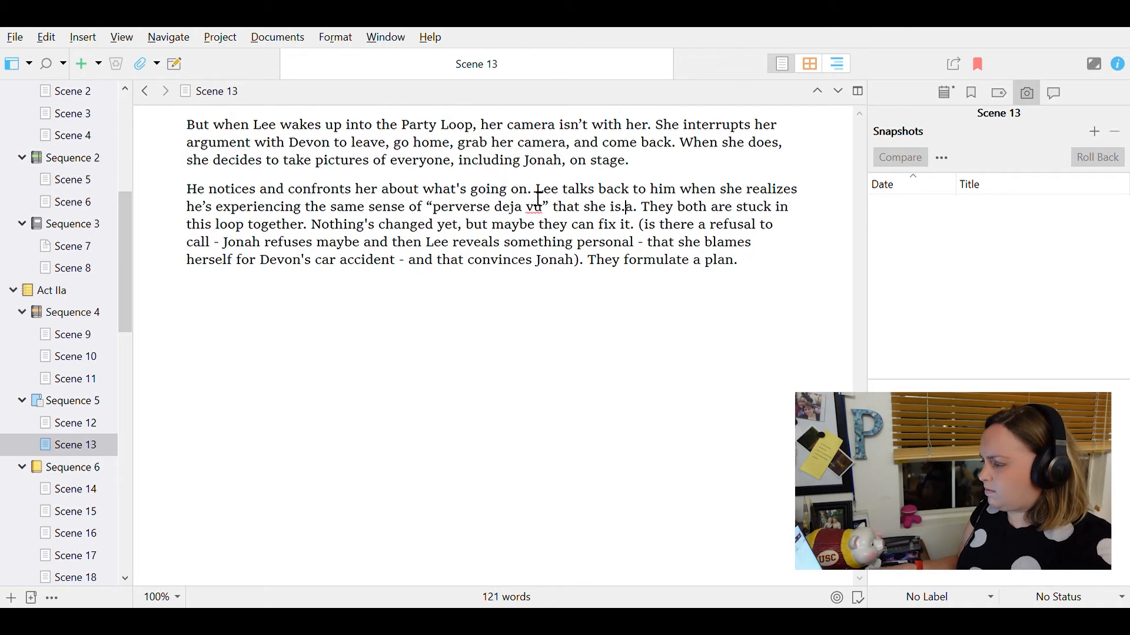
- Join the following sentence by introducing it with "And it hits them that they both are stuck"
{"action": "type", "text": "And"}
{"action": "double_click", "coordinate": [783, 195]}
{"action": "left_click", "coordinate": [658, 209]}
{"action": "type", "text": "it hits them"}
{"action": "key", "text": "Delete"}
{"action": "type", "text": "that t"}
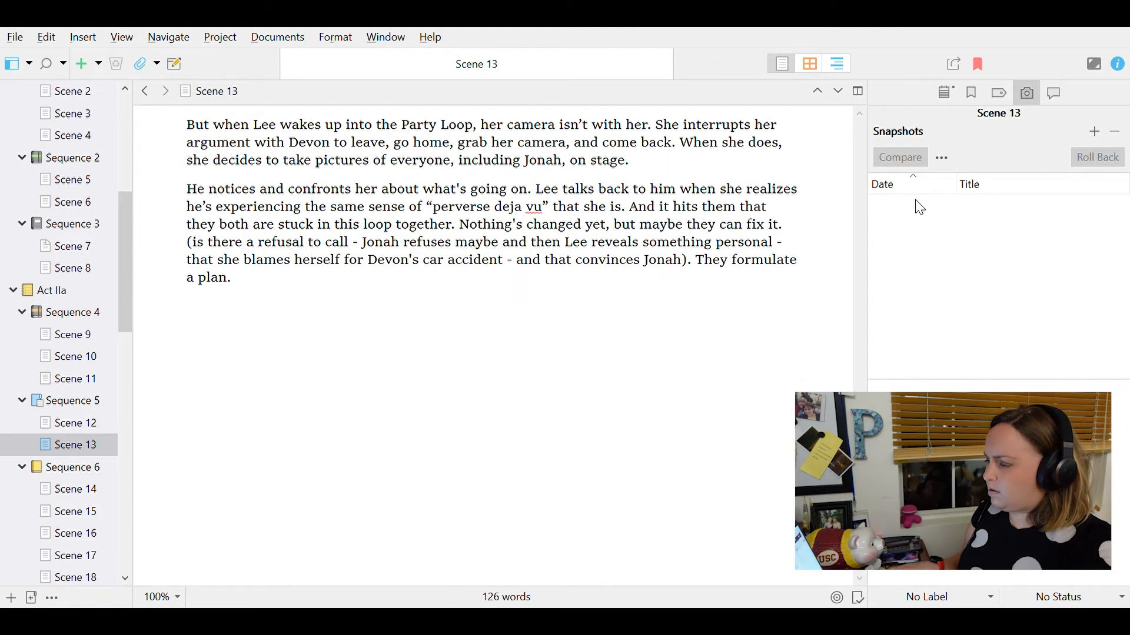
- Format "they both are stuck in this loop together." in bold italic
{"action": "key", "text": "Left"}
{"action": "key", "text": "shift+Right"}
{"action": "key", "text": "shift+Right"}
{"action": "key", "text": "shift+Right"}
{"action": "key", "text": "shift+Right"}
{"action": "key", "text": "shift+Right"}
{"action": "key", "text": "shift+Right"}
{"action": "key", "text": "shift+Right"}
{"action": "key", "text": "shift+Right"}
{"action": "key", "text": "shift+Right"}
{"action": "key", "text": "shift+Right"}
{"action": "key", "text": "shift+Right"}
{"action": "key", "text": "shift+Right"}
{"action": "key", "text": "shift+Right"}
{"action": "key", "text": "shift+Right"}
{"action": "key", "text": "shift+Right"}
{"action": "key", "text": "shift+Right"}
{"action": "key", "text": "shift+Right"}
{"action": "key", "text": "shift+Right"}
{"action": "key", "text": "shift+Right"}
{"action": "key", "text": "shift+Right"}
{"action": "key", "text": "ctrl+b"}
{"action": "key", "text": "ctrl+i"}
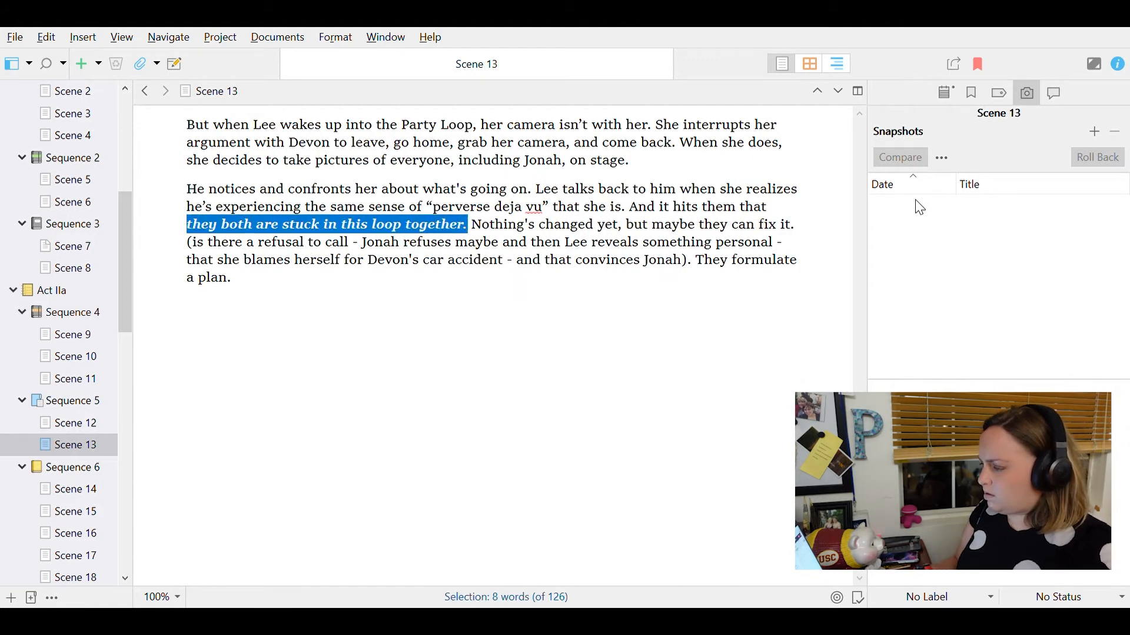
- Insert "party" before "loop" in the bold-italic phrase
{"action": "left_click", "coordinate": [386, 230]}
{"action": "key", "text": "Left"}
{"action": "key", "text": "Left"}
{"action": "type", "text": "party"}
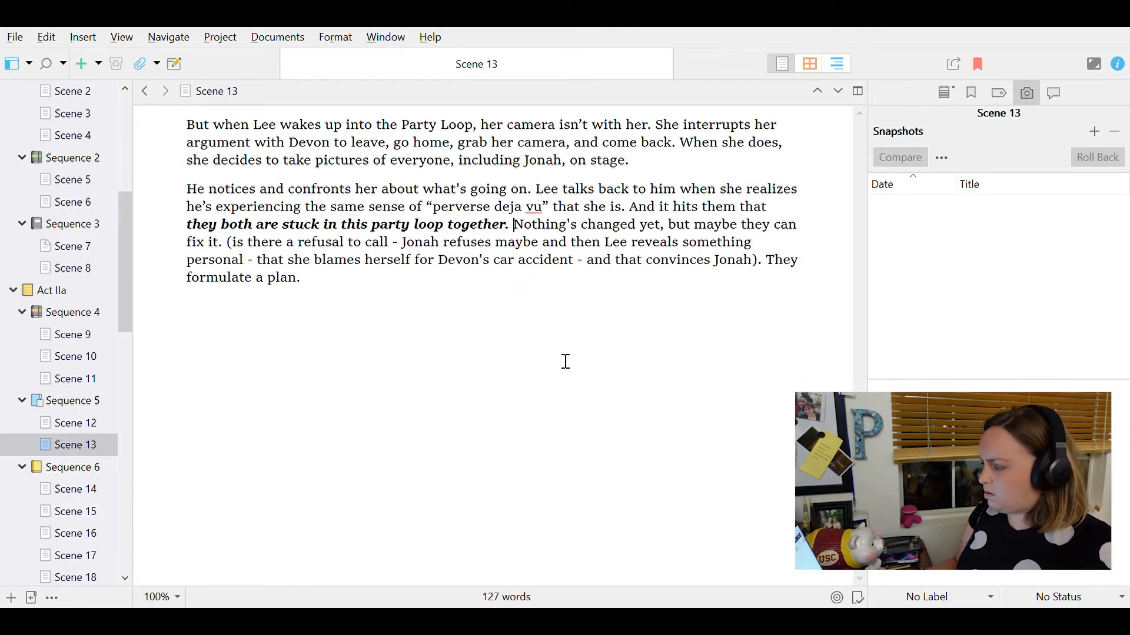
- Start a new paragraph before "Nothing's changed yet" with "They've both seen enough movies that figure they're in this party for a reason:"
{"action": "key", "text": "Return"}
{"action": "type", "text": "They've both seen enough movies that ht"}
{"action": "key", "text": "BackSpace"}
{"action": "key", "text": "BackSpace"}
{"action": "type", "text": "figure they're in this party for a reason: i"}
- Give the reason as "it was the night that messed up both of their lives. They need to fix what went wrong"
{"action": "type", "text": "t was the night that messed up both of their l"}
{"action": "type", "text": "ives. They need to fix what went wrong"}
- Specify the fixes: Lee needs to keep Devon from breaking up with her; Jonah needs to do well enough at stand-up for Zack's approval to see his manager
{"action": "type", "text": ": Lee needs to keep Devon from br"}
{"action": "type", "text": "eaking up with her and Jonah needs to "}
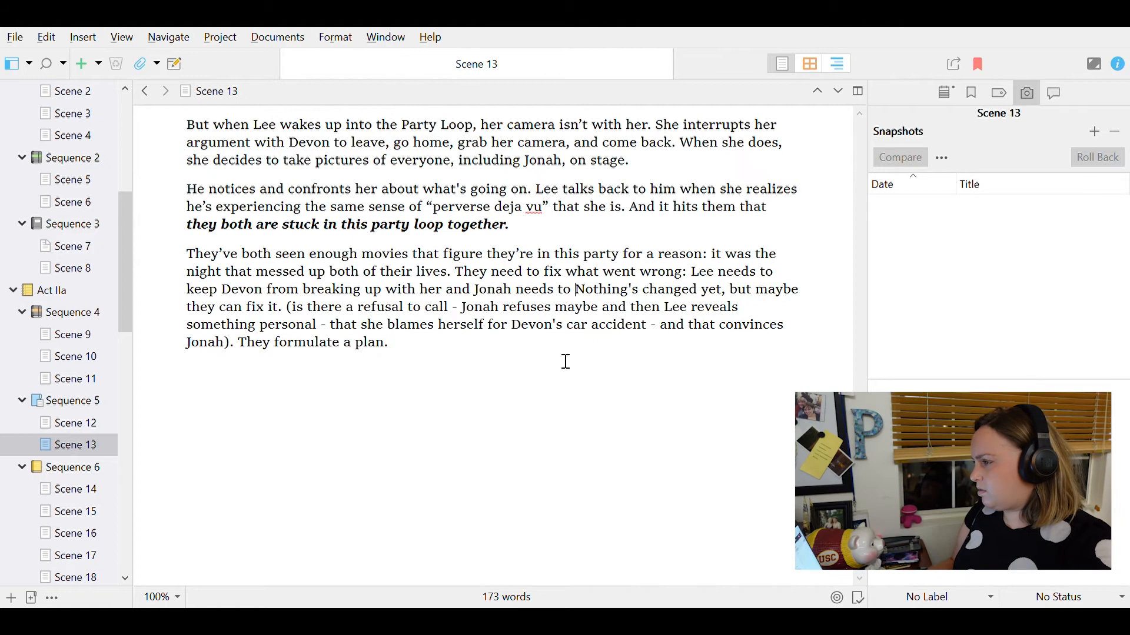
{"action": "type", "text": "do well enough at stand "}
{"action": "type", "text": "up to "}
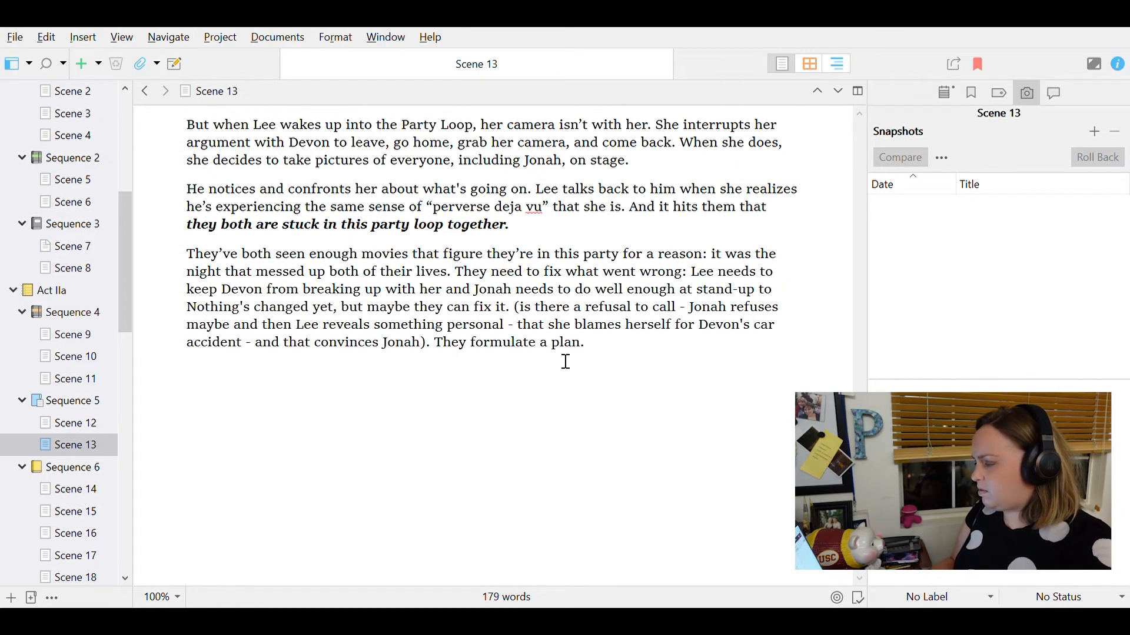
{"action": "type", "text": "get Zack's approval to see his manager"}
{"action": "type", "text": " (if"}
- Replace "see his manager" with "meet with his agent" and move the "Nothing's changed yet" text into its own separate paragraph
{"action": "double_click", "coordinate": [383, 314]}
{"action": "key", "text": "BackSpace"}
{"action": "key", "text": "BackSpace"}
{"action": "key", "text": "BackSpace"}
{"action": "key", "text": "BackSpace"}
{"action": "key", "text": "BackSpace"}
{"action": "key", "text": "BackSpace"}
{"action": "key", "text": "BackSpace"}
{"action": "key", "text": "BackSpace"}
{"action": "key", "text": "BackSpace"}
{"action": "type", "text": "meet with his agent"}
{"action": "key", "text": "Right"}
{"action": "key", "text": "Right"}
{"action": "key", "text": "Right"}
{"action": "key", "text": "Right"}
{"action": "key", "text": "Right"}
{"action": "key", "text": "Return"}
{"action": "key", "text": "Return"}
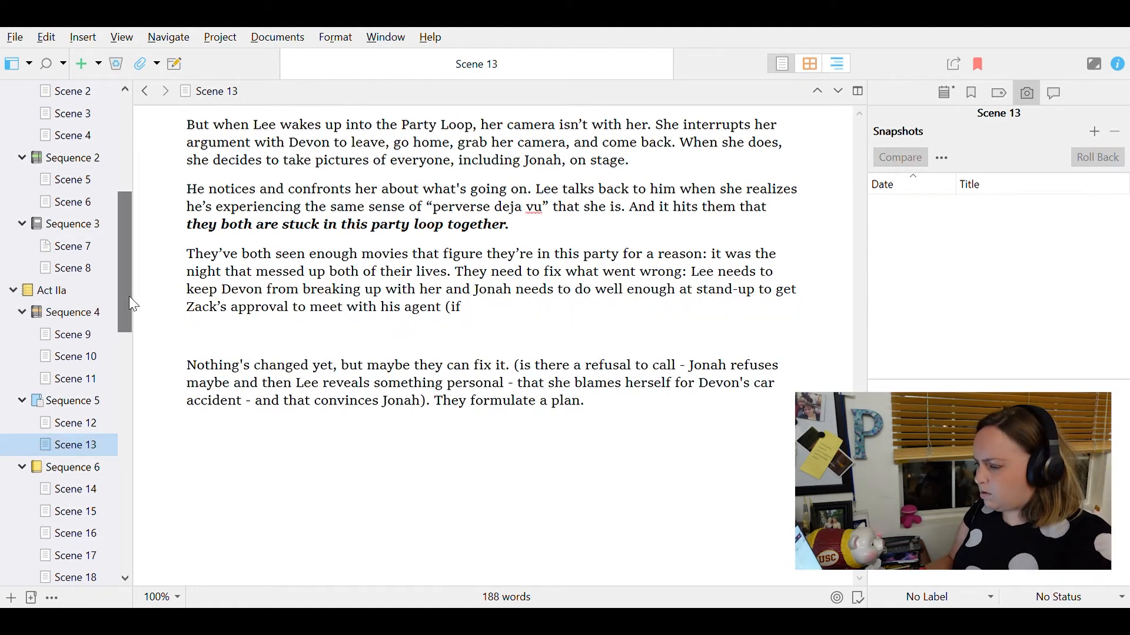
- Complete the parenthesis as "(if Jonah had done well, he wouldn't have needed a breather from the party and the car accident wouldn't have happened)."
{"action": "left_click_drag", "start_coordinate": [129, 294], "coordinate": [128, 337]}
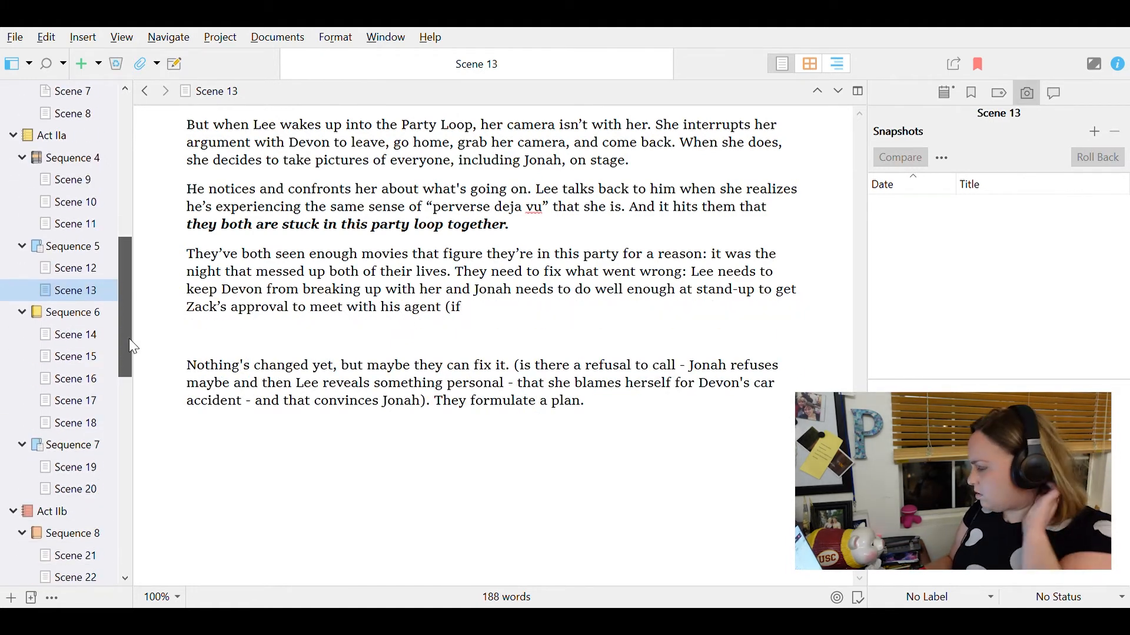
{"action": "left_click", "coordinate": [489, 318]}
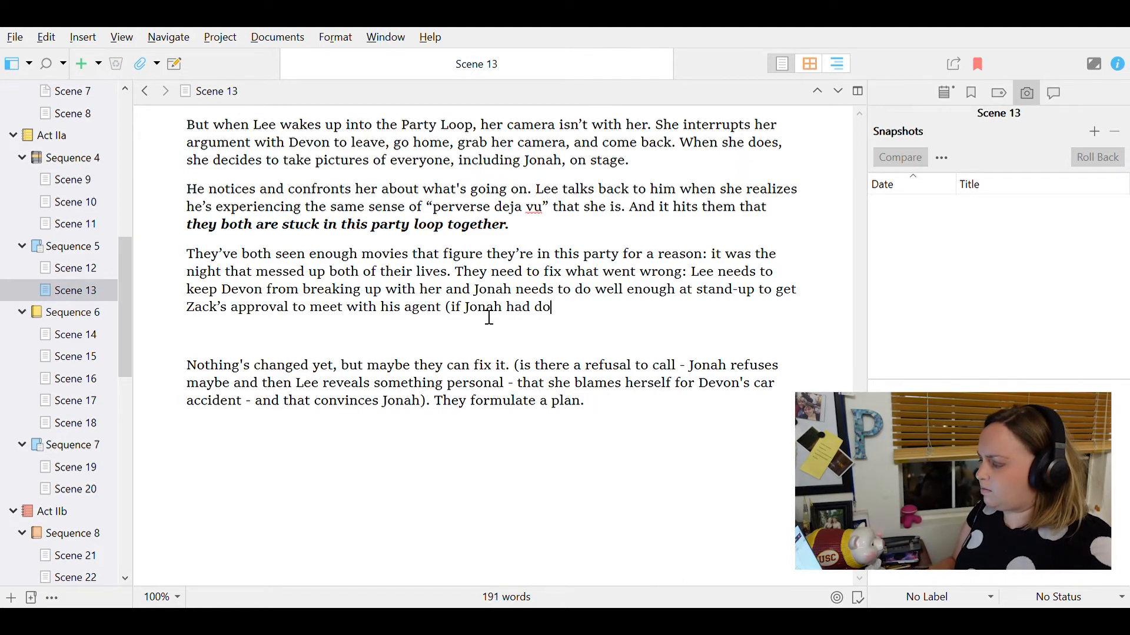
{"action": "type", "text": "a breather from the party and the car accident wouldn’t have happened)."}
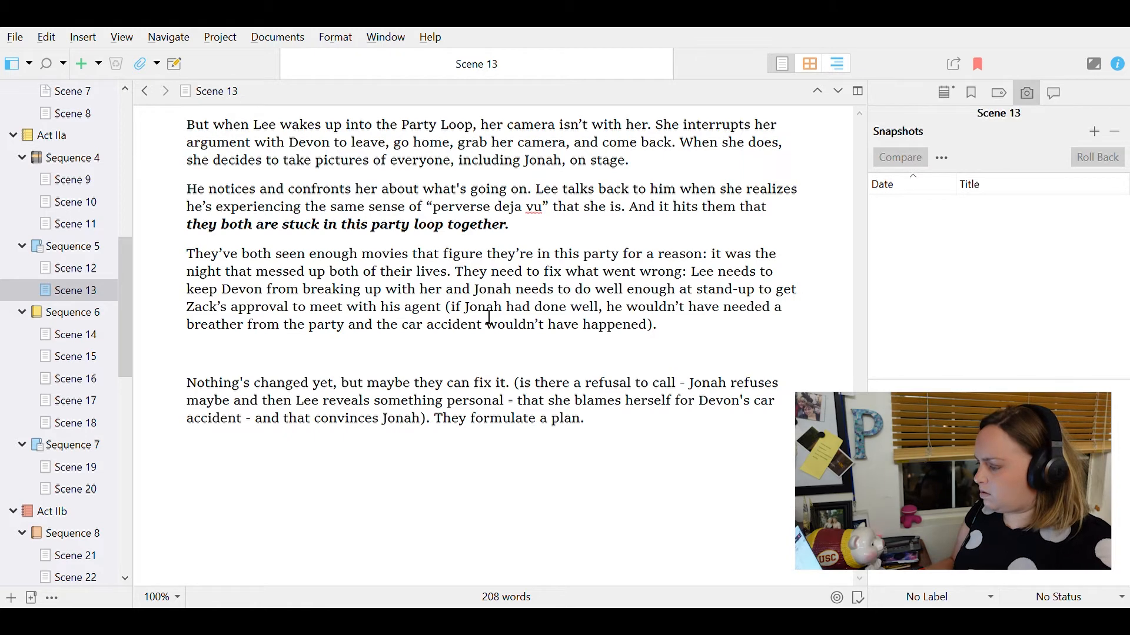
- Start a paragraph with "They reluctantly decide to work together (" and delete the old text up to "Jonah refuses maybe" so the two join
{"action": "key", "text": "Return"}
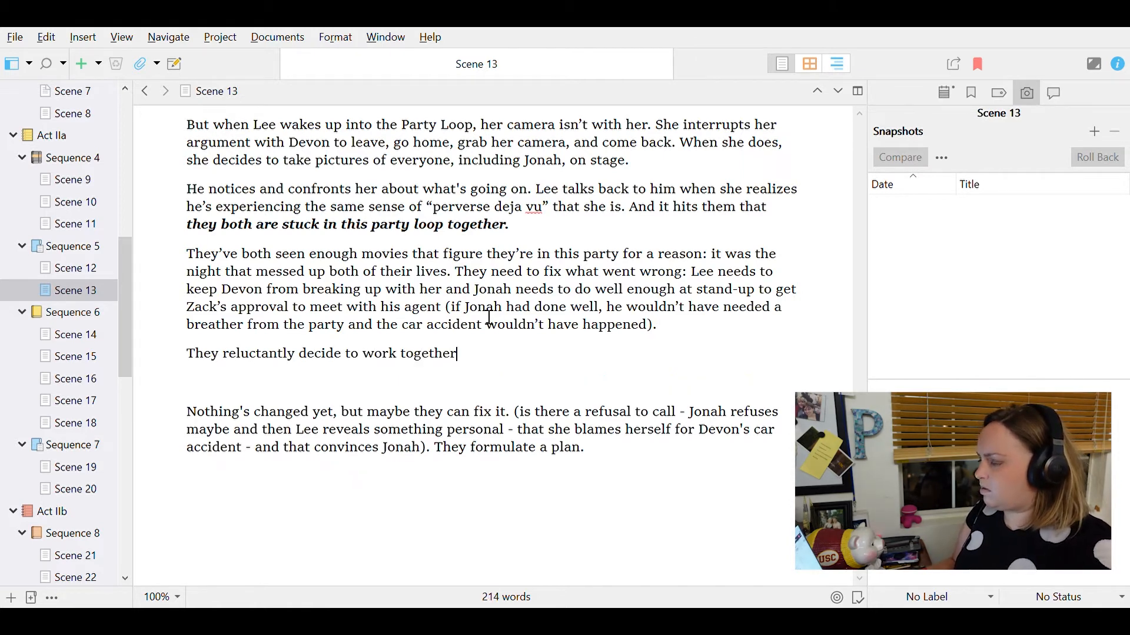
{"action": "key", "text": "shift+Home"}
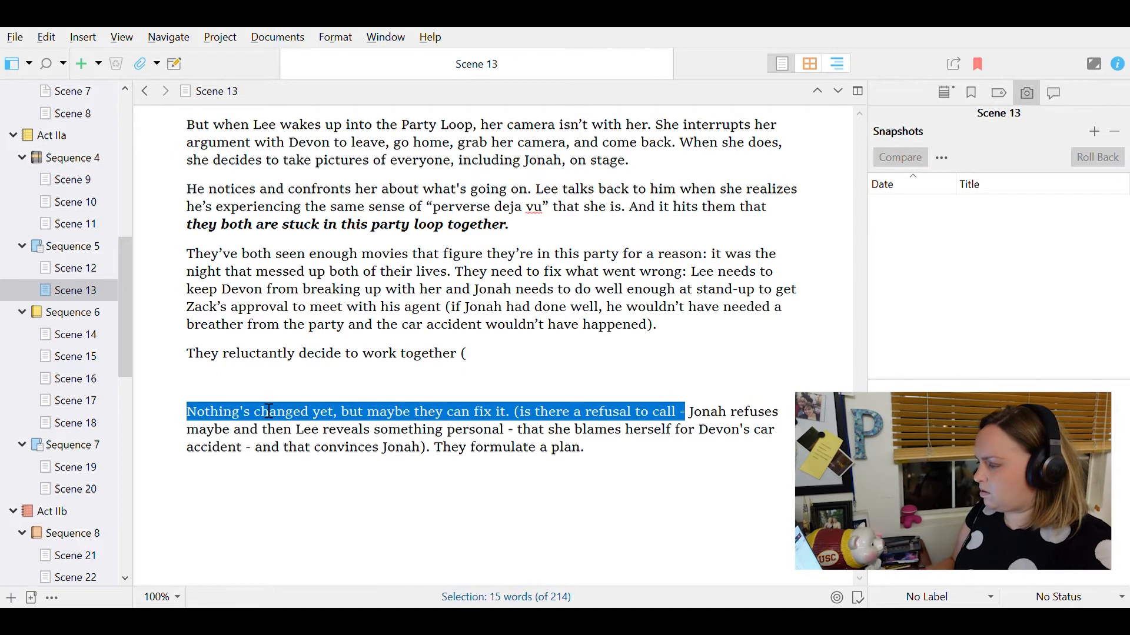
{"action": "key", "text": "BackSpace"}
{"action": "key", "text": "BackSpace"}
{"action": "key", "text": "BackSpace"}
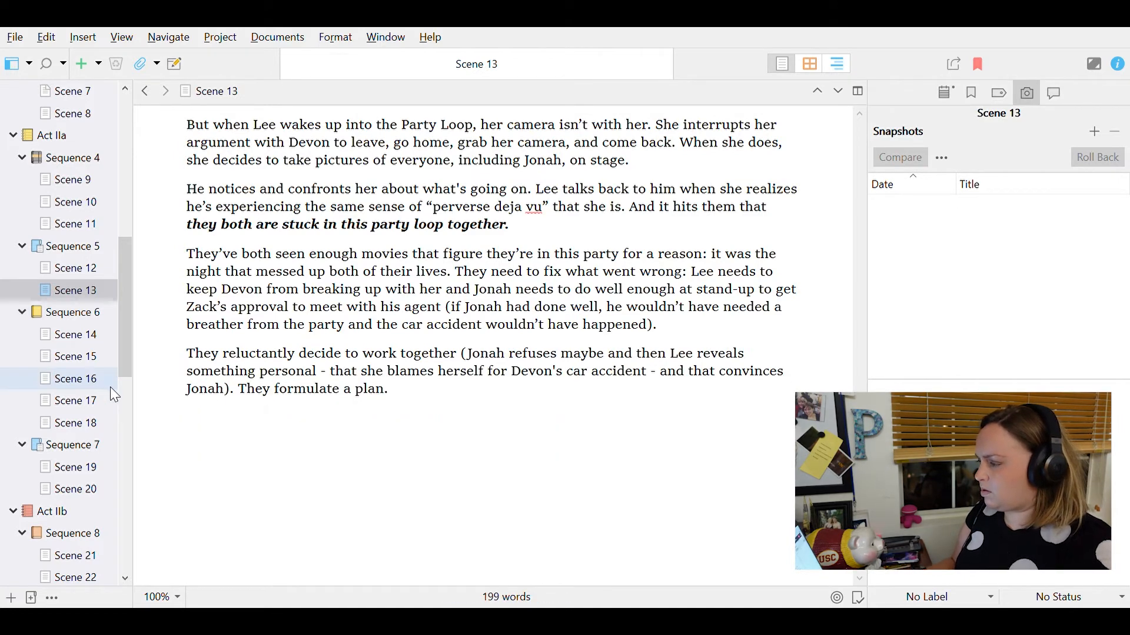
- Check the Sequence 6 scene cards, and begin Scene 14's sentence about Jonah writing new jokes with "In his real world life,"
{"action": "left_click", "coordinate": [77, 336]}
{"action": "left_click", "coordinate": [69, 317]}
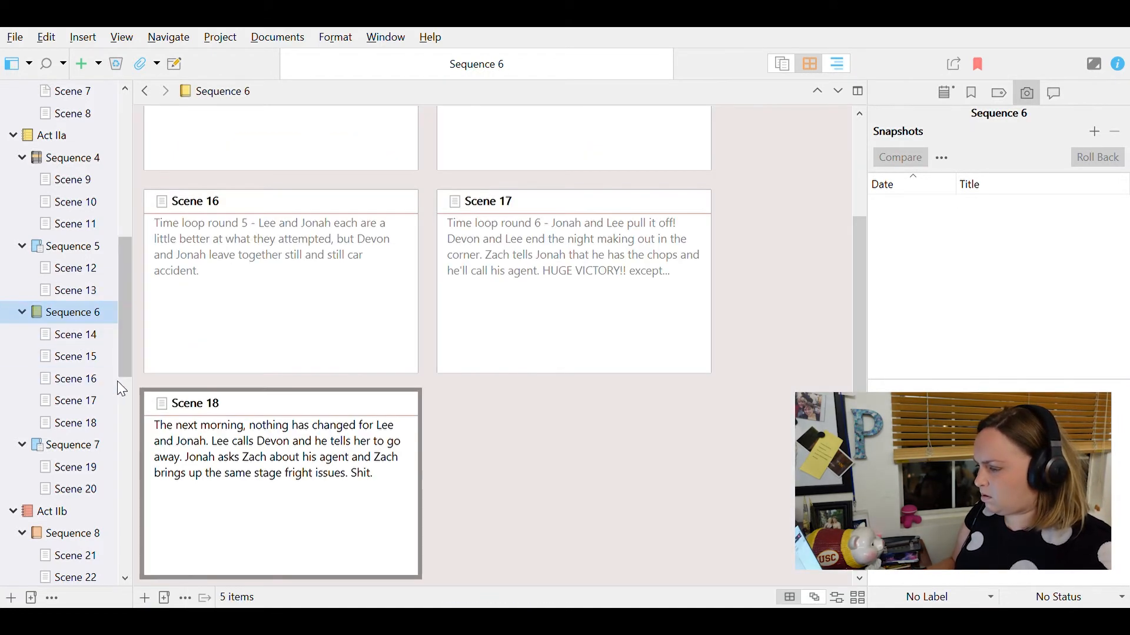
{"action": "scroll", "coordinate": [435, 330], "scroll_direction": "up", "scroll_amount": 2}
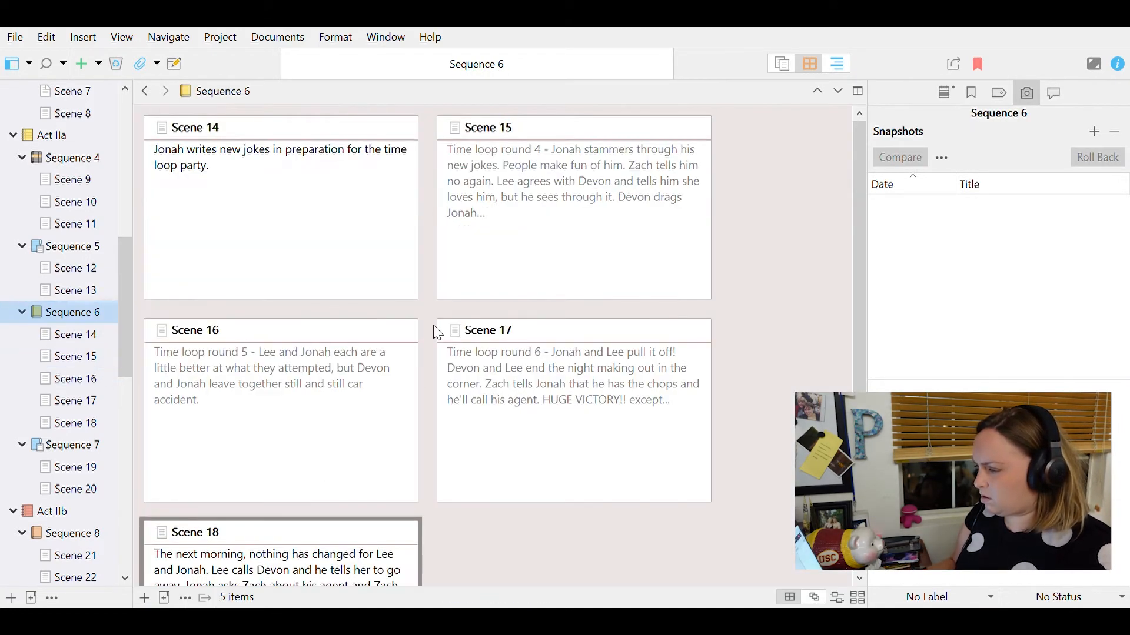
{"action": "left_click", "coordinate": [91, 340]}
{"action": "type", "text": "In his real world life, Jonah writes new jokes in preparation for the time loop party."}
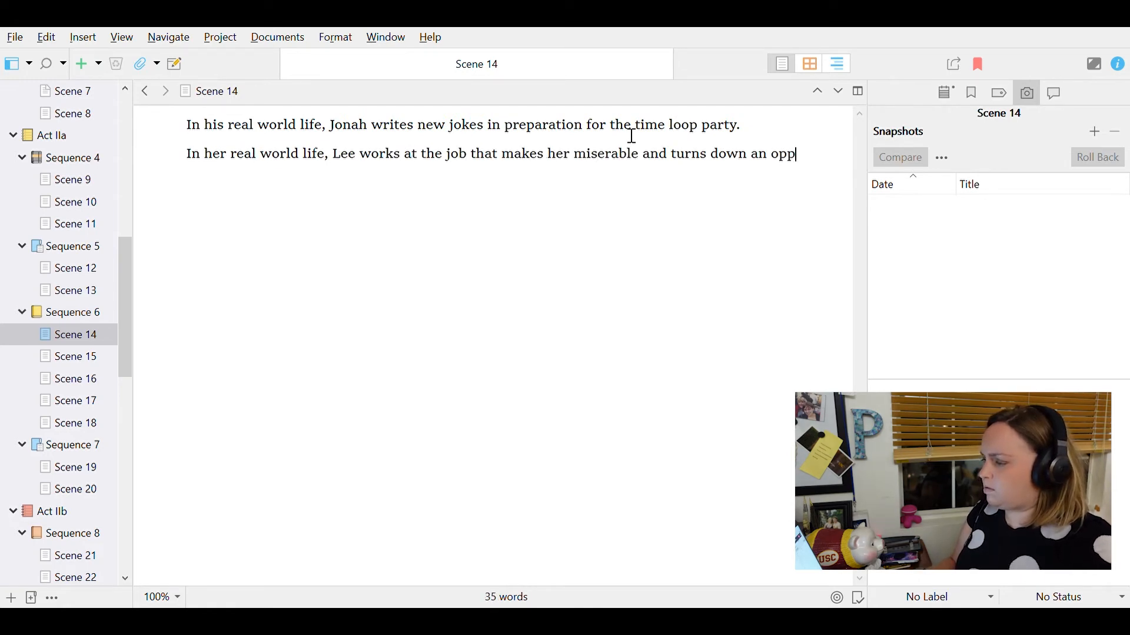
- Add a paragraph on Lee's real world life: working at the job that makes her miserable and turning down a photography meet up
{"action": "type", "text": "go to a photogr"}
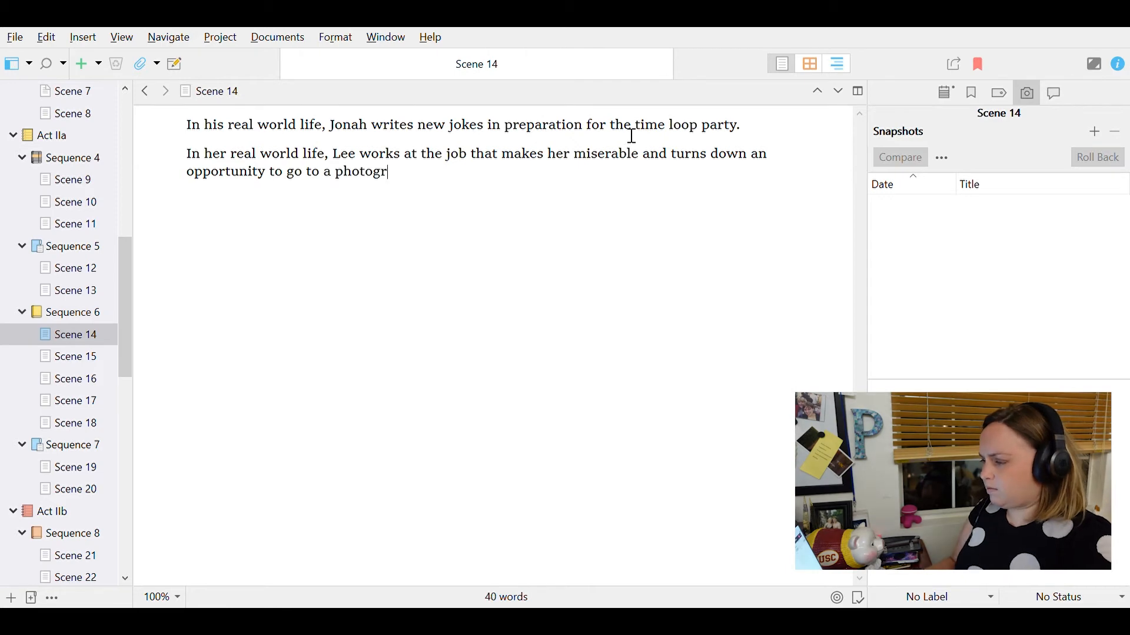
{"action": "type", "text": "aphy meet up."}
- In Scene 15, put a colon instead of the dash after "Time loop round 4" and remove an empty line before Lee's paragraph
{"action": "left_click", "coordinate": [50, 359]}
{"action": "left_click_drag", "start_coordinate": [322, 133], "coordinate": [299, 130]}
{"action": "type", "text": "4:"}
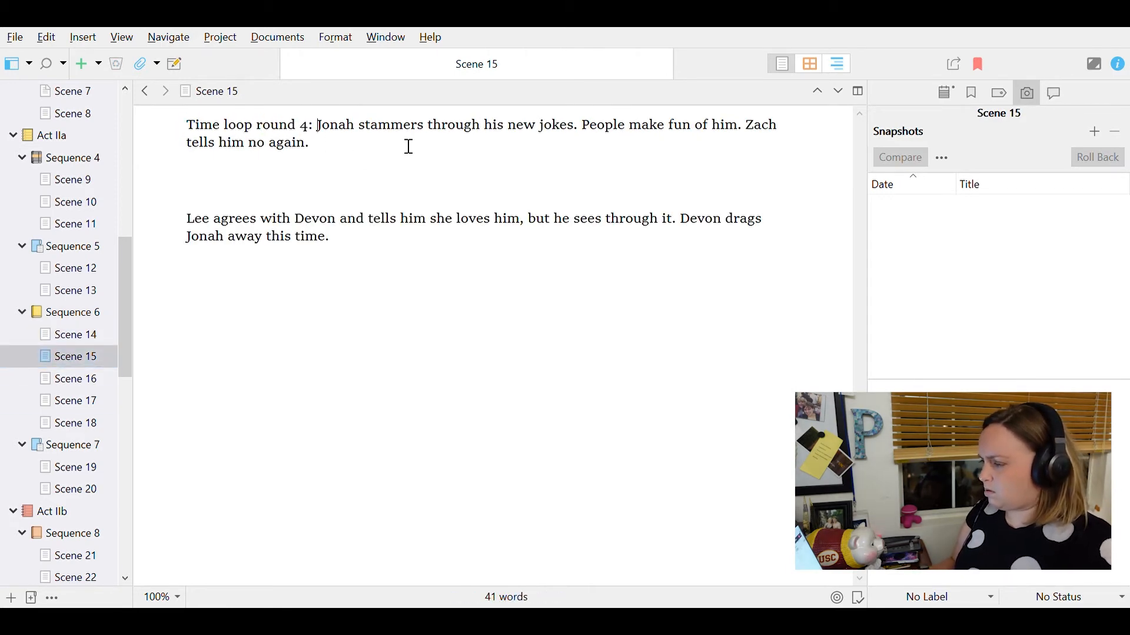
{"action": "key", "text": "BackSpace"}
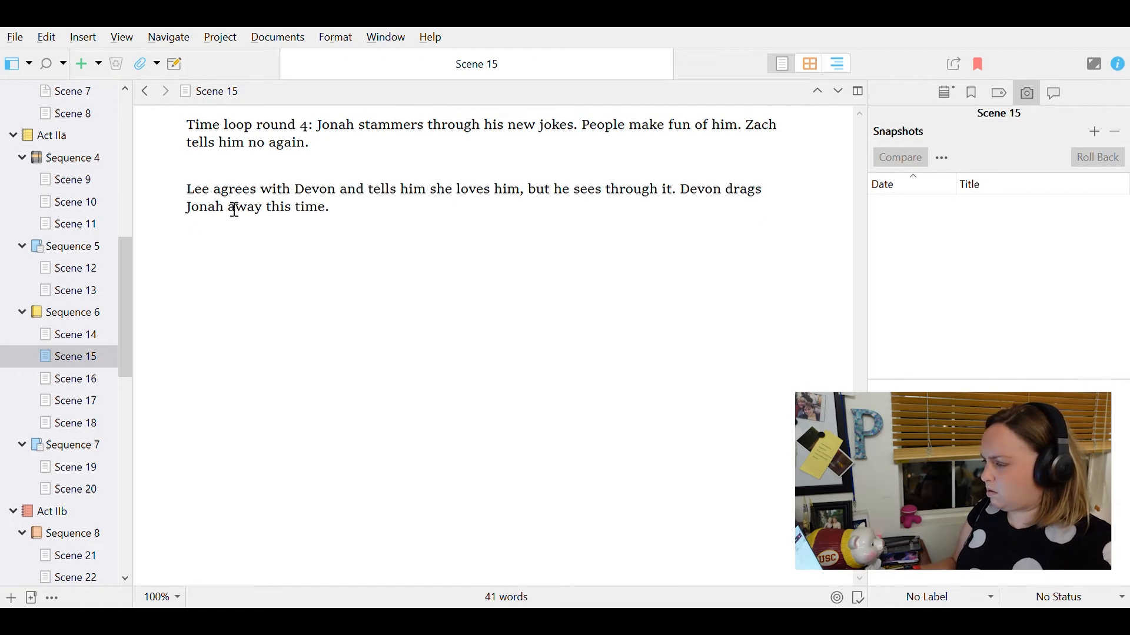
- In Scene 16, put a colon instead of the dash after "Time loop round 5" and delete "still" after "leave together"
{"action": "left_click", "coordinate": [89, 380]}
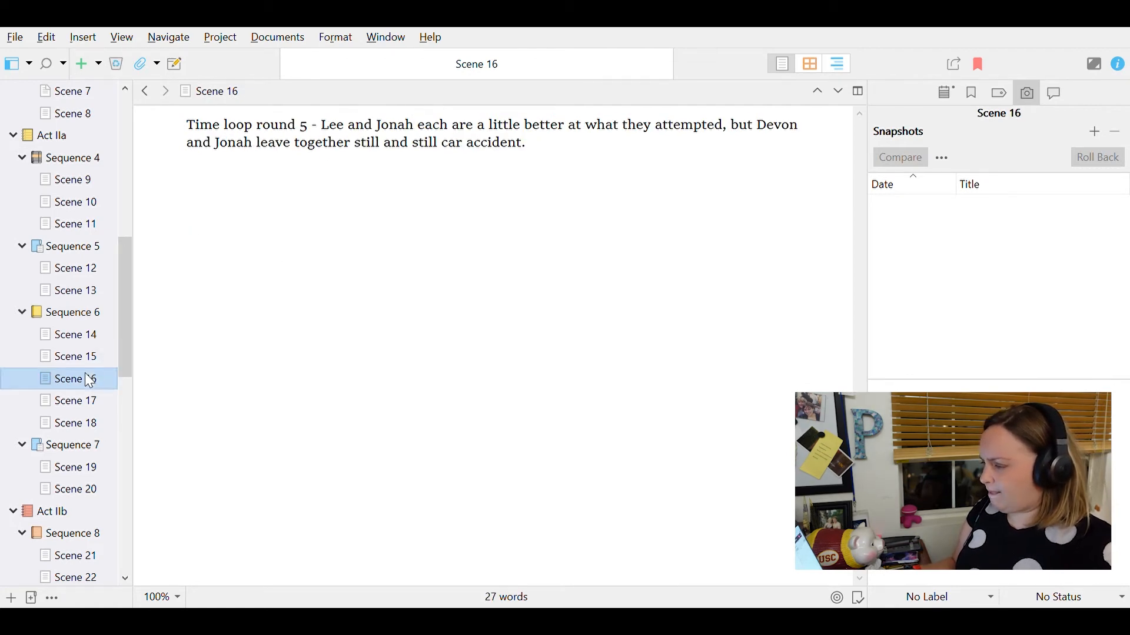
{"action": "left_click", "coordinate": [318, 130]}
{"action": "key", "text": "BackSpace"}
{"action": "key", "text": "BackSpace"}
{"action": "type", "text": ":"}
{"action": "double_click", "coordinate": [381, 154]}
{"action": "key", "text": "BackSpace"}
{"action": "key", "text": "BackSpace"}
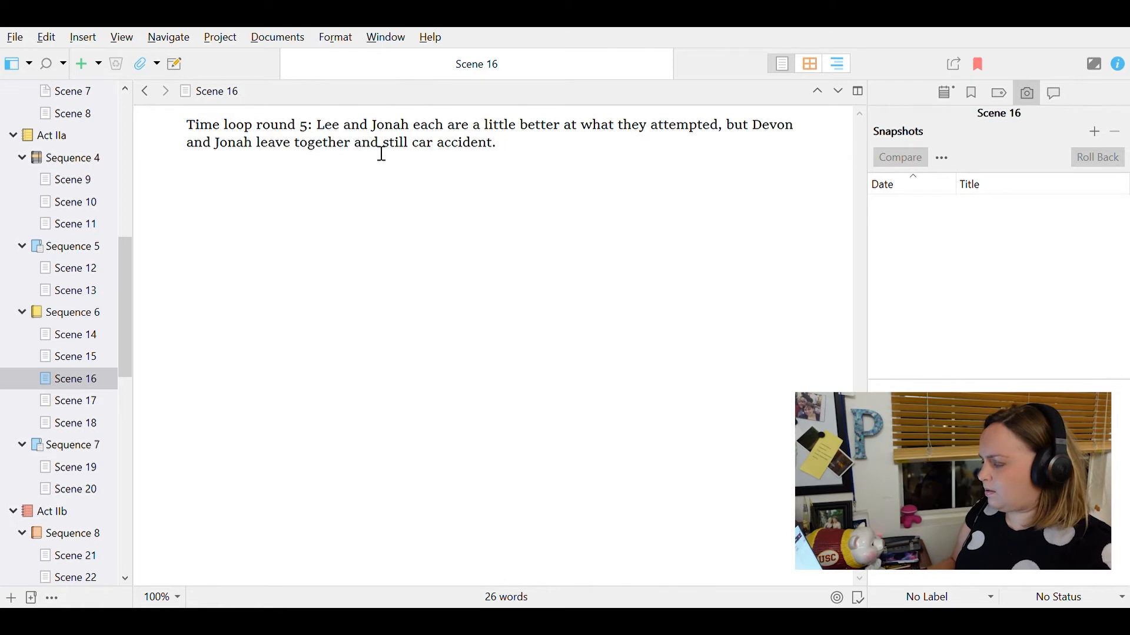
- Reword the ending of Scene 16 to "Devon insists he and Jonah leave together and still, they get into a car accident."
{"action": "double_click", "coordinate": [200, 144]}
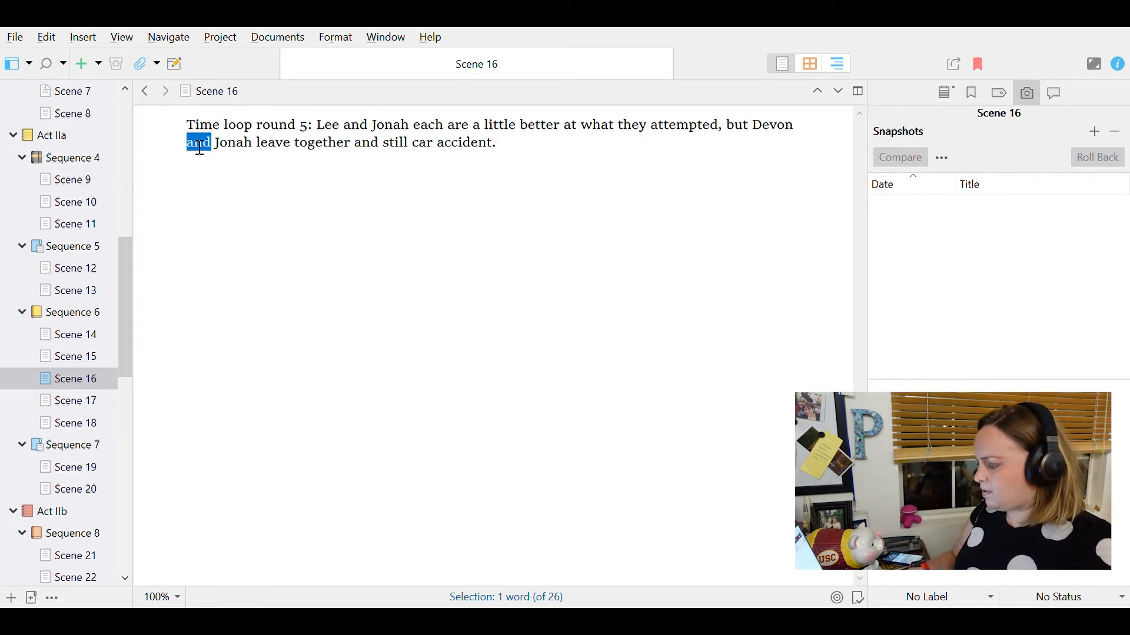
{"action": "type", "text": "insists he"}
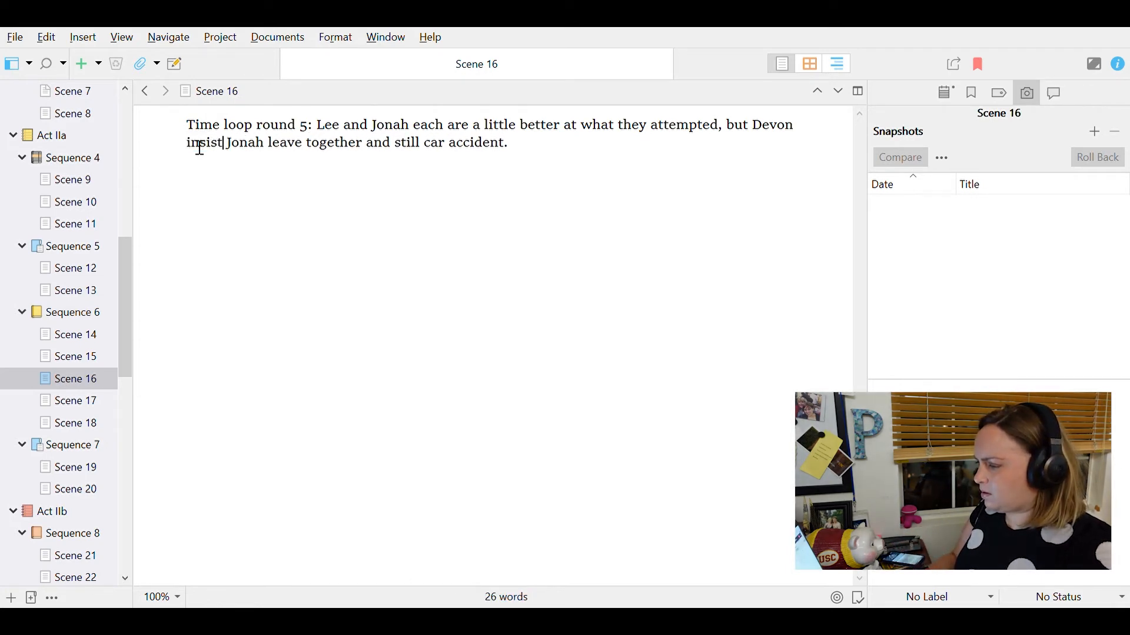
{"action": "type", "text": " and"}
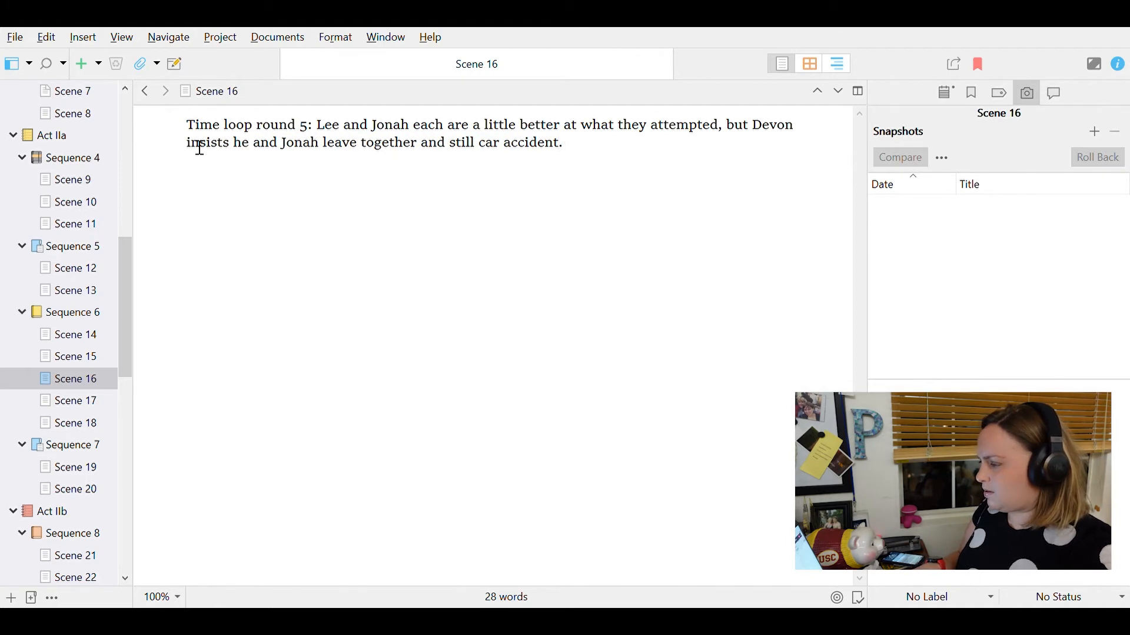
{"action": "type", "text": " Jonah leave together"}
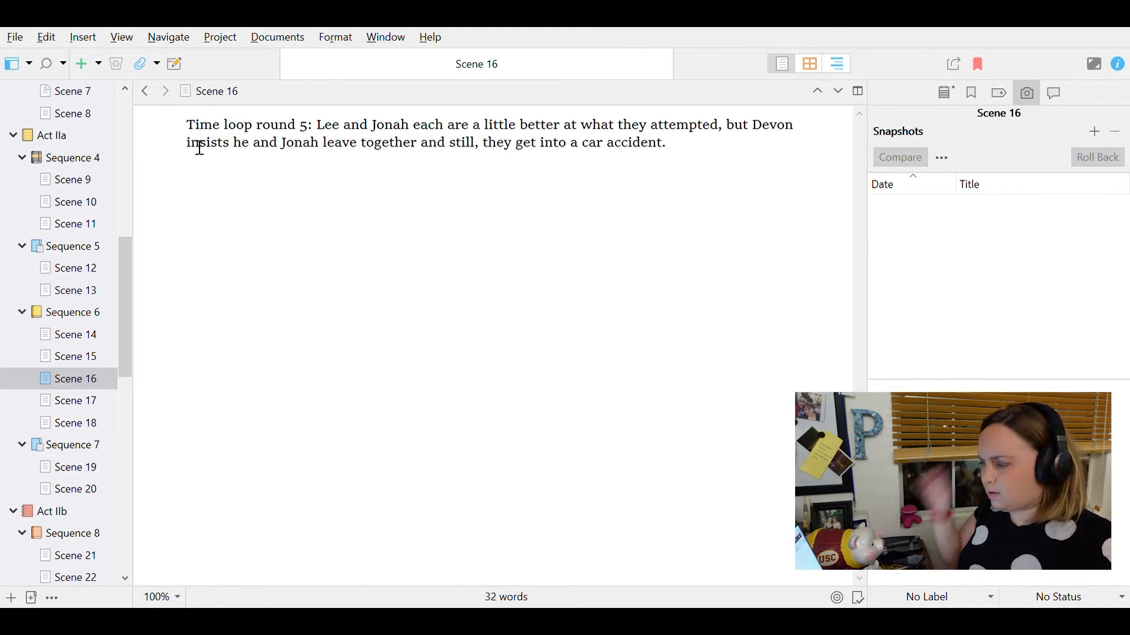
{"action": "scroll", "coordinate": [66, 315], "scroll_direction": "down", "scroll_amount": 1}
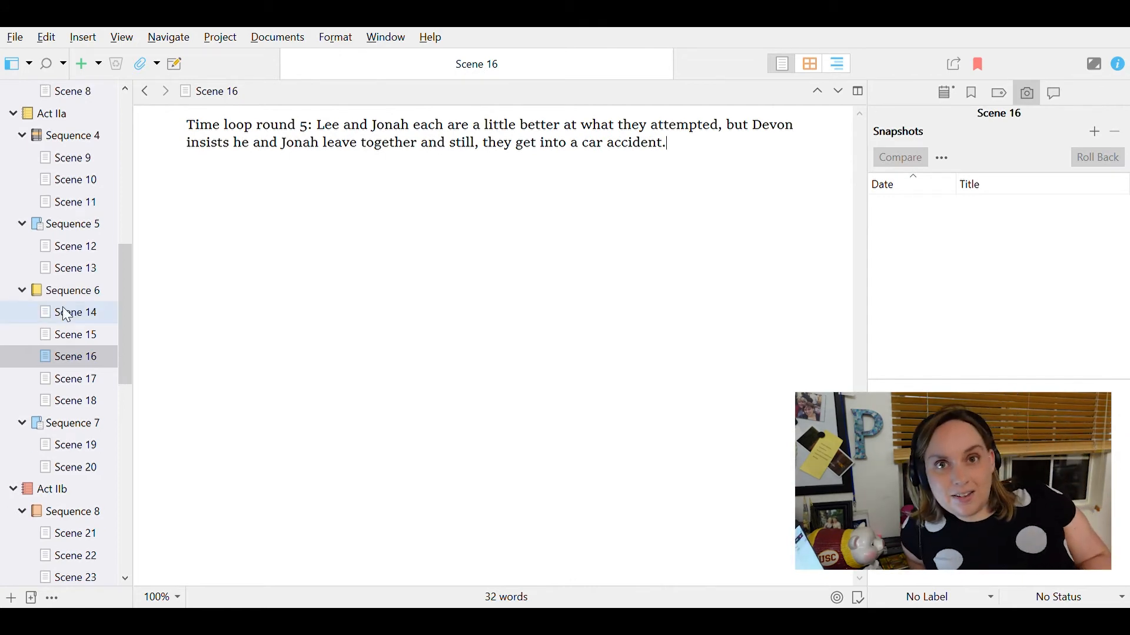
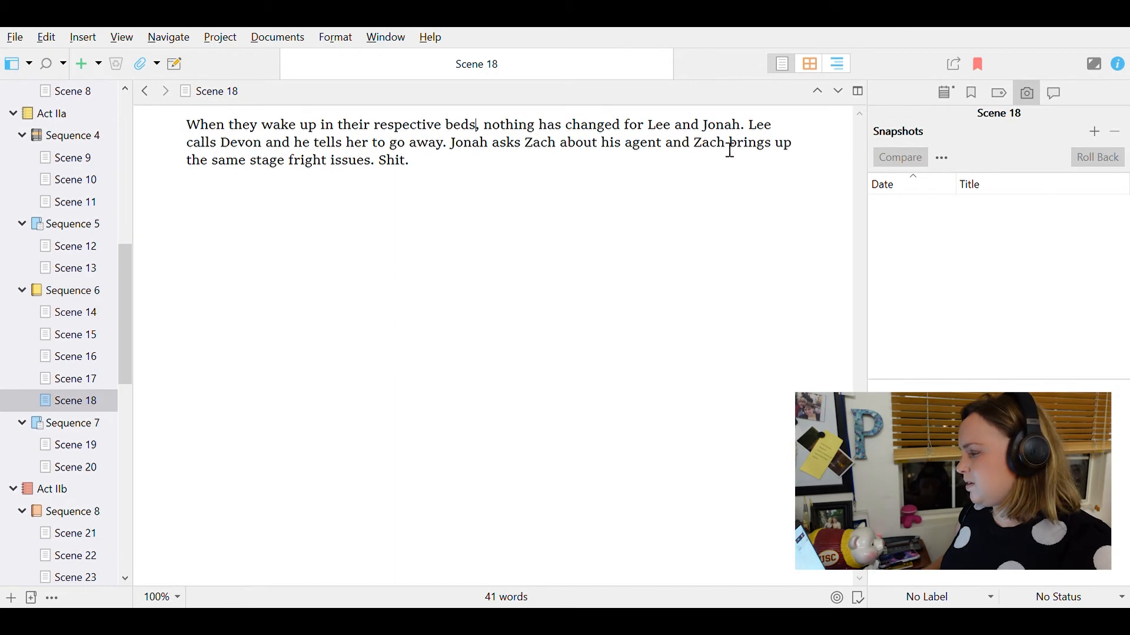
- In Scene 18, add "(and that he's with Barb?)" after Devon tells Lee to go away
{"action": "type", "text": "and that he's with Barb"}
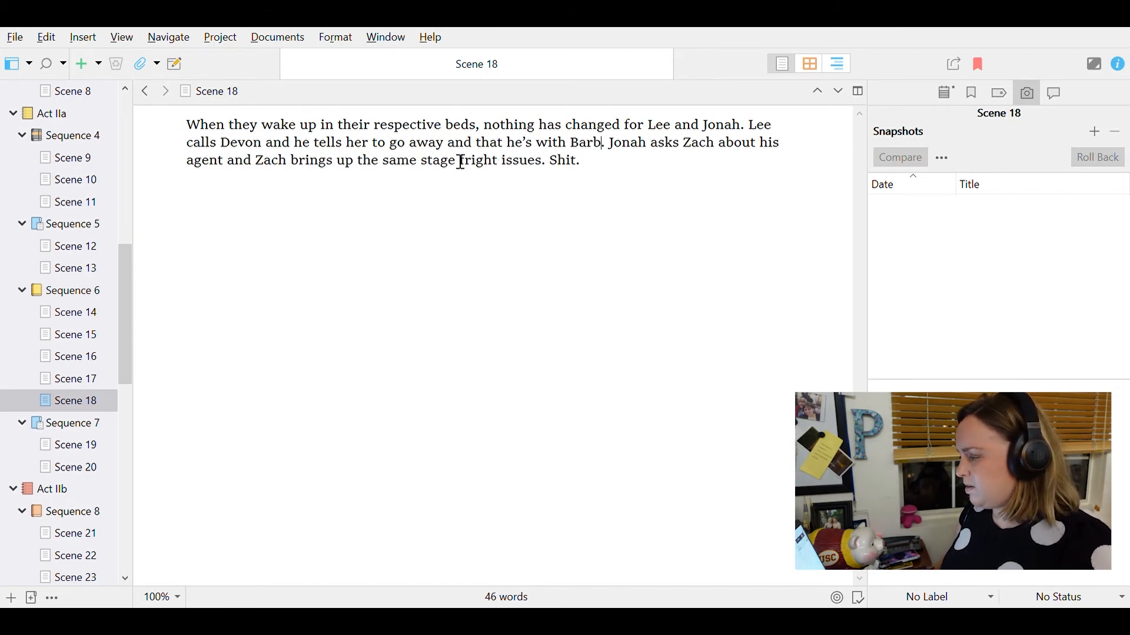
{"action": "left_click", "coordinate": [456, 145]}
{"action": "type", "text": "("}
{"action": "type", "text": "?)"}
- Replace "go away" with "stop contacting him" in what Devon tells Lee
{"action": "double_click", "coordinate": [400, 144]}
{"action": "type", "text": "stop contacting him or he'll"}
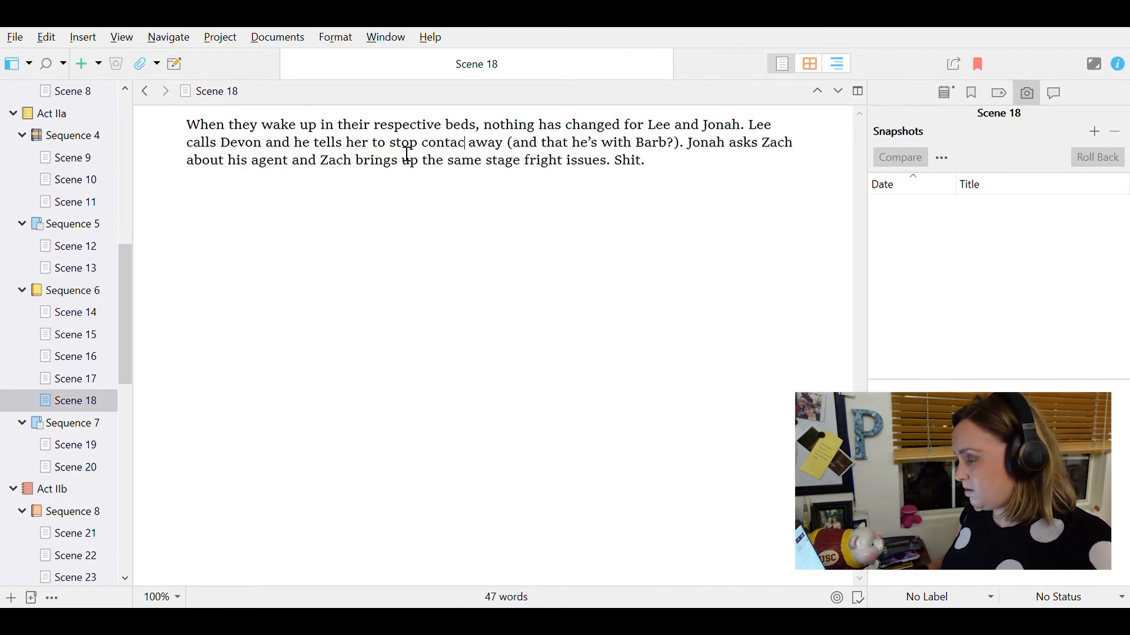
{"action": "key", "text": "BackSpace"}
{"action": "key", "text": "BackSpace"}
{"action": "key", "text": "BackSpace"}
{"action": "key", "text": "BackSpace"}
{"action": "key", "text": "BackSpace"}
{"action": "key", "text": "BackSpace"}
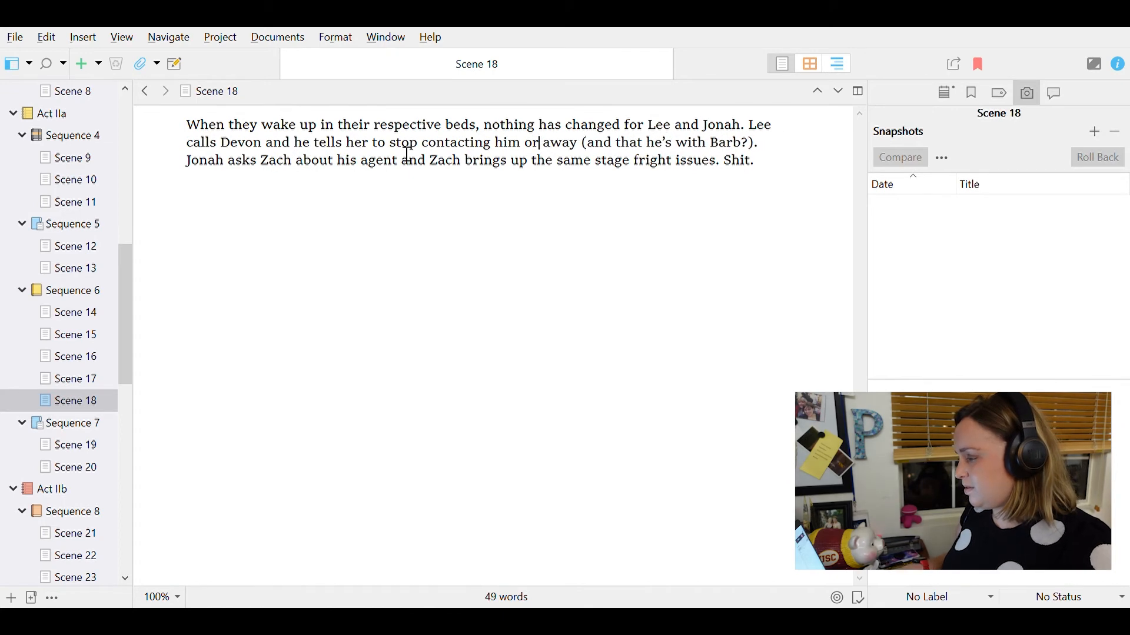
{"action": "key", "text": "BackSpace"}
{"action": "key", "text": "BackSpace"}
{"action": "key", "text": "BackSpace"}
{"action": "key", "text": "Delete"}
{"action": "key", "text": "Delete"}
{"action": "key", "text": "Delete"}
{"action": "key", "text": "Delete"}
{"action": "key", "text": "Delete"}
- Start a new paragraph at "Jonah asks Zach" and add "that Jonah was having before" after "the same stage fright issues"
{"action": "left_click", "coordinate": [703, 144]}
{"action": "key", "text": "Return"}
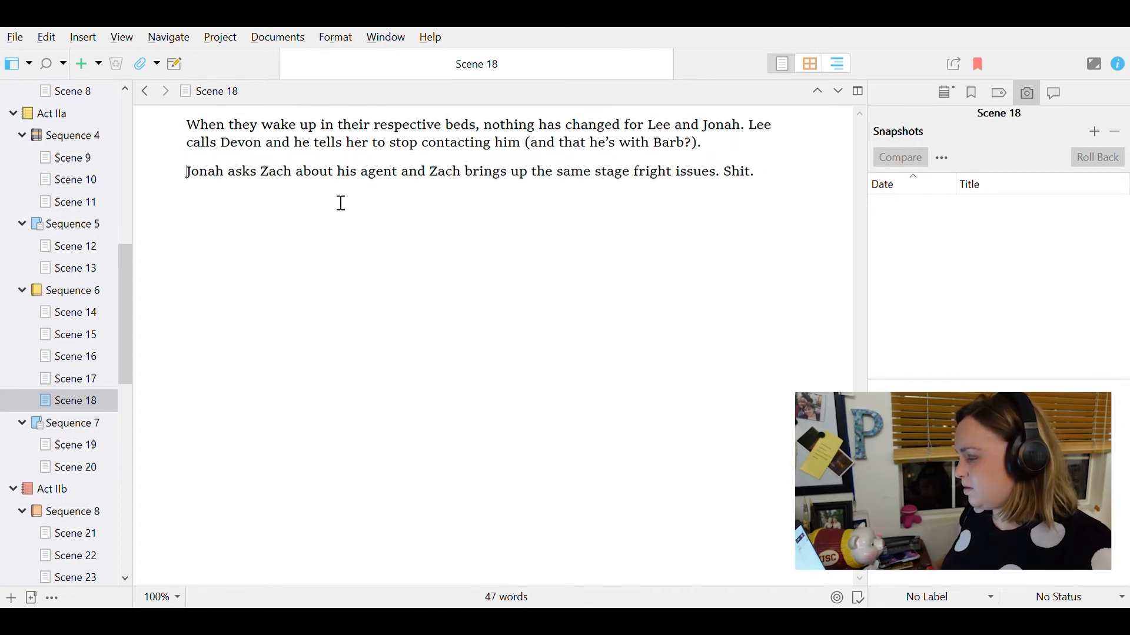
{"action": "type", "text": "Jonah was having before"}
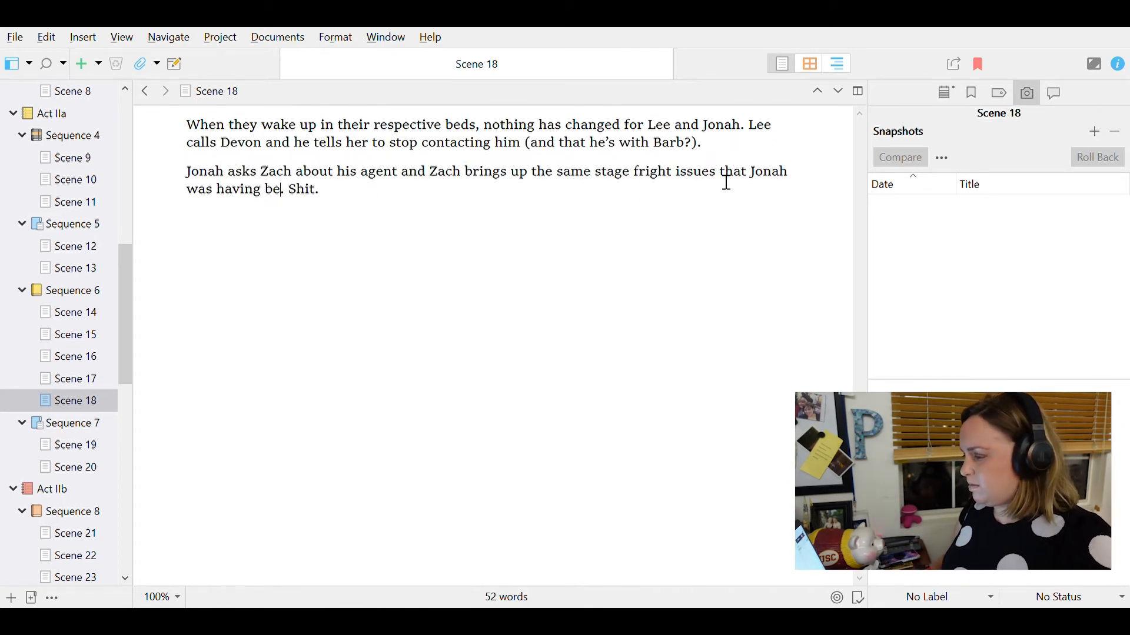
- In the opening sentence of Scene 19, replace the words about speaking in the day with "outside the time loop"
{"action": "left_click", "coordinate": [102, 449]}
{"action": "left_click", "coordinate": [87, 465]}
{"action": "left_click", "coordinate": [85, 445]}
{"action": "left_click_drag", "start_coordinate": [270, 234], "coordinate": [369, 126]}
{"action": "left_click", "coordinate": [357, 141]}
{"action": "key", "text": "Delete"}
{"action": "key", "text": "Delete"}
{"action": "key", "text": "Delete"}
{"action": "key", "text": "Delete"}
{"action": "key", "text": "Delete"}
{"action": "key", "text": "Delete"}
{"action": "key", "text": "Delete"}
{"action": "key", "text": "Delete"}
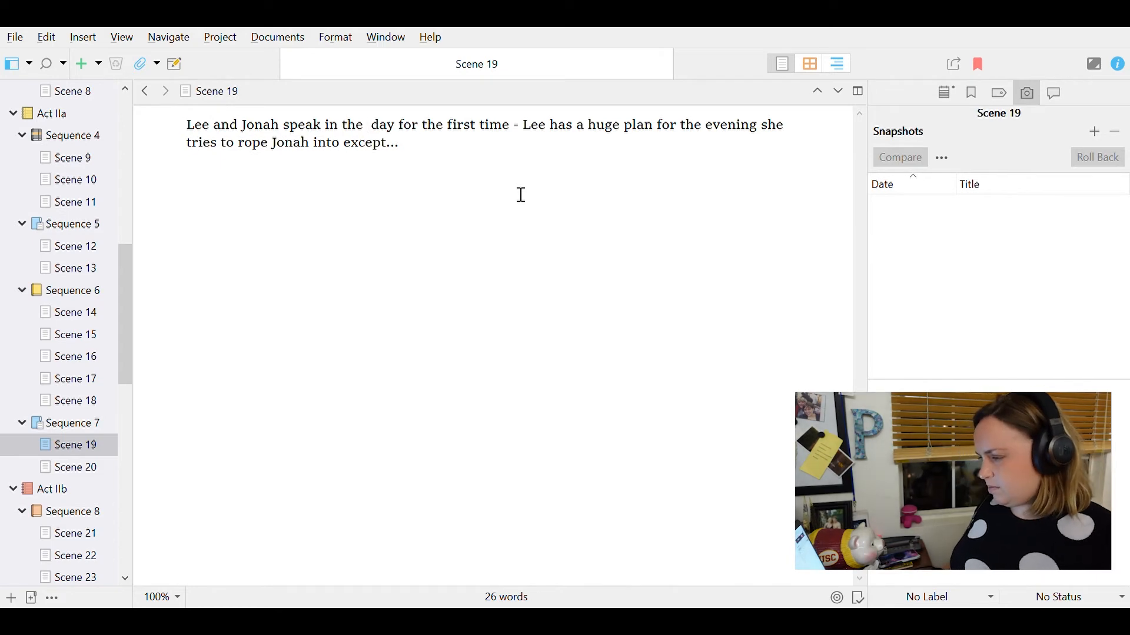
{"action": "left_click_drag", "start_coordinate": [126, 335], "coordinate": [126, 421]}
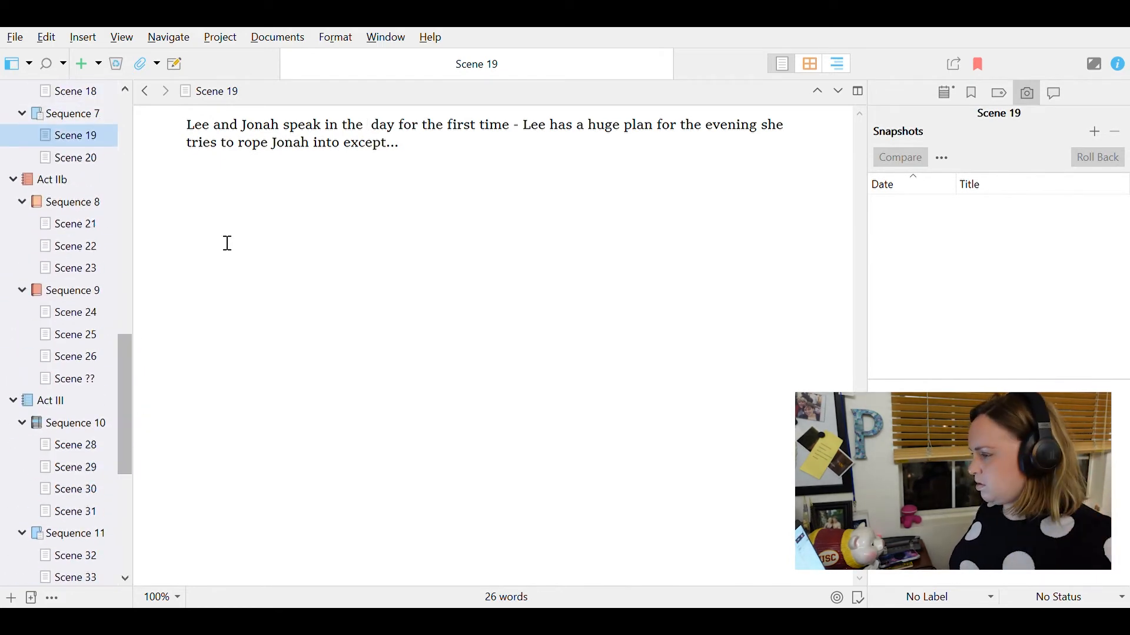
{"action": "key", "text": "BackSpace"}
{"action": "key", "text": "BackSpace"}
{"action": "key", "text": "BackSpace"}
{"action": "key", "text": "BackSpace"}
{"action": "key", "text": "BackSpace"}
{"action": "key", "text": "BackSpace"}
{"action": "key", "text": "BackSpace"}
{"action": "type", "text": "outside the time loop"}
{"action": "key", "text": "ctrl+Delete"}
- After "for the first time", add "since they walked into the time loop in Sequence 2. It's strange"
{"action": "key", "text": "ctrl+Right"}
{"action": "key", "text": "ctrl+Right"}
{"action": "key", "text": "ctrl+Right"}
{"action": "key", "text": "ctrl+Right"}
{"action": "type", "text": "since they hiked int hte"}
{"action": "key", "text": "BackSpace"}
{"action": "key", "text": "BackSpace"}
{"action": "key", "text": "BackSpace"}
{"action": "key", "text": "BackSpace"}
{"action": "key", "text": "BackSpace"}
{"action": "key", "text": "BackSpace"}
{"action": "key", "text": "BackSpace"}
{"action": "key", "text": "BackSpace"}
{"action": "type", "text": "in the time"}
{"action": "key", "text": "BackSpace"}
{"action": "key", "text": "BackSpace"}
{"action": "key", "text": "BackSpace"}
{"action": "key", "text": "BackSpace"}
{"action": "key", "text": "BackSpace"}
{"action": "key", "text": "BackSpace"}
{"action": "key", "text": "BackSpace"}
{"action": "key", "text": "BackSpace"}
{"action": "key", "text": "BackSpace"}
{"action": "key", "text": "BackSpace"}
{"action": "key", "text": "BackSpace"}
{"action": "key", "text": "BackSpace"}
{"action": "key", "text": "BackSpace"}
{"action": "key", "text": "BackSpace"}
{"action": "key", "text": "BackSpace"}
{"action": "key", "text": "BackSpace"}
{"action": "key", "text": "BackSpace"}
{"action": "type", "text": "walked into the time loop in Sequence 2. It's strange"}
- Remove the dash before "Lee has a huge plan" and start a new paragraph there
{"action": "key", "text": "Delete"}
{"action": "key", "text": "Delete"}
{"action": "key", "text": "Return"}
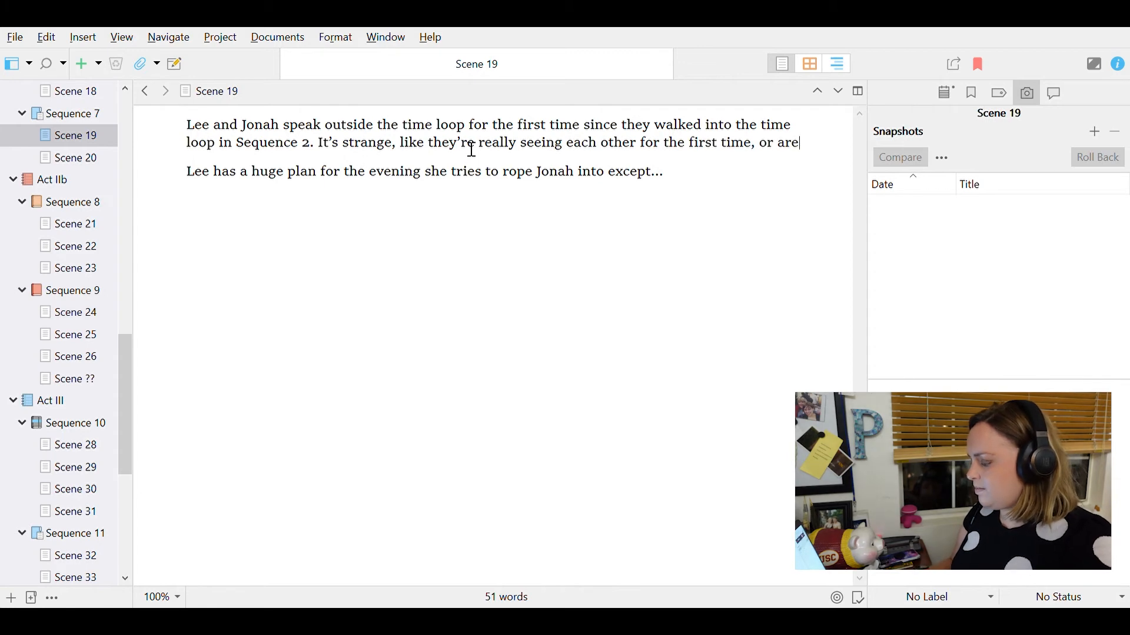
- Replace "really" with "pen pals who are" and end the paragraph "or as if they each are hiding a big secret from the other one."
{"action": "double_click", "coordinate": [495, 144]}
{"action": "type", "text": "pen pals who are "}
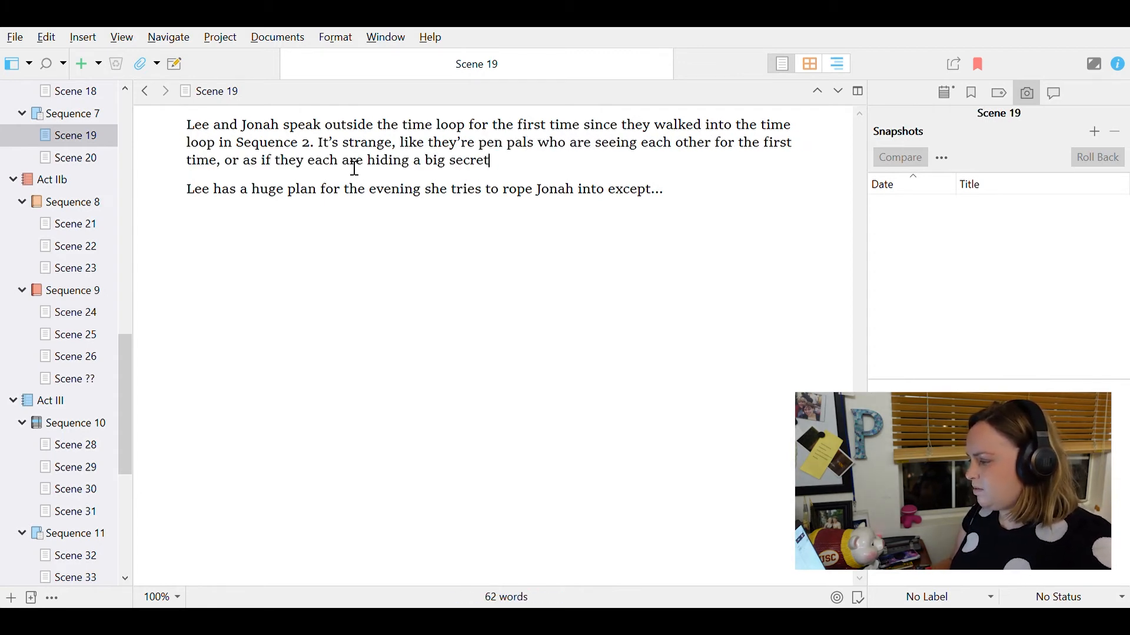
{"action": "type", "text": "t from the other one."}
- Change "evening" to "time loop" in the sentence about Lee's huge plan
{"action": "double_click", "coordinate": [390, 199]}
{"action": "type", "text": "time lopo"}
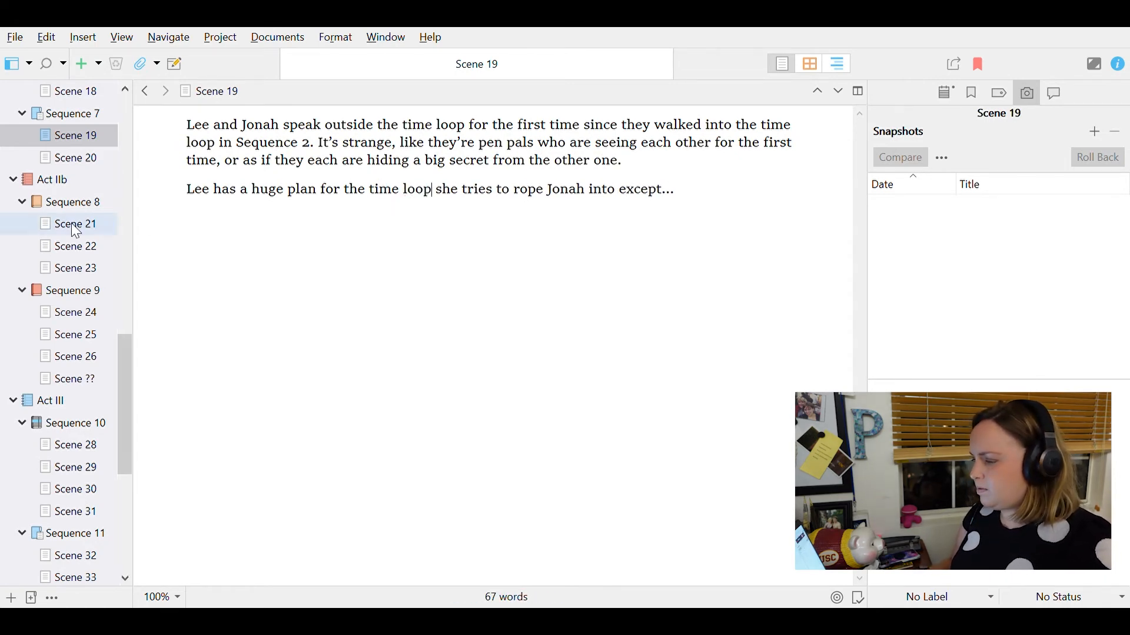
- In Scene 14, add "And none of the pictures Lee took in the previous iteration of the time loop actually stayed in her camera."
{"action": "scroll", "coordinate": [55, 297], "scroll_direction": "up", "scroll_amount": 5}
{"action": "left_click", "coordinate": [79, 225]}
{"action": "left_click", "coordinate": [76, 267]}
{"action": "left_click", "coordinate": [511, 182]}
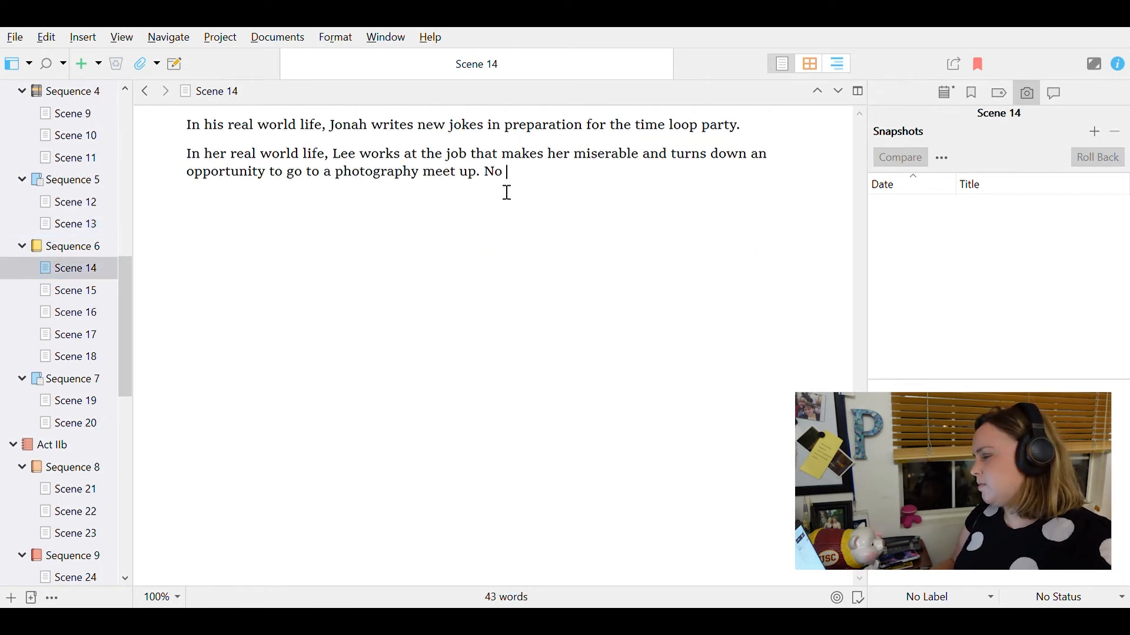
{"action": "type", "text": "And none of the pictures Lee took actually stayed in he"}
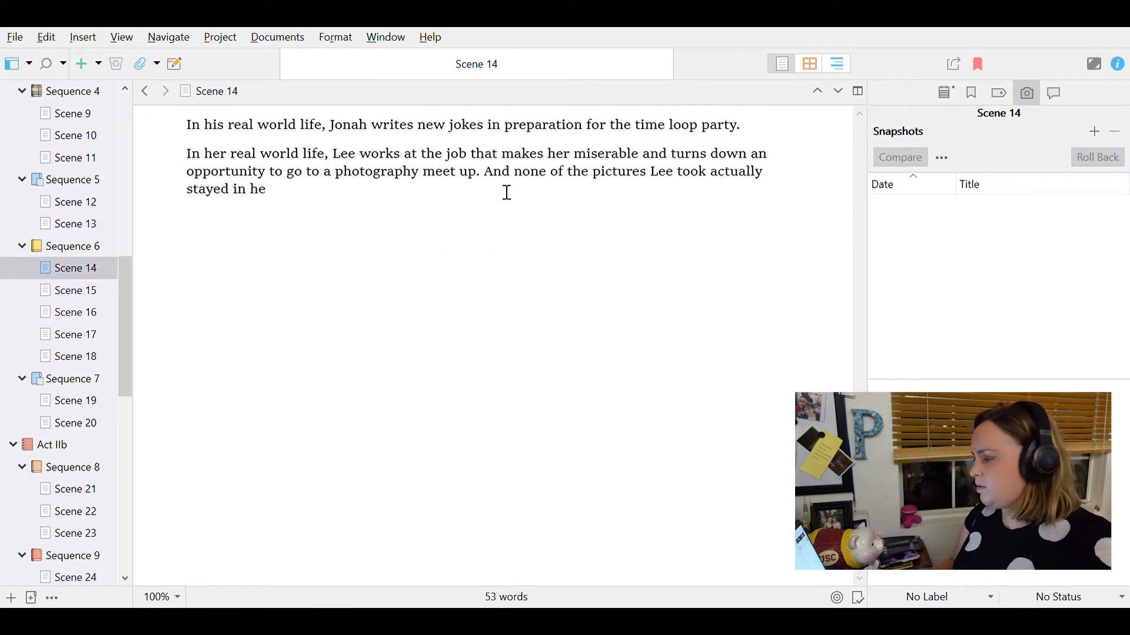
{"action": "type", "text": " in the previous iteration of the time loop"}
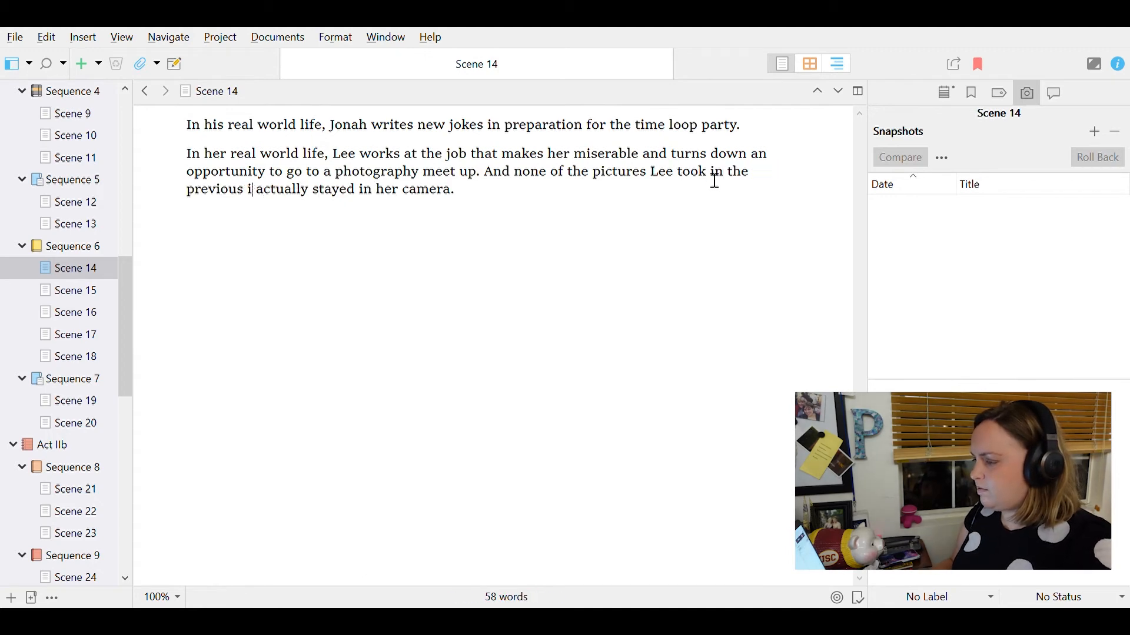
- In Scene 19, insert "that evening" after "time loop" in the sentence about Lee's huge plan
{"action": "left_click", "coordinate": [89, 423]}
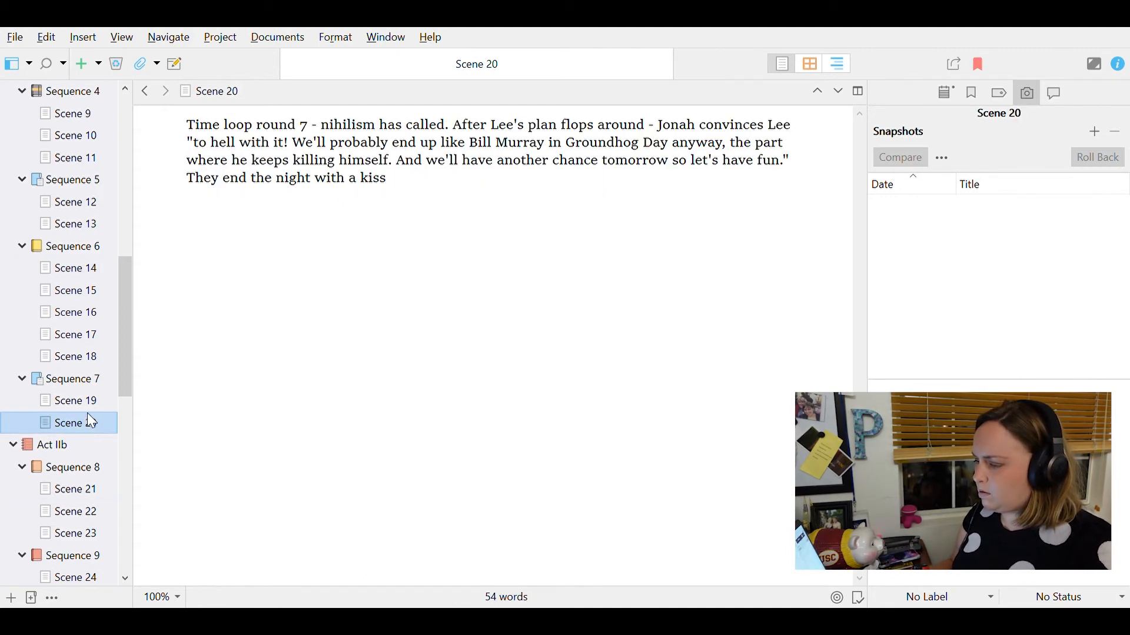
{"action": "left_click", "coordinate": [90, 405]}
{"action": "left_click", "coordinate": [434, 202]}
{"action": "type", "text": "that evening she tries to rope Jonah into except..."}
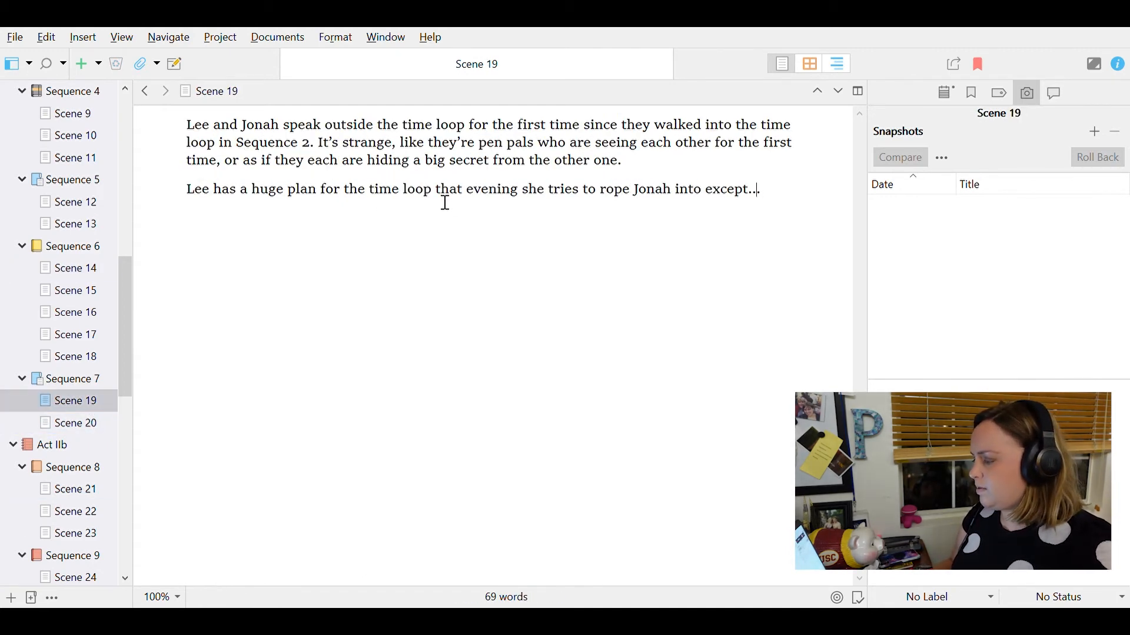
- Replace "except" with "- like maybe they need a bigger grand gesture to fix things in the present, but Jonah's having none of it"
{"action": "type", "text": "ke maybe they need a bigger grand gesture to fix things in teh pr"}
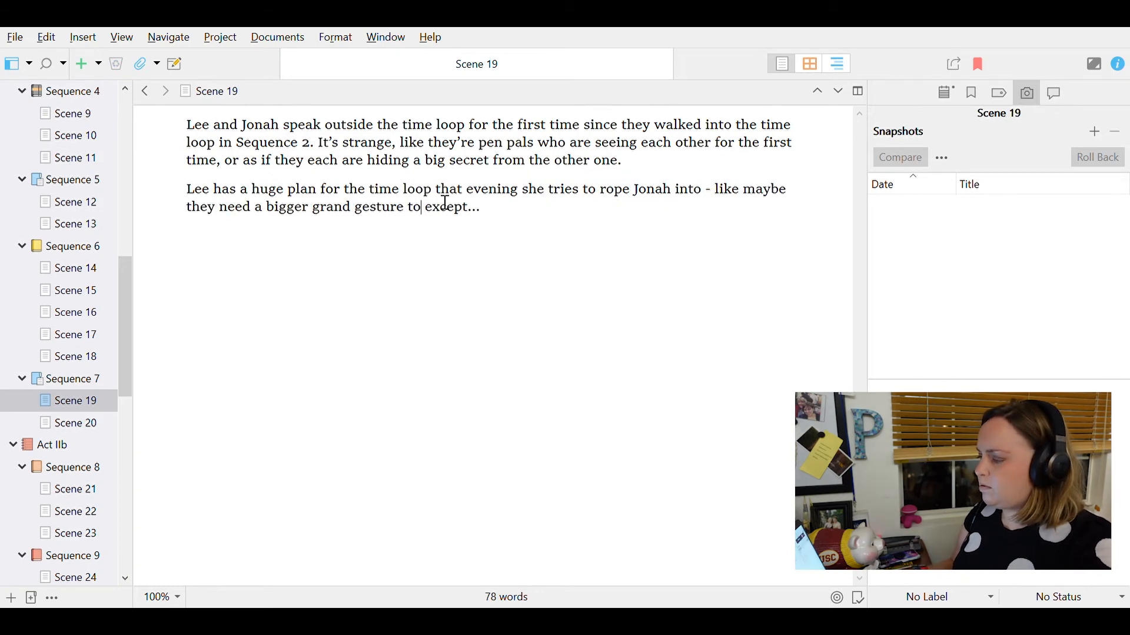
{"action": "type", "text": "esent, but Jonah's having none of it because"}
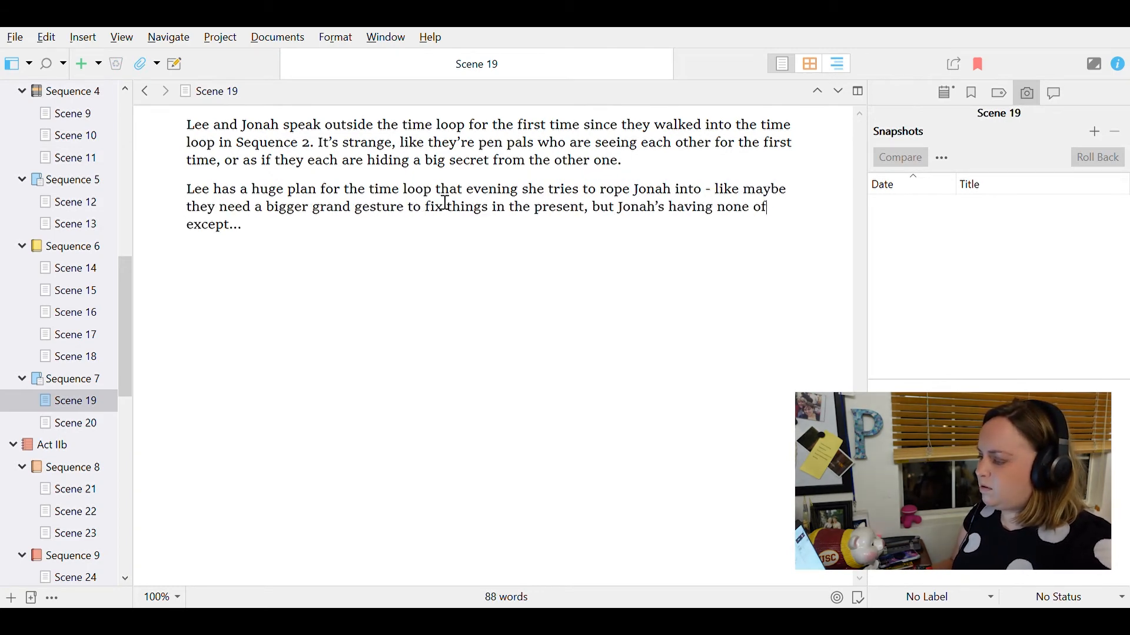
{"action": "key", "text": "Delete"}
{"action": "key", "text": "Delete"}
{"action": "key", "text": "Delete"}
{"action": "key", "text": "Delete"}
{"action": "key", "text": "Delete"}
{"action": "key", "text": "Delete"}
- Capitalise "Nihilism" in the opening line of Scene 20
{"action": "left_click", "coordinate": [75, 423]}
{"action": "left_click", "coordinate": [330, 126]}
{"action": "key", "text": "BackSpace"}
{"action": "type", "text": "N"}
- Remove "After Lee's plan flops around -" and start a new paragraph at "Jonah convinces Lee"
{"action": "left_click", "coordinate": [455, 127]}
{"action": "key", "text": "Delete"}
{"action": "key", "text": "Delete"}
{"action": "key", "text": "Delete"}
{"action": "key", "text": "Delete"}
{"action": "key", "text": "Delete"}
{"action": "key", "text": "Delete"}
{"action": "key", "text": "Delete"}
{"action": "key", "text": "Delete"}
{"action": "key", "text": "Delete"}
{"action": "key", "text": "Delete"}
{"action": "key", "text": "Delete"}
{"action": "key", "text": "Delete"}
{"action": "key", "text": "Delete"}
{"action": "key", "text": "Delete"}
{"action": "key", "text": "Delete"}
{"action": "key", "text": "Delete"}
{"action": "key", "text": "Delete"}
{"action": "key", "text": "Delete"}
{"action": "key", "text": "Delete"}
{"action": "key", "text": "Delete"}
{"action": "type", "text": "Lee"}
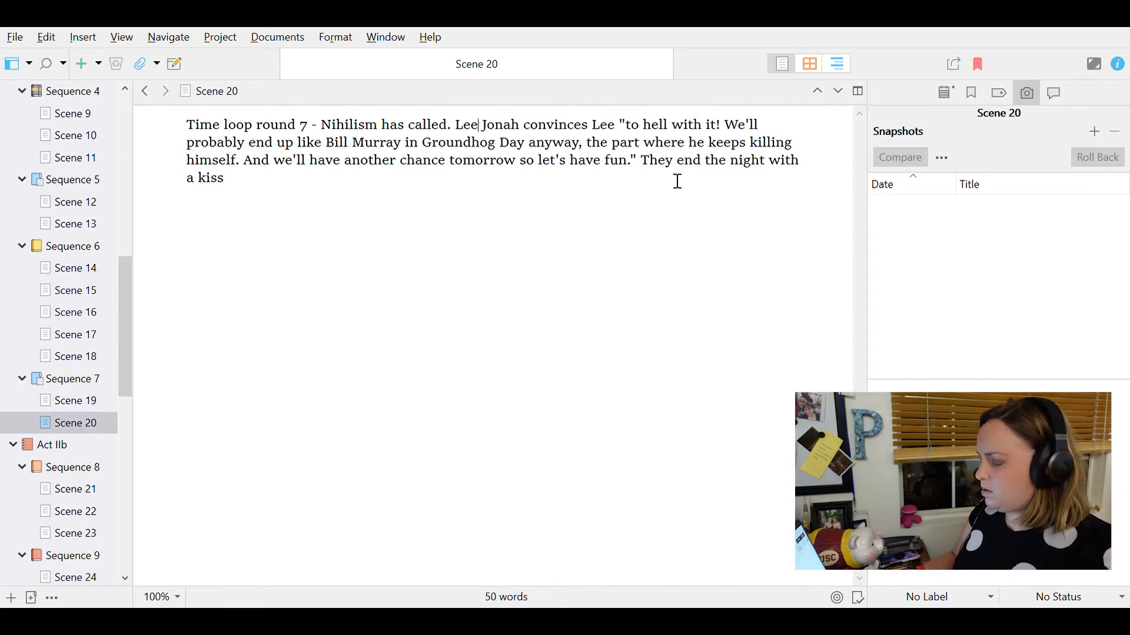
{"action": "key", "text": "BackSpace"}
{"action": "key", "text": "BackSpace"}
{"action": "key", "text": "BackSpace"}
{"action": "key", "text": "BackSpace"}
{"action": "key", "text": "Return"}
- Capitalise the first word of Jonah's quote so it begins "To hell with it!"
{"action": "left_click", "coordinate": [339, 155]}
{"action": "key", "text": "BackSpace"}
{"action": "type", "text": "T"}
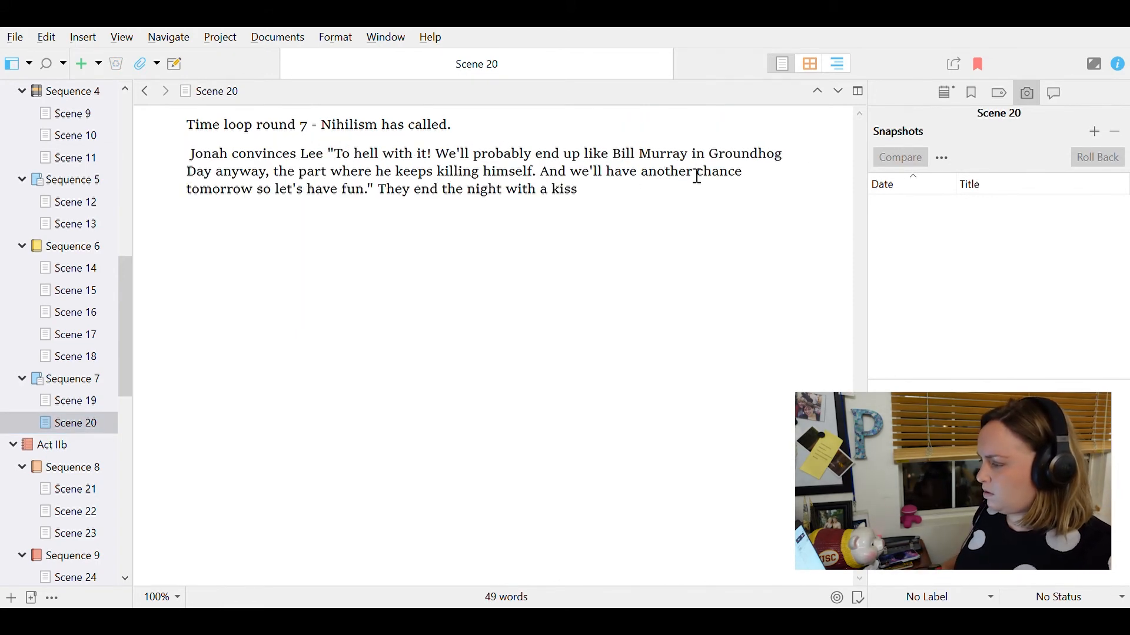
- Italicise "Groundhog Day" and insert "in" before "the part where he keeps killing himself"
{"action": "double_click", "coordinate": [720, 160]}
{"action": "key", "text": "shift+Right"}
{"action": "key", "text": "shift+Right"}
{"action": "key", "text": "shift+Right"}
{"action": "key", "text": "shift+Right"}
{"action": "key", "text": "ctrl+i"}
{"action": "left_click", "coordinate": [274, 173]}
{"action": "type", "text": "in"}
- Rewrite the quote's ending as ", so let's forget trying to change anything for one night and just have fun and enjoy the fact that we're able to relive"
{"action": "double_click", "coordinate": [577, 180]}
{"action": "key", "text": "BackSpace"}
{"action": "key", "text": "BackSpace"}
{"action": "key", "text": "BackSpace"}
{"action": "type", "text": ", so let's forget trying to change anything for one night and just have fun and enjoy the fact that we're able to relive a part of our lives before all our worst problems. Let's"}
{"action": "key", "text": "ctrl+Delete"}
{"action": "key", "text": "ctrl+Delete"}
{"action": "key", "text": "ctrl+Delete"}
{"action": "key", "text": "ctrl+Delete"}
{"action": "key", "text": "ctrl+Delete"}
{"action": "key", "text": "ctrl+Delete"}
{"action": "key", "text": "ctrl+Delete"}
- Start a new paragraph with "Lee agrees. She stops arguing with Devon. Jonah forgets trying to work on his stand-up. And" before "they end the night"
{"action": "key", "text": "Return"}
{"action": "type", "text": "Lee agrees.She stops arguing with Devon. Jonah forgets trying to work on his stand-up. And t"}
{"action": "key", "text": "Delete"}
- In Scene 14, add "He tries to tell them to Zack, but gets" after the sentence about Jonah's new jokes
{"action": "left_click", "coordinate": [71, 268]}
{"action": "left_click", "coordinate": [756, 126]}
{"action": "type", "text": "He tries to tell them to Zack, but gets"}
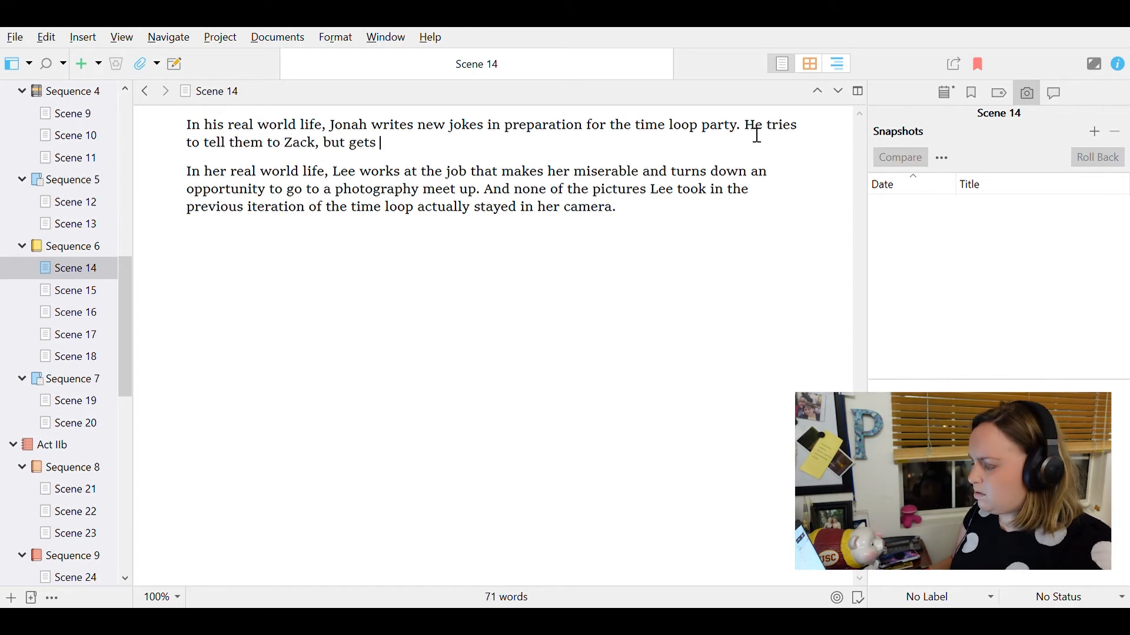
- In Scene 22, change "standup" to "stand-up" and add "He's a little jerky" after that sentence
{"action": "left_click", "coordinate": [71, 423]}
{"action": "left_click", "coordinate": [76, 492]}
{"action": "left_click", "coordinate": [493, 130]}
{"action": "left_click", "coordinate": [53, 511]}
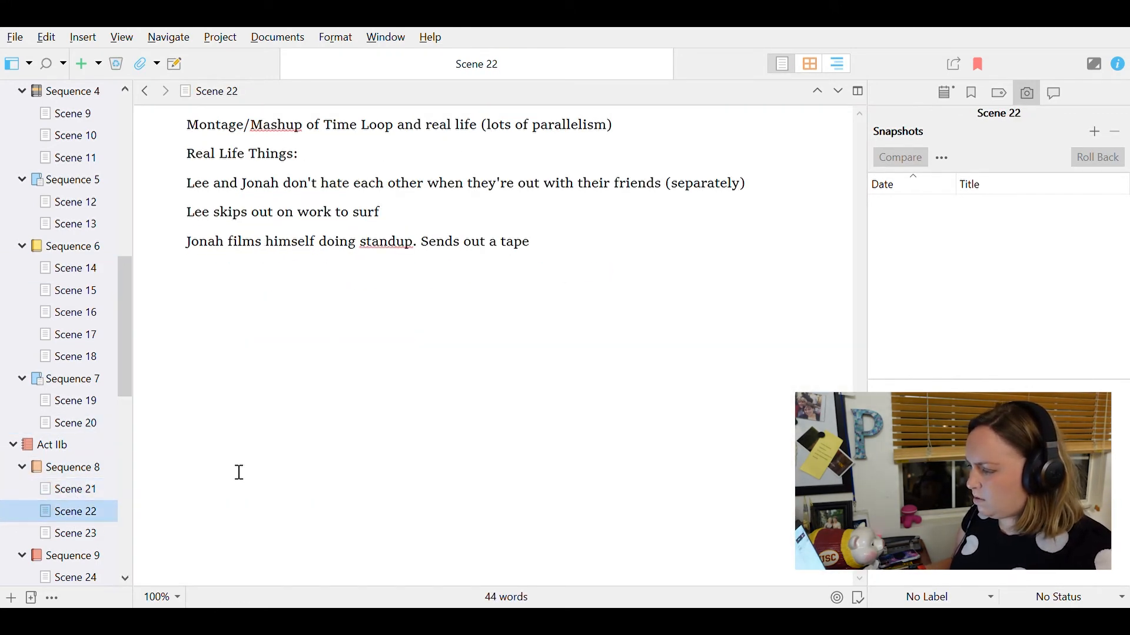
{"action": "left_click", "coordinate": [763, 201]}
{"action": "left_click", "coordinate": [412, 252]}
{"action": "key", "text": "BackSpace"}
{"action": "key", "text": "BackSpace"}
{"action": "key", "text": "BackSpace"}
{"action": "type", "text": "-up. He's a little jerky"}
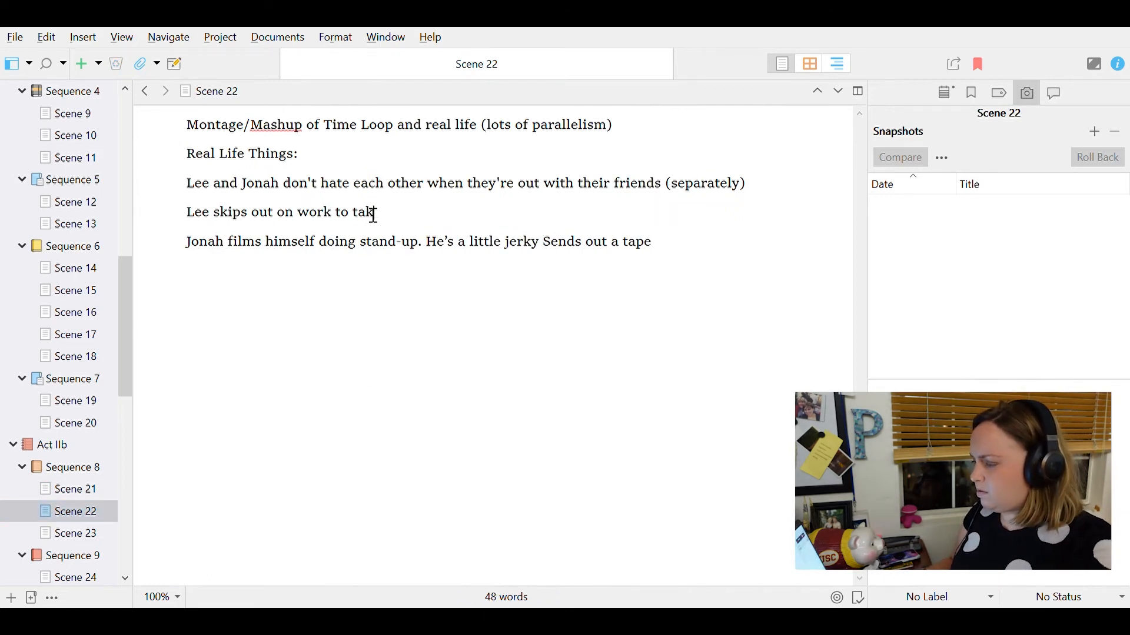
- Continue Jonah's line with "and awkward, but he can get through the set. He sends" and extend Lee's line with "take photos and enters"
{"action": "left_click", "coordinate": [548, 246]}
{"action": "type", "text": "and awkward, but he can get through the set. He"}
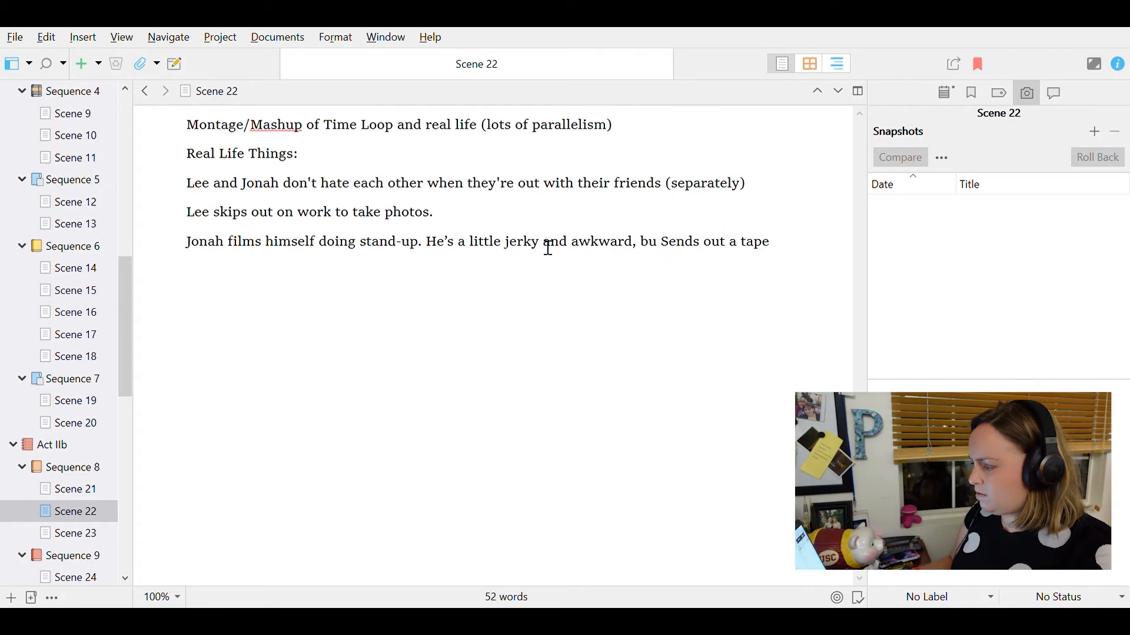
{"action": "key", "text": "Delete"}
{"action": "type", "text": "s"}
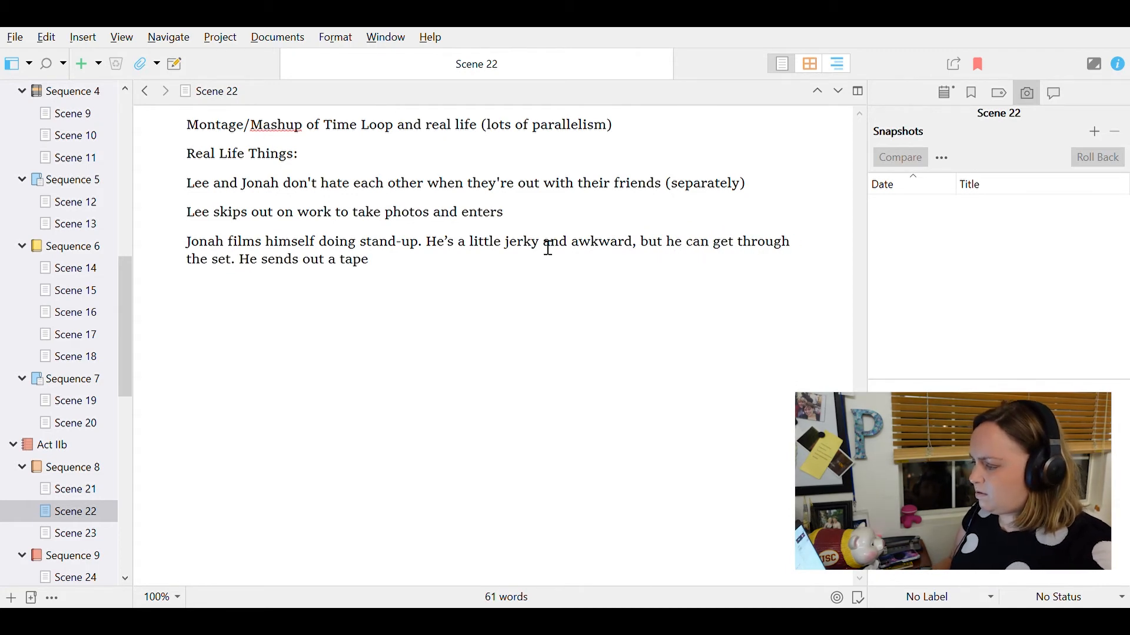
{"action": "type", "text": "test."}
- In Scene 23, delete the sentence "Things are weird when their actions have consequences."
{"action": "left_click", "coordinate": [65, 533]}
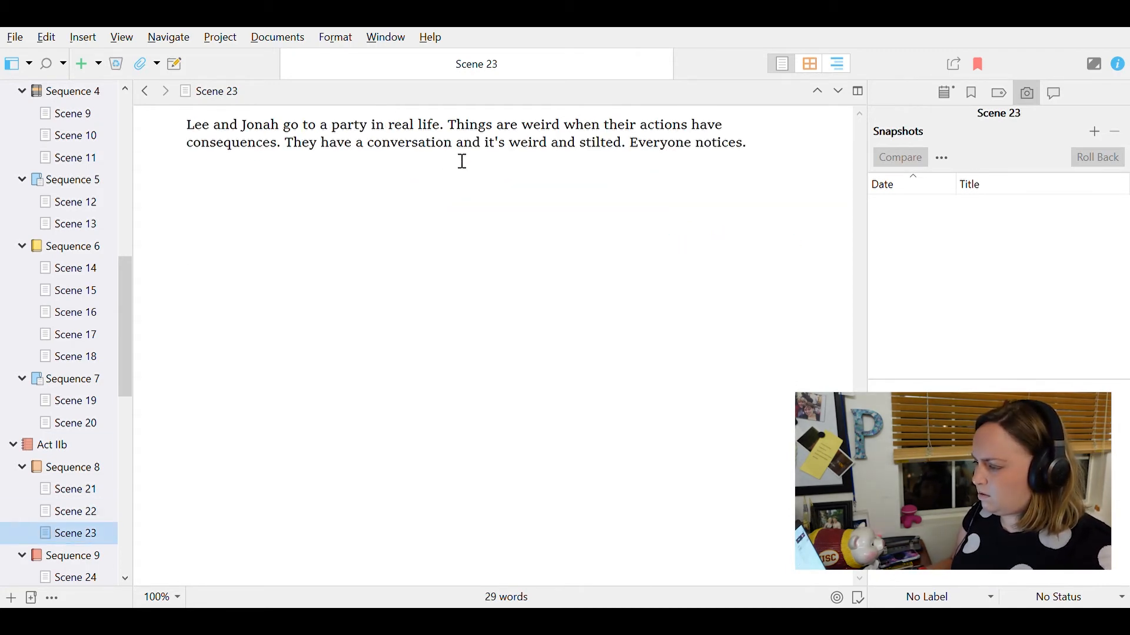
{"action": "left_click", "coordinate": [463, 134]}
{"action": "left_click_drag", "start_coordinate": [449, 128], "coordinate": [283, 143]}
{"action": "key", "text": "BackSpace"}
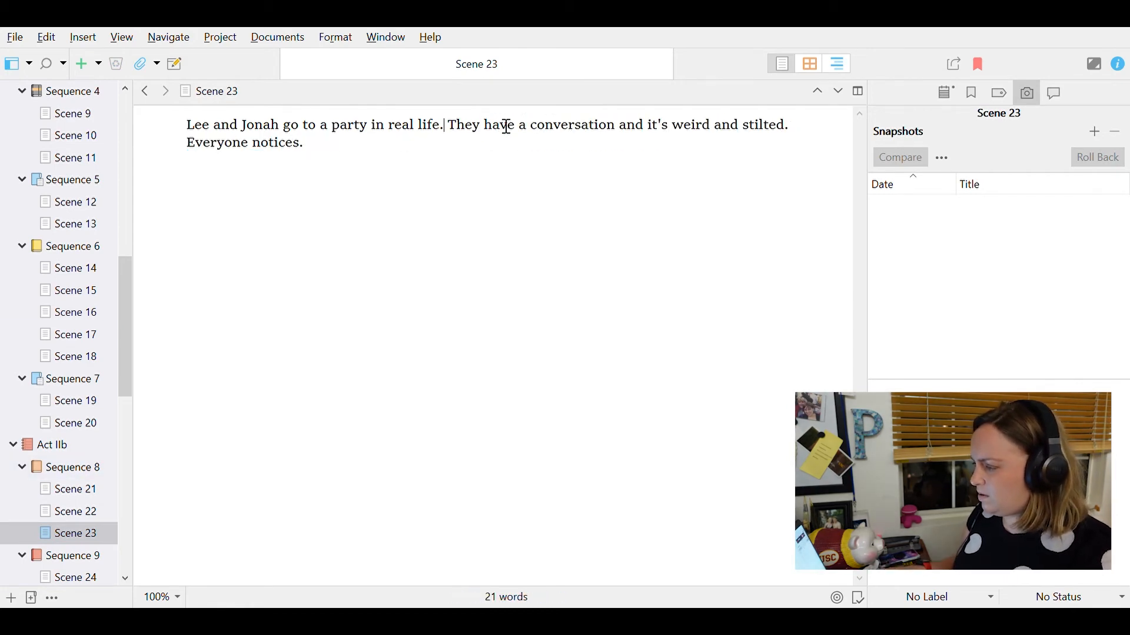
- Insert "- without any of their usual energy" after "stilted" and extend "Everyone notices" with "and gives them shit."
{"action": "type", "text": "- without any of their usual energy"}
{"action": "key", "text": "End"}
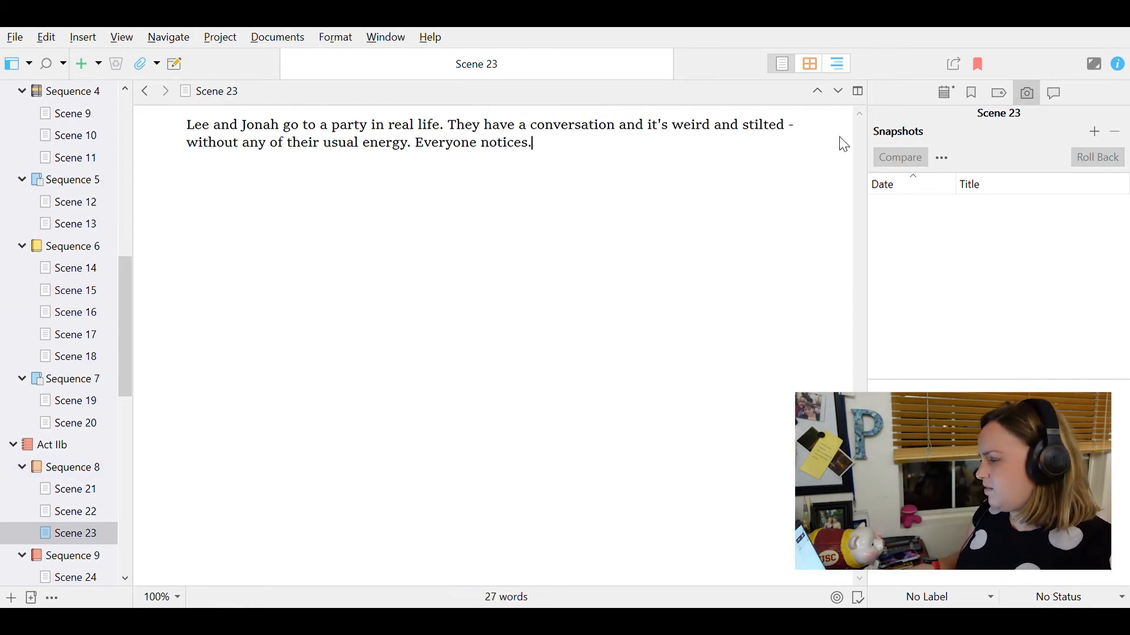
{"action": "type", "text": "m shit."}
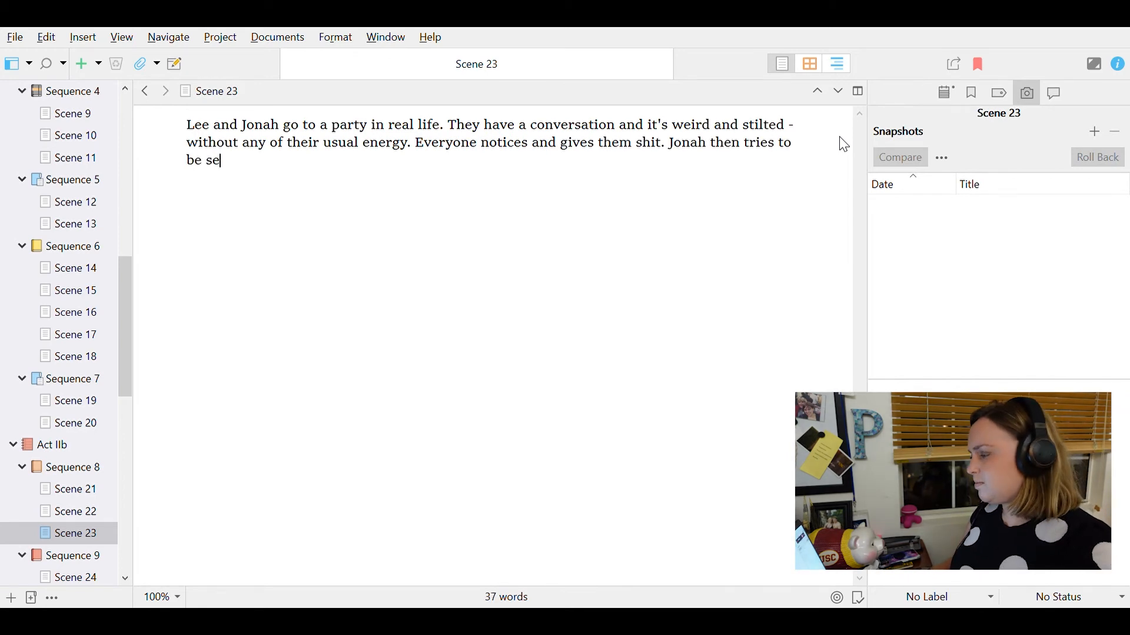
- Add "Jonah then tries to be serious and when his friends tell him they just want the jester version of Jonah, Lee defends him"
{"action": "type", "text": "riends tell him they just"}
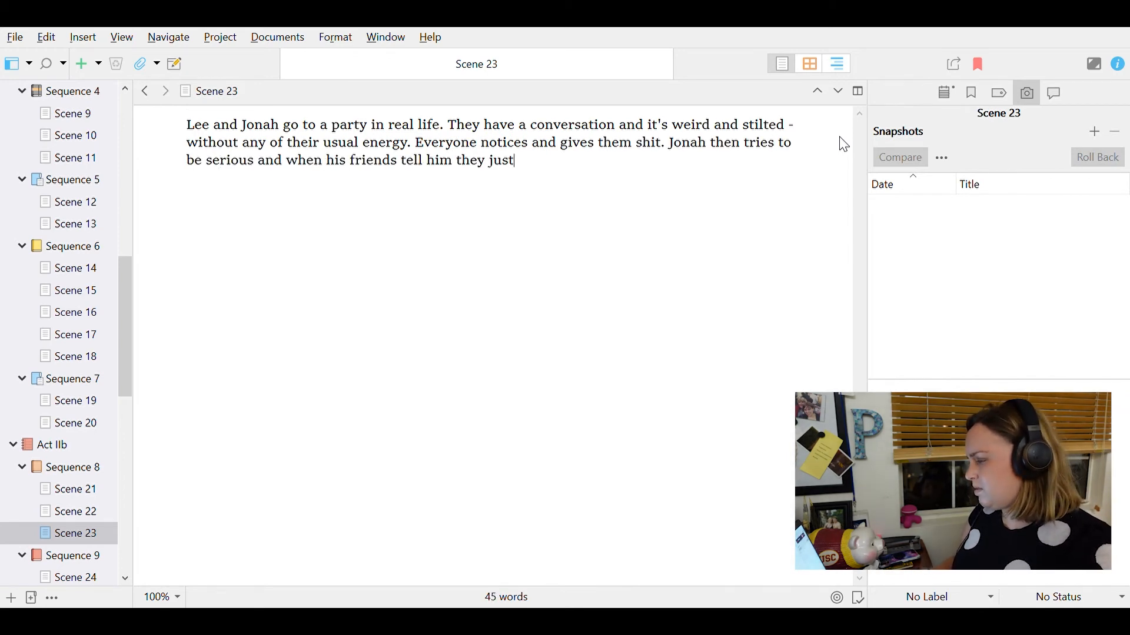
{"action": "type", "text": " Lee defends him"}
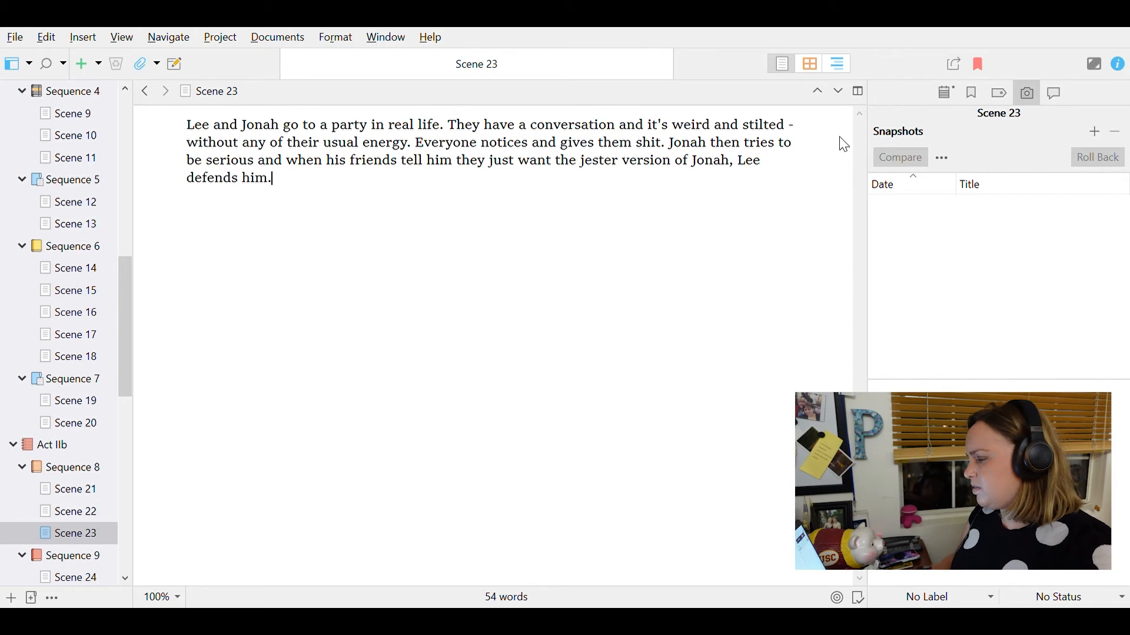
- Add "Then Lee gets shit for defending Jonah (people assume she's trying to use him to get to Devon)"
{"action": "type", "text": ". Then Lee gets shit for defi"}
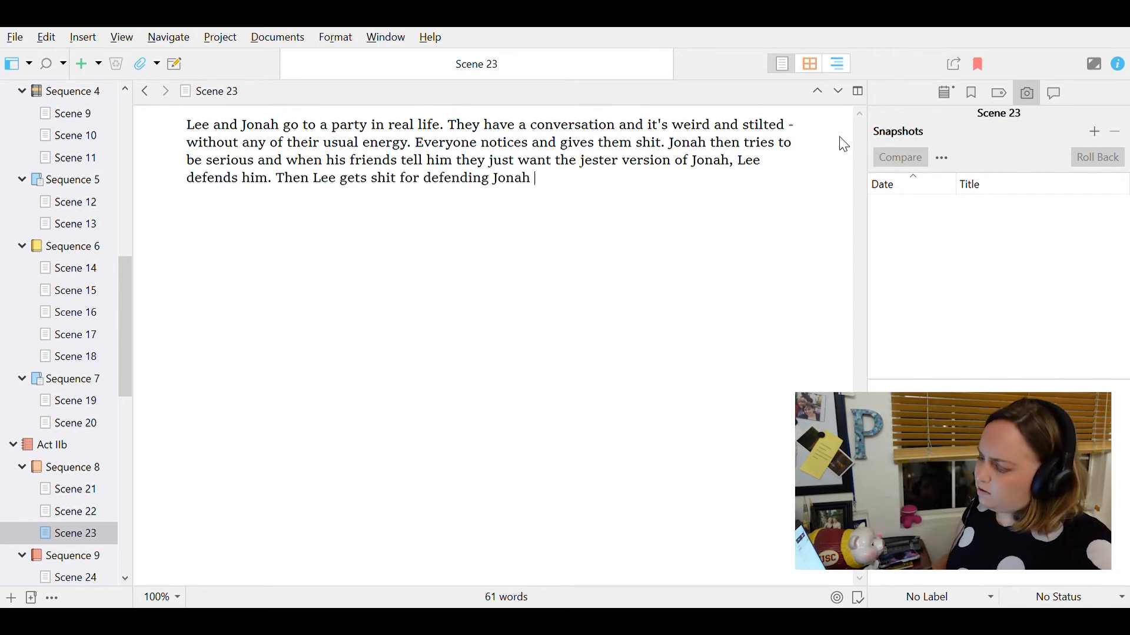
{"action": "key", "text": "BackSpace"}
{"action": "type", "text": "e she's trying to use him"}
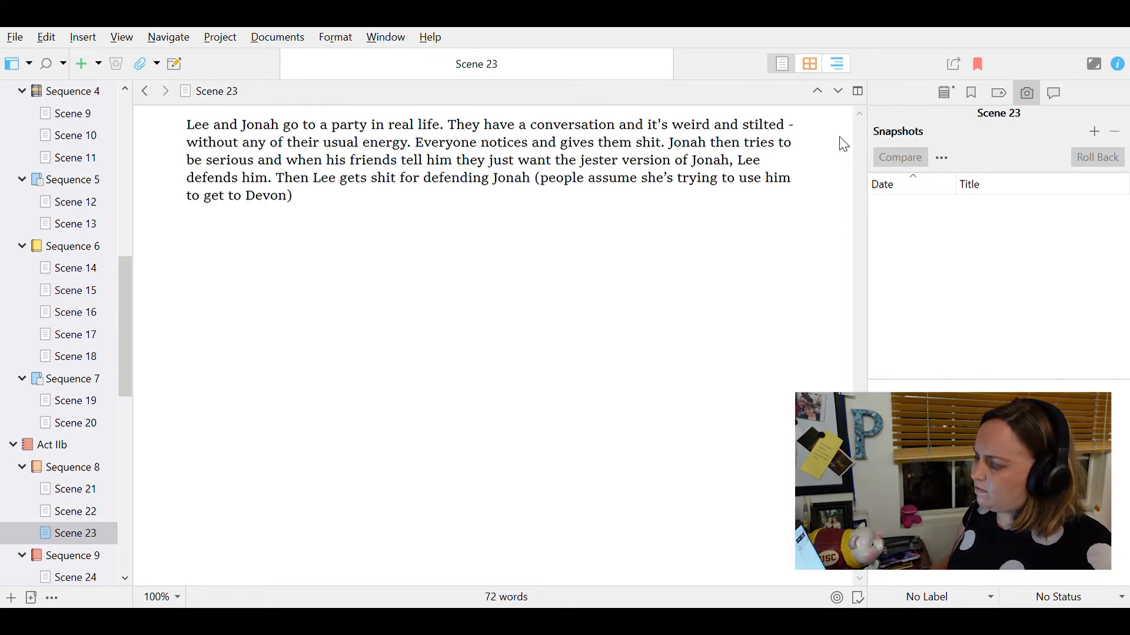
- Add "Jonah says that they're not wrong and he and Lee laugh." and start a new paragraph at "Then Lee gets shit"
{"action": "type", "text": ". Jonah says that they’re not wrong and he and Lee laugh."}
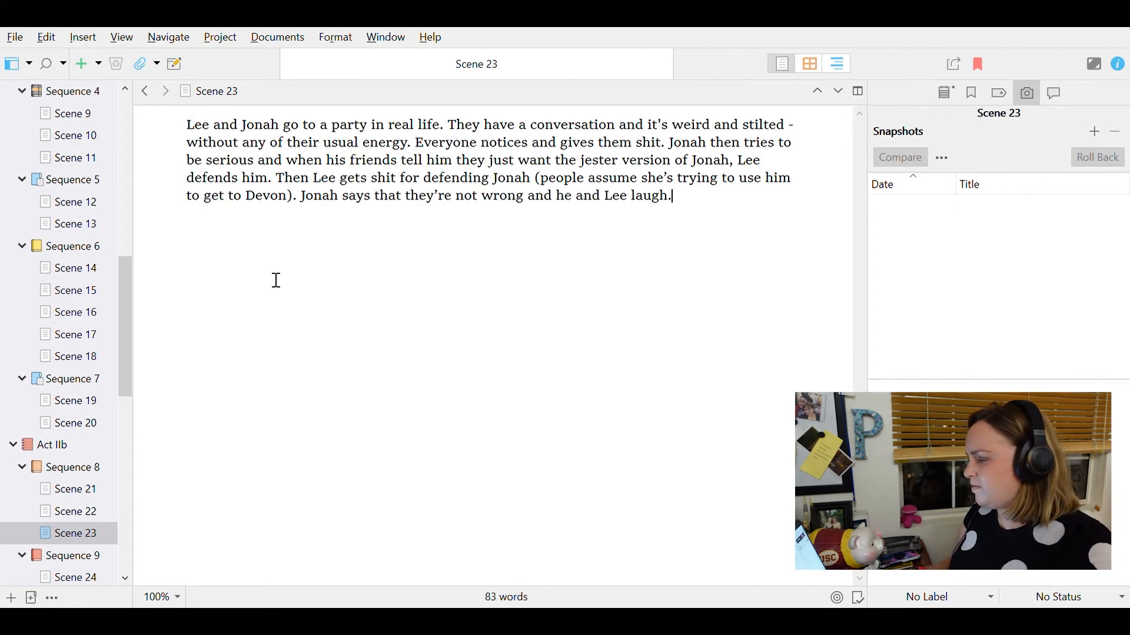
{"action": "left_click", "coordinate": [278, 184]}
{"action": "key", "text": "BackSpace"}
{"action": "key", "text": "Return"}
- Extend the closing sentence of Scene 23 with "(I'm thinking it's an inside joke from the time loop)"
{"action": "key", "text": "ctrl+End"}
{"action": "type", "text": "="}
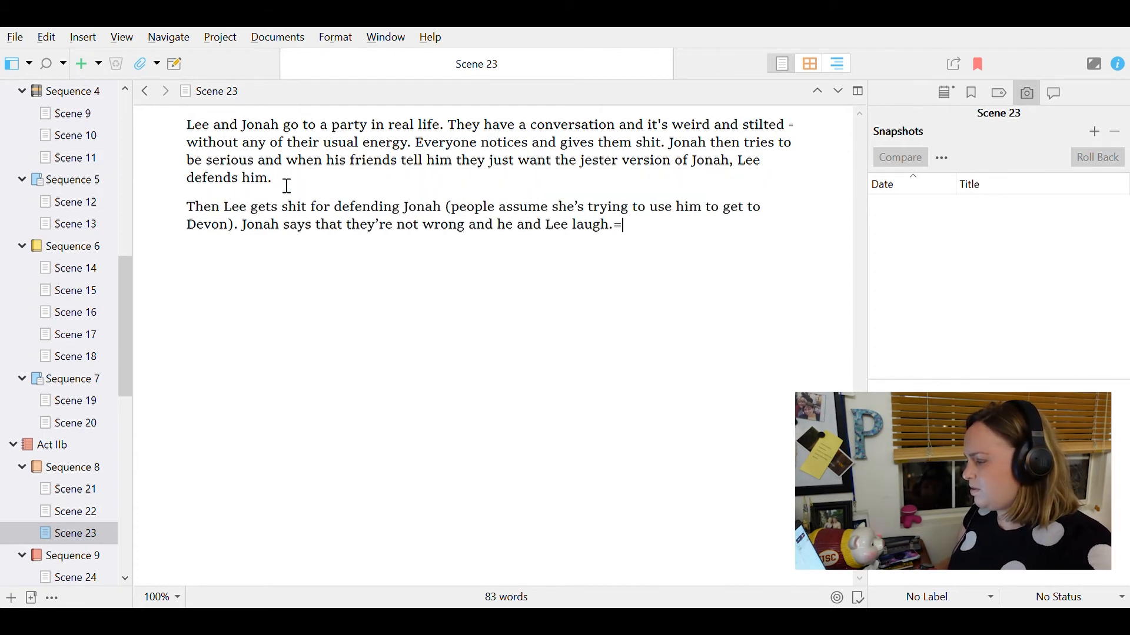
{"action": "scroll", "coordinate": [89, 464], "scroll_direction": "down", "scroll_amount": 3}
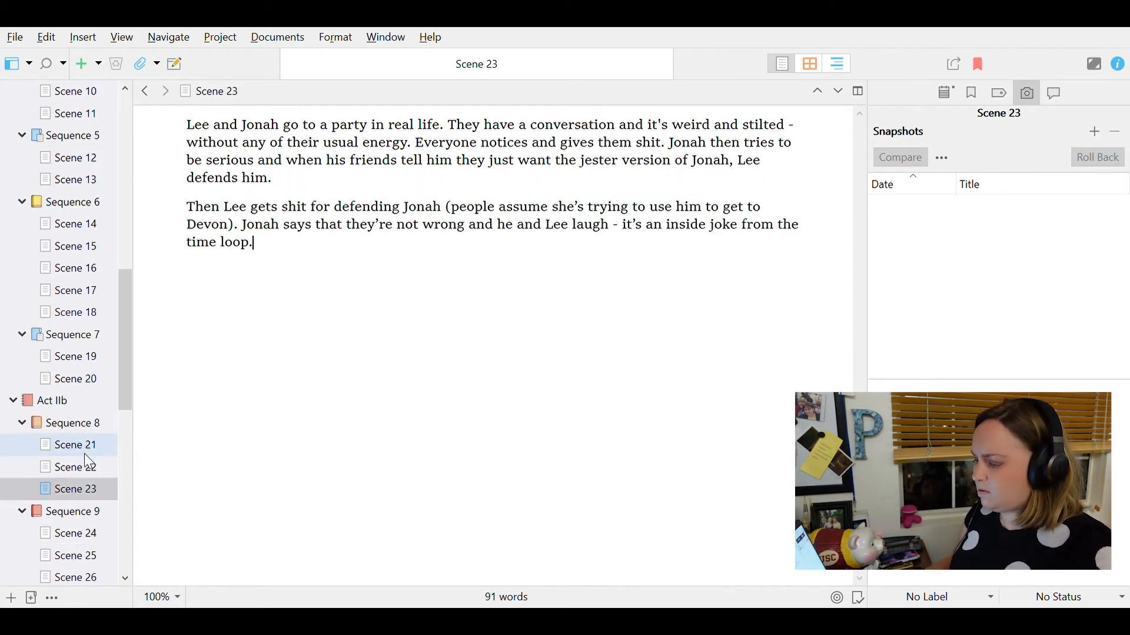
{"action": "left_click", "coordinate": [628, 227]}
{"action": "key", "text": "BackSpace"}
{"action": "key", "text": "BackSpace"}
{"action": "type", "text": "(I'm thinking"}
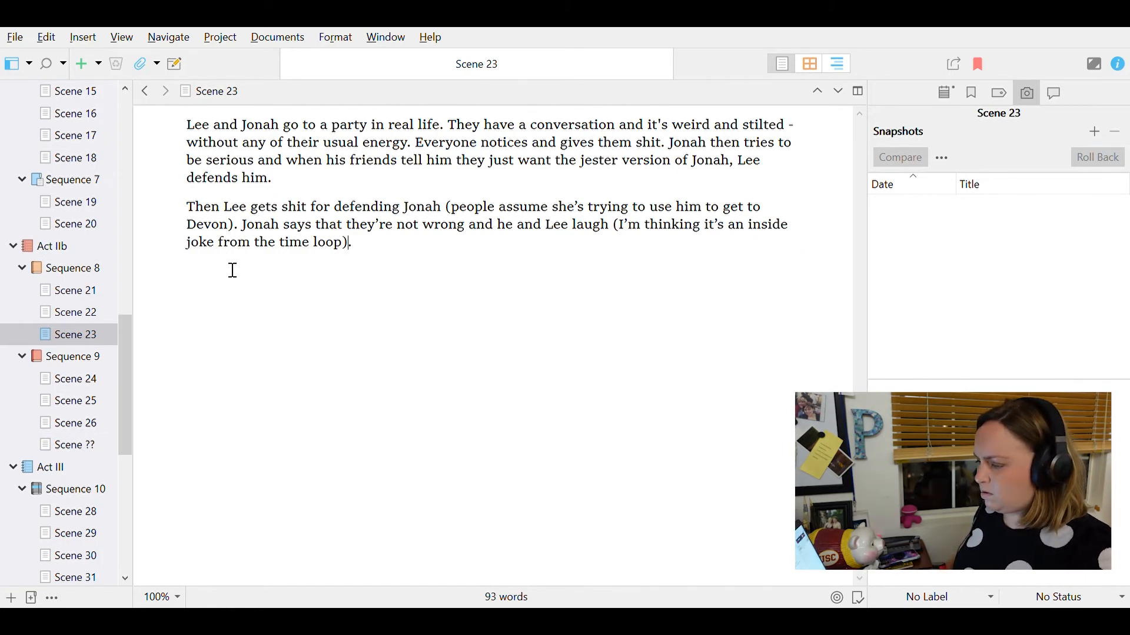
- In Scene 24, rewrite the opening as "Jonah has an opportunity to perform his set in a small room at a comedy club"
{"action": "left_click", "coordinate": [61, 379]}
{"action": "left_click", "coordinate": [73, 344]}
{"action": "left_click", "coordinate": [75, 377]}
{"action": "left_click_drag", "start_coordinate": [261, 127], "coordinate": [283, 128]}
{"action": "type", "text": "n opportunity to perform his set"}
{"action": "key", "text": "Delete"}
{"action": "key", "text": "Delete"}
{"action": "key", "text": "Delete"}
{"action": "key", "text": "Delete"}
{"action": "key", "text": "Delete"}
{"action": "key", "text": "Delete"}
{"action": "type", "text": "at"}
{"action": "key", "text": "BackSpace"}
{"action": "key", "text": "BackSpace"}
{"action": "type", "text": "in a small room at"}
- Extend Scene 24's opening sentence with ", thanks to the tape he sends out" and begin the following sentence with "He invites Zach"
{"action": "key", "text": "Right"}
{"action": "key", "text": "Right"}
{"action": "key", "text": "Right"}
{"action": "key", "text": "Right"}
{"action": "key", "text": "Right"}
{"action": "key", "text": "Right"}
{"action": "key", "text": "Right"}
{"action": "key", "text": "Right"}
{"action": "key", "text": "Right"}
{"action": "key", "text": "Right"}
{"action": "key", "text": "Right"}
{"action": "key", "text": "Right"}
{"action": "key", "text": "Right"}
{"action": "key", "text": "Delete"}
{"action": "type", "text": ", thanks to the tape he sends out. He invites Zach"}
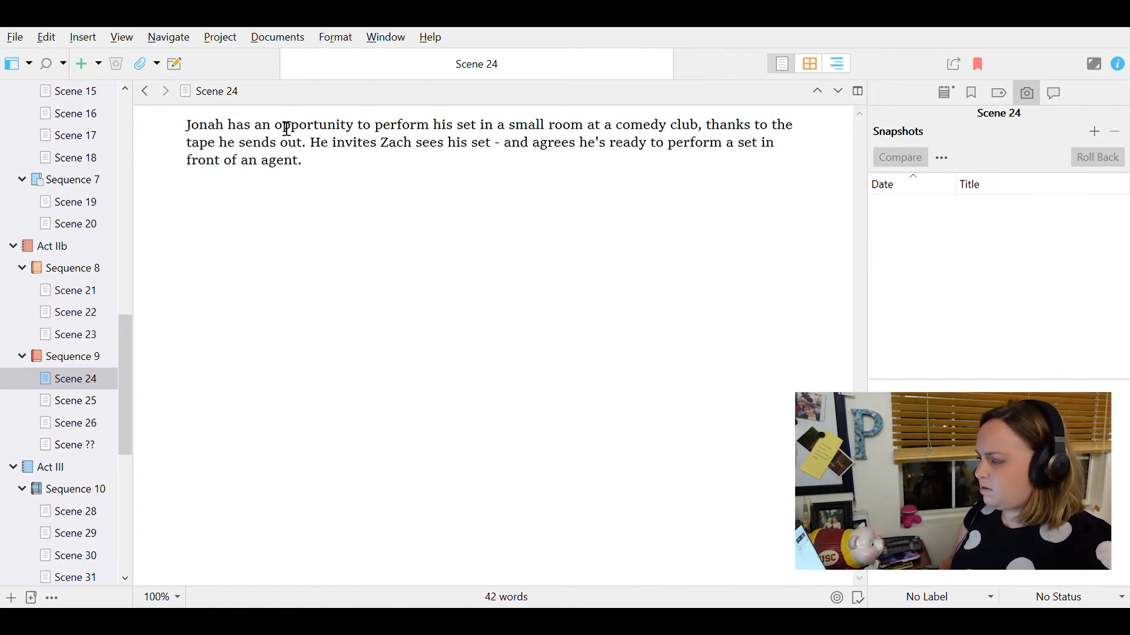
- Complete the invitation sentence as "He invites Zach to watch his set." and start a separate sentence with "Zach agrees"
{"action": "type", "text": " to watch"}
{"action": "key", "text": "Delete"}
{"action": "key", "text": "Delete"}
{"action": "key", "text": "Delete"}
{"action": "key", "text": "Delete"}
{"action": "key", "text": "Delete"}
{"action": "key", "text": "Right"}
{"action": "key", "text": "Right"}
{"action": "key", "text": "Right"}
{"action": "key", "text": "Right"}
{"action": "key", "text": "Right"}
{"action": "key", "text": "Right"}
{"action": "key", "text": "Right"}
{"action": "key", "text": "Right"}
{"action": "key", "text": "Delete"}
{"action": "key", "text": "Delete"}
{"action": "type", "text": ". Zach"}
{"action": "key", "text": "Delete"}
{"action": "key", "text": "Delete"}
{"action": "key", "text": "Delete"}
{"action": "key", "text": "Delete"}
- Reword the end of Scene 24's last sentence to "he's ready to be introduced to his agent"
{"action": "key", "text": "End"}
{"action": "key", "text": "BackSpace"}
{"action": "key", "text": "BackSpace"}
{"action": "key", "text": "BackSpace"}
{"action": "key", "text": "BackSpace"}
{"action": "key", "text": "BackSpace"}
{"action": "key", "text": "BackSpace"}
{"action": "key", "text": "BackSpace"}
{"action": "key", "text": "BackSpace"}
{"action": "key", "text": "BackSpace"}
{"action": "key", "text": "BackSpace"}
{"action": "key", "text": "BackSpace"}
{"action": "key", "text": "BackSpace"}
{"action": "key", "text": "BackSpace"}
{"action": "type", "text": "be introduced to"}
{"action": "key", "text": "Delete"}
{"action": "key", "text": "Delete"}
{"action": "key", "text": "Delete"}
{"action": "key", "text": "Delete"}
{"action": "key", "text": "Delete"}
{"action": "key", "text": "Delete"}
{"action": "key", "text": "Delete"}
{"action": "key", "text": "Delete"}
{"action": "key", "text": "Delete"}
{"action": "key", "text": "Delete"}
{"action": "key", "text": "Delete"}
{"action": "key", "text": "Delete"}
{"action": "key", "text": "Delete"}
{"action": "key", "text": "Delete"}
{"action": "key", "text": "Delete"}
{"action": "type", "text": "his"}
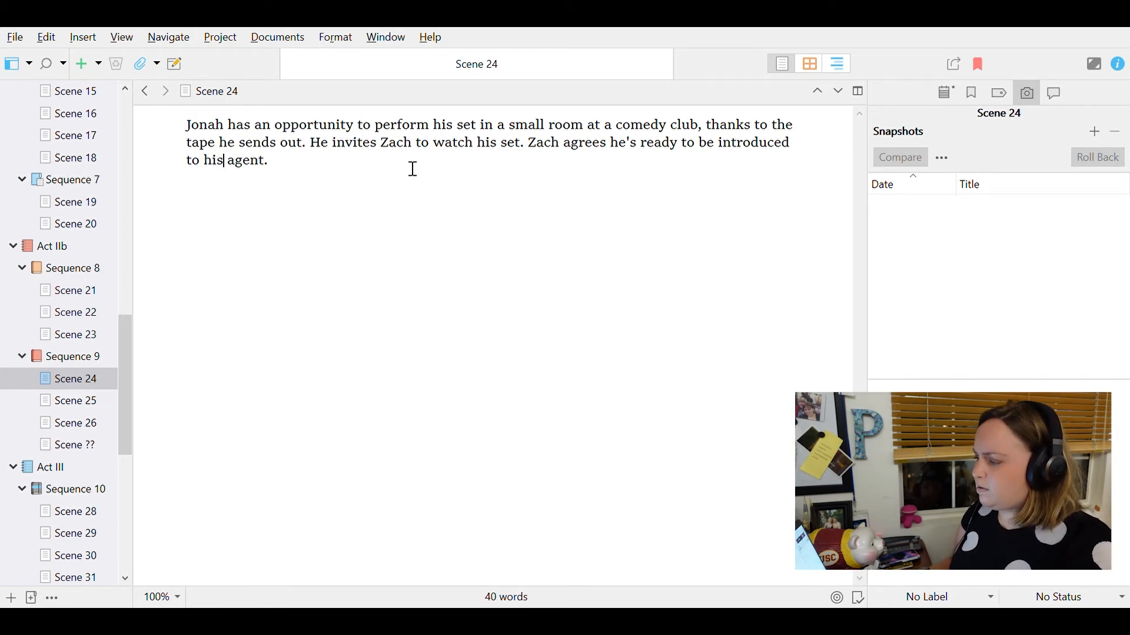
- Insert "likes the material, though Jonah is still not at his old energy, and" before "agrees" in Scene 24's last sentence
{"action": "left_click", "coordinate": [565, 144]}
{"action": "type", "text": "likes the material, though Jonah is still "}
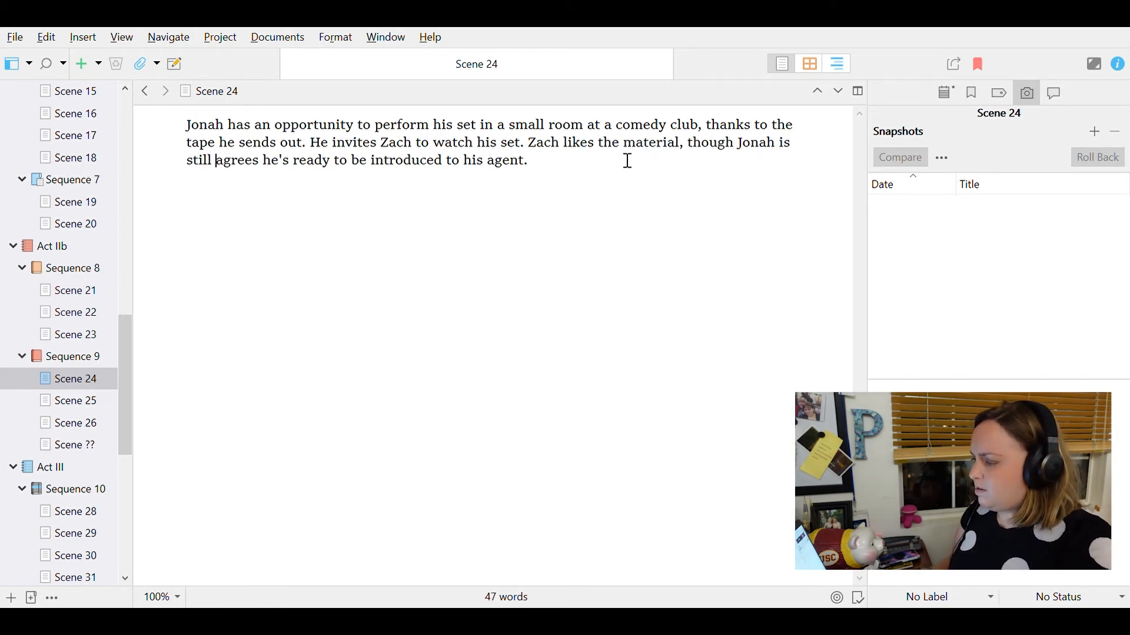
{"action": "type", "text": "not at his old energy, but"}
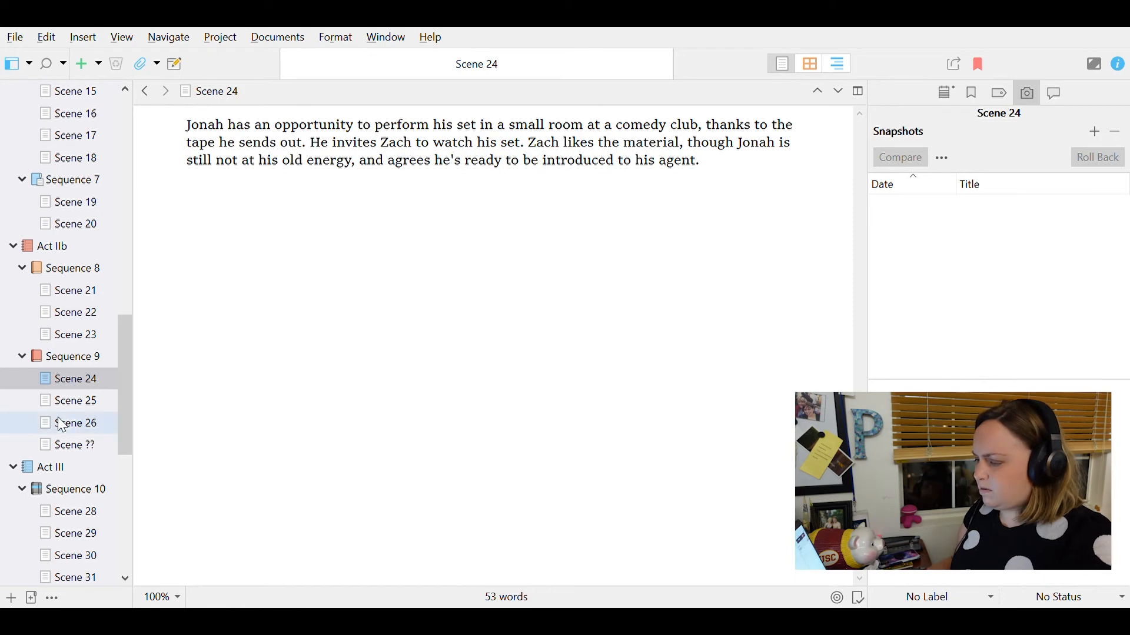
- In Scene 25, write the opening "Devon, having seen Lee was so relaxed with Jonah at the party they went to, Devon and Lee"
{"action": "left_click", "coordinate": [66, 405]}
{"action": "left_click", "coordinate": [191, 136]}
{"action": "type", "text": "Devon, having seen Lee b"}
{"action": "key", "text": "BackSpace"}
{"action": "type", "text": "was so relaxed with Jonah at the party they went to, Devon and Lee"}
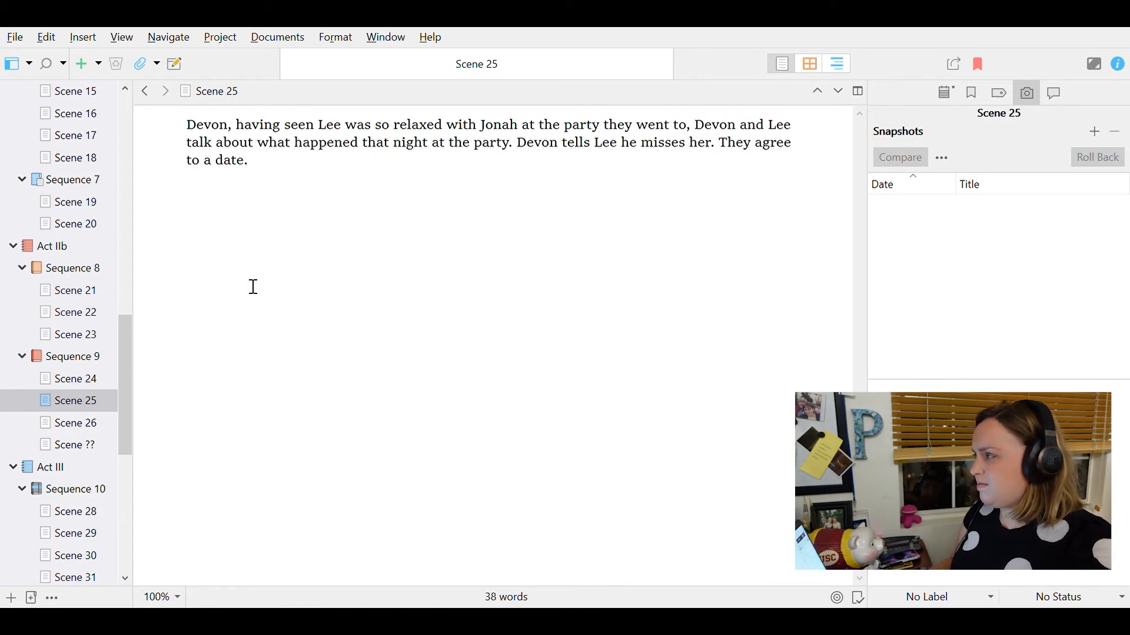
- Reword Scene 25's opening clause to "Devon saw how relaxed Lee was with Jonah"
{"action": "left_click", "coordinate": [320, 126]}
{"action": "type", "text": "how"}
{"action": "double_click", "coordinate": [272, 130]}
{"action": "key", "text": "ctrl+shift+Right"}
{"action": "key", "text": "ctrl+shift+Right"}
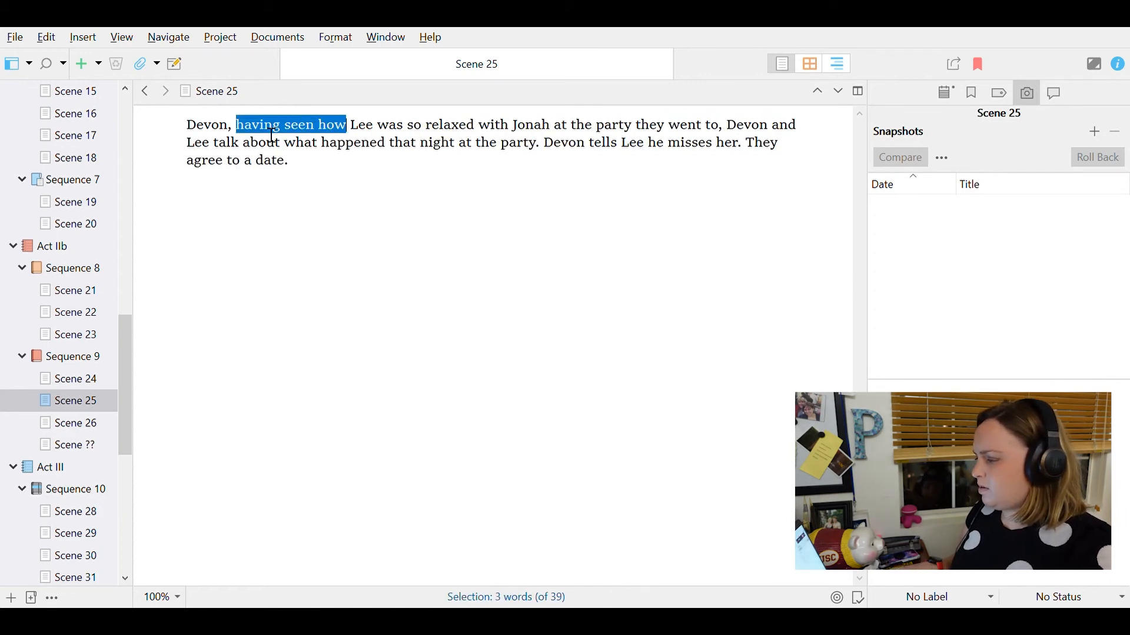
{"action": "key", "text": "BackSpace"}
{"action": "key", "text": "BackSpace"}
{"action": "key", "text": "BackSpace"}
{"action": "type", "text": "saw how relaxed"}
{"action": "key", "text": "ctrl+Right"}
{"action": "key", "text": "ctrl+Right"}
{"action": "key", "text": "Delete"}
{"action": "key", "text": "Delete"}
{"action": "key", "text": "Delete"}
{"action": "key", "text": "Delete"}
{"action": "key", "text": "Delete"}
{"action": "key", "text": "Delete"}
{"action": "key", "text": "Delete"}
{"action": "key", "text": "Delete"}
{"action": "key", "text": "Delete"}
{"action": "key", "text": "Delete"}
{"action": "key", "text": "Delete"}
{"action": "key", "text": "Delete"}
{"action": "key", "text": "Delete"}
{"action": "key", "text": "Delete"}
{"action": "key", "text": "Delete"}
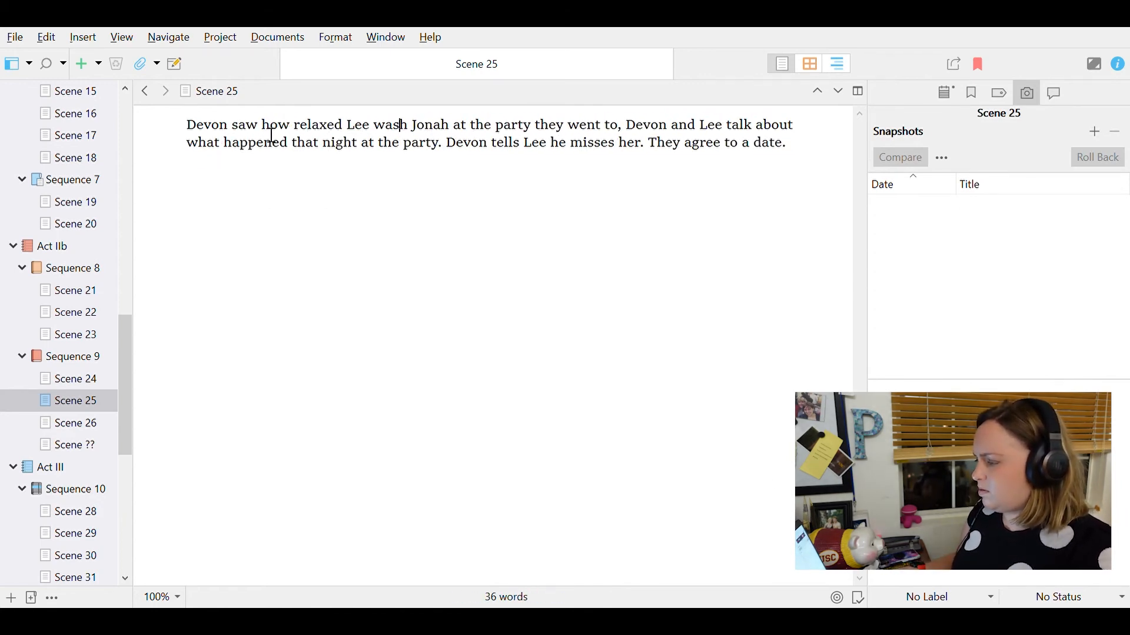
{"action": "type", "text": "with"}
- Insert "real life" before "party they went to" in the first sentence of Scene 25
{"action": "key", "text": "ctrl+Right"}
{"action": "key", "text": "ctrl+Right"}
{"action": "key", "text": "ctrl+Right"}
{"action": "type", "text": "real life"}
- End the first sentence after "went to" and add "The softer side of Lee is what Devon missed. They"
{"action": "left_click", "coordinate": [703, 126]}
{"action": "key", "text": "BackSpace"}
{"action": "type", "text": ". The "}
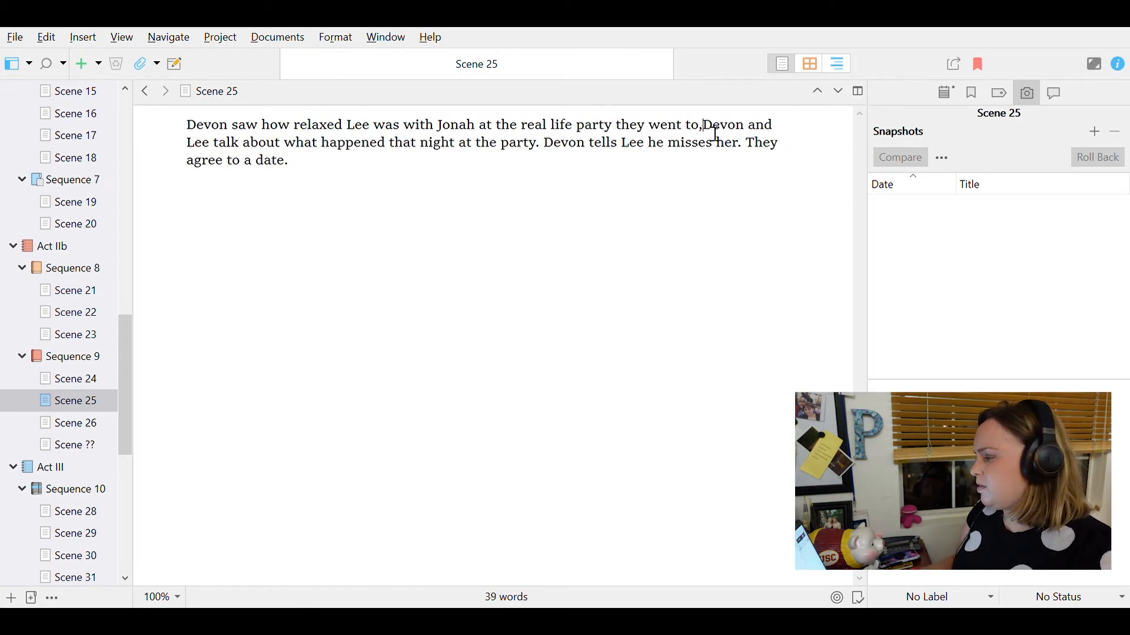
{"action": "type", "text": "softer side of Lee is what Devon missed. They "}
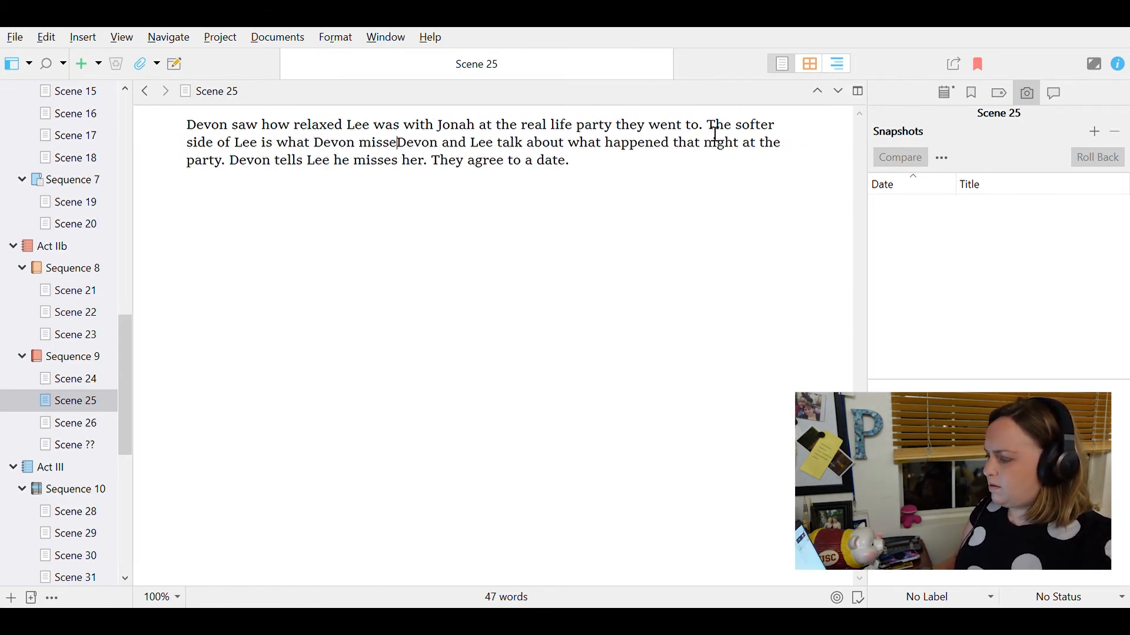
- Replace the leftover "Devon and Lee talk" in Scene 25 with "talk" and add "(the one in the time loop) and Lee apologizes" after "party"
{"action": "type", "text": "talk"}
{"action": "key", "text": "Delete"}
{"action": "key", "text": "Delete"}
{"action": "key", "text": "Delete"}
{"action": "key", "text": "Delete"}
{"action": "key", "text": "Delete"}
{"action": "key", "text": "Delete"}
{"action": "key", "text": "Delete"}
{"action": "key", "text": "Delete"}
{"action": "key", "text": "Delete"}
{"action": "key", "text": "Delete"}
{"action": "key", "text": "Delete"}
{"action": "key", "text": "Delete"}
{"action": "key", "text": "Delete"}
{"action": "key", "text": "Delete"}
{"action": "key", "text": "Delete"}
{"action": "key", "text": "Delete"}
{"action": "key", "text": "Delete"}
{"action": "key", "text": "Delete"}
{"action": "key", "text": "Delete"}
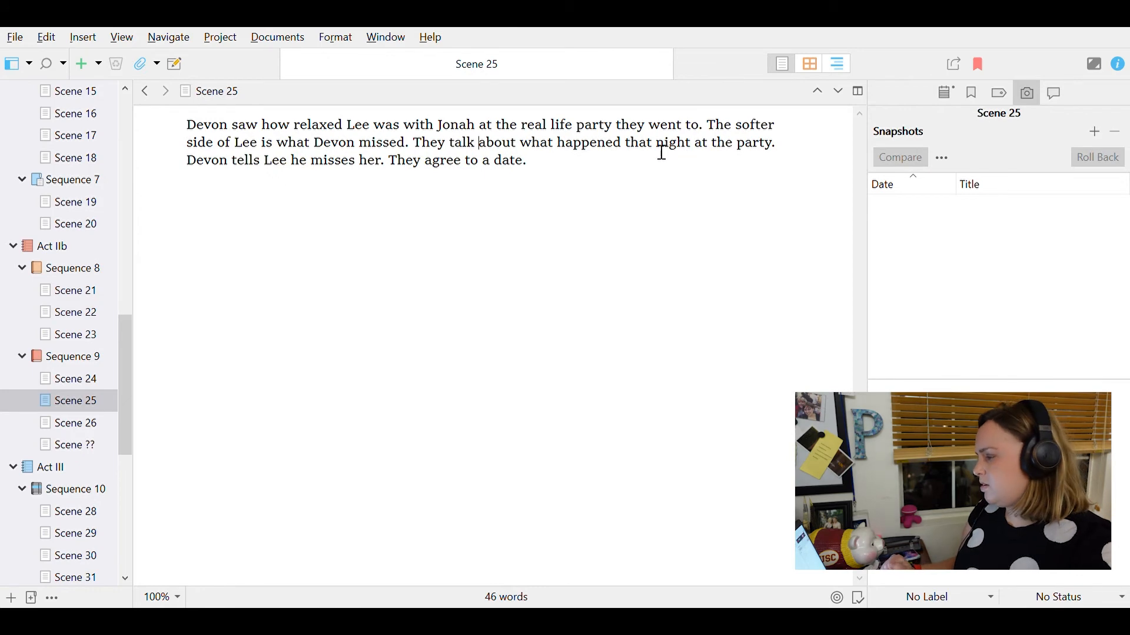
{"action": "type", "text": "the one in the time loop) and Lee apologizes"}
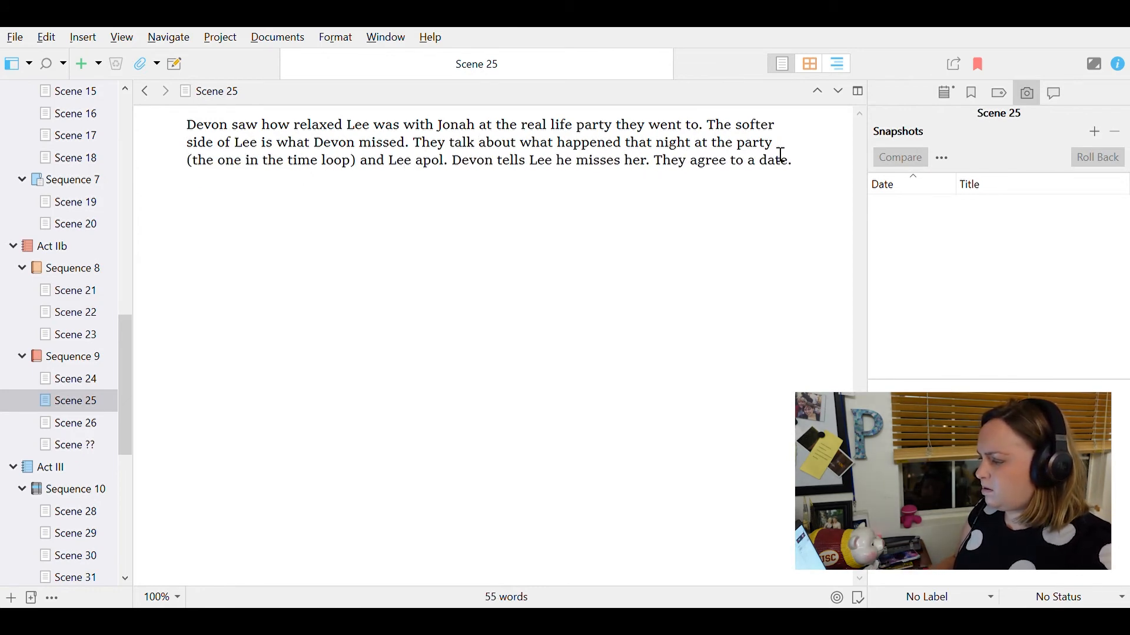
- Reword the sentence about Lee's softer side to end with "is attractive to Devon" instead of "is what Devon missed"
{"action": "left_click", "coordinate": [415, 151]}
{"action": "key", "text": "BackSpace"}
{"action": "key", "text": "BackSpace"}
{"action": "key", "text": "BackSpace"}
{"action": "key", "text": "BackSpace"}
{"action": "key", "text": "BackSpace"}
{"action": "key", "text": "BackSpace"}
{"action": "key", "text": "BackSpace"}
{"action": "key", "text": "BackSpace"}
{"action": "key", "text": "BackSpace"}
{"action": "key", "text": "BackSpace"}
{"action": "key", "text": "BackSpace"}
{"action": "key", "text": "BackSpace"}
{"action": "key", "text": "BackSpace"}
{"action": "key", "text": "BackSpace"}
{"action": "key", "text": "BackSpace"}
{"action": "key", "text": "BackSpace"}
{"action": "key", "text": "BackSpace"}
{"action": "key", "text": "BackSpace"}
{"action": "key", "text": "BackSpace"}
{"action": "key", "text": "BackSpace"}
{"action": "type", "text": "is attractive to Devon"}
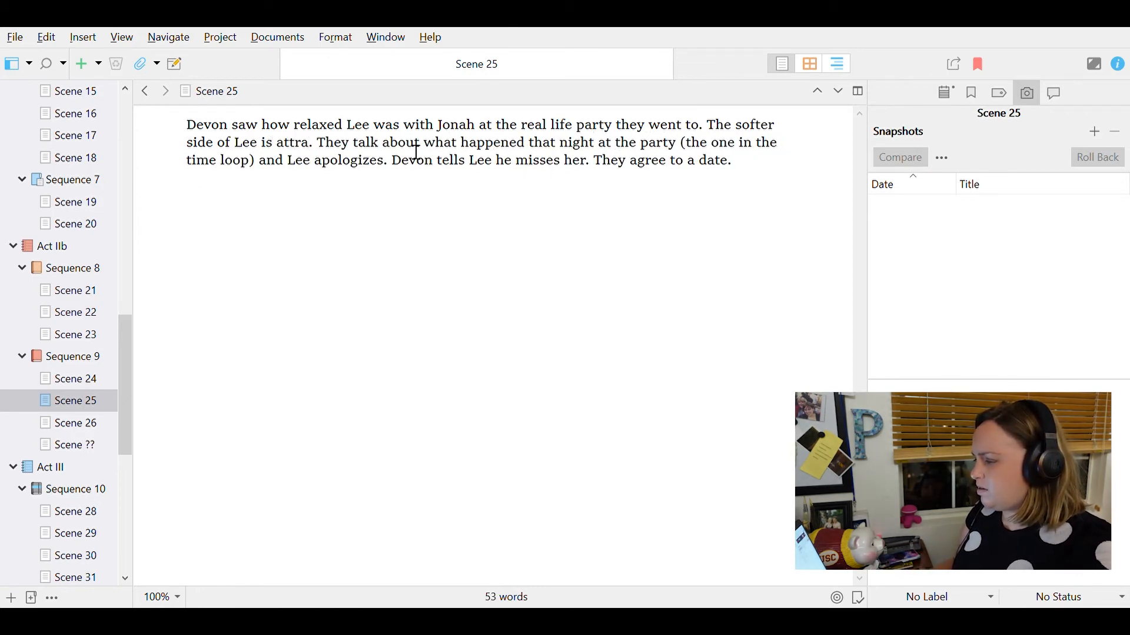
- Open Scene 26 and start a new paragraph after "The sky is empty."
{"action": "left_click", "coordinate": [75, 423]}
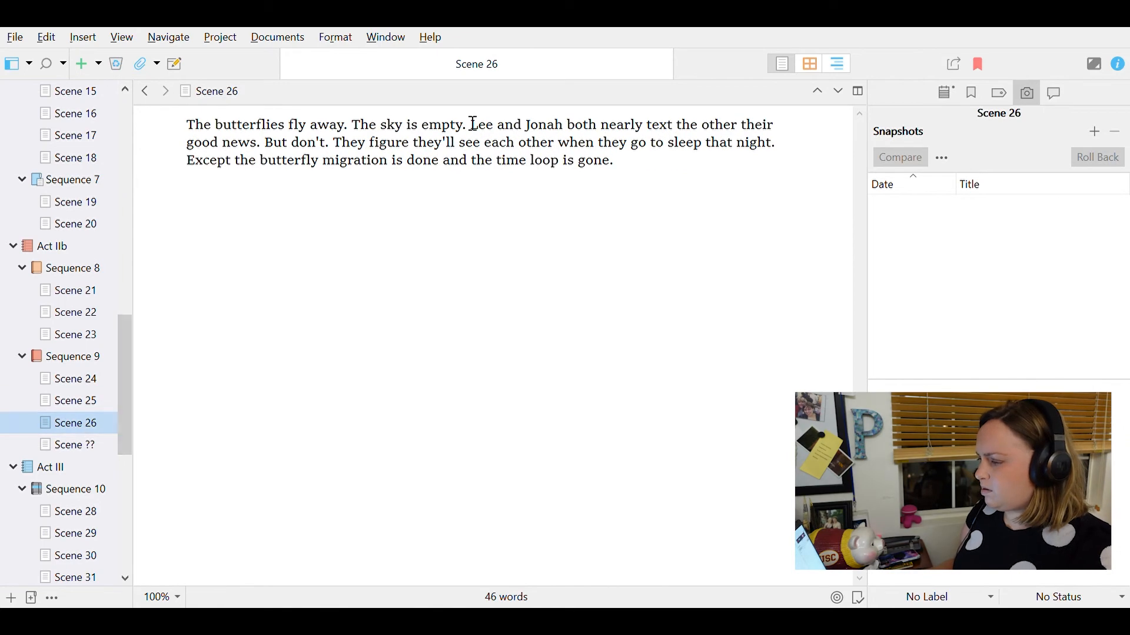
{"action": "left_click", "coordinate": [268, 149]}
{"action": "left_click", "coordinate": [76, 445]}
{"action": "left_click", "coordinate": [75, 423]}
{"action": "left_click", "coordinate": [481, 131]}
{"action": "key", "text": "BackSpace"}
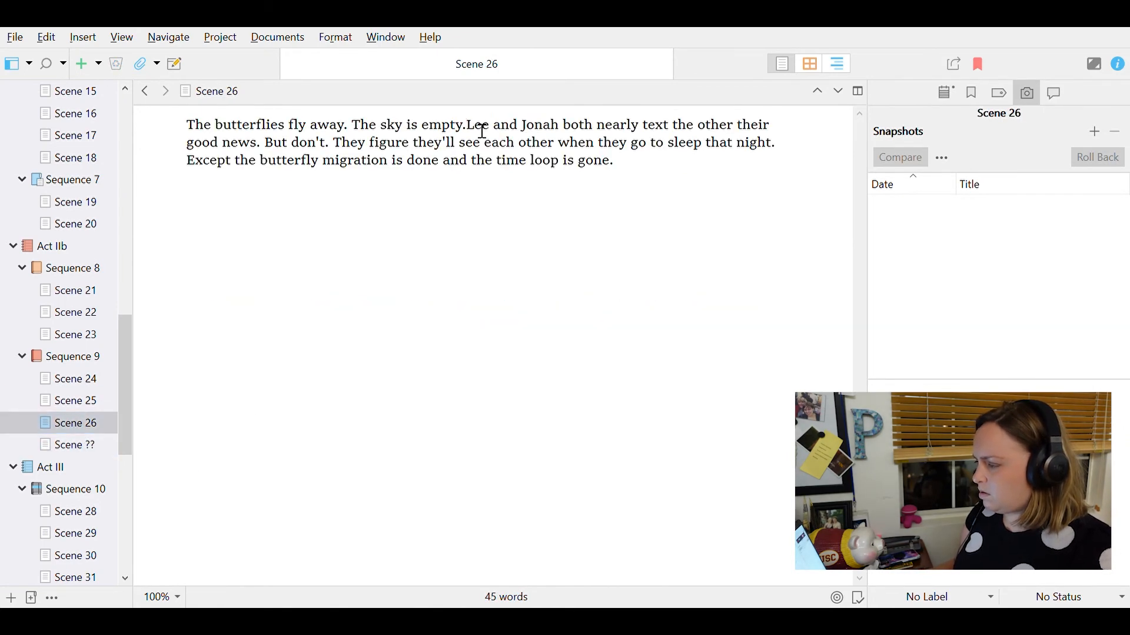
{"action": "key", "text": "Return"}
- After "Lee and Jonah", write "both go to sleep eager to tell the other they succeeded in fixing" and delete the old wording up to "sleep that night"
{"action": "left_click", "coordinate": [290, 155]}
{"action": "type", "text": "both go to sleep eager to tell the other they succeeded in fixing"}
{"action": "key", "text": "ctrl+shift+Right"}
{"action": "key", "text": "ctrl+shift+Right"}
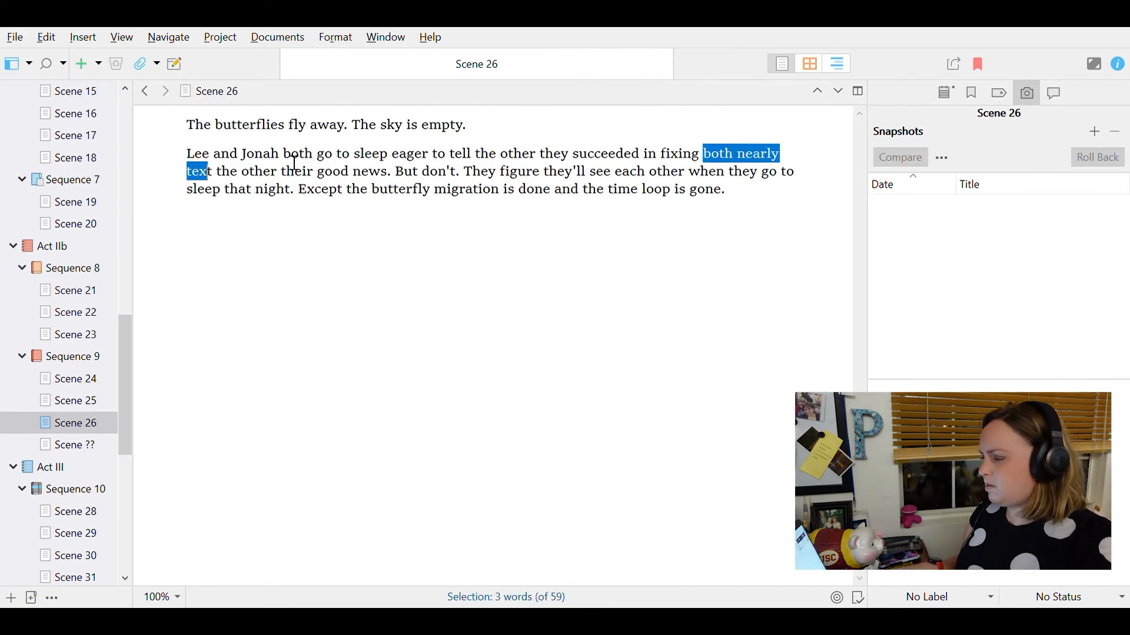
{"action": "key", "text": "ctrl+shift+Right"}
{"action": "key", "text": "ctrl+shift+Right"}
{"action": "key", "text": "ctrl+shift+Right"}
{"action": "key", "text": "ctrl+shift+Right"}
{"action": "key", "text": "ctrl+shift+Right"}
{"action": "key", "text": "ctrl+shift+Right"}
{"action": "key", "text": "ctrl+shift+Right"}
{"action": "key", "text": "ctrl+shift+Right"}
{"action": "key", "text": "ctrl+shift+Right"}
{"action": "key", "text": "ctrl+shift+Right"}
{"action": "key", "text": "ctrl+shift+Right"}
{"action": "key", "text": "ctrl+shift+Right"}
{"action": "key", "text": "ctrl+shift+Right"}
{"action": "key", "text": "ctrl+shift+Right"}
{"action": "key", "text": "ctrl+shift+Right"}
{"action": "key", "text": "ctrl+shift+Right"}
{"action": "key", "text": "ctrl+shift+Right"}
{"action": "key", "text": "ctrl+shift+Right"}
{"action": "key", "text": "BackSpace"}
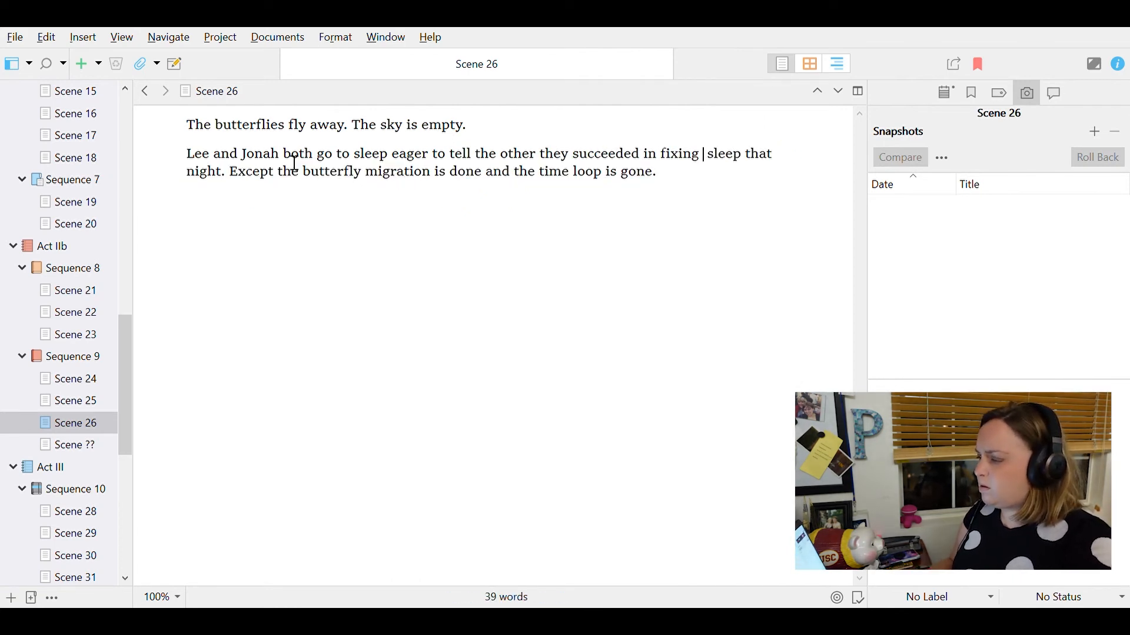
- Continue the sentence with "the problems that plagued them (Lee is back with Devon and Jonah has gotten his meeting with the agent"
{"action": "type", "text": "the problems that plagued them "}
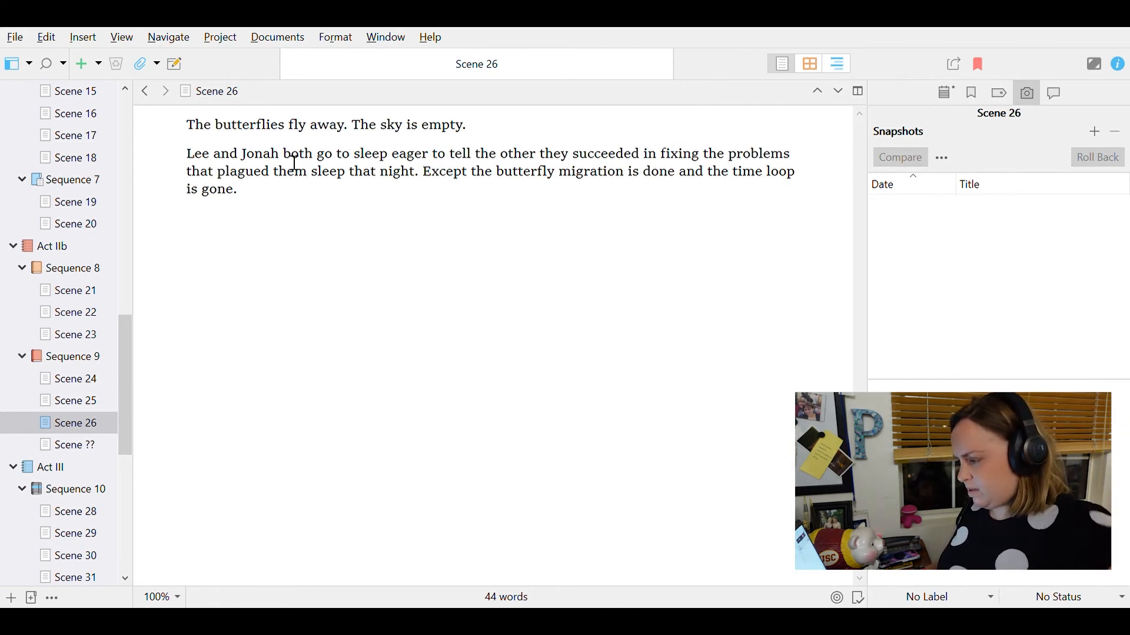
{"action": "type", "text": "(Lee is back with Devon and Jonah ah"}
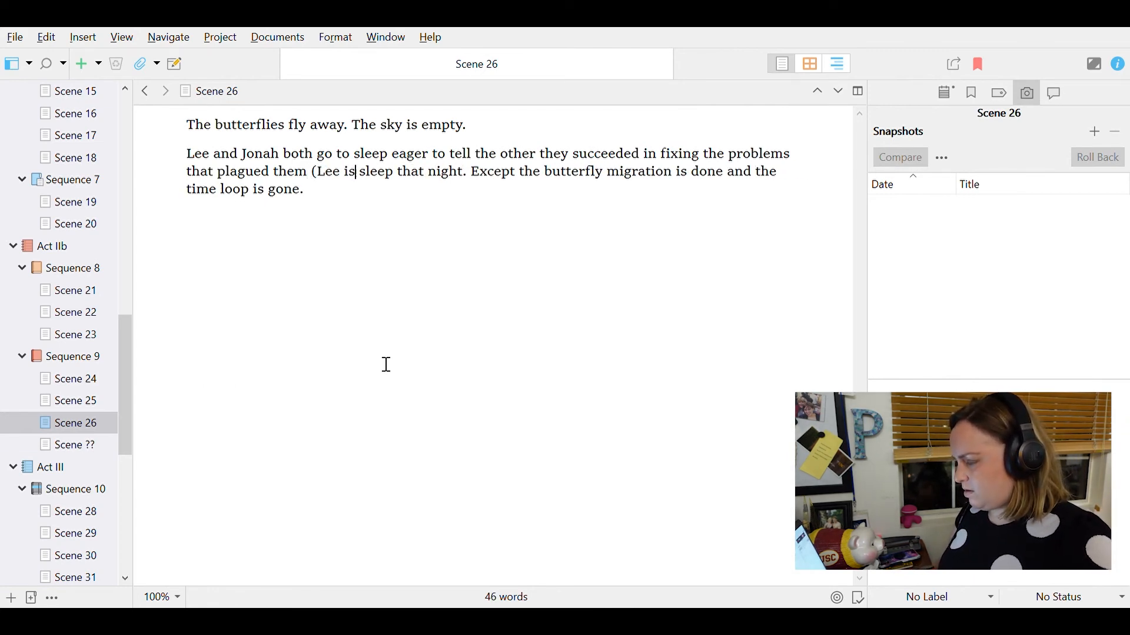
{"action": "key", "text": "BackSpace"}
{"action": "key", "text": "BackSpace"}
{"action": "type", "text": "has gotten his meeting with the agent and"}
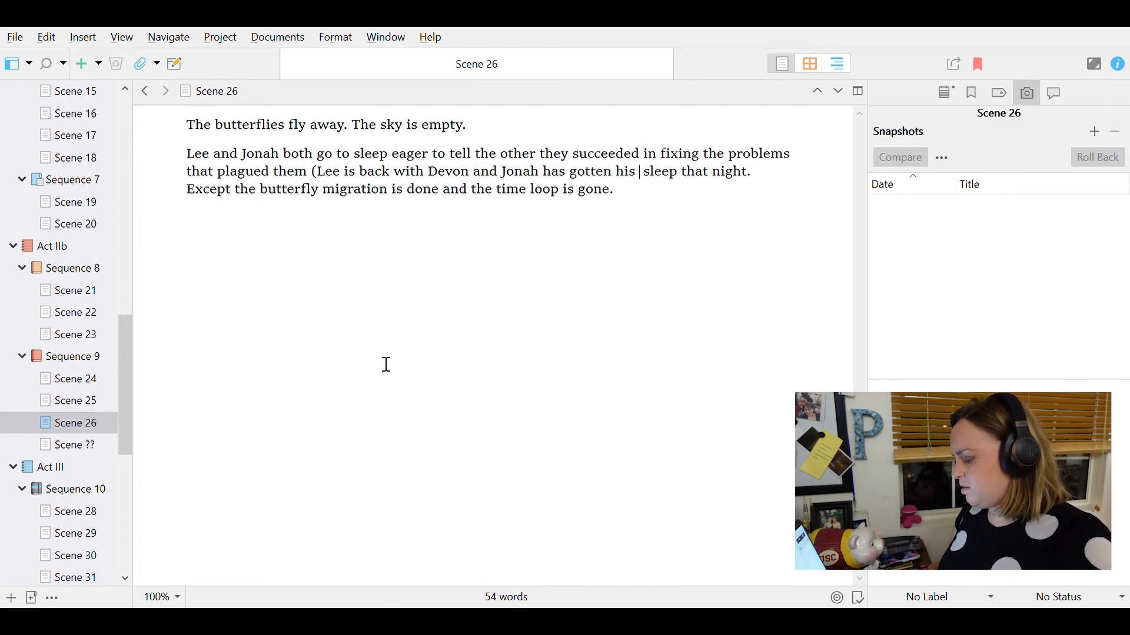
- Close the parenthesis with "/lost the stage fright)", add "when they go to" before "sleep that night", and begin a last sentence with "They sleep"
{"action": "key", "text": "BackSpace"}
{"action": "key", "text": "BackSpace"}
{"action": "key", "text": "BackSpace"}
{"action": "key", "text": "BackSpace"}
{"action": "key", "text": "BackSpace"}
{"action": "type", "text": "/lost the stage fright) "}
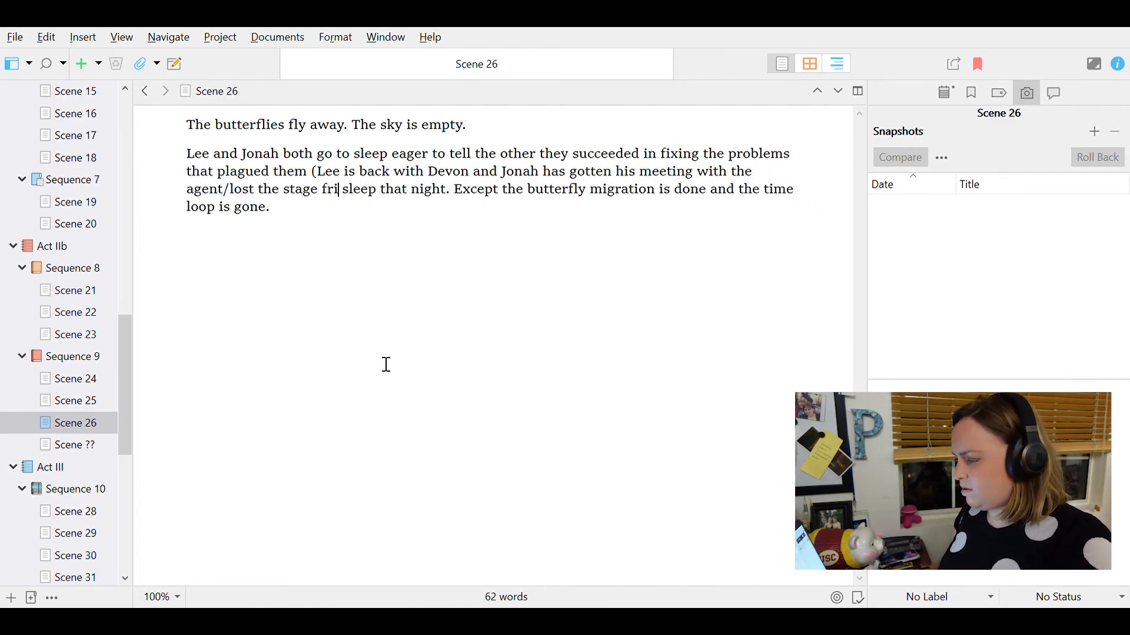
{"action": "type", "text": "when they go to"}
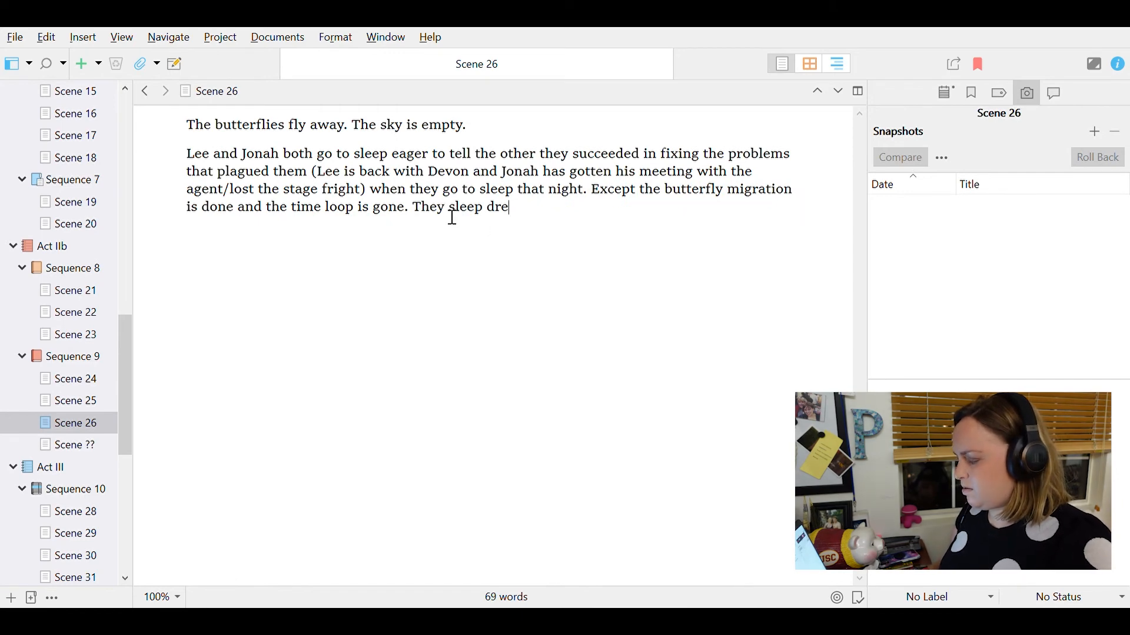
- Rename the document "Scene ??" as "Scene 27"
{"action": "left_click", "coordinate": [90, 446]}
{"action": "double_click", "coordinate": [91, 448]}
{"action": "left_click", "coordinate": [93, 449]}
{"action": "key", "text": "BackSpace"}
{"action": "key", "text": "BackSpace"}
{"action": "type", "text": "27"}
{"action": "key", "text": "Return"}
- Replace Scene 27's capitalized heading with "Rudderless without their nightly meet up in this time loop, Lee and Jonah"
{"action": "left_click", "coordinate": [231, 167]}
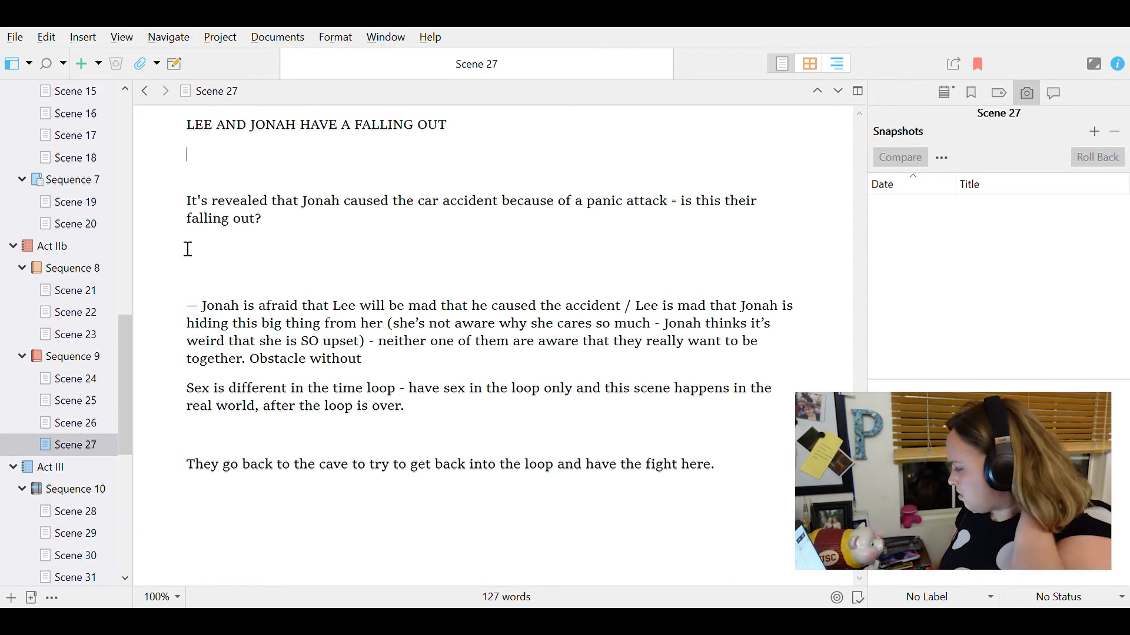
{"action": "type", "text": "Rudderless without their nightly"}
{"action": "triple_click", "coordinate": [189, 135]}
{"action": "key", "text": "BackSpace"}
{"action": "key", "text": "Delete"}
{"action": "key", "text": "End"}
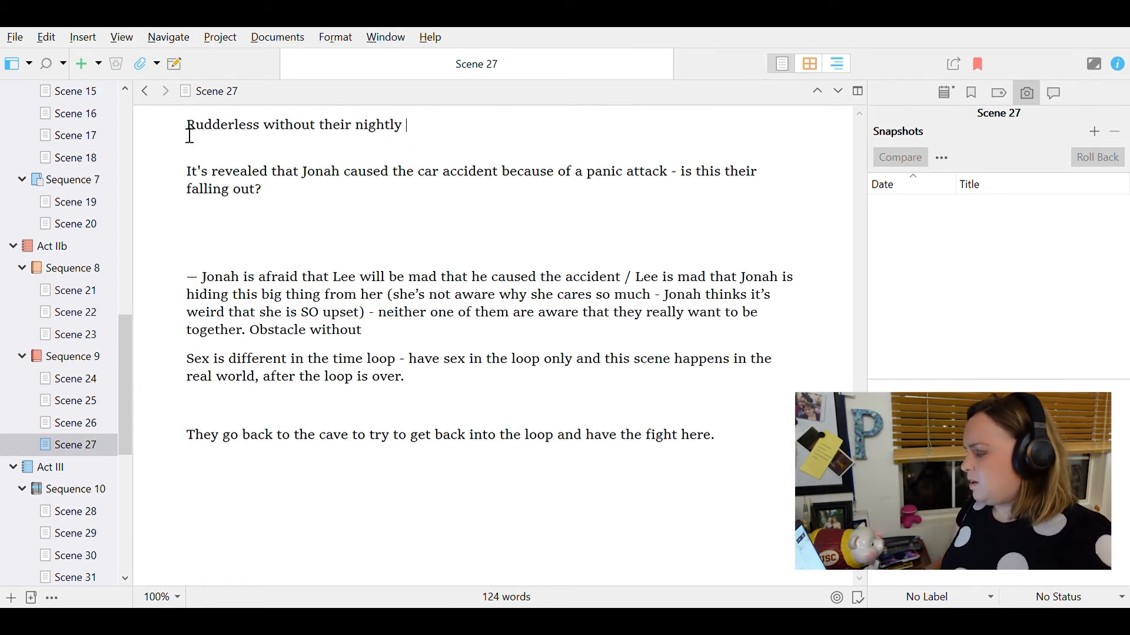
{"action": "type", "text": "meet up in thes time loop, Lee and Jonah"}
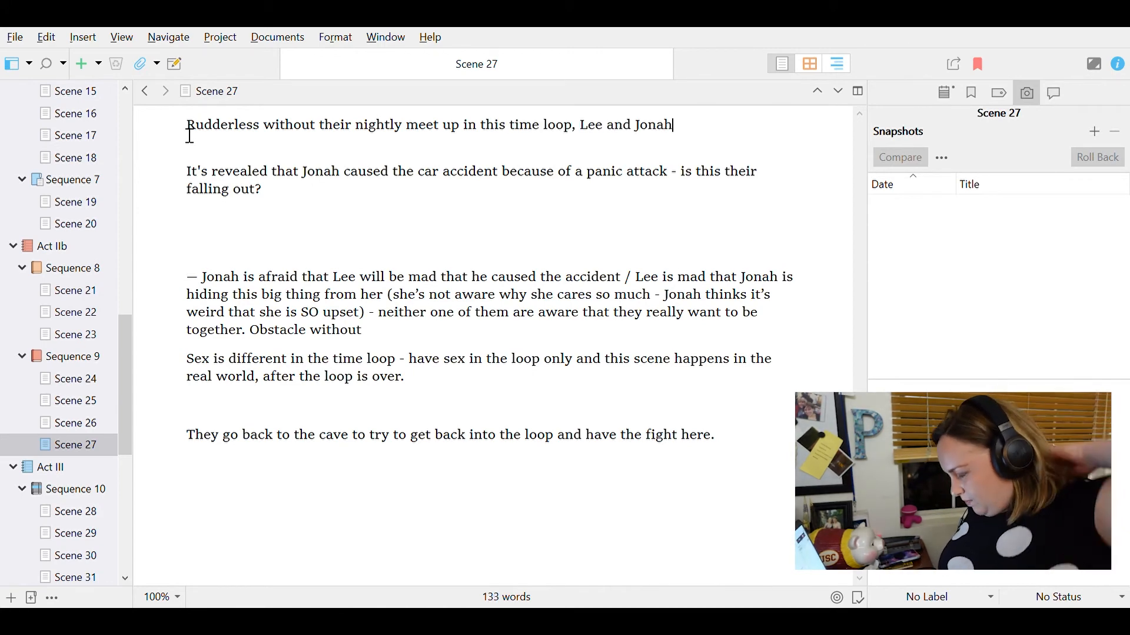
- Continue with "each go back to the place where they followed the butterflies initially and see each other there. They share their new"
{"action": "type", "text": "each go back to the place where they"}
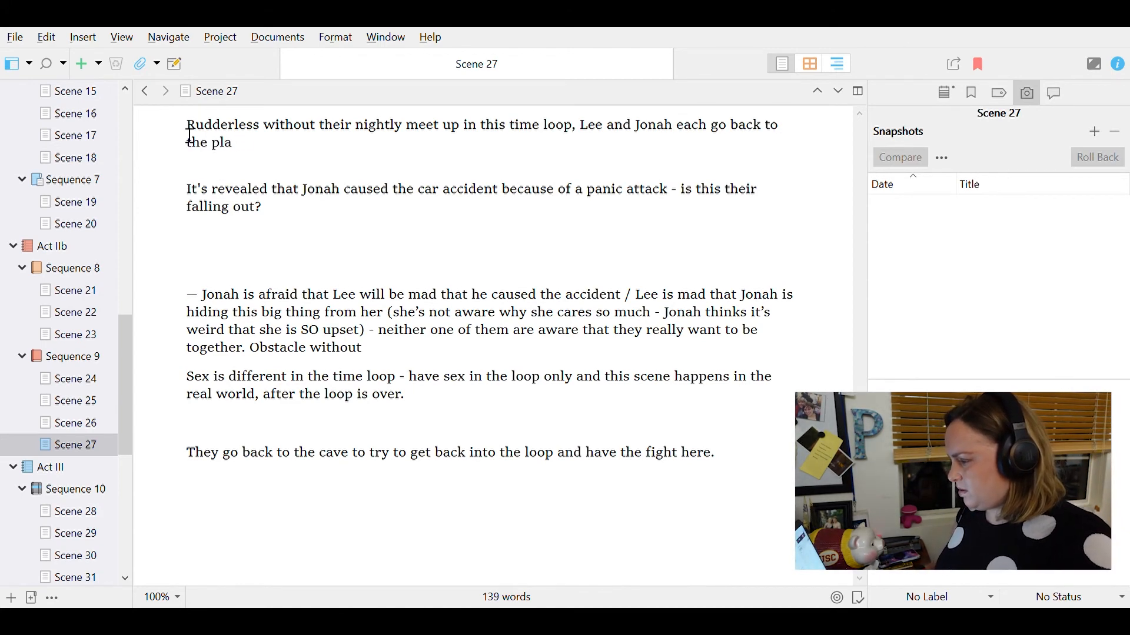
{"action": "key", "text": "BackSpace"}
{"action": "type", "text": "ce where they followed the butterflies initially and see each other there. They share their new"}
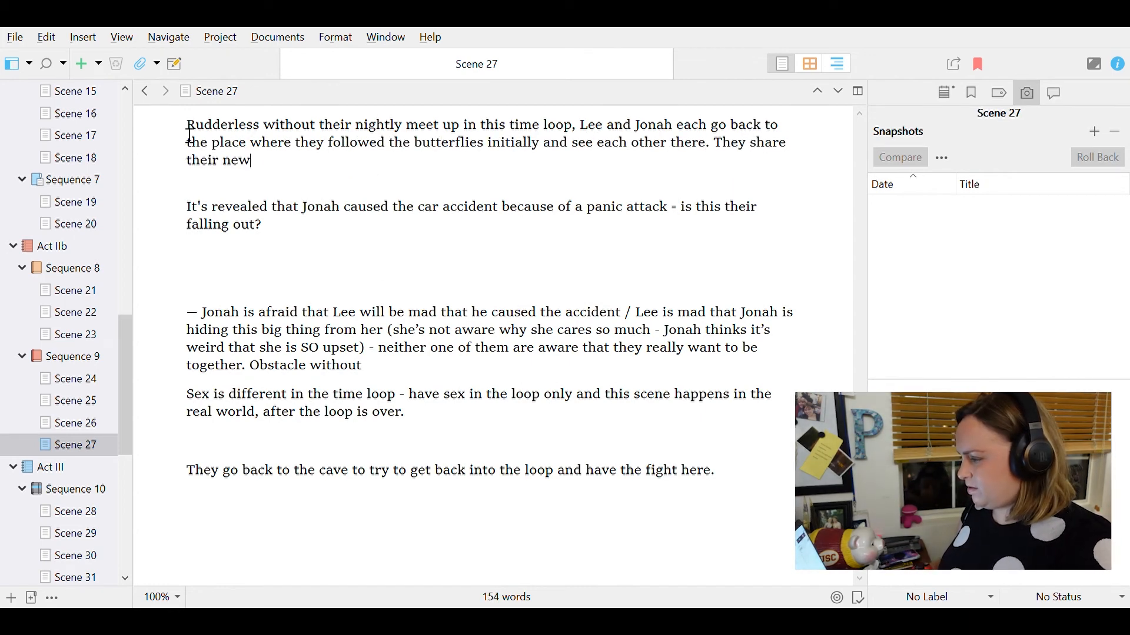
- Complete the news sentence with "that they each fixed the thing that plagued them from the party initially" and insert "walked into the time loop and" before "see"
{"action": "type", "text": "s - that they each fixed the thing"}
{"action": "left_click", "coordinate": [565, 150]}
{"action": "type", "text": "walked into the time loop and "}
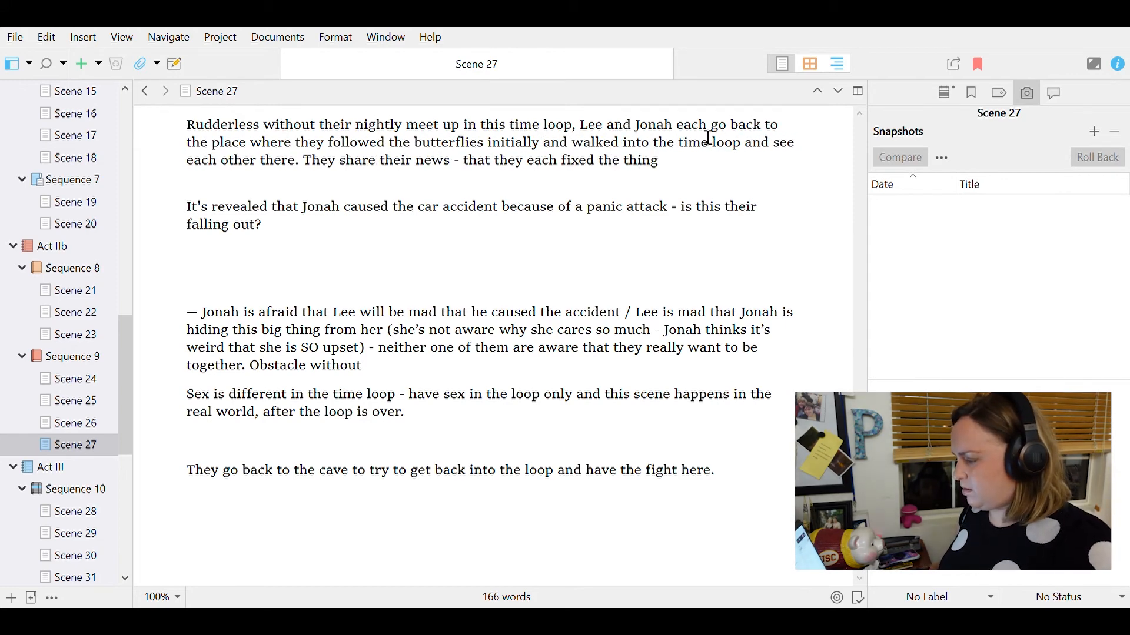
{"action": "type", "text": "that plagued them from the party initially."}
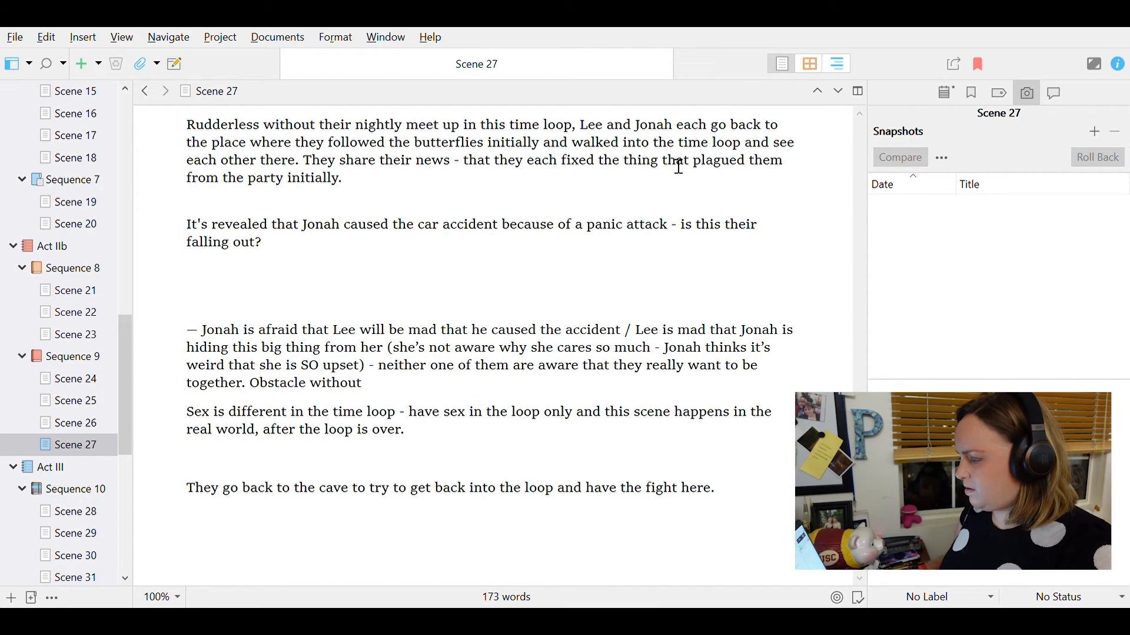
- Turn the "It's revealed" note into a second paragraph reading "Jonah shares that he caused the car accident because he was having a panic attack"
{"action": "key", "text": "End"}
{"action": "key", "text": "Return"}
{"action": "type", "text": "Jonah sh"}
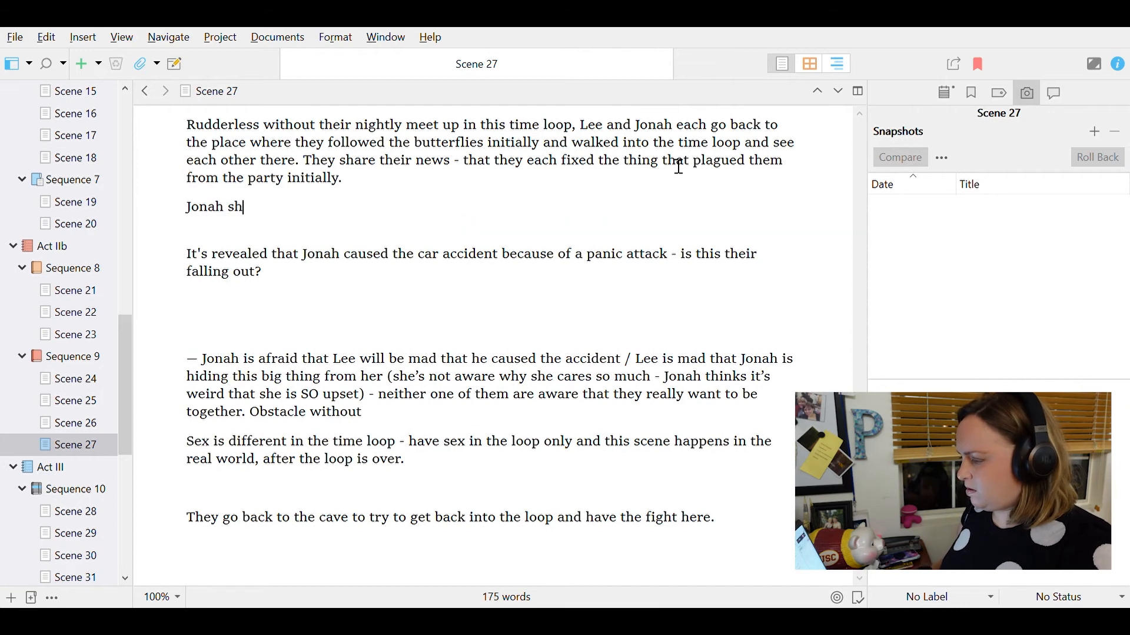
{"action": "type", "text": "ares th at he caused"}
{"action": "key", "text": "ctrl+Delete"}
{"action": "key", "text": "ctrl+Delete"}
{"action": "key", "text": "ctrl+Delete"}
{"action": "key", "text": "ctrl+Delete"}
{"action": "key", "text": "ctrl+Delete"}
{"action": "key", "text": "ctrl+Delete"}
{"action": "key", "text": "ctrl+Delete"}
{"action": "key", "text": "ctrl+Delete"}
{"action": "key", "text": "ctrl+Delete"}
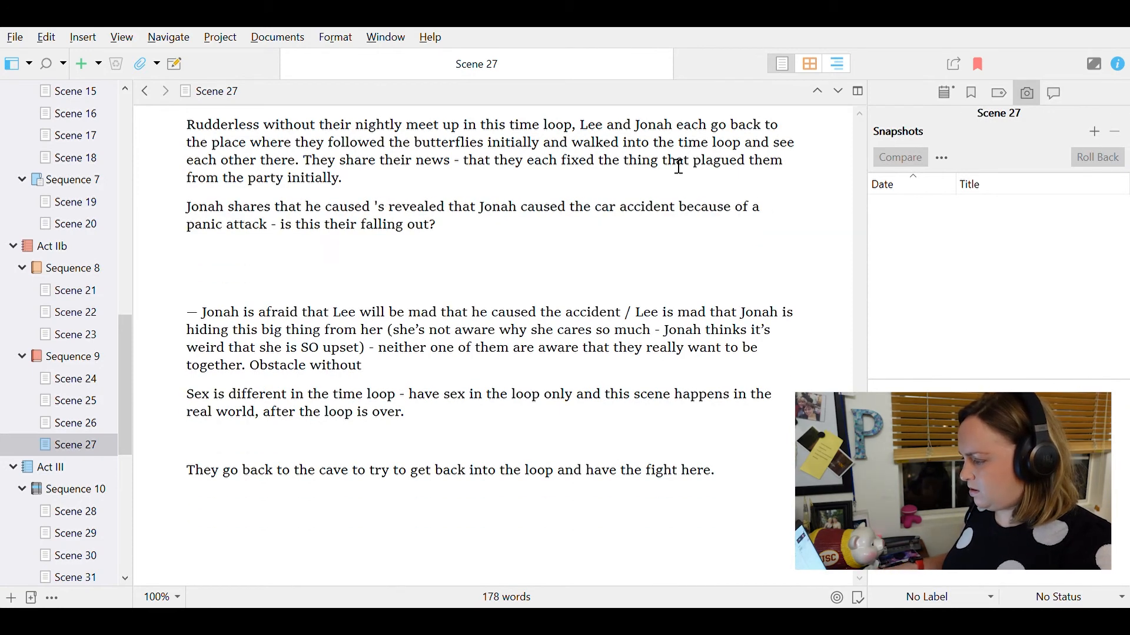
{"action": "key", "text": "Down"}
{"action": "key", "text": "ctrl+BackSpace"}
{"action": "key", "text": "ctrl+BackSpace"}
{"action": "key", "text": "ctrl+BackSpace"}
{"action": "key", "text": "ctrl+BackSpace"}
{"action": "key", "text": "ctrl+BackSpace"}
{"action": "key", "text": "ctrl+BackSpace"}
{"action": "key", "text": "ctrl+BackSpace"}
{"action": "key", "text": "ctrl+Delete"}
{"action": "type", "text": "he was having"}
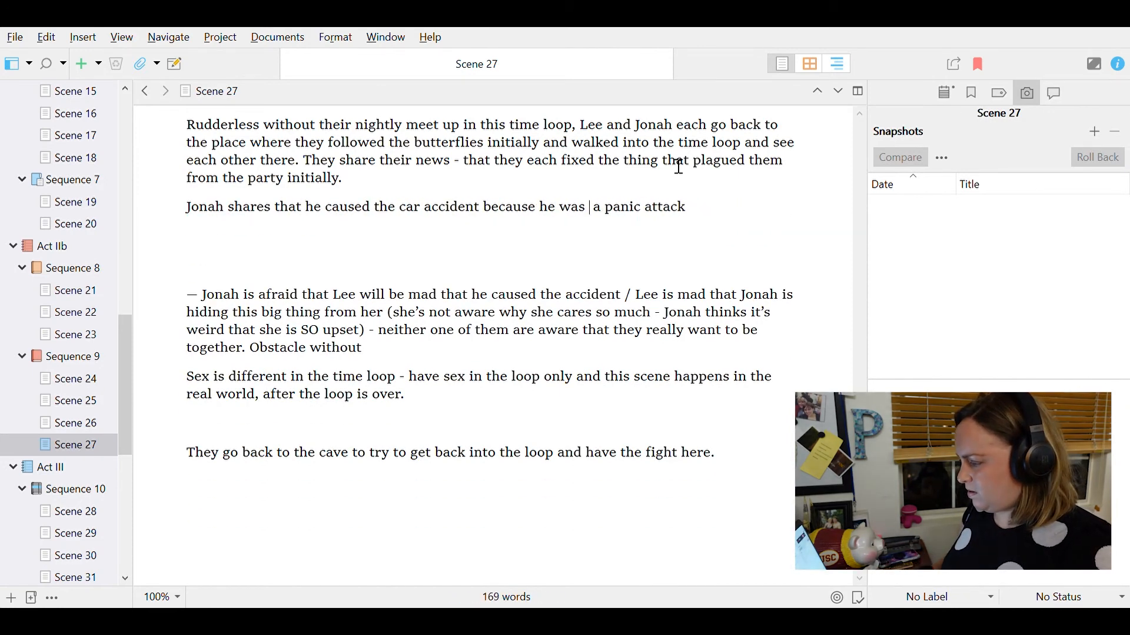
- Complete the panic attack sentence with "after Zach told him he wasn't ready to see his agent."
{"action": "key", "text": "End"}
{"action": "type", "text": "after Zach told him he couldn't"}
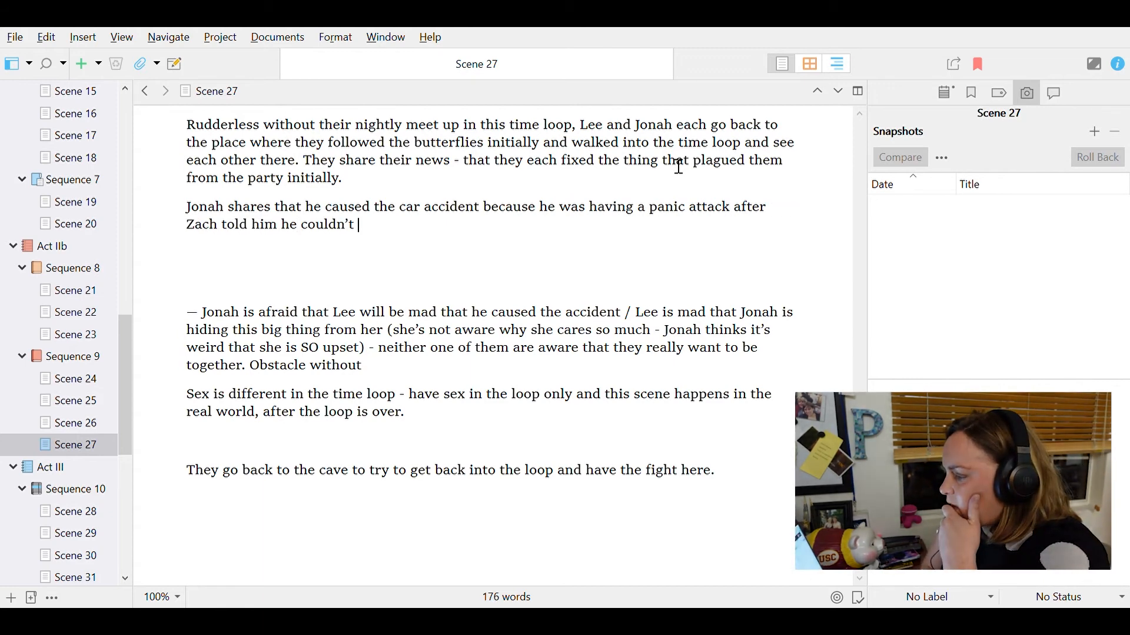
{"action": "key", "text": "ctrl+BackSpace"}
{"action": "type", "text": "wasn't ready to see his agent."}
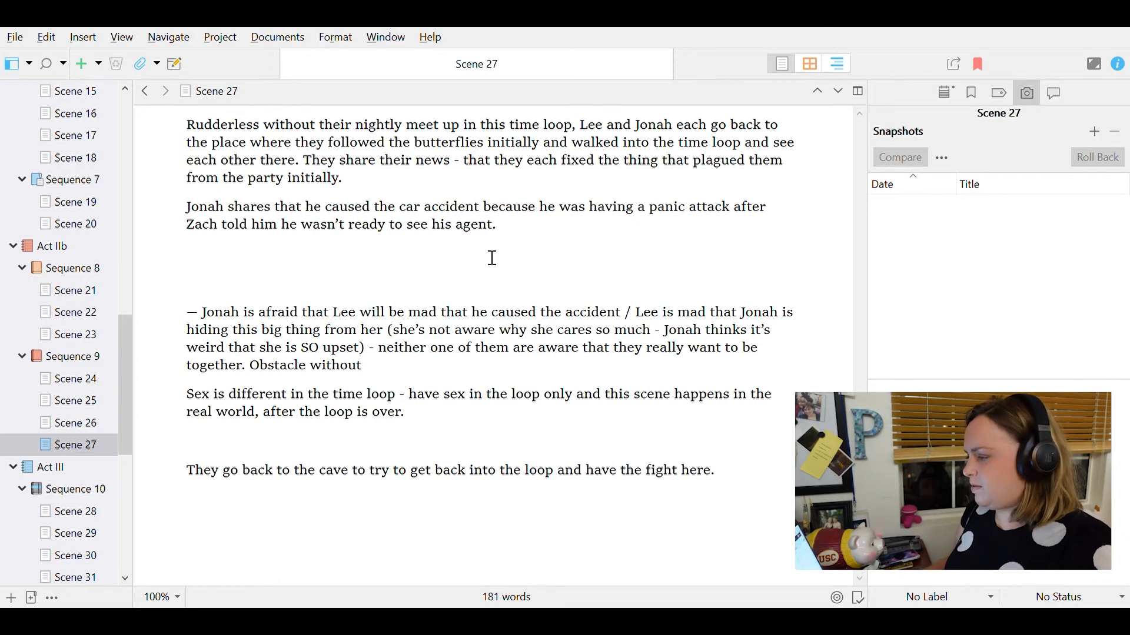
- Write "Lee is mad he didn't tell her because it feels like a huge secret to keep" and move the "she's not aware" parenthetical after it
{"action": "type", "text": "Lee is mad he didn't tell her because it feels like a huge secret to keep"}
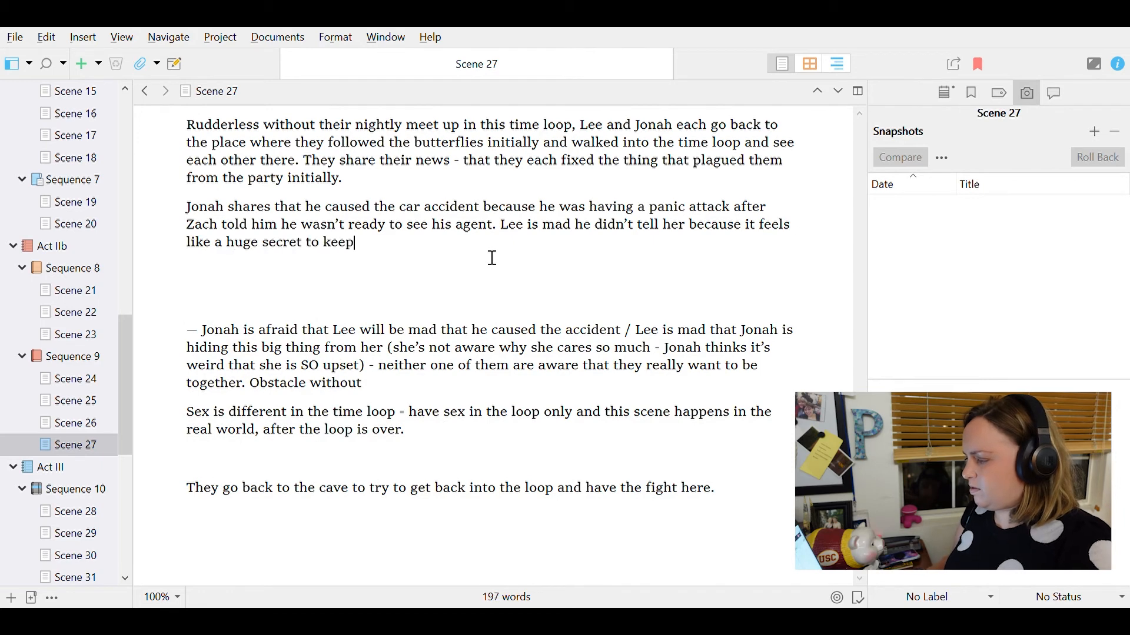
{"action": "left_click_drag", "start_coordinate": [394, 352], "coordinate": [366, 365]}
{"action": "key", "text": "ctrl+x"}
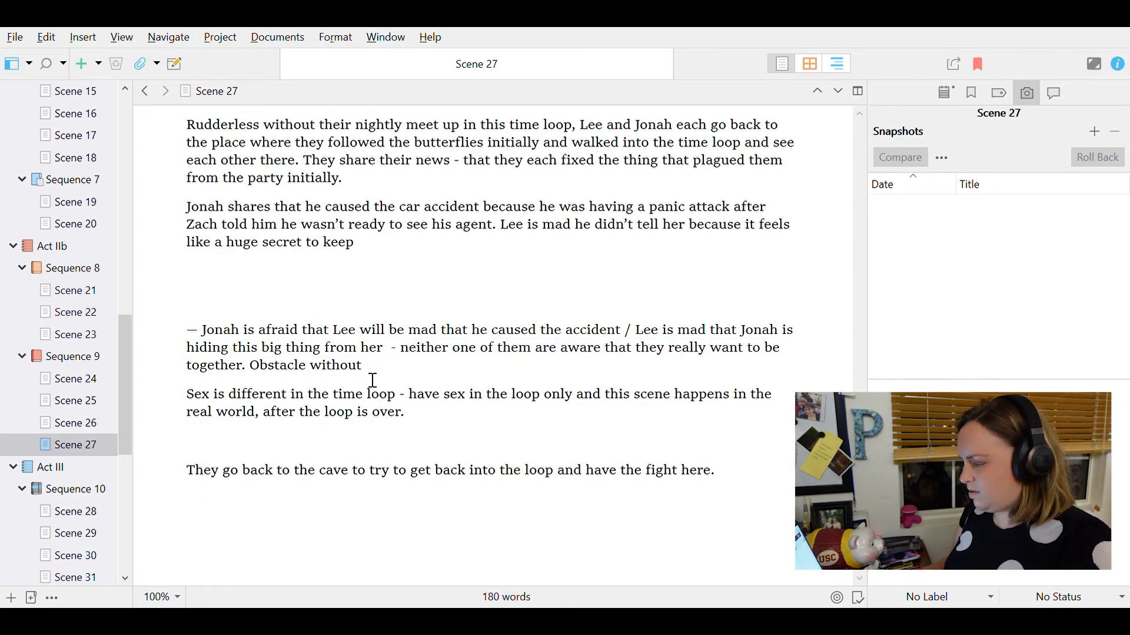
{"action": "left_click", "coordinate": [389, 250]}
{"action": "key", "text": "ctrl+v"}
{"action": "key", "text": "BackSpace"}
- Add "Jonah didn't want to tell Lee because he was afraid she would have been mad that he caused the accident" and delete the matching note below
{"action": "type", "text": ". Jonah didn't want to tell Lee because he was afraid"}
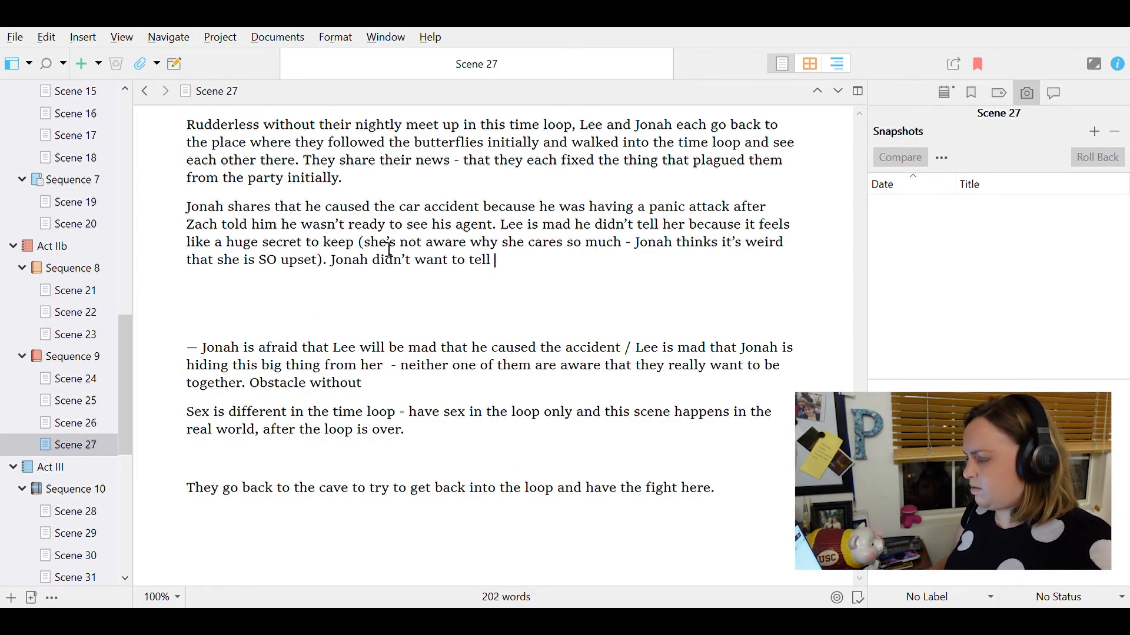
{"action": "type", "text": " she would have been made that he caused the accident"}
{"action": "key", "text": "shift+Down"}
{"action": "key", "text": "shift+Down"}
{"action": "key", "text": "shift+Down"}
{"action": "key", "text": "shift+Down"}
{"action": "key", "text": "shift+Up"}
{"action": "key", "text": "ctrl+shift+Right"}
{"action": "key", "text": "ctrl+shift+Right"}
{"action": "key", "text": "ctrl+shift+Right"}
{"action": "key", "text": "ctrl+shift+Right"}
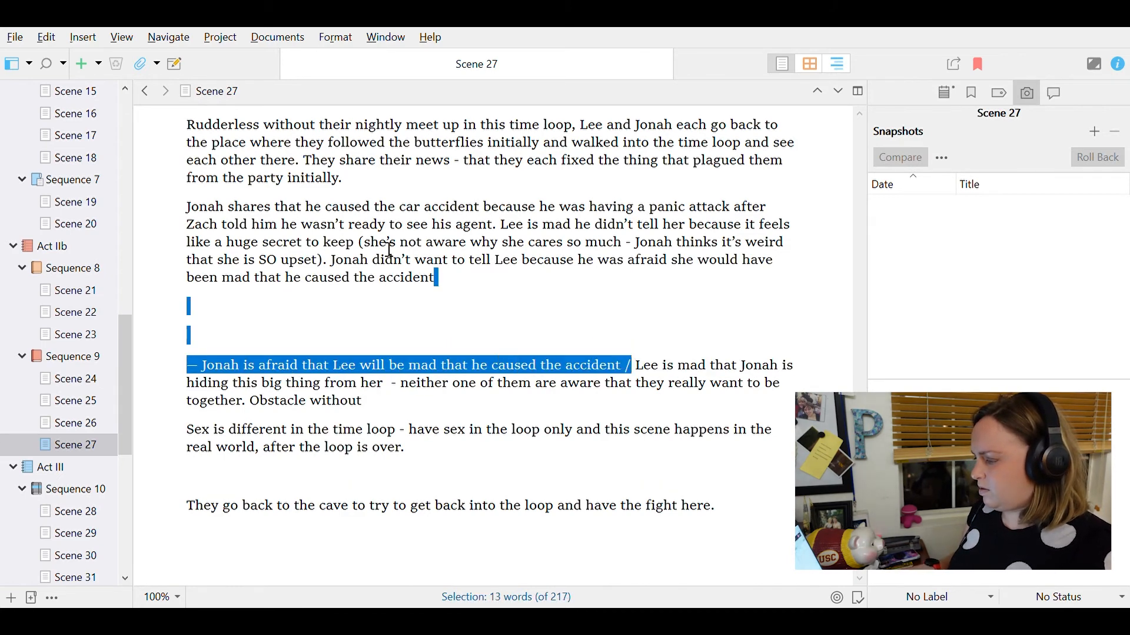
{"action": "key", "text": "BackSpace"}
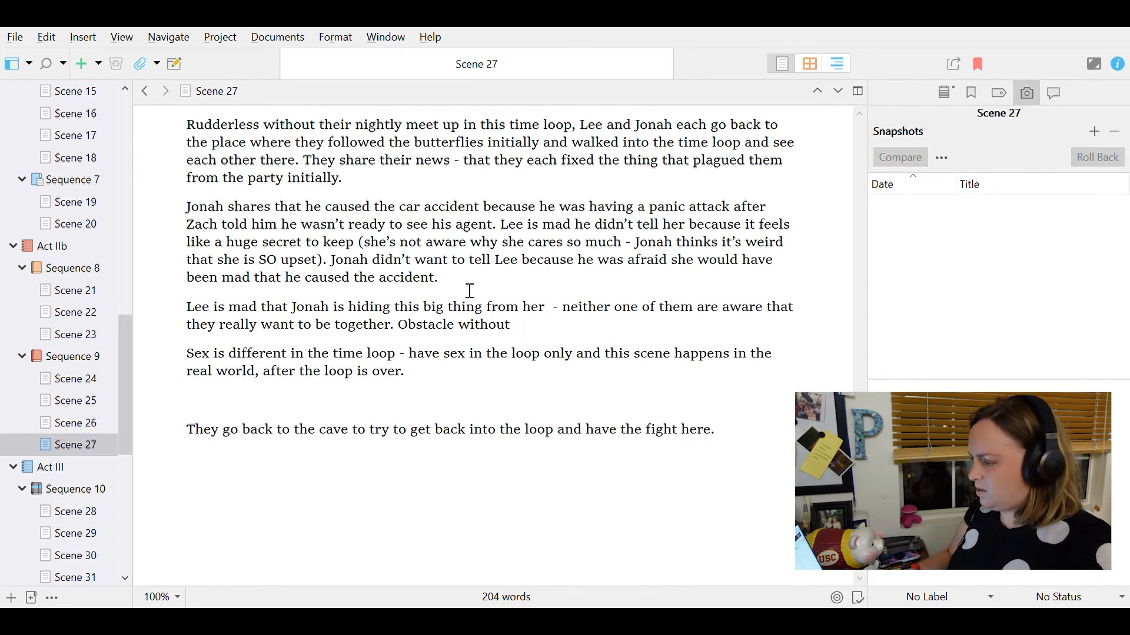
- Move the sentence "Lee is mad he didn't tell her", with its parenthetical, to the end of the paragraph after "caused the accident."
{"action": "left_click_drag", "start_coordinate": [502, 227], "coordinate": [328, 260]}
{"action": "key", "text": "ctrl+x"}
{"action": "left_click", "coordinate": [617, 250]}
{"action": "key", "text": "ctrl+v"}
- Insert "(this panic attack and the subsequent accident is the root of his stage fright)" after "see his agent"
{"action": "left_click", "coordinate": [492, 226]}
{"action": "type", "text": "(this panic attack and the subsequent acci"}
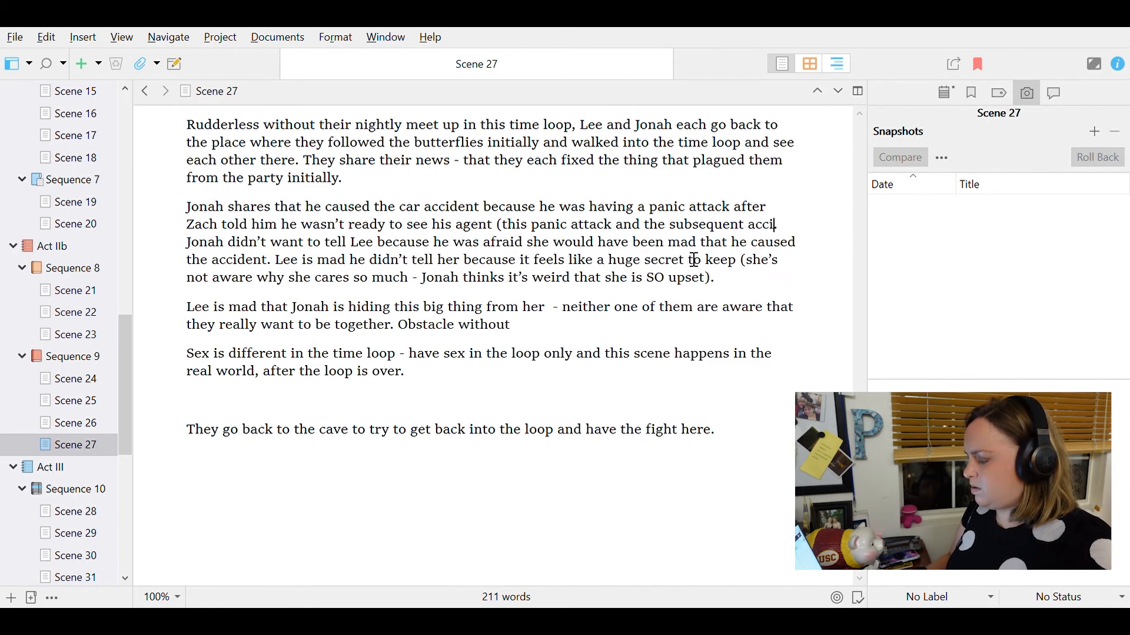
{"action": "type", "text": "dent is the root of his stage fright).  Jonah didn’t want to tell Lee because he was afraid"}
- Replace the paragraph about Jonah hiding something from Lee with "They have a huge argument about their relationship - or lack thereof (they had sex but"
{"action": "left_click_drag", "start_coordinate": [511, 343], "coordinate": [187, 324]}
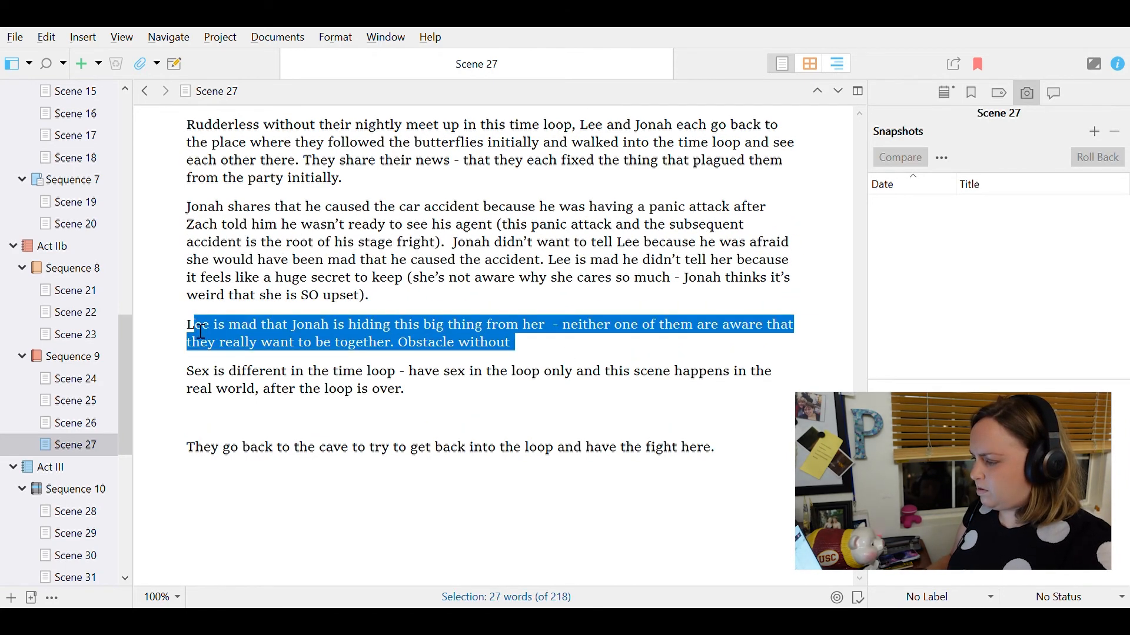
{"action": "type", "text": "One of"}
{"action": "key", "text": "BackSpace"}
{"action": "key", "text": "BackSpace"}
{"action": "key", "text": "BackSpace"}
{"action": "key", "text": "BackSpace"}
{"action": "key", "text": "BackSpace"}
{"action": "key", "text": "BackSpace"}
{"action": "type", "text": "They have a huge argument about their relationshi"}
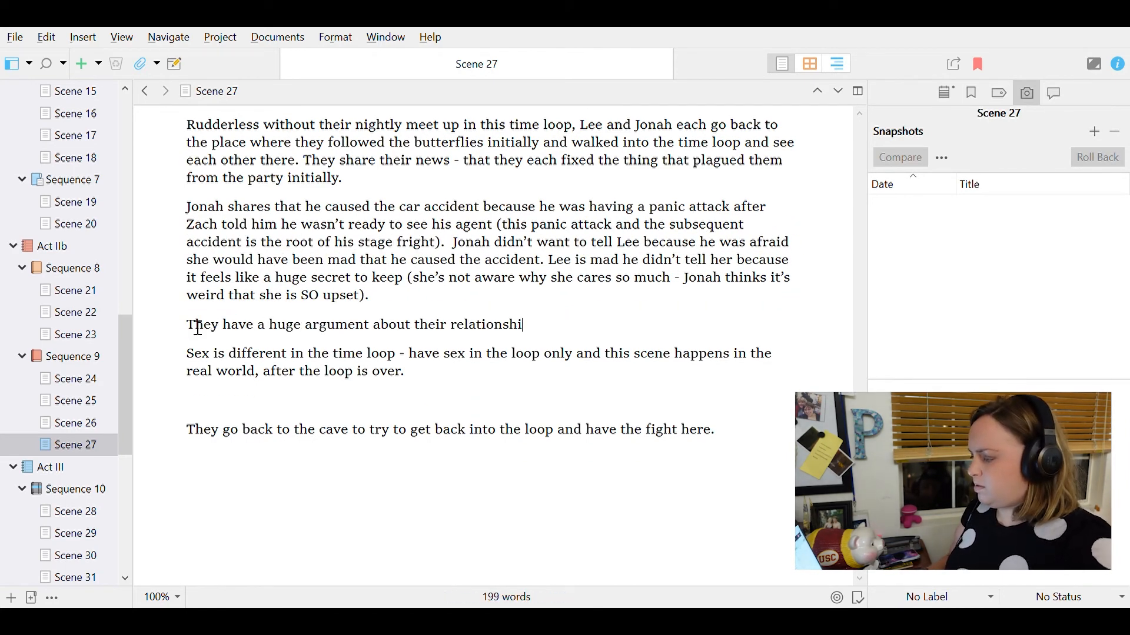
{"action": "type", "text": "p - or lack thereof (they had sex but i"}
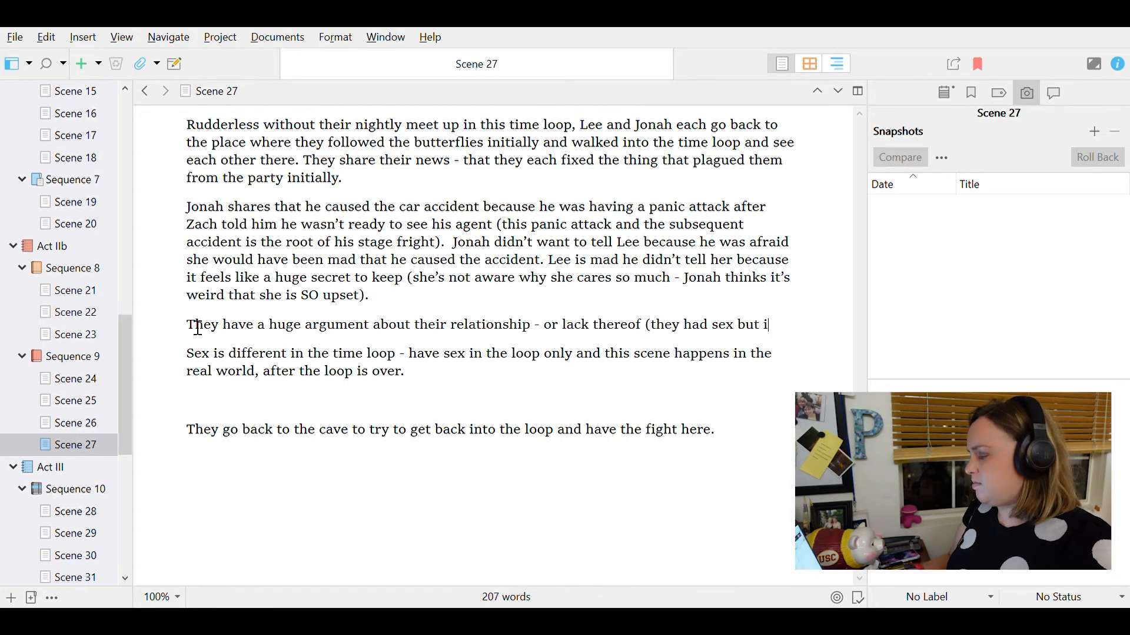
- Complete the parenthetical with "it was only in the party loop, that's not real! Even though it felt real)."
{"action": "type", "text": "t was only in the part"}
{"action": "type", "text": "y loop, that’s not real in the same way as real"}
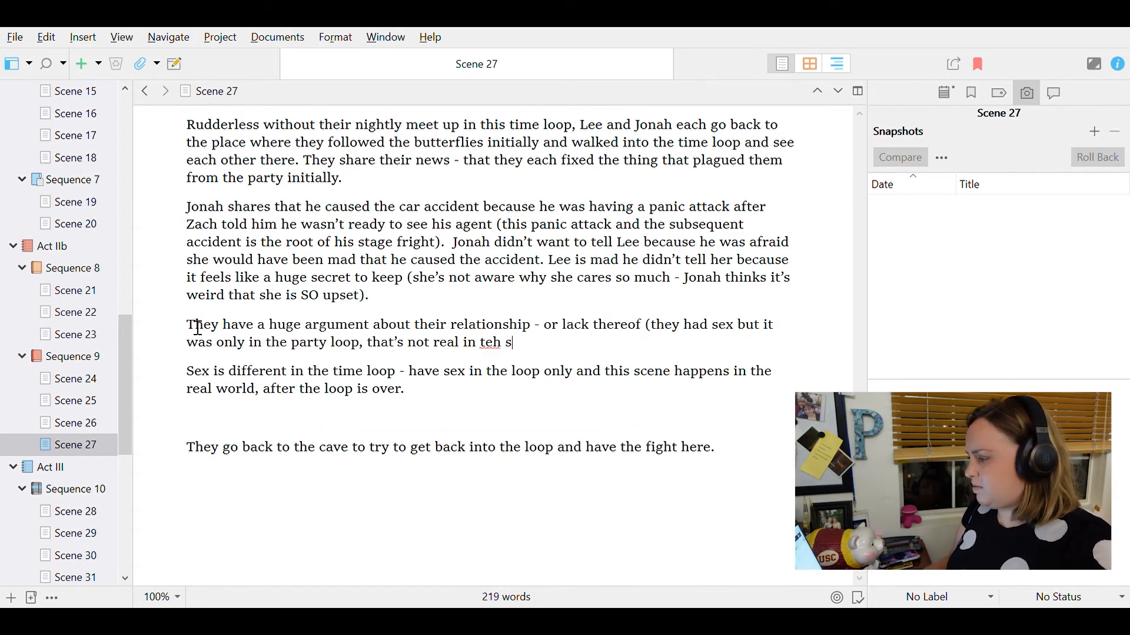
{"action": "key", "text": "BackSpace"}
{"action": "key", "text": "BackSpace"}
{"action": "key", "text": "BackSpace"}
{"action": "key", "text": "BackSpace"}
{"action": "key", "text": "BackSpace"}
{"action": "key", "text": "BackSpace"}
{"action": "key", "text": "BackSpace"}
{"action": "key", "text": "ctrl+BackSpace"}
{"action": "key", "text": "ctrl+BackSpace"}
{"action": "key", "text": "ctrl+BackSpace"}
{"action": "key", "text": "ctrl+BackSpace"}
{"action": "key", "text": "ctrl+BackSpace"}
{"action": "key", "text": "ctrl+BackSpace"}
{"action": "type", "text": "not r"}
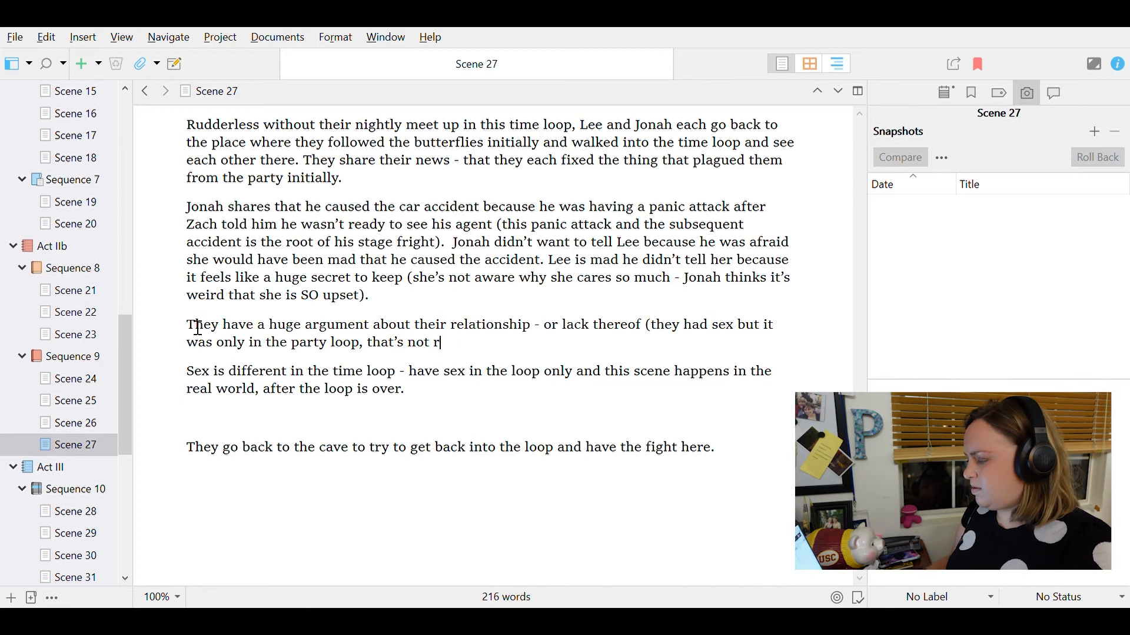
{"action": "type", "text": "eal! Even though theeal). Neither"}
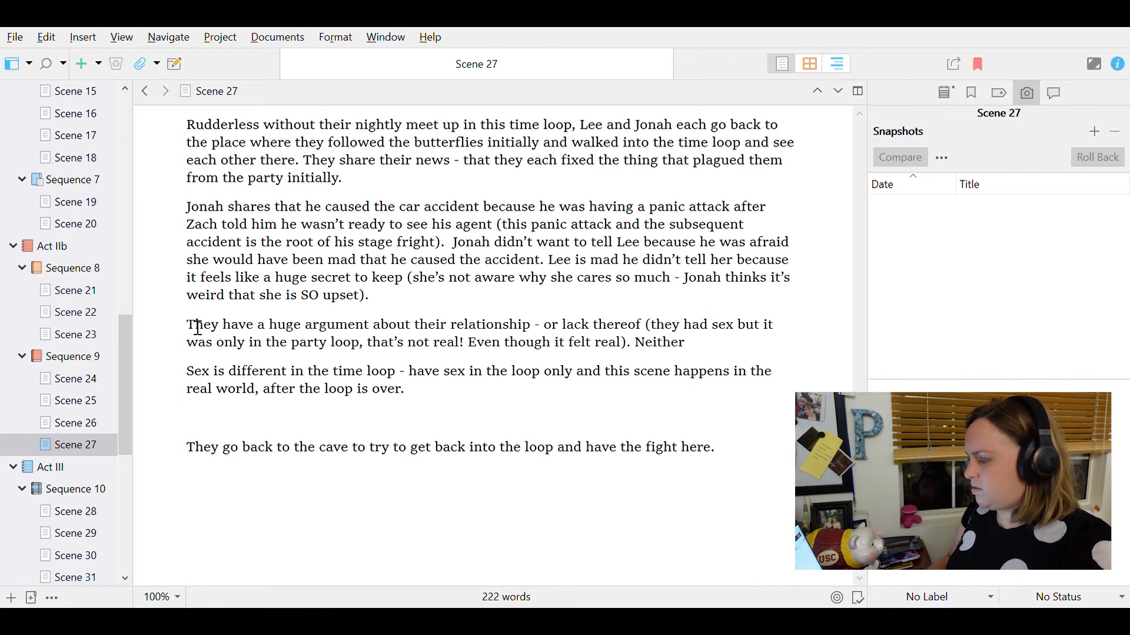
- Add "Neither of them are actively aware they want to be together. They leave pissed at each other, both not liking each other"
{"action": "type", "text": " of them are actively aware they want to be togethe"}
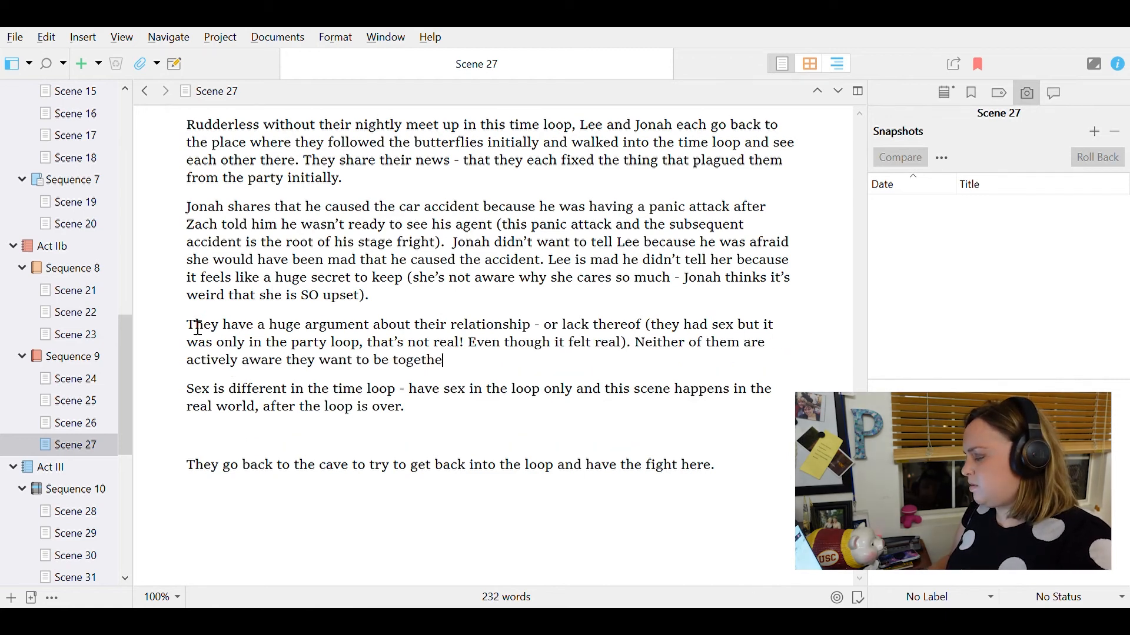
{"action": "type", "text": "r. They leave pissed at each other,"}
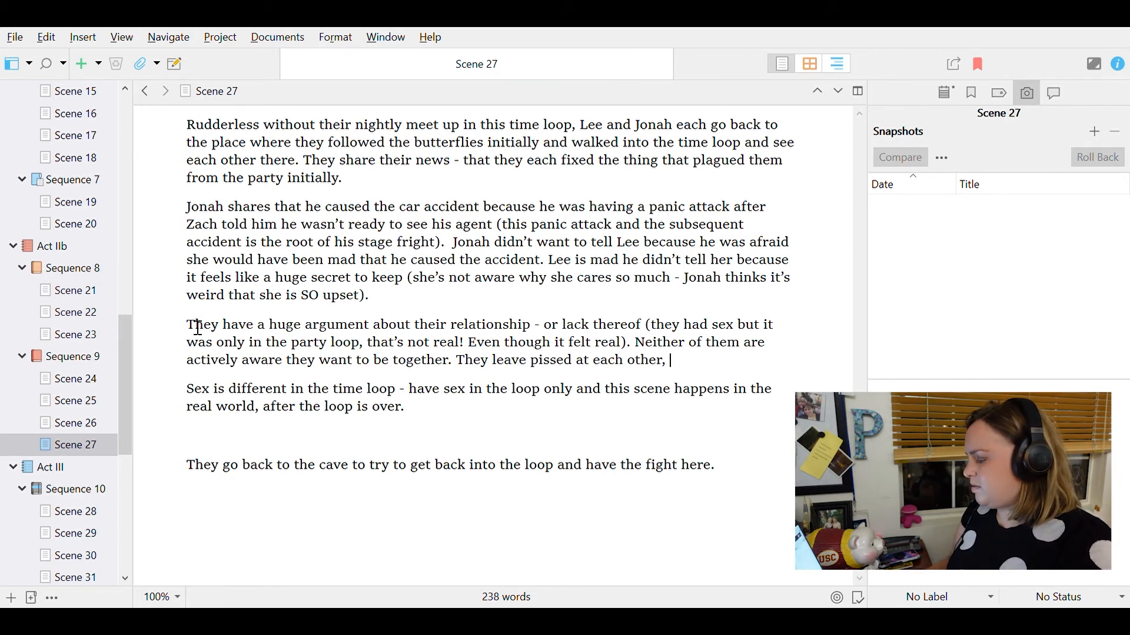
{"action": "type", "text": "ch other, but also l"}
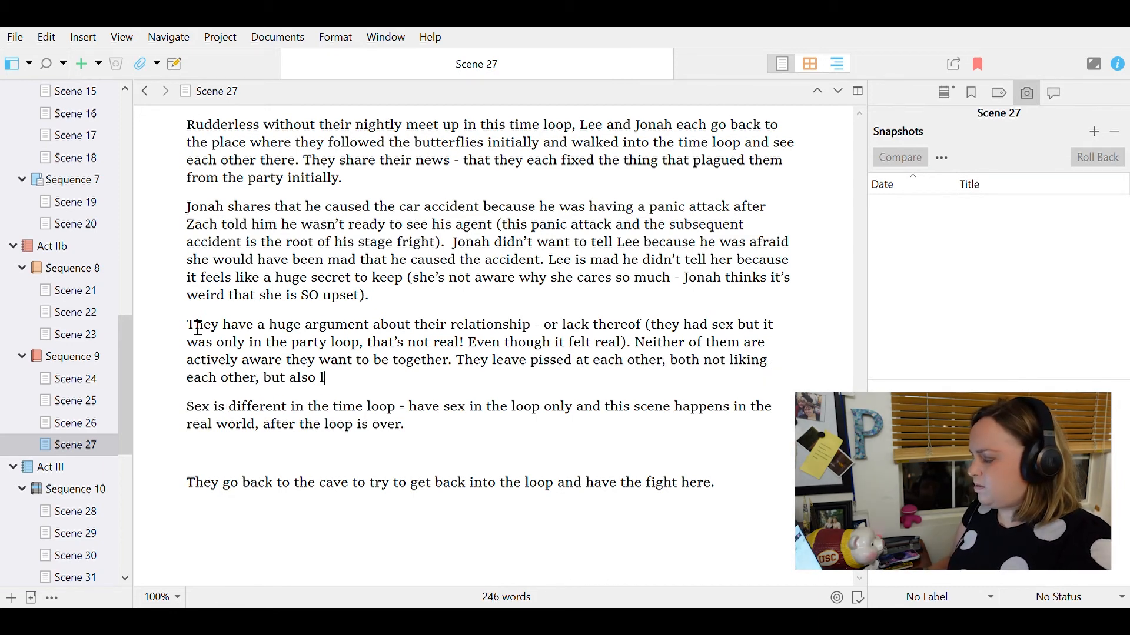
- Insert "(as in the beginning of the film)" after "not liking each other" and end the paragraph with "but also now loving each other."
{"action": "key", "text": "BackSpace"}
{"action": "left_click", "coordinate": [267, 385]}
{"action": "key", "text": "BackSpace"}
{"action": "type", "text": "(as in the beginning of the film)"}
{"action": "key", "text": "End"}
{"action": "type", "text": "now loving each other."}
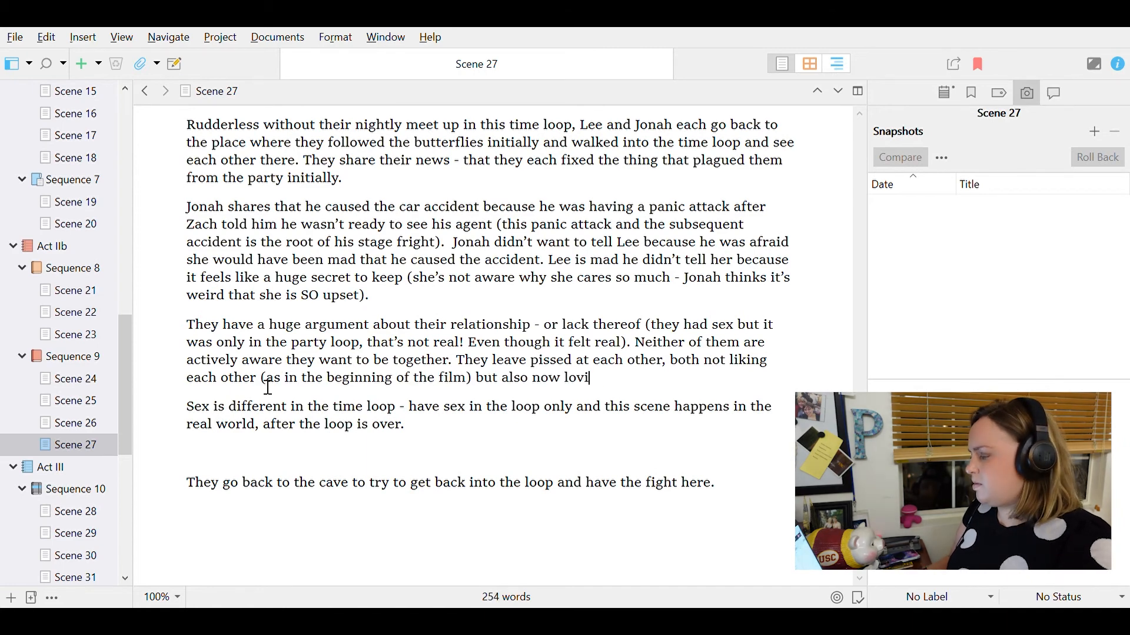
- Delete the remaining Scene 27 notes about sex in the time loop and going back to the cave
{"action": "left_click", "coordinate": [193, 412]}
{"action": "key", "text": "shift+Down"}
{"action": "key", "text": "shift+Down"}
{"action": "key", "text": "shift+Down"}
{"action": "key", "text": "shift+Down"}
{"action": "key", "text": "BackSpace"}
{"action": "key", "text": "BackSpace"}
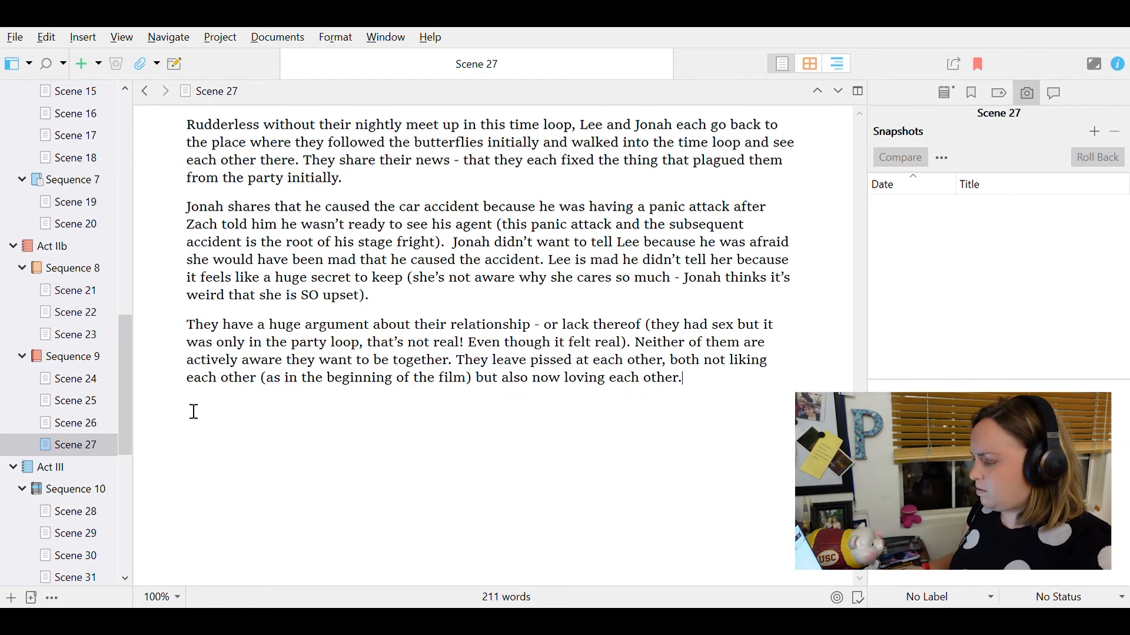
- In Scene 28, replace the slash between "Zach" and "the agent" with "and"
{"action": "left_click", "coordinate": [68, 511]}
{"action": "left_click", "coordinate": [460, 145]}
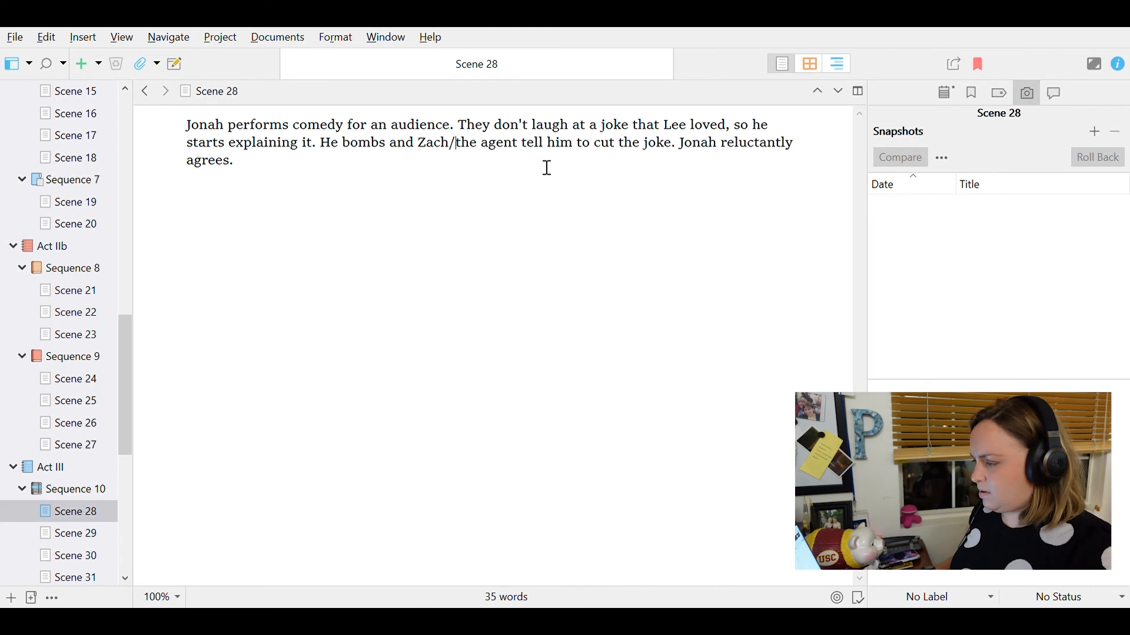
{"action": "key", "text": "BackSpace"}
{"action": "type", "text": "and"}
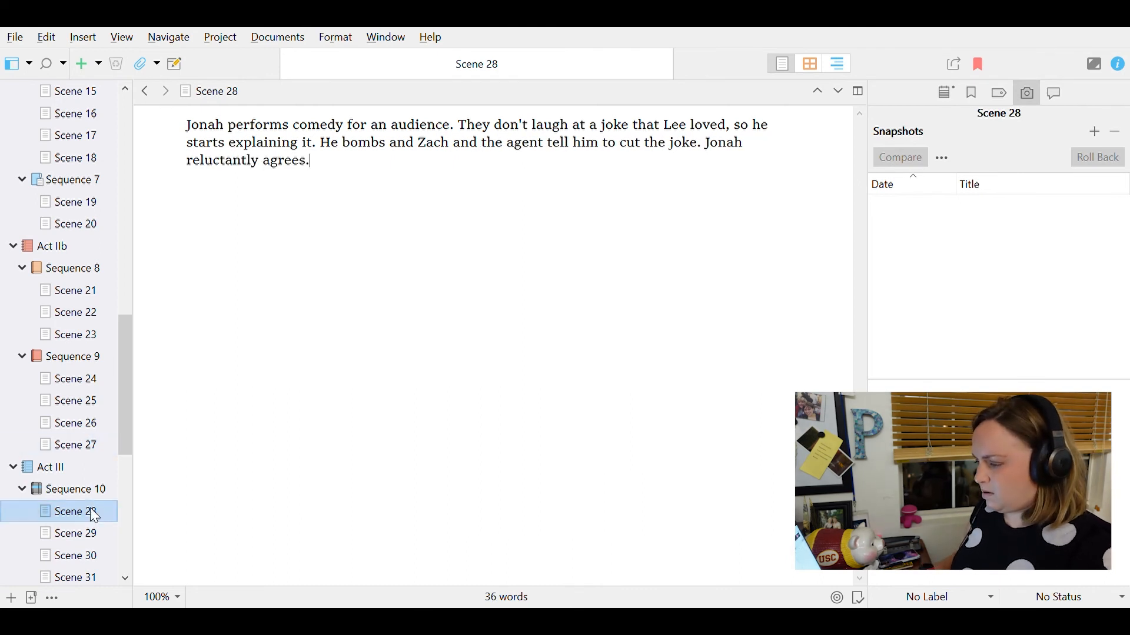
- End the Scene 29 paragraph with "Lee realizes that Barb and Devon are a good match."
{"action": "left_click", "coordinate": [82, 532]}
{"action": "left_click", "coordinate": [764, 144]}
{"action": "type", "text": "Lee realizes that Barb and Devon are a good match."}
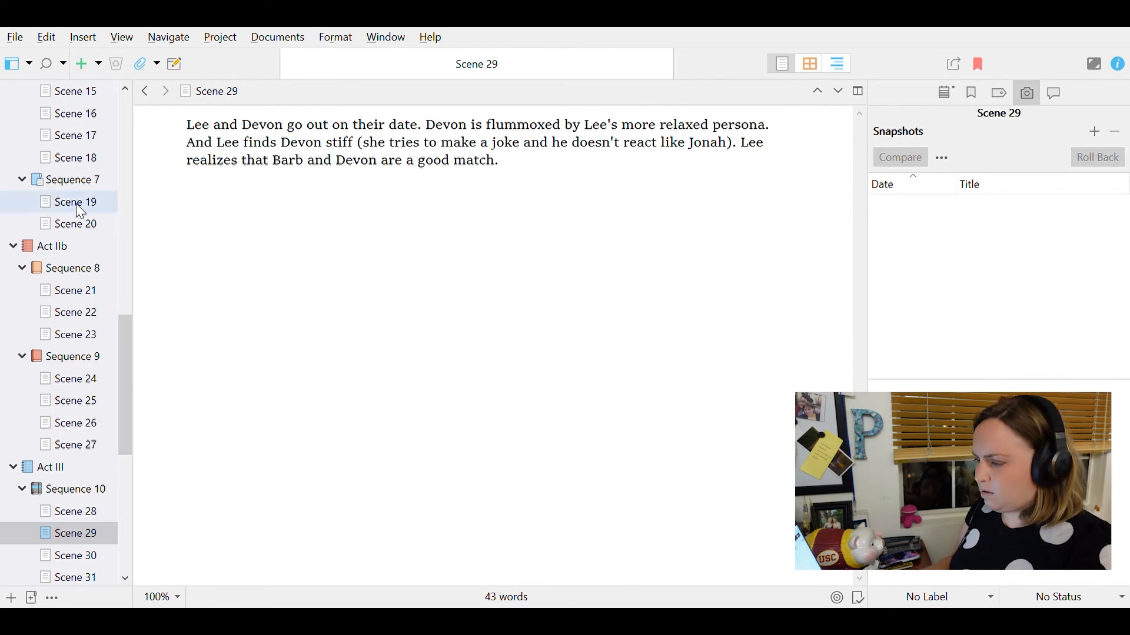
- In Scene 21, add the line "Lee tells Devon to go hang out with Barb" after the one about beach photos
{"action": "left_click", "coordinate": [81, 296]}
{"action": "left_click", "coordinate": [376, 309]}
{"action": "key", "text": "BackSpace"}
{"action": "left_click", "coordinate": [628, 273]}
{"action": "key", "text": "Return"}
{"action": "type", "text": "Lee tells Devon to go hang out with Barb"}
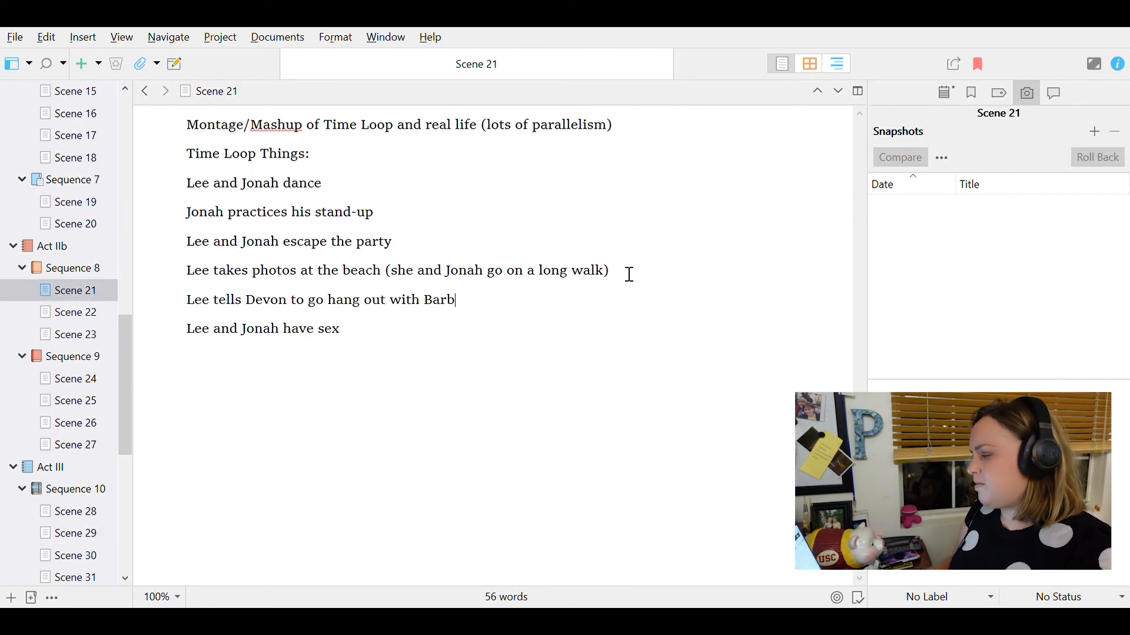
- In Scene 30, write "and he have a lawyer-ish argument about it and in the end, Lee has" before "to agree with his logic"
{"action": "left_click", "coordinate": [65, 511]}
{"action": "left_click", "coordinate": [65, 556]}
{"action": "left_click", "coordinate": [356, 175]}
{"action": "left_click", "coordinate": [643, 144]}
{"action": "type", "text": "and he have a"}
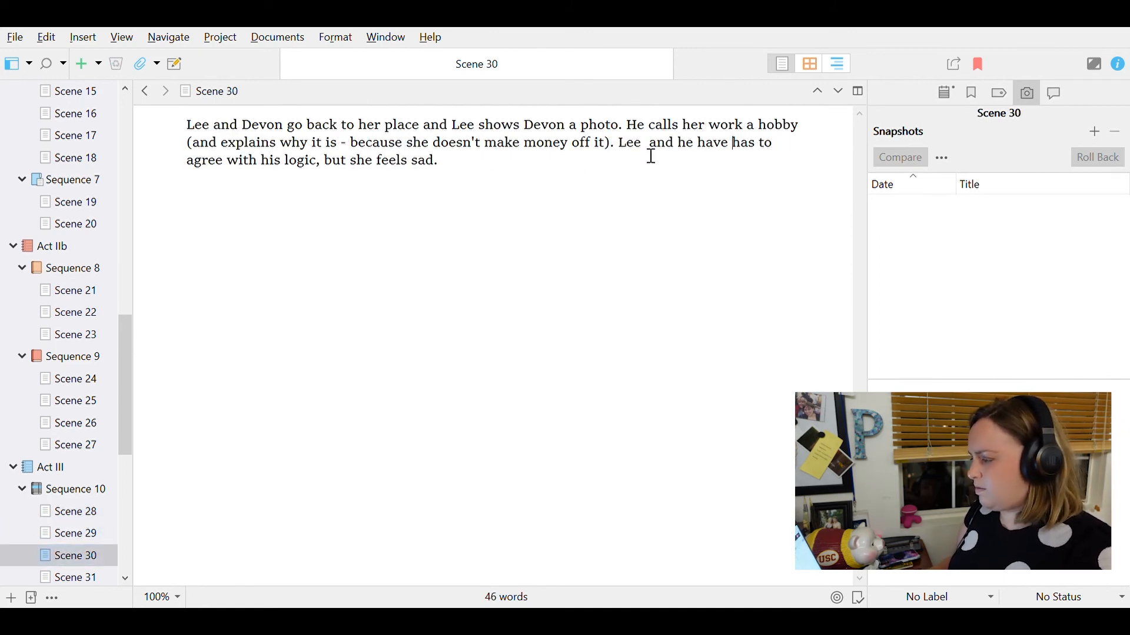
{"action": "type", "text": " lawyer-ish argument about it and "}
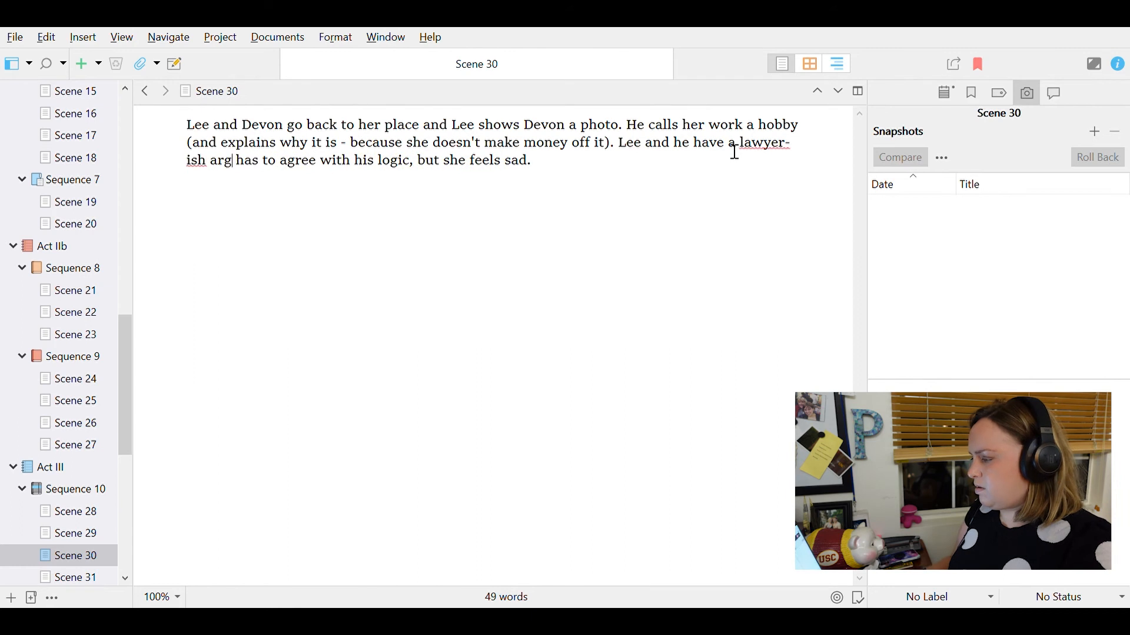
{"action": "type", "text": "in the end, Lee has to agree with his logic, but"}
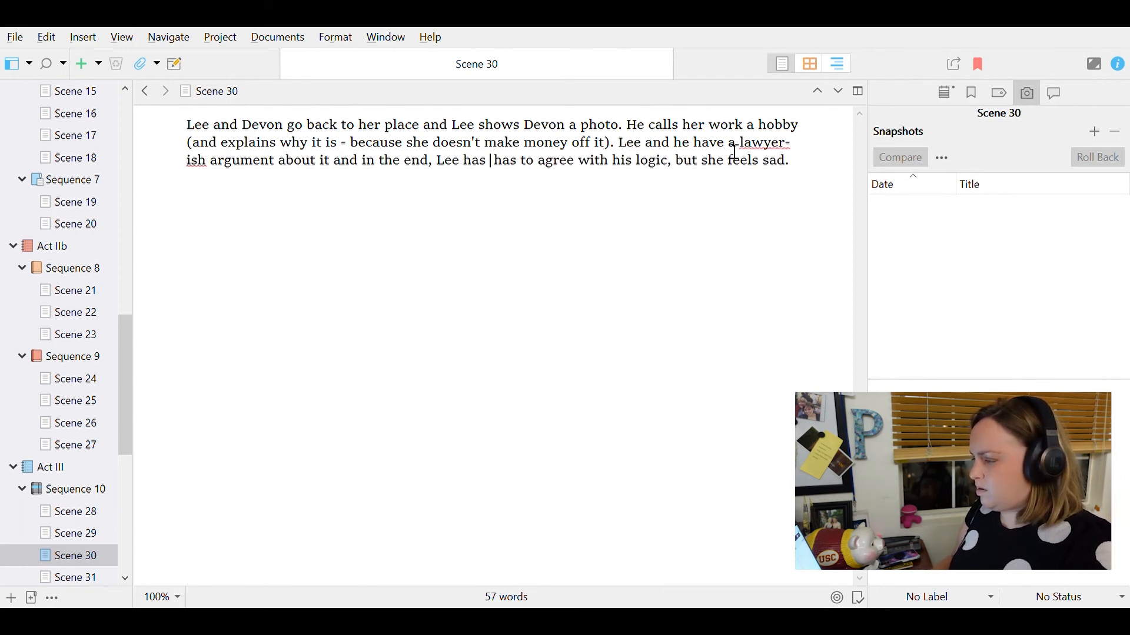
- Reword the end of the Scene 30 paragraph as "has to agree with his logic, but it makes her sad."
{"action": "key", "text": "ctrl+shift+Right"}
{"action": "key", "text": "ctrl+shift+Right"}
{"action": "key", "text": "ctrl+shift+Right"}
{"action": "key", "text": "ctrl+shift+Right"}
{"action": "key", "text": "ctrl+shift+Right"}
{"action": "key", "text": "ctrl+shift+Right"}
{"action": "key", "text": "ctrl+shift+Right"}
{"action": "key", "text": "ctrl+shift+Right"}
{"action": "key", "text": "ctrl+shift+Right"}
{"action": "type", "text": "it makes her"}
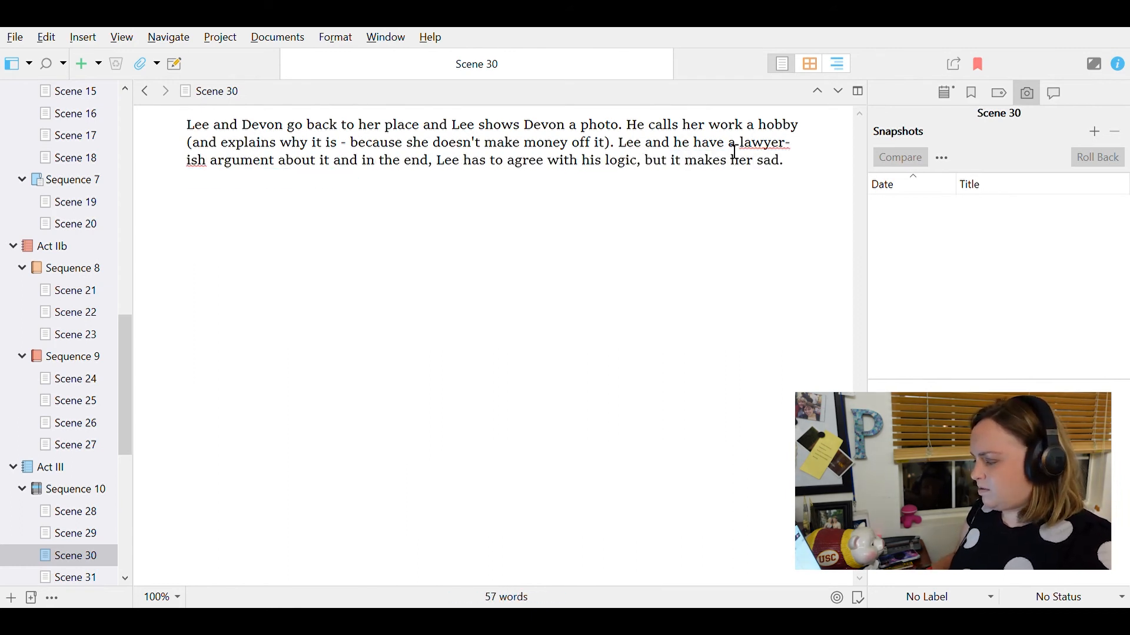
- In Scene 31, add "Lee hears back from the photography competition she entered - she's a finalist." and start a new line with "Jonah"
{"action": "left_click", "coordinate": [63, 559]}
{"action": "left_click", "coordinate": [77, 534]}
{"action": "scroll", "coordinate": [79, 500], "scroll_direction": "down", "scroll_amount": 2}
{"action": "left_click", "coordinate": [74, 444]}
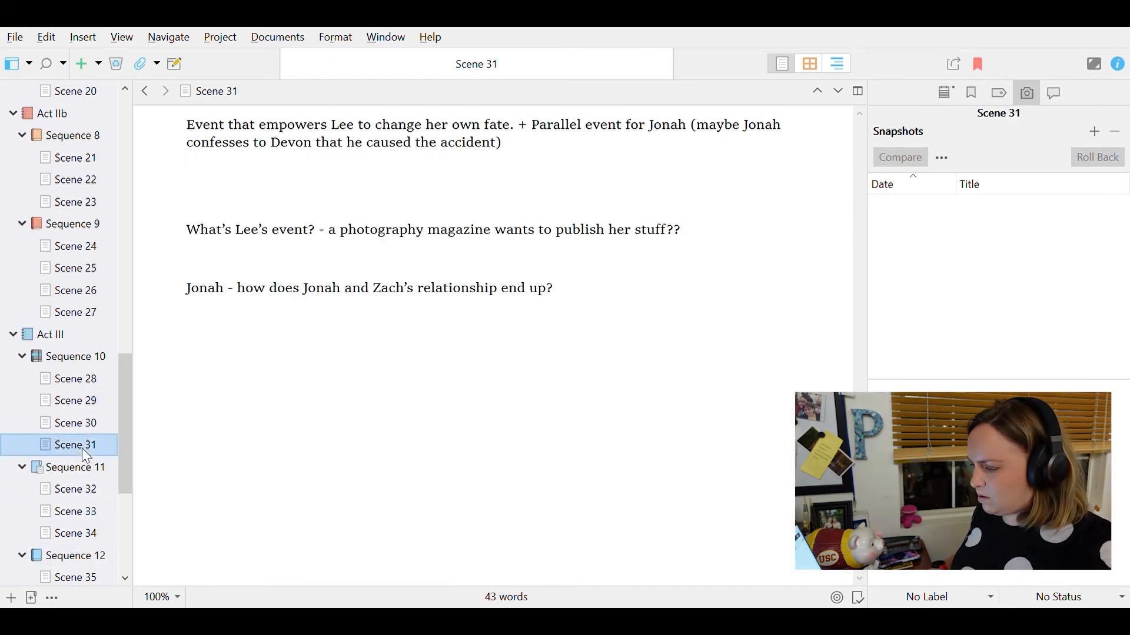
{"action": "left_click", "coordinate": [235, 153]}
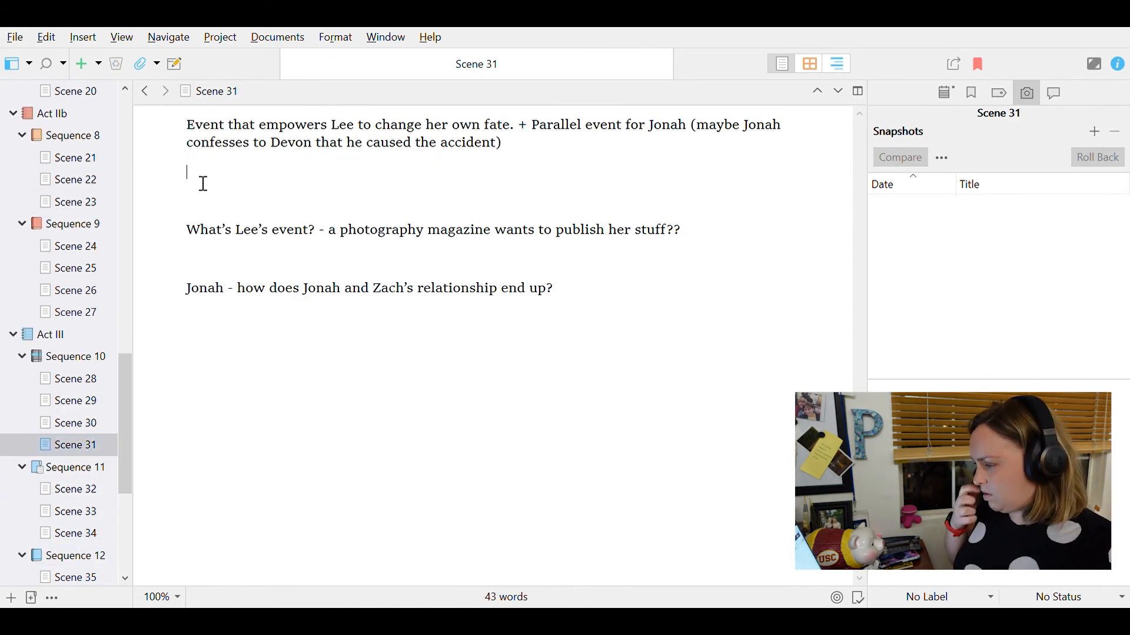
{"action": "type", "text": "Lee hears back from the photography competition she entered -"}
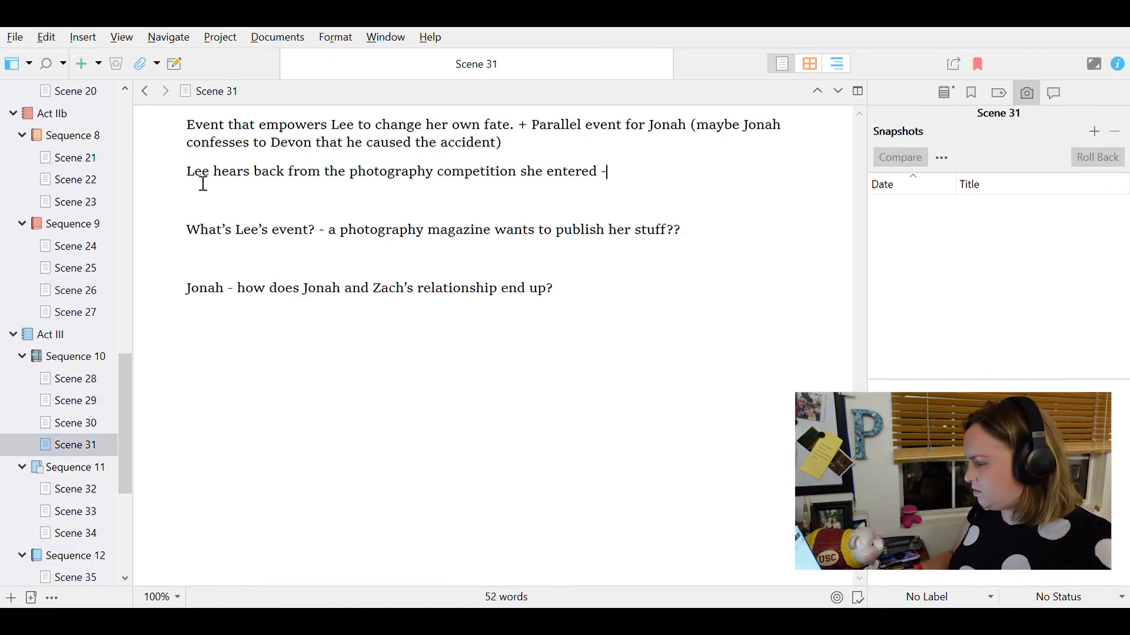
{"action": "type", "text": " she's a finalist."}
{"action": "key", "text": "Return"}
{"action": "type", "text": "Jo"}
- Move the question about how Jonah and Zach's relationship ends up from Scene 31 to the end of Wappel Notes
{"action": "left_click_drag", "start_coordinate": [575, 337], "coordinate": [139, 320]}
{"action": "key", "text": "ctrl+x"}
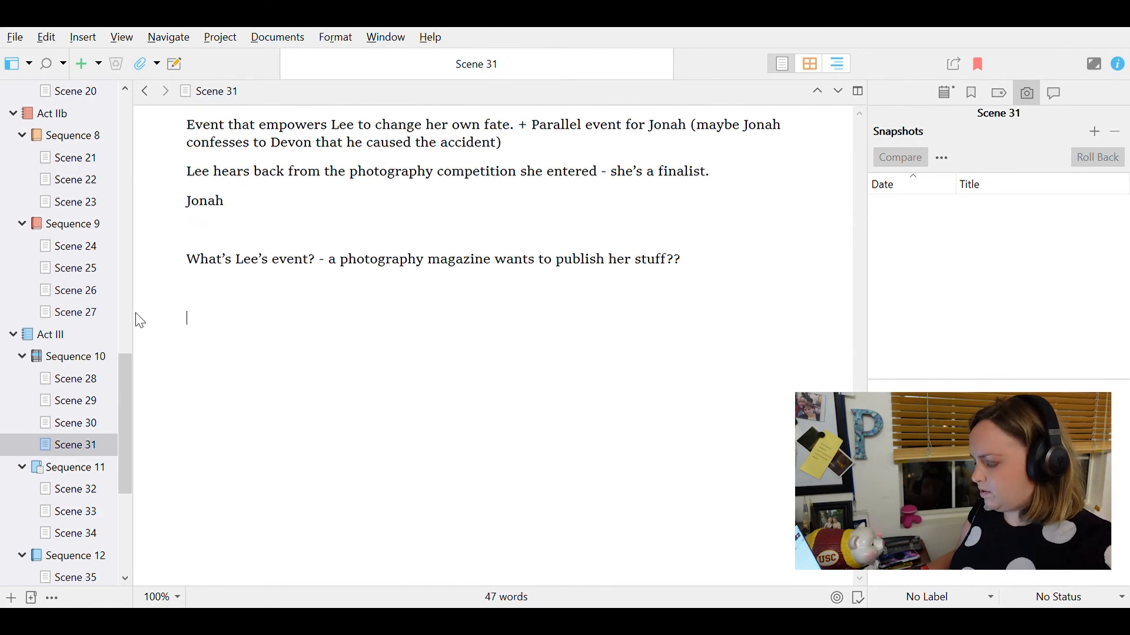
{"action": "scroll", "coordinate": [78, 370], "scroll_direction": "down", "scroll_amount": 5}
{"action": "left_click", "coordinate": [75, 378]}
{"action": "scroll", "coordinate": [482, 574], "scroll_direction": "down", "scroll_amount": 4}
{"action": "left_click", "coordinate": [478, 576]}
{"action": "key", "text": "Return"}
{"action": "key", "text": "Return"}
{"action": "key", "text": "ctrl+v"}
- Back in Scene 31, continue the Jonah line with "meets up with Devon and has a heart-to-heart with him."
{"action": "left_click", "coordinate": [75, 209]}
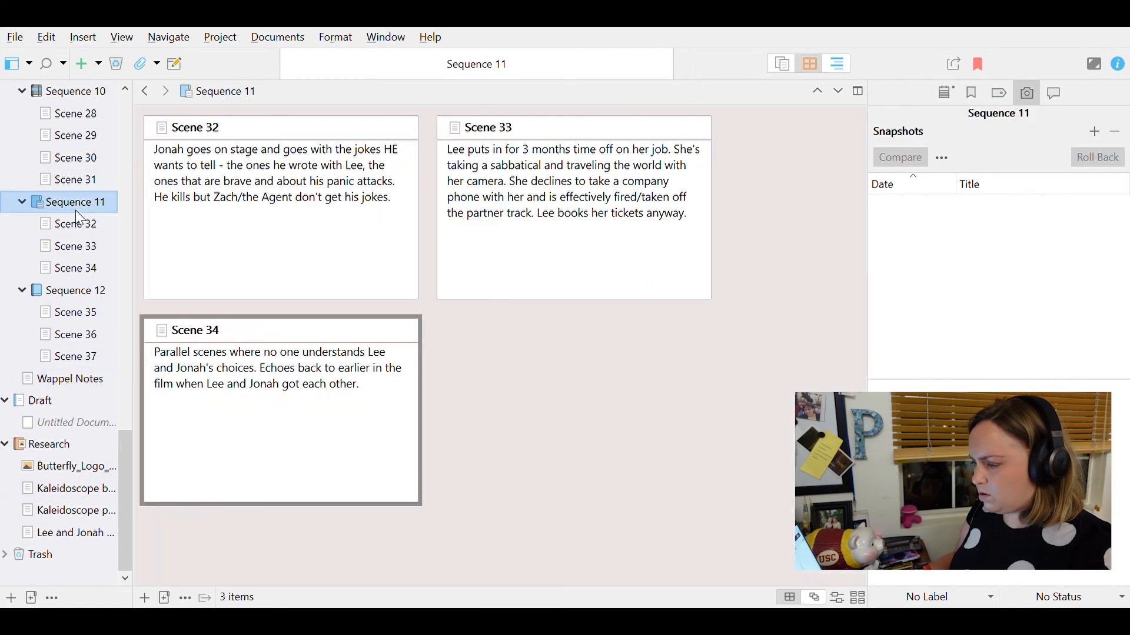
{"action": "left_click", "coordinate": [80, 215]}
{"action": "left_click", "coordinate": [82, 158]}
{"action": "left_click", "coordinate": [53, 184]}
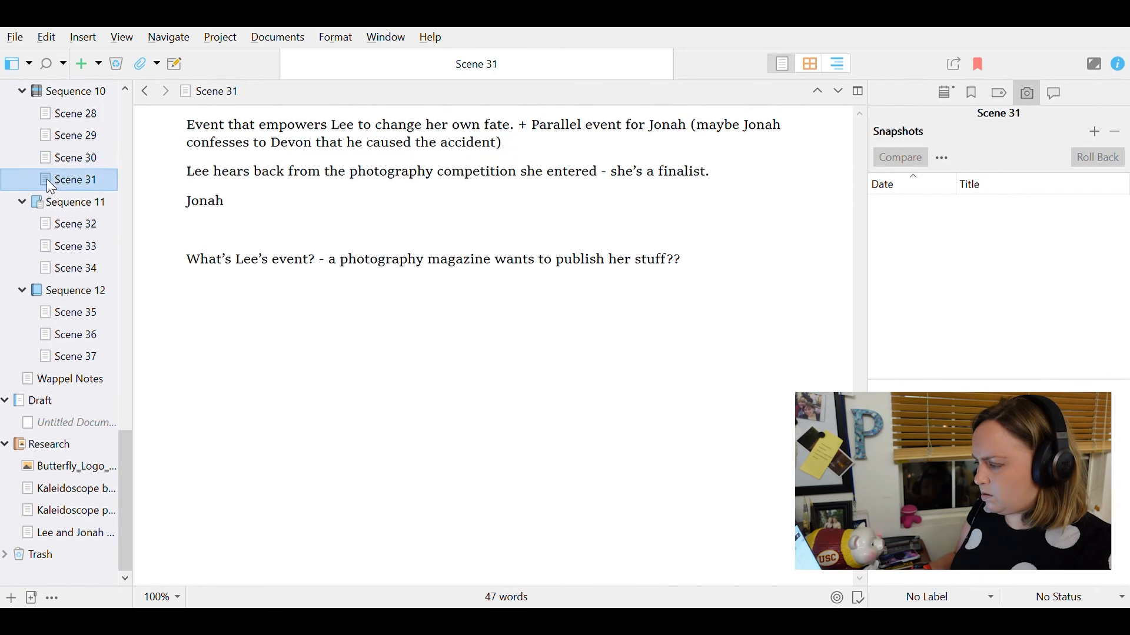
{"action": "left_click", "coordinate": [257, 213]}
{"action": "type", "text": "meets up with Devon"}
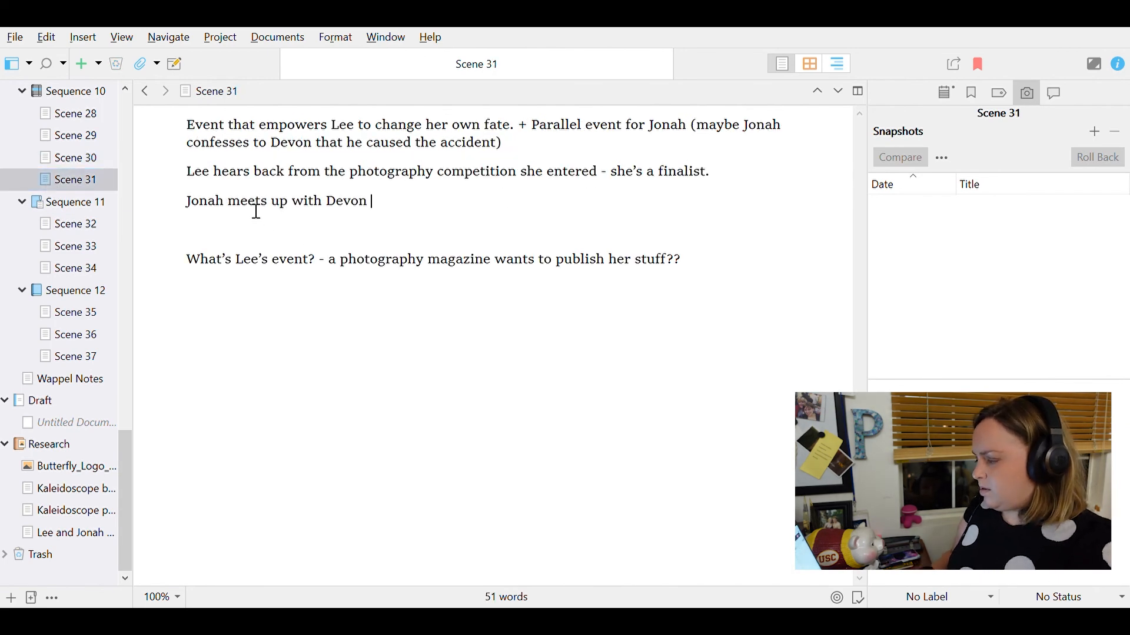
{"action": "type", "text": " and has a heart-to-heart with him. He confesses that he get"}
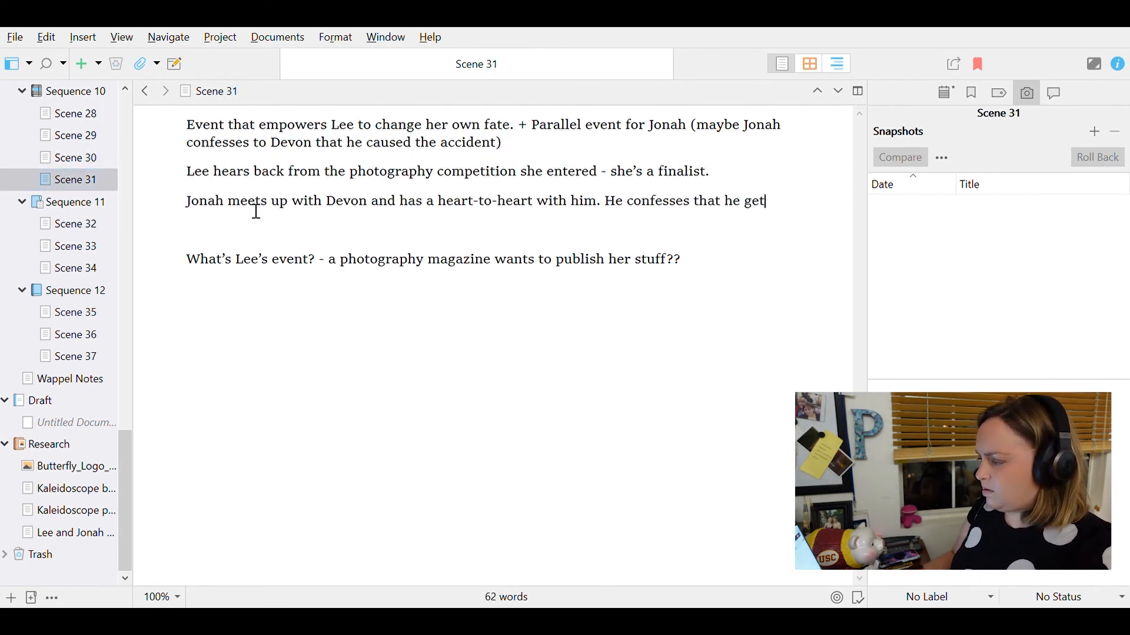
- Write that Jonah confesses his panic attacks and causing the car accident, and that he apologizes and Devon is "actually sympathetic (mad at first)"
{"action": "type", "text": "s panic attacks and one during the"}
{"action": "key", "text": "ctrl+BackSpace"}
{"action": "key", "text": "ctrl+BackSpace"}
{"action": "key", "text": "ctrl+BackSpace"}
{"action": "key", "text": "ctrl+BackSpace"}
{"action": "type", "text": ", had one during the car accident, and t"}
{"action": "key", "text": "BackSpace"}
{"action": "type", "text": "he caused it - not hte d"}
{"action": "key", "text": "ctrl+BackSpace"}
{"action": "key", "text": "ctrl+BackSpace"}
{"action": "type", "text": "the driver in the other car. He apologizes and Devon is actually sympathetic (mad at first"}
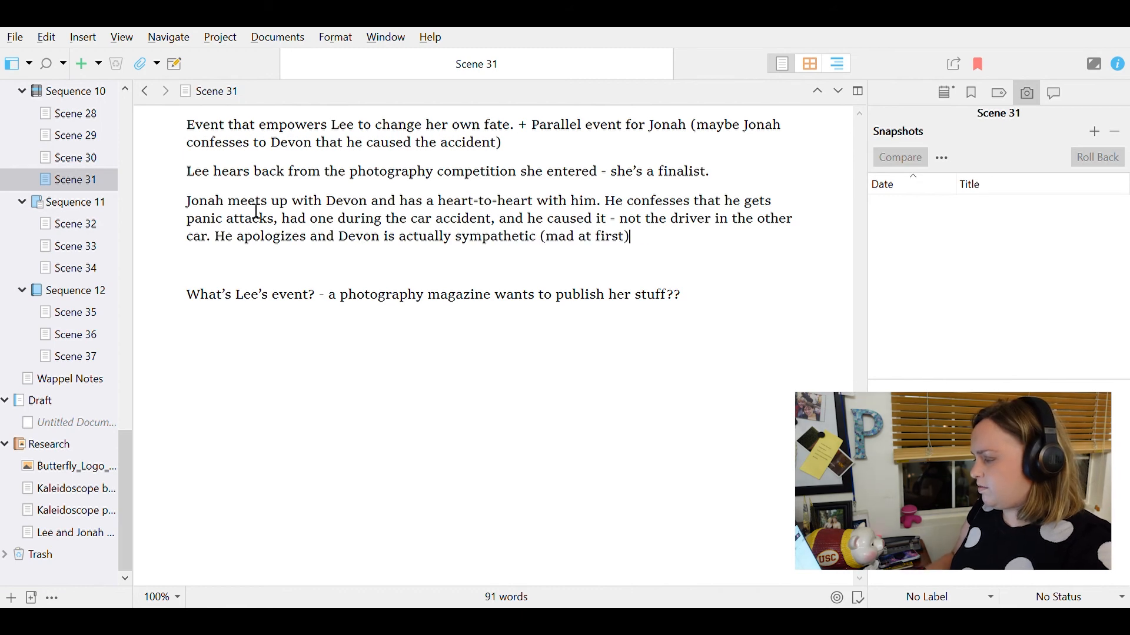
- Add "and there's a nice bro bonding moment. Devon is mostly sad Jonah felt he had to hide his struggles to be the clown all the time."
{"action": "type", "text": ") and there’s a nice bro bonding moment. Devon is "}
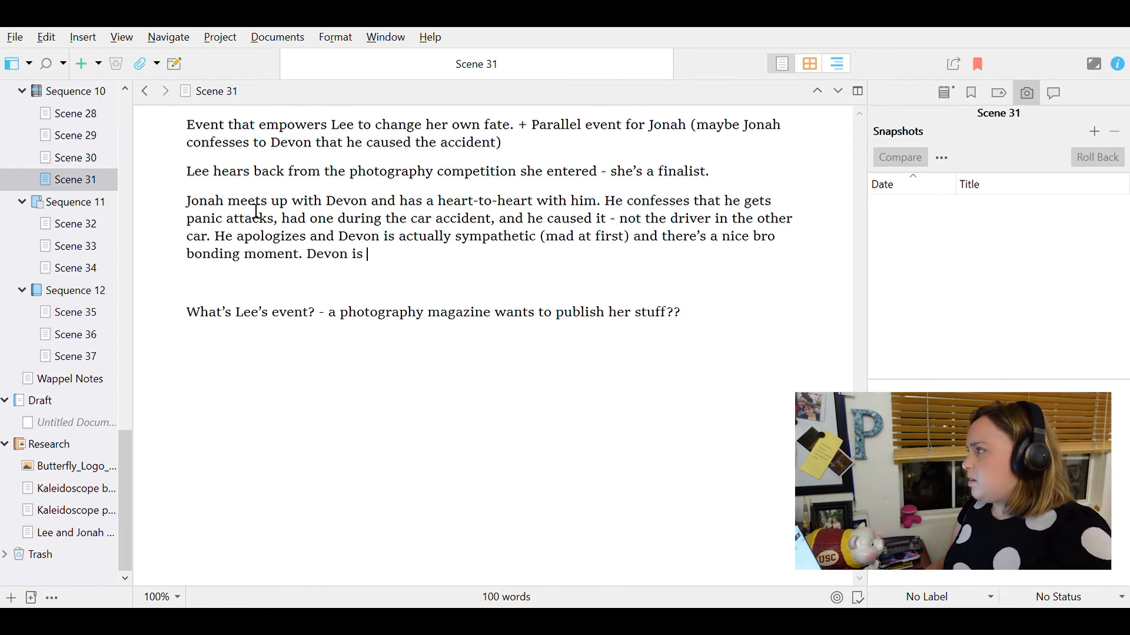
{"action": "type", "text": "mostly sad Jonah"}
{"action": "left_click", "coordinate": [353, 256]}
{"action": "type", "text": "mostly"}
{"action": "key", "text": "End"}
{"action": "type", "text": "felt he had to hide his st"}
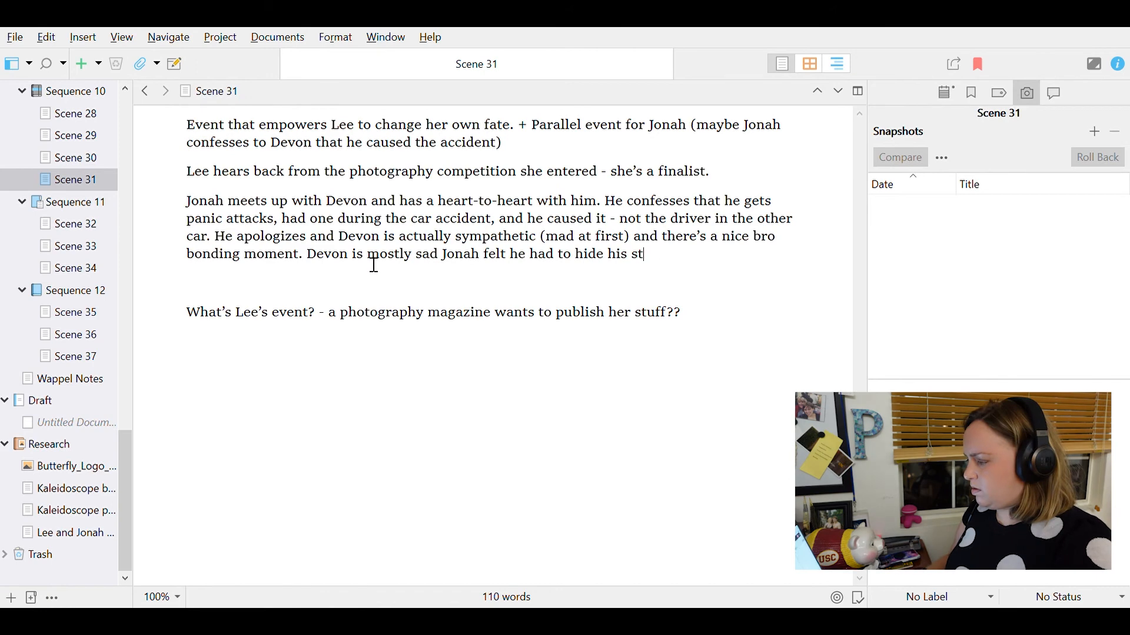
{"action": "type", "text": "ruggles to be the clown all the time."}
- Delete the "What's Lee's event?" note and replace Scene 31's opening paragraph with "Lee and Jonah both experience events that empower them:"
{"action": "left_click_drag", "start_coordinate": [719, 321], "coordinate": [708, 290]}
{"action": "key", "text": "BackSpace"}
{"action": "key", "text": "BackSpace"}
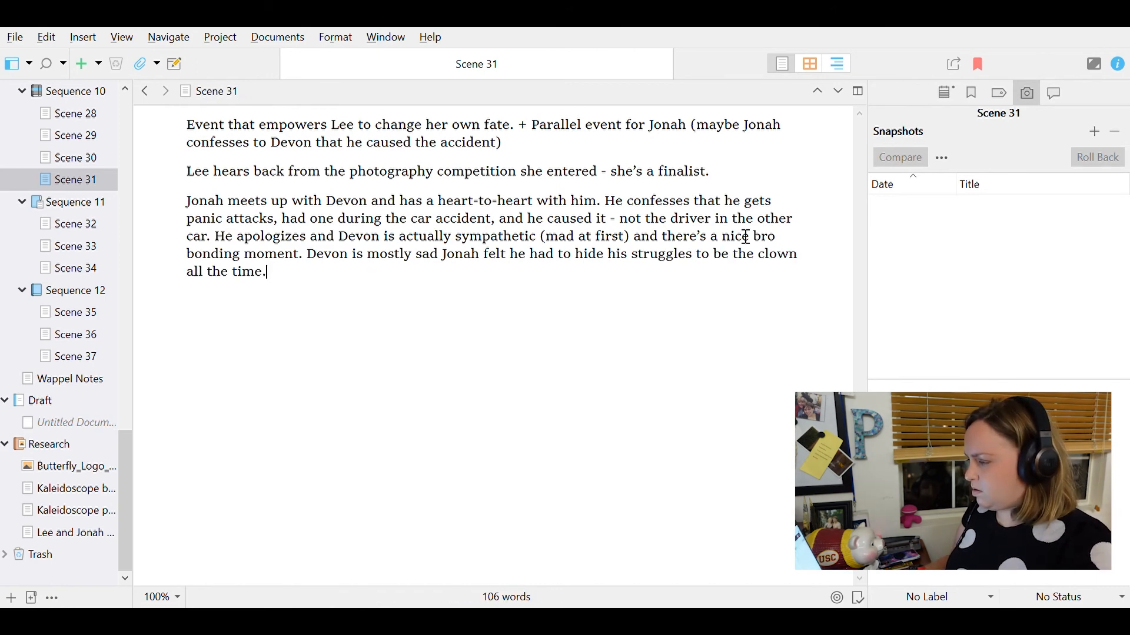
{"action": "left_click_drag", "start_coordinate": [195, 134], "coordinate": [529, 162]}
{"action": "key", "text": "BackSpace"}
{"action": "type", "text": "Lee and Jonah both experience "}
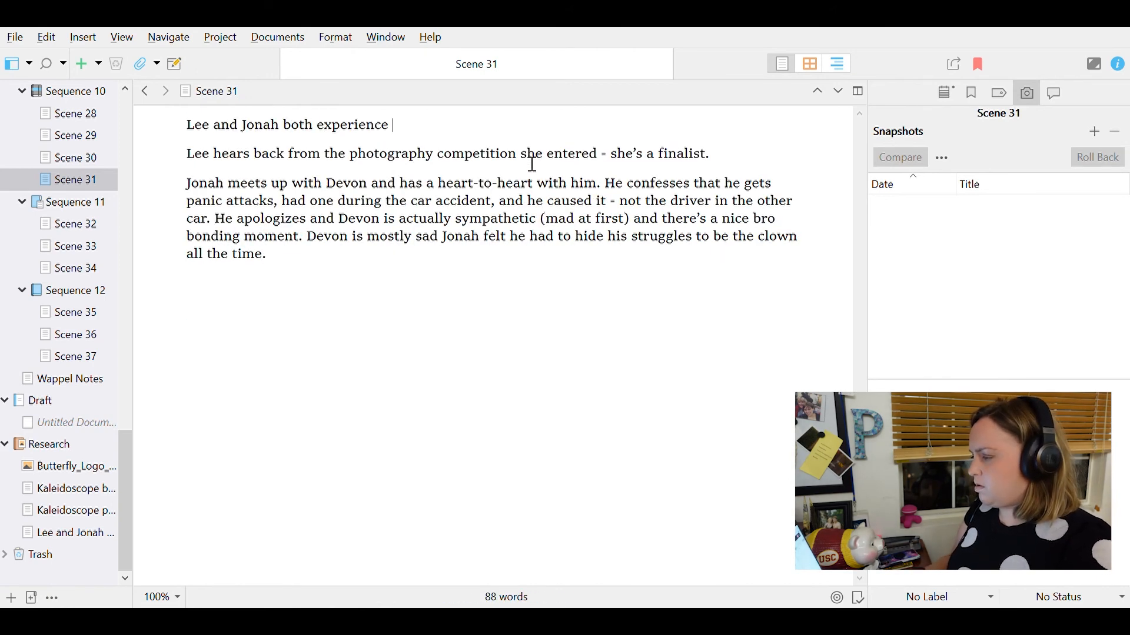
{"action": "type", "text": "events that empowerthem:"}
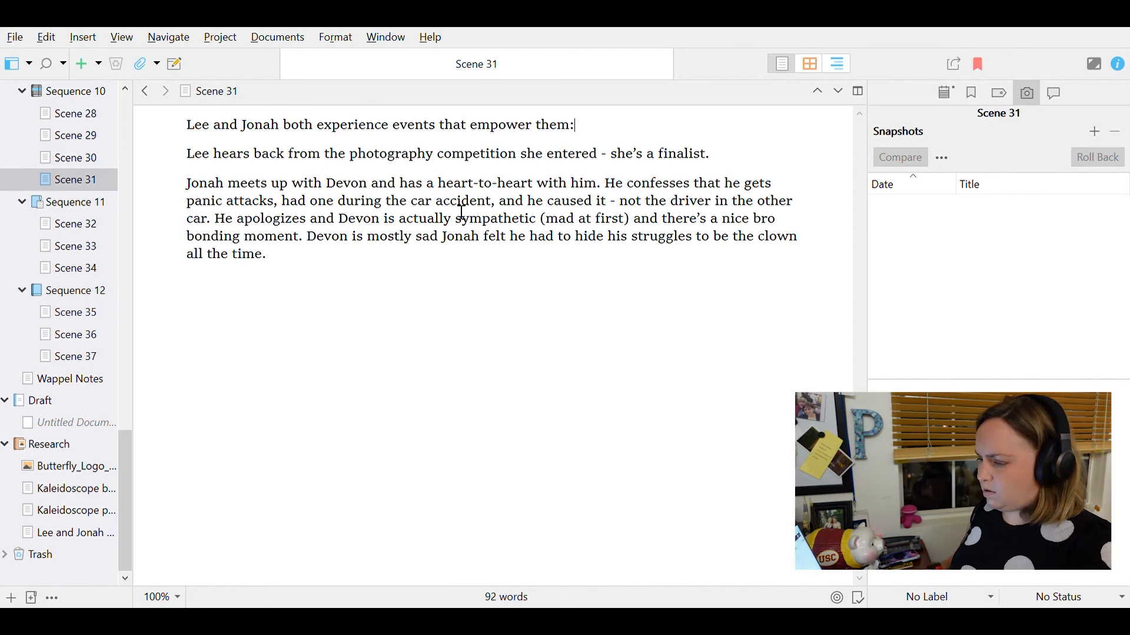
- In Scene 32, remove the mention of jokes written with Lee and end the first paragraph with "don't laugh."
{"action": "left_click", "coordinate": [88, 223]}
{"action": "left_click", "coordinate": [629, 132]}
{"action": "key", "text": "ctrl+BackSpace"}
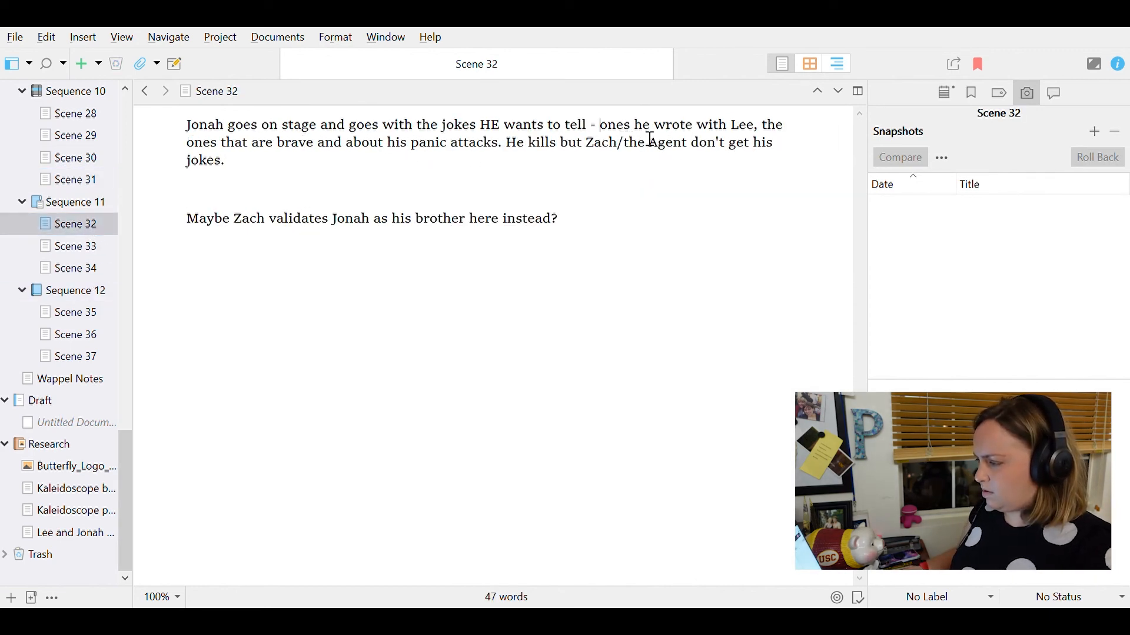
{"action": "left_click", "coordinate": [639, 132]}
{"action": "key", "text": "shift+End"}
{"action": "key", "text": "BackSpace"}
{"action": "key", "text": "ctrl+BackSpace"}
{"action": "left_click", "coordinate": [569, 143]}
{"action": "key", "text": "shift+End"}
{"action": "type", "text": "laugh."}
- Replace Scene 32's closing note about Zach with a paragraph beginning "Zach tells Jonah that he doesn't get the jokes, but he"
{"action": "key", "text": "Down"}
{"action": "key", "text": "Delete"}
{"action": "key", "text": "shift+End"}
{"action": "type", "text": "Zach tells Jonah that he doesn't get the jokes, but h"}
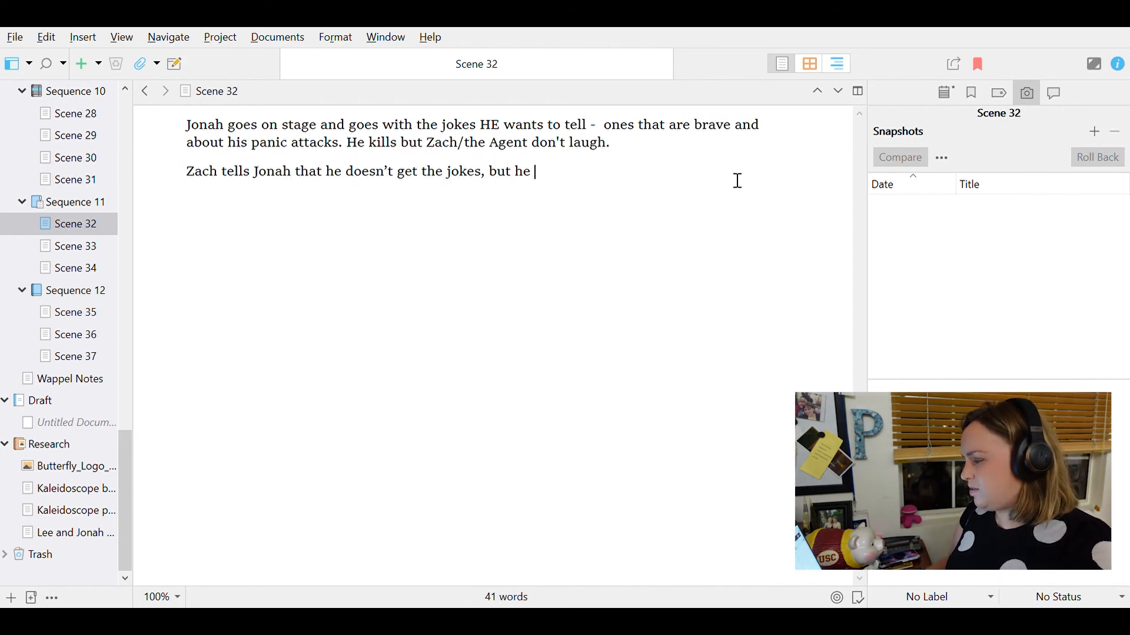
- Complete Zach's sentence with "loves Jonah and thinks it was brave and kickass to get on stage and be truthful."
{"action": "type", "text": "e loves Jonah and thinks it was brave and kickass ot get on"}
{"action": "key", "text": "Left"}
{"action": "key", "text": "Left"}
{"action": "key", "text": "Left"}
{"action": "key", "text": "Left"}
{"action": "key", "text": "Left"}
{"action": "key", "text": "Left"}
{"action": "key", "text": "Left"}
{"action": "key", "text": "BackSpace"}
{"action": "key", "text": "BackSpace"}
{"action": "type", "text": "to"}
{"action": "key", "text": "End"}
{"action": "type", "text": "stage"}
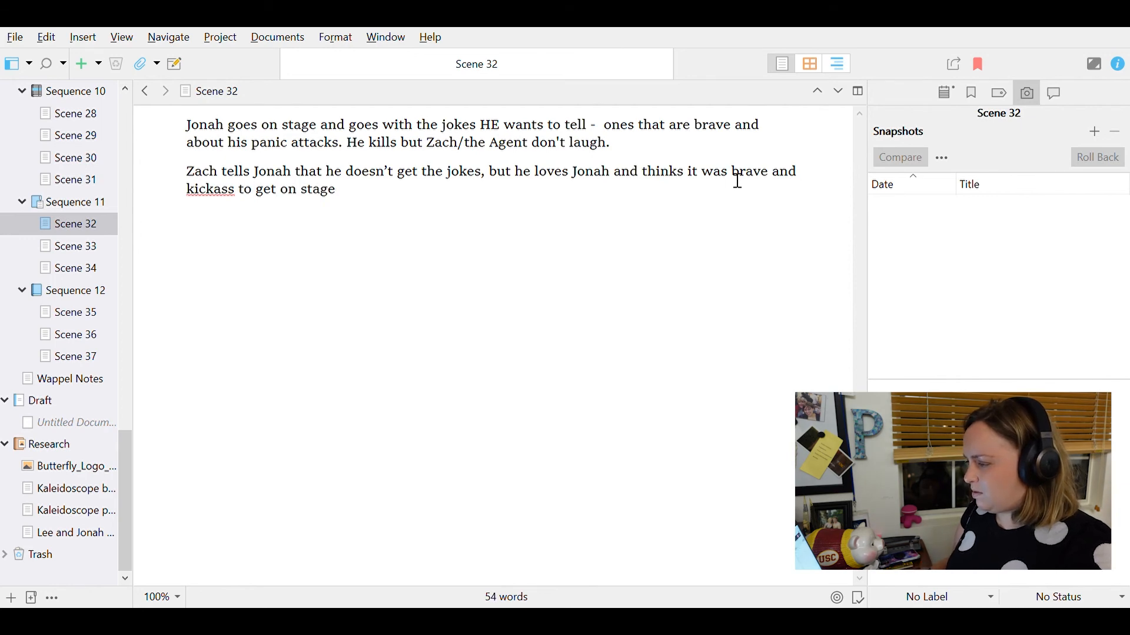
{"action": "type", "text": " and be truthful."}
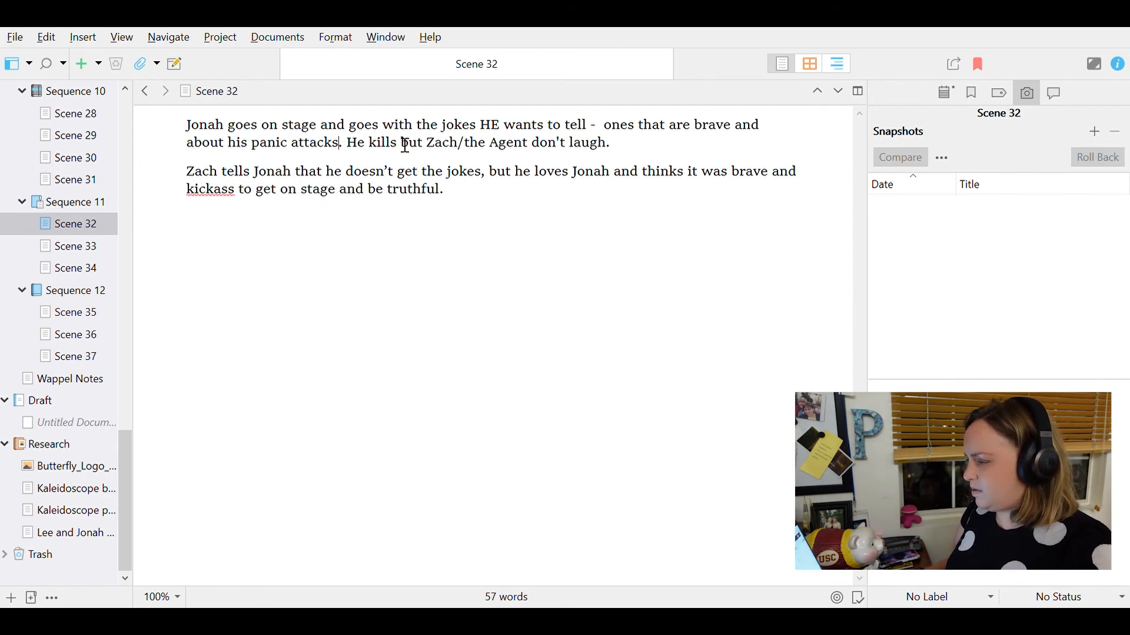
- Insert "(maybe Lee helped him write some of them?)" after "about his panic attacks" in Scene 32
{"action": "type", "text": " (maybe Lee helped him write them)"}
{"action": "key", "text": "Left"}
{"action": "type", "text": "?"}
{"action": "double_click", "coordinate": [558, 147]}
{"action": "type", "text": "some "}
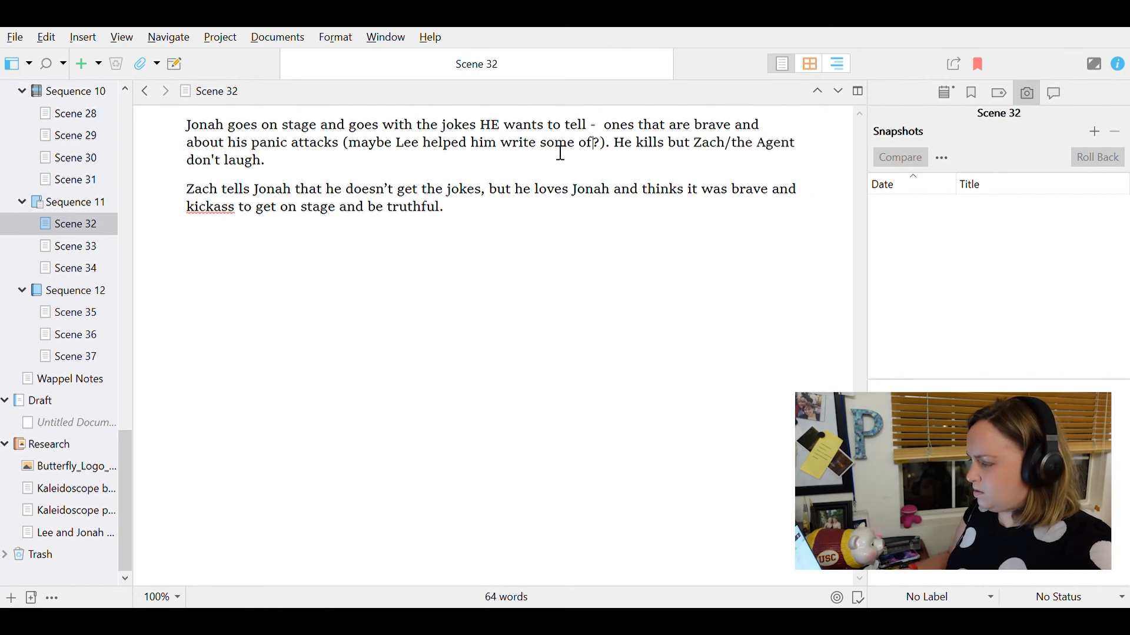
{"action": "type", "text": "of them"}
{"action": "key", "text": "Return"}
- Open Scene 33 to review its outline paragraph about Lee's sabbatical
{"action": "left_click", "coordinate": [65, 247]}
{"action": "left_click", "coordinate": [373, 165]}
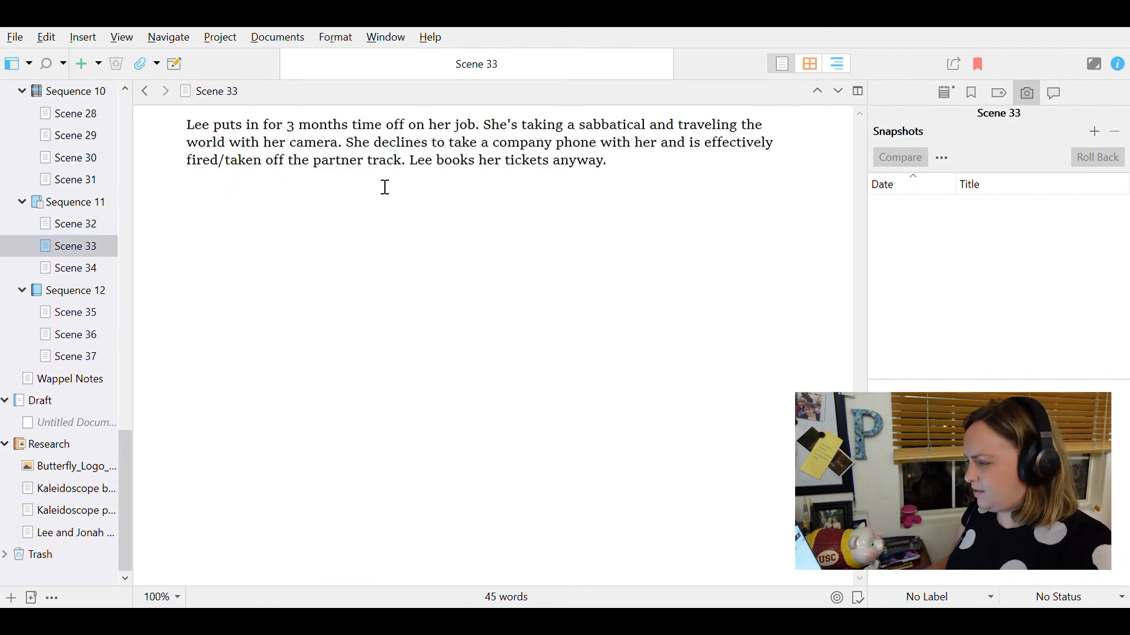
{"action": "key", "text": "BackSpace"}
{"action": "key", "text": "BackSpace"}
{"action": "key", "text": "BackSpace"}
{"action": "key", "text": "BackSpace"}
{"action": "type", "text": ";"}
- Cut the parallel-scenes paragraph out of Scene 34 and delete the Scene 34 document from Sequence 11
{"action": "left_click", "coordinate": [23, 268]}
{"action": "left_click", "coordinate": [188, 133]}
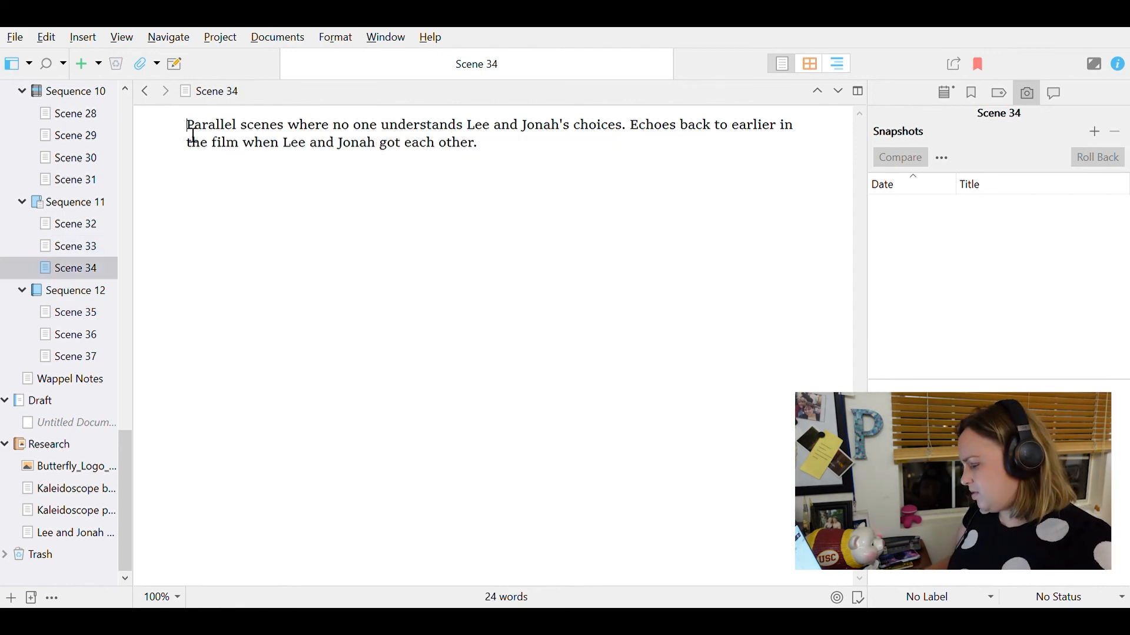
{"action": "key", "text": "shift+Down"}
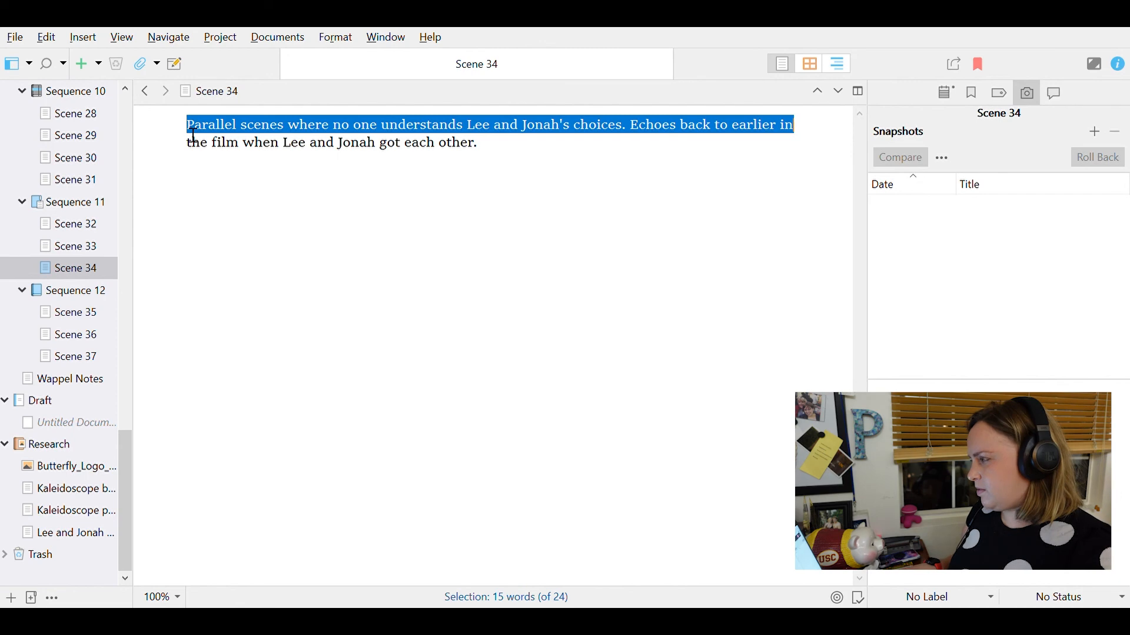
{"action": "key", "text": "shift+Down"}
{"action": "key", "text": "ctrl+x"}
{"action": "left_click", "coordinate": [102, 266]}
{"action": "key", "text": "Delete"}
- End Scene 33 with "Lee's friends think she's nuts. They don't understand, but Lee is ready to leave the law world behind."
{"action": "left_click", "coordinate": [645, 166]}
{"action": "type", "text": "Lee's friends think she's nuts. They don't understand, but"}
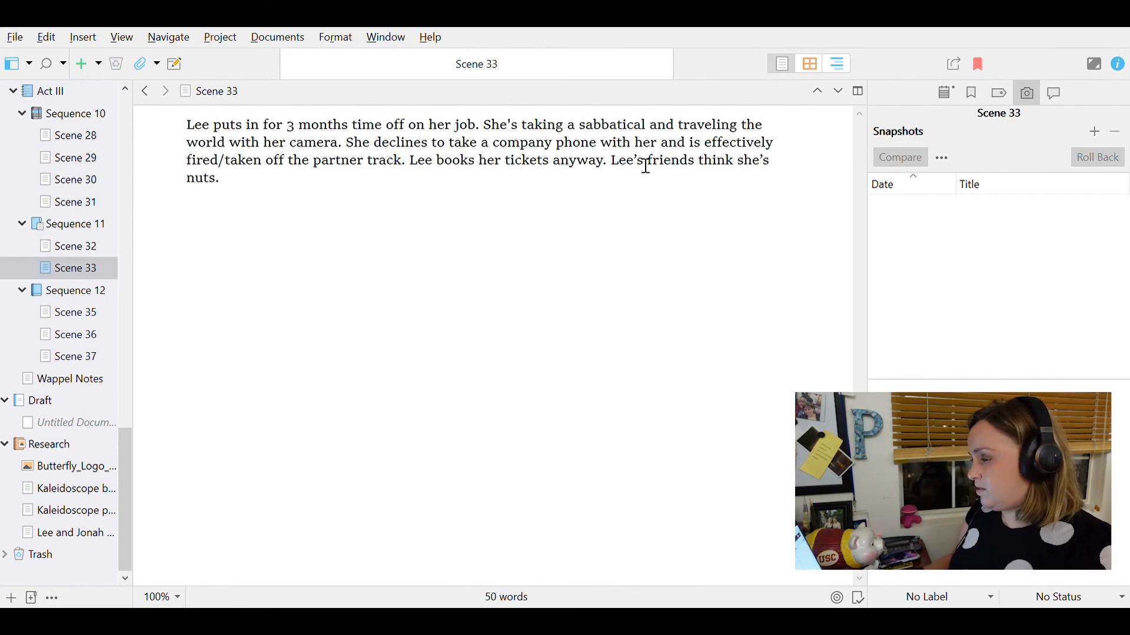
{"action": "type", "text": " Lee is ready to leave the law world behind."}
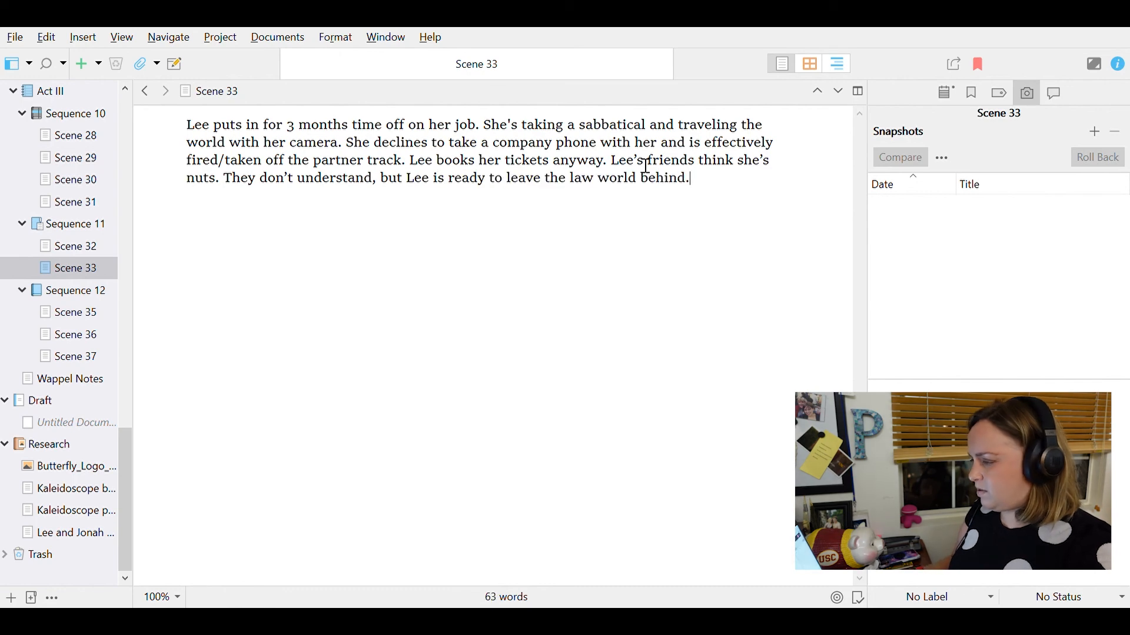
- Rename the first scene of Sequence 12 as Scene 34
{"action": "left_click", "coordinate": [97, 313]}
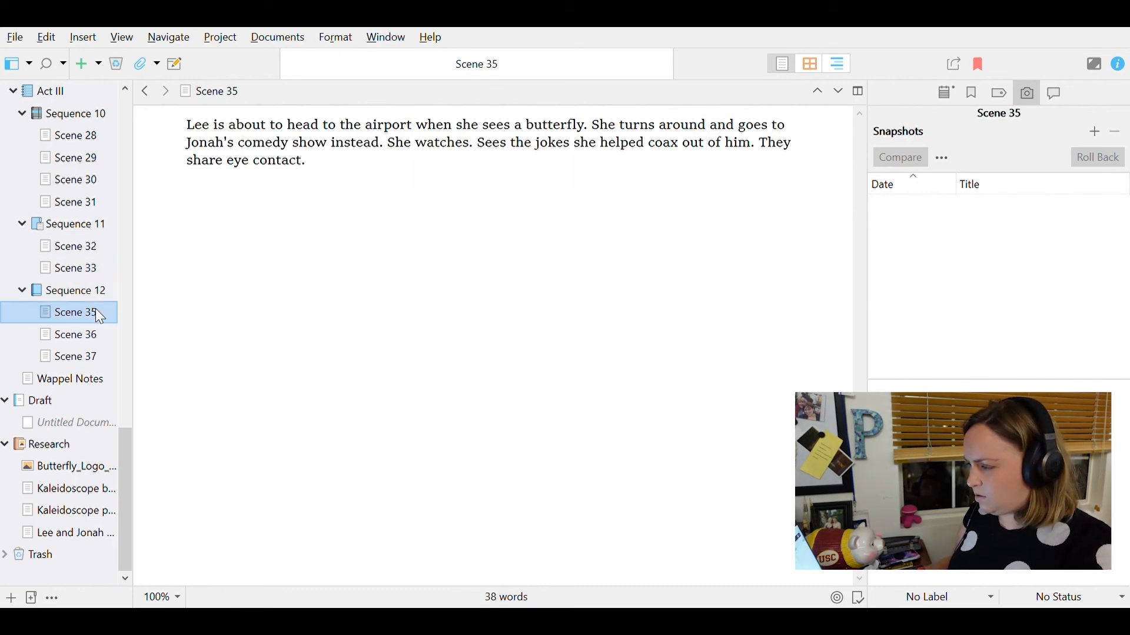
{"action": "double_click", "coordinate": [87, 314]}
{"action": "left_click_drag", "start_coordinate": [91, 313], "coordinate": [181, 327]}
{"action": "type", "text": "4"}
{"action": "key", "text": "Return"}
- Rename the second scene of Sequence 12 as Scene 35
{"action": "left_click", "coordinate": [94, 334]}
{"action": "double_click", "coordinate": [90, 334]}
{"action": "left_click_drag", "start_coordinate": [91, 335], "coordinate": [158, 336]}
{"action": "type", "text": "5"}
{"action": "key", "text": "Return"}
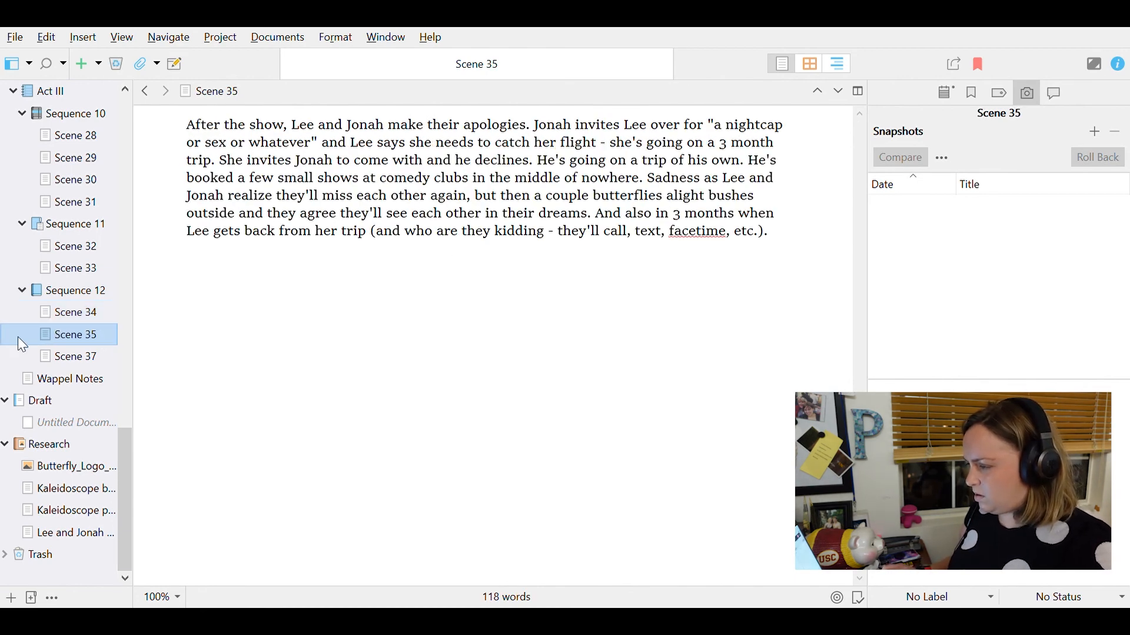
- Rename the last scene of Sequence 12 as Scene 36
{"action": "left_click", "coordinate": [94, 356]}
{"action": "double_click", "coordinate": [94, 357]}
{"action": "left_click_drag", "start_coordinate": [93, 356], "coordinate": [145, 369]}
{"action": "type", "text": "6"}
{"action": "key", "text": "Return"}
{"action": "left_click", "coordinate": [324, 262]}
- Open Scene 1 and add ", a lawyer with a secret passion for photograph" after Lee's age
{"action": "scroll", "coordinate": [90, 247], "scroll_direction": "up", "scroll_amount": 15}
{"action": "left_click", "coordinate": [87, 290]}
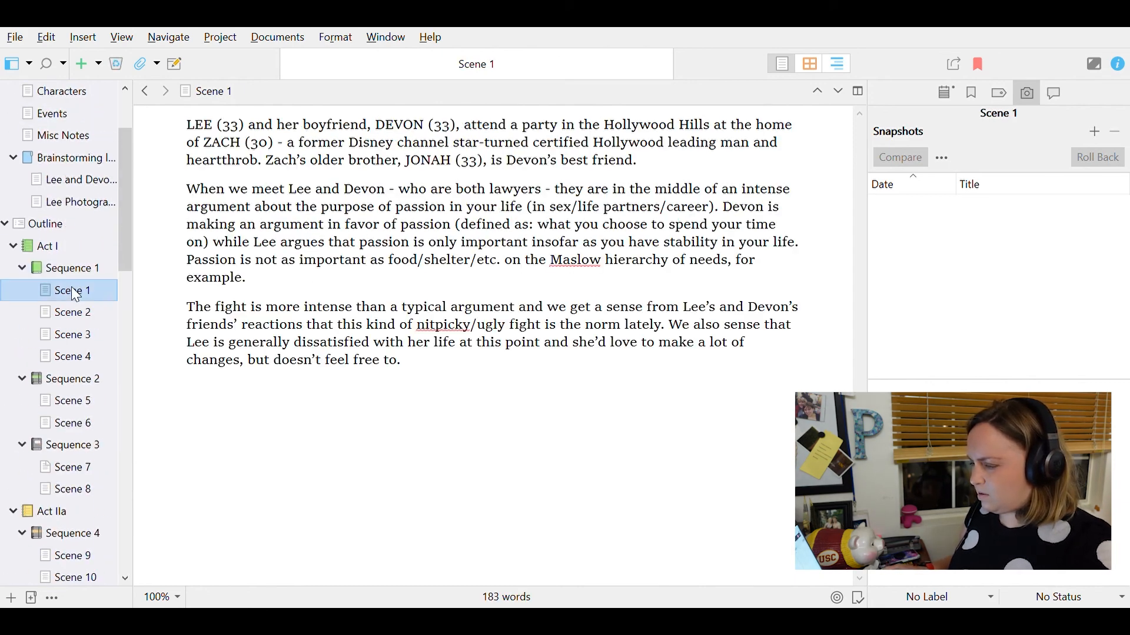
{"action": "left_click", "coordinate": [240, 125]}
{"action": "type", "text": ", a lawyer with a secret passion fo"}
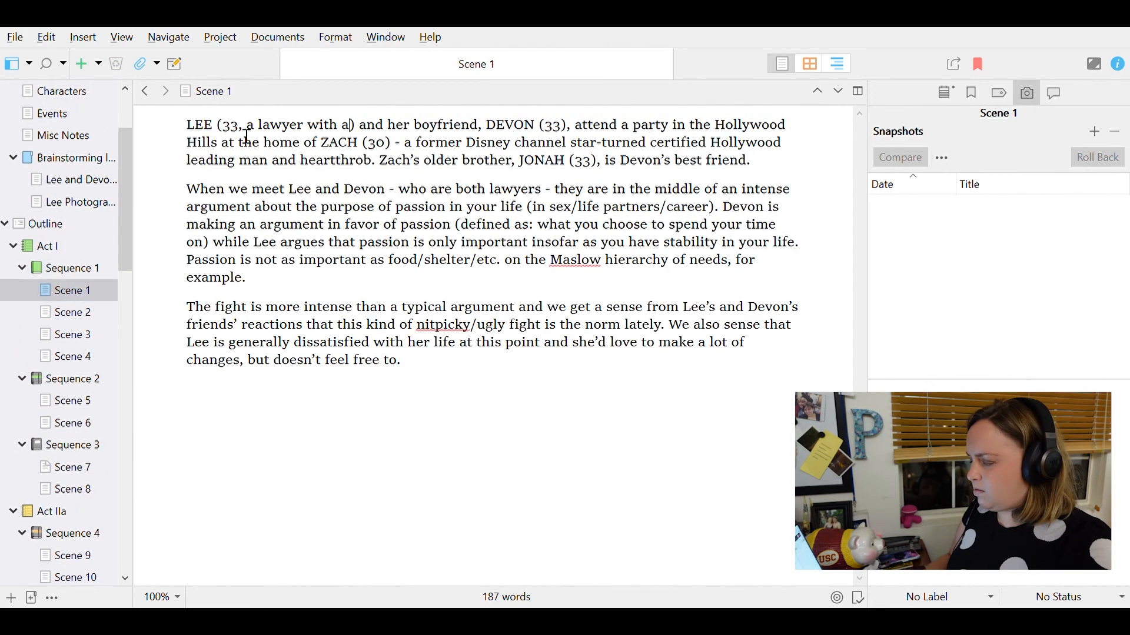
{"action": "type", "text": "r photograph"}
- After their ages, describe Devon as ", a rare attorney who loves his job" and Jonah as ", a stand-up comic without any success"
{"action": "left_click", "coordinate": [770, 125]}
{"action": "type", "text": ", a rare attorney who loves his job"}
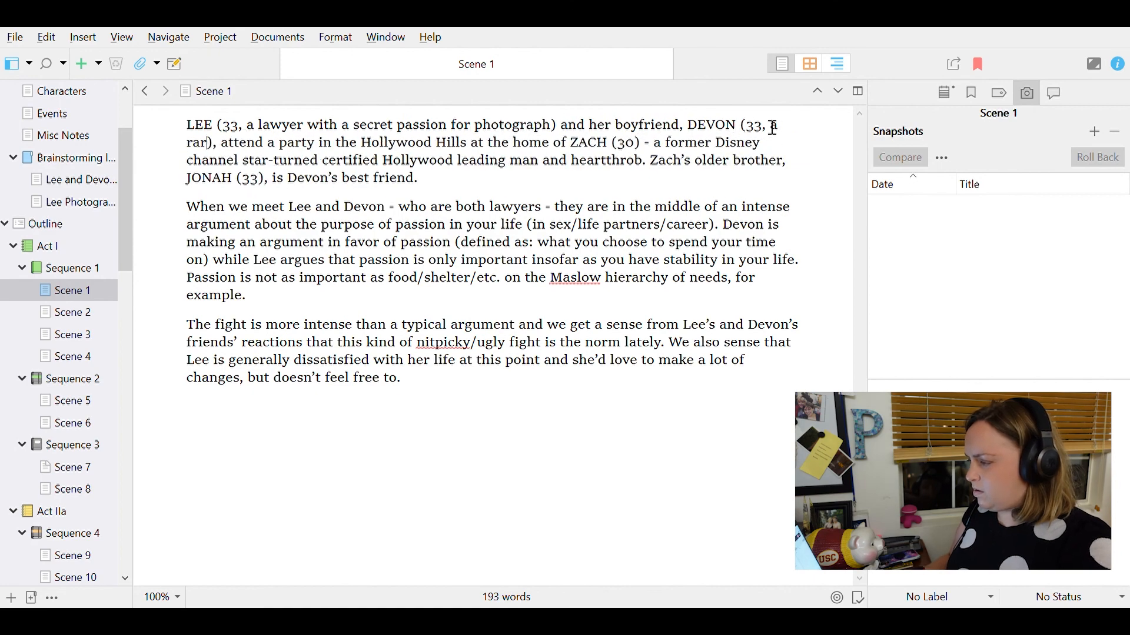
{"action": "left_click", "coordinate": [403, 179]}
{"action": "type", "text": ", a stand-up comic without any success"}
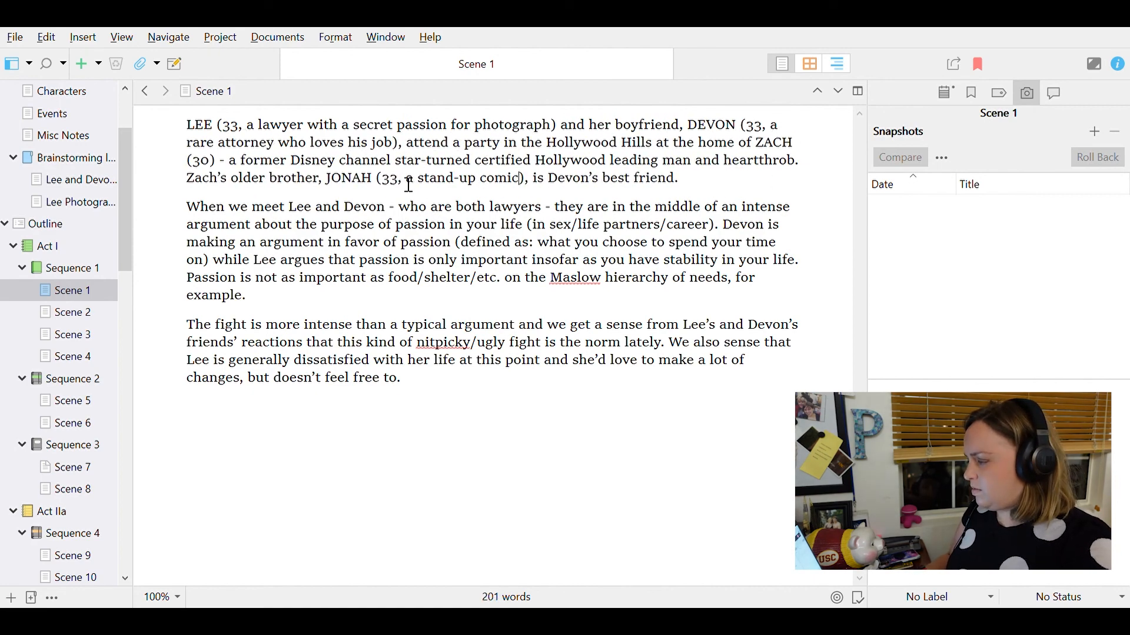